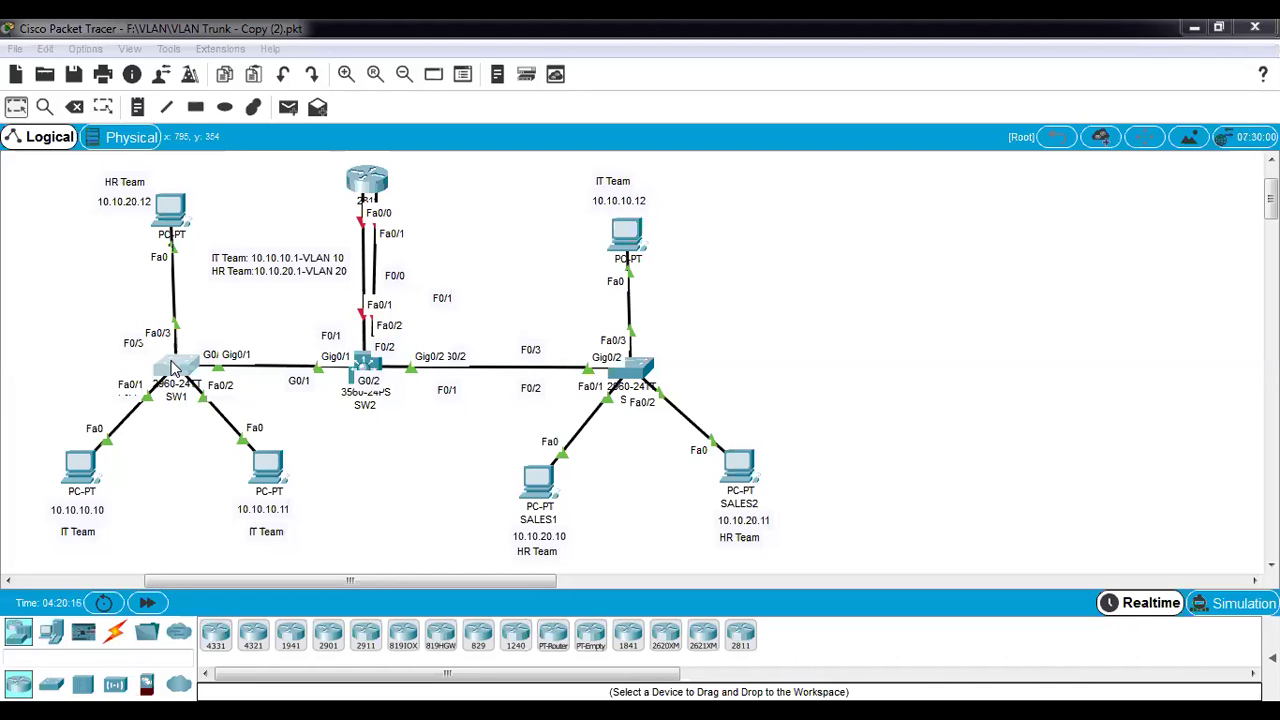
pyautogui.rightClick(862, 22)
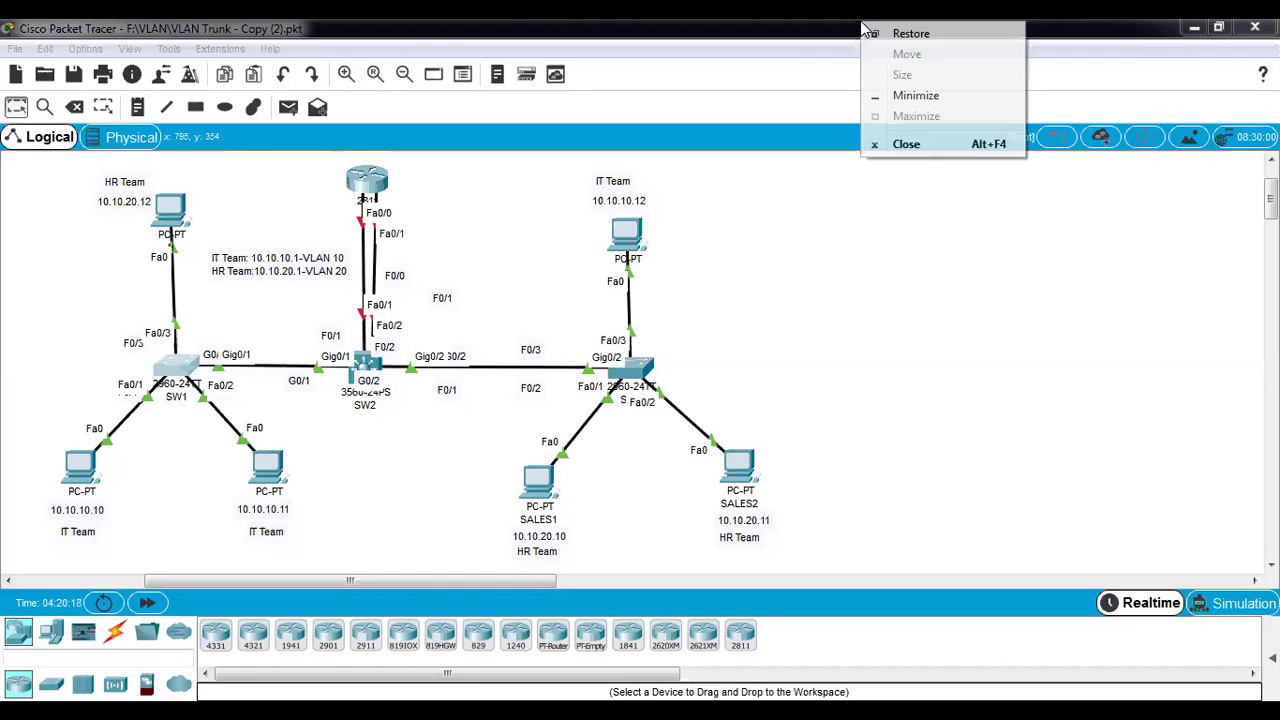
pyautogui.press('Escape')
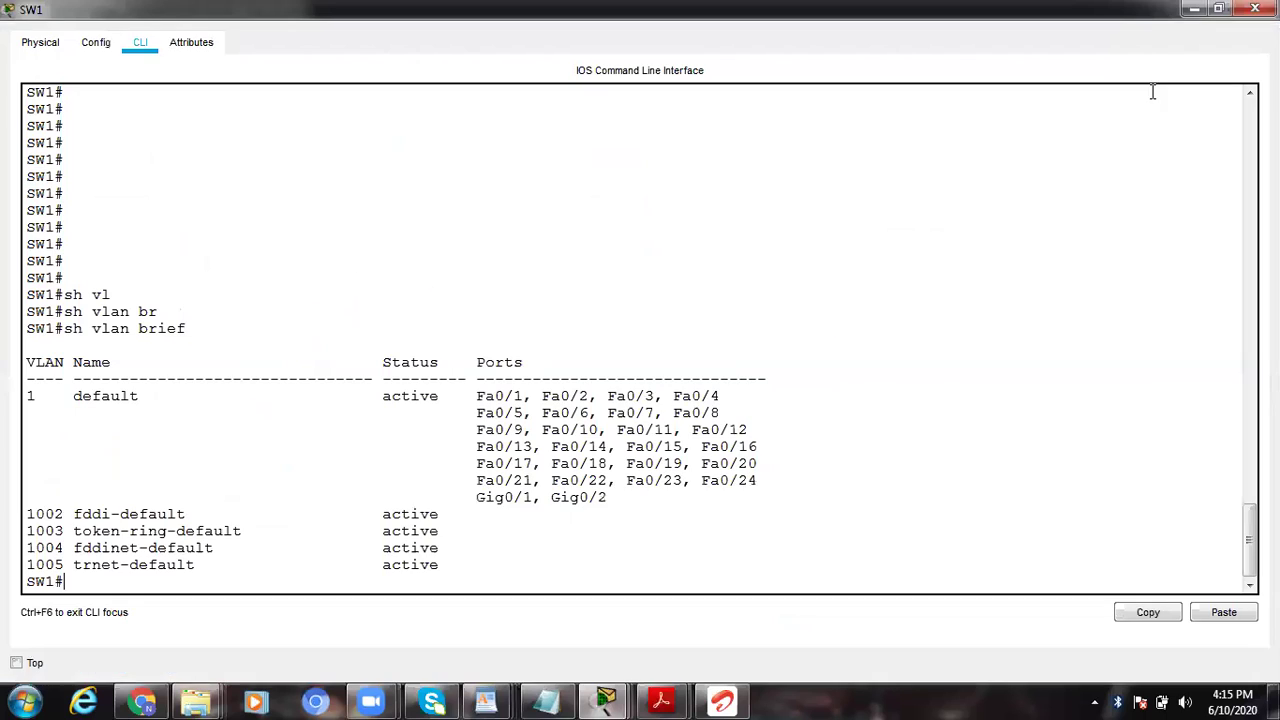
pyautogui.click(1150, 93)
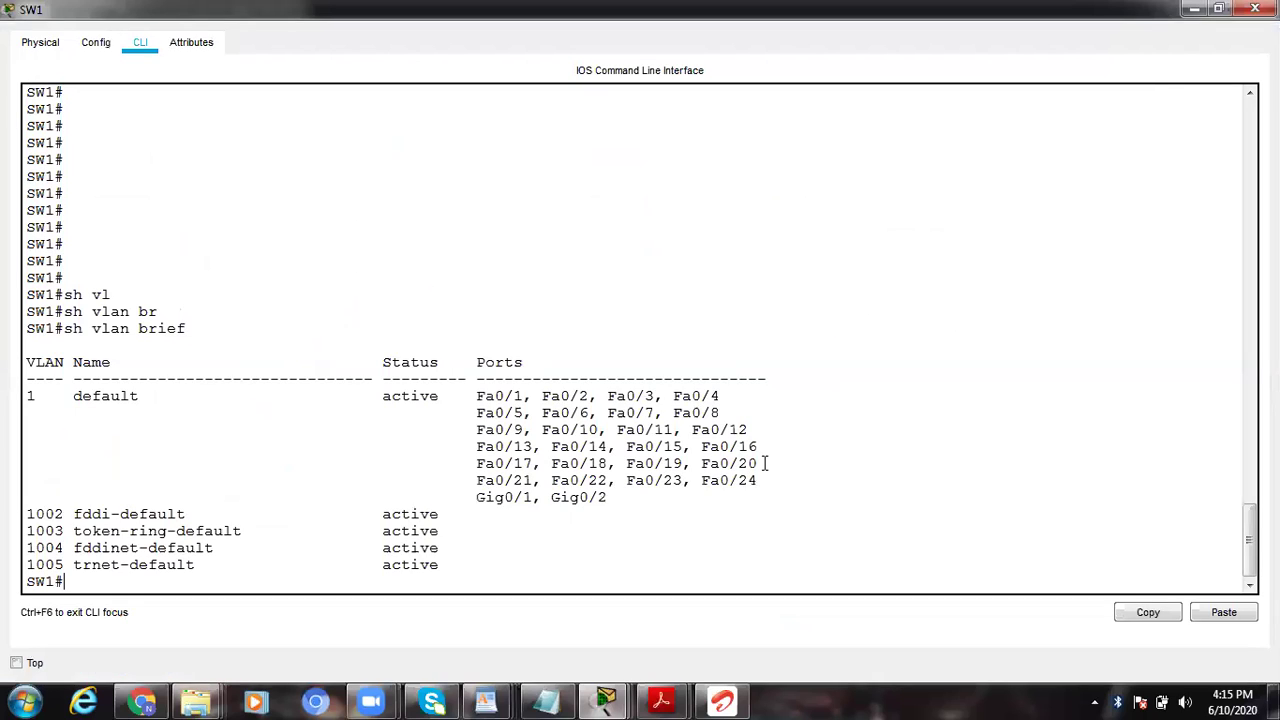
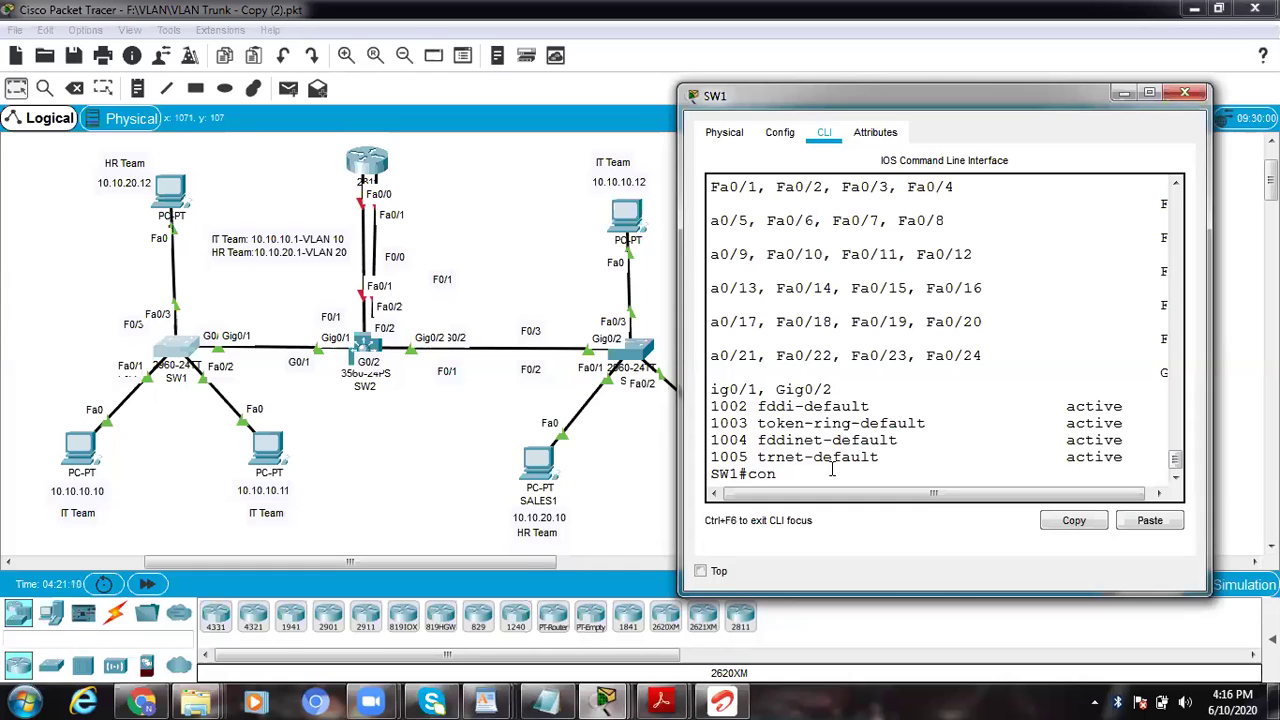
# Step: Enter global configuration mode on SW1 and create VLAN 10 with the name ITTeam
pyautogui.press('Return')
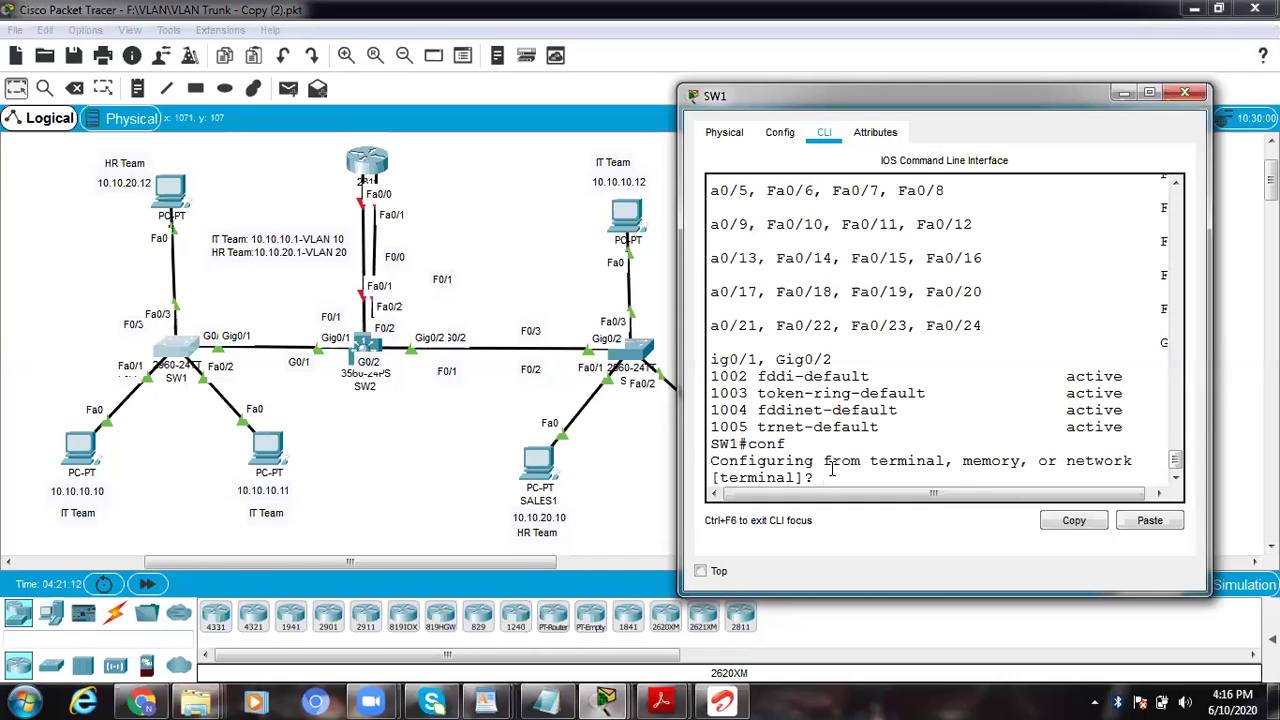
pyautogui.press('Return')
pyautogui.press('Return')
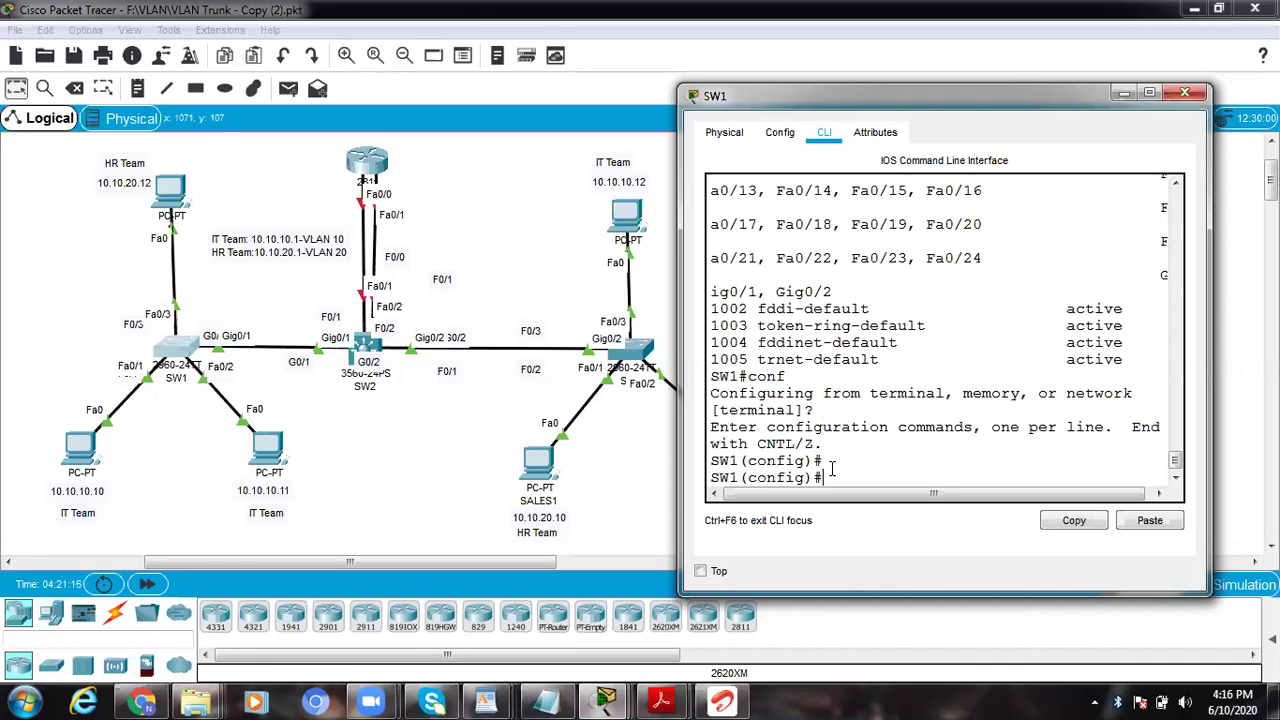
pyautogui.write('vlan')
pyautogui.press('BackSpace')
pyautogui.press('BackSpace')
pyautogui.press('BackSpace')
pyautogui.write('v')
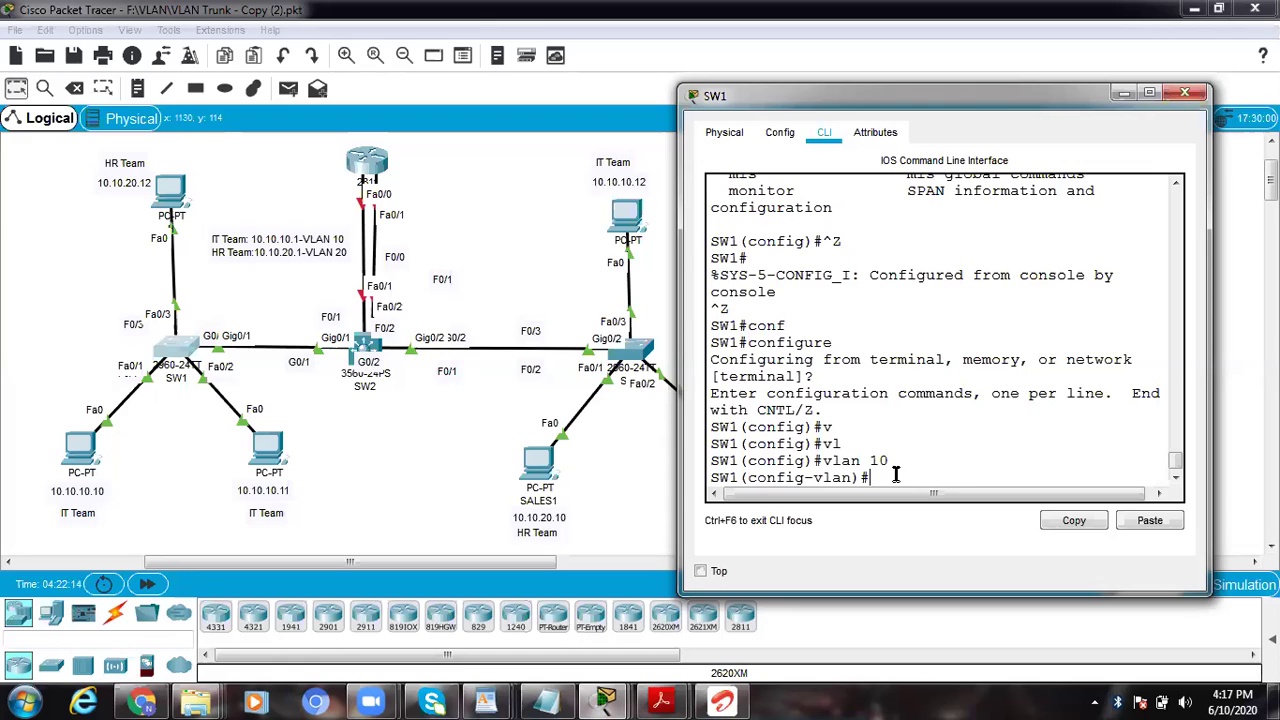
pyautogui.write('name ITTeam')
pyautogui.press('Return')
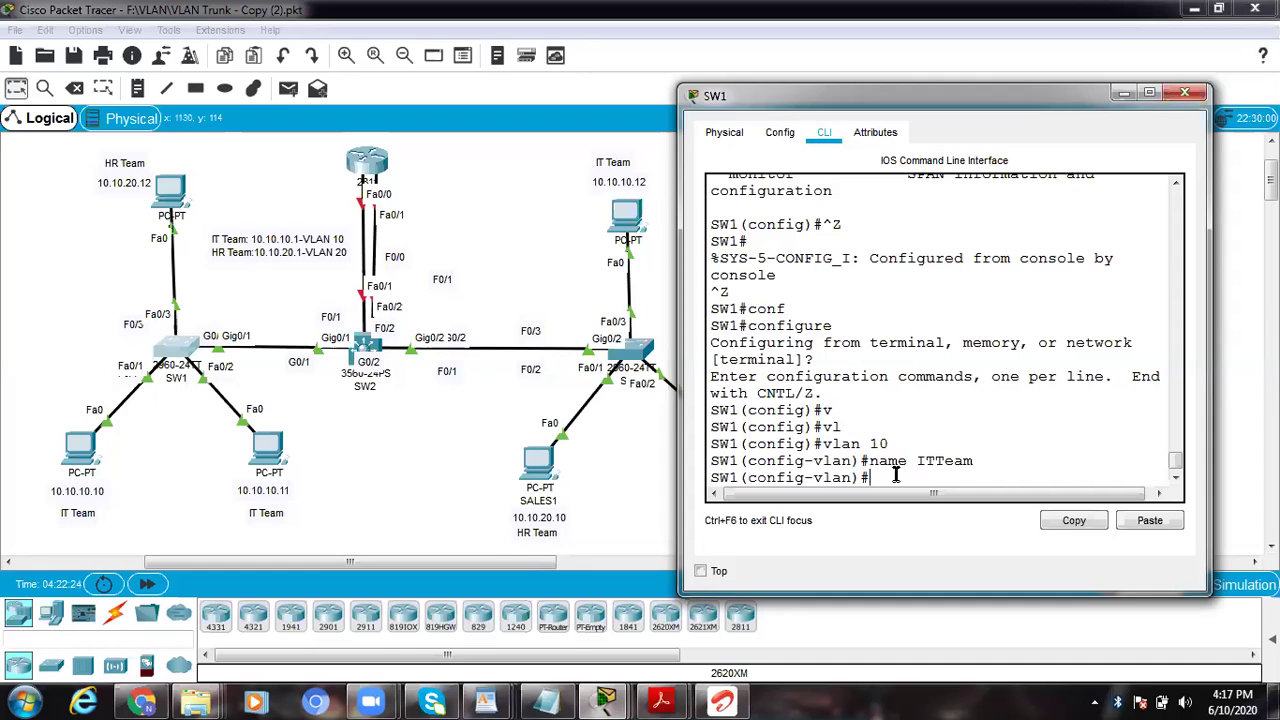
# Step: Create VLAN 20 on SW1 and name it HRTeam
pyautogui.write('vlan 20')
pyautogui.press('Return')
pyautogui.write('name HR ')
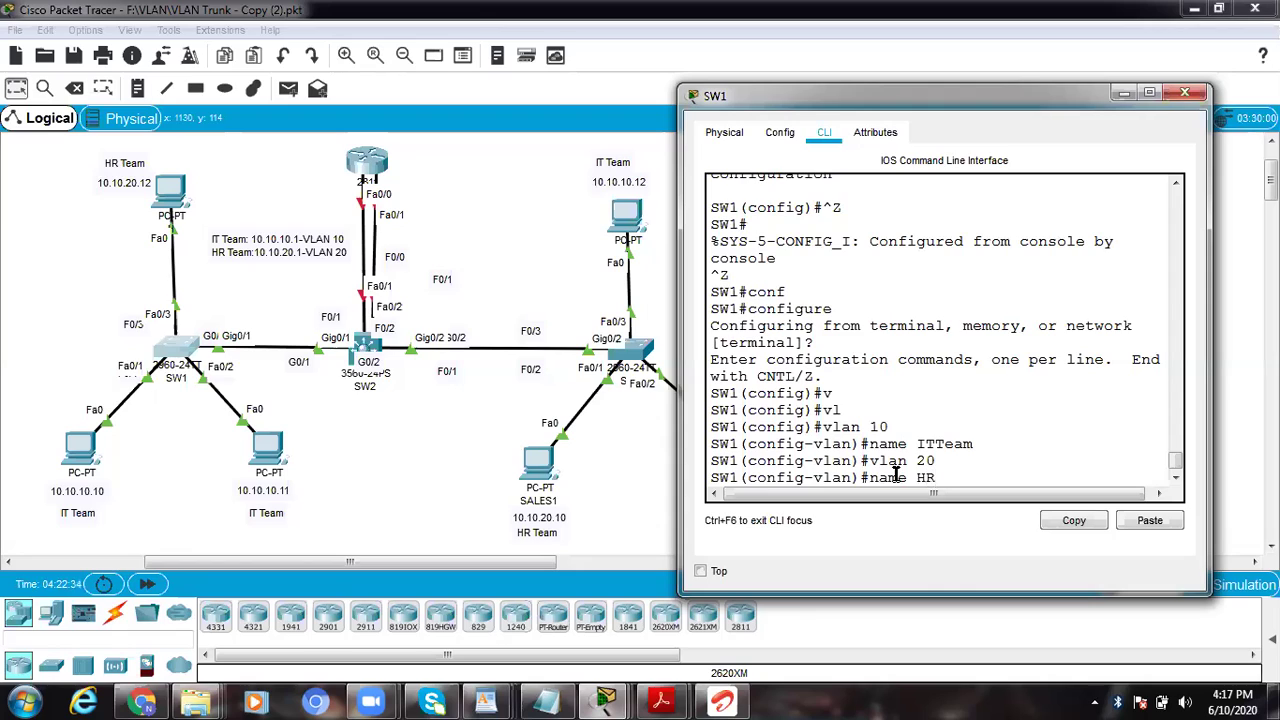
pyautogui.write('Tea')
pyautogui.press('BackSpace')
pyautogui.press('BackSpace')
pyautogui.press('BackSpace')
pyautogui.write('tTean')
pyautogui.press('BackSpace')
pyautogui.write('m')
pyautogui.press('Return')
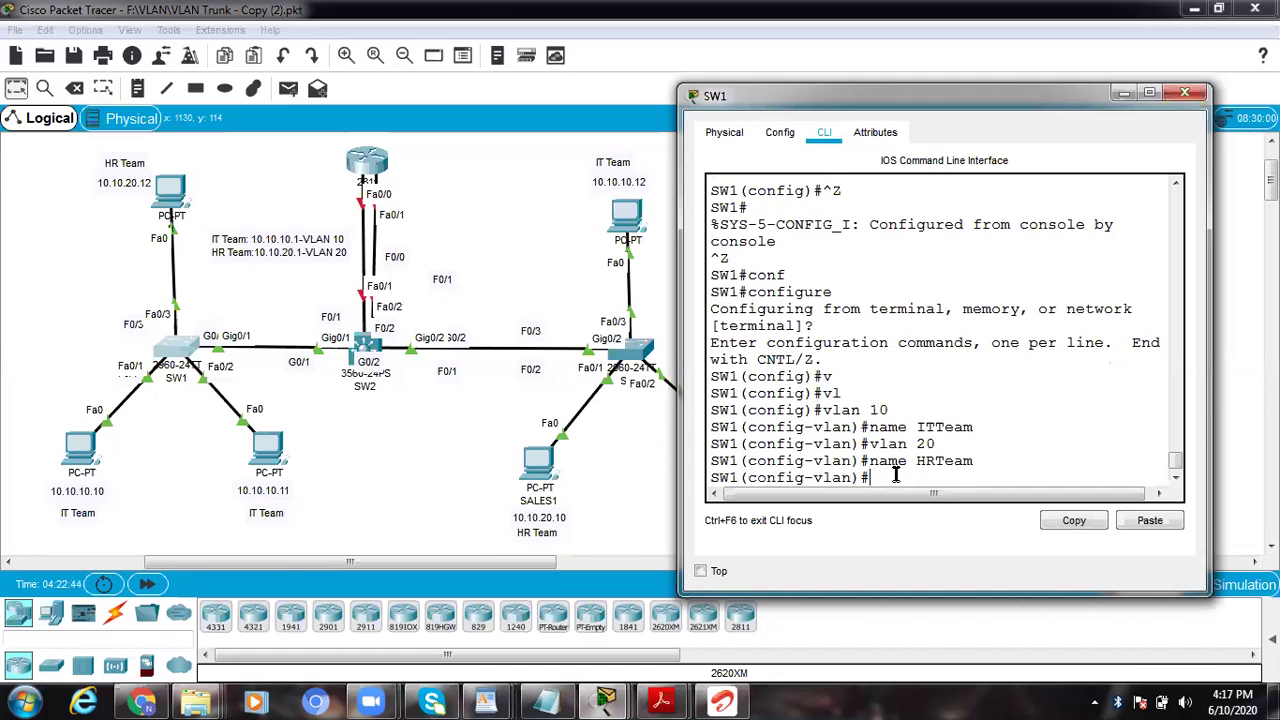
# Step: Leave configuration mode on SW1 and display the brief VLAN table to check the VLAN list
pyautogui.hotkey('ctrl', 'z')
pyautogui.hotkey('ctrl', 'z')
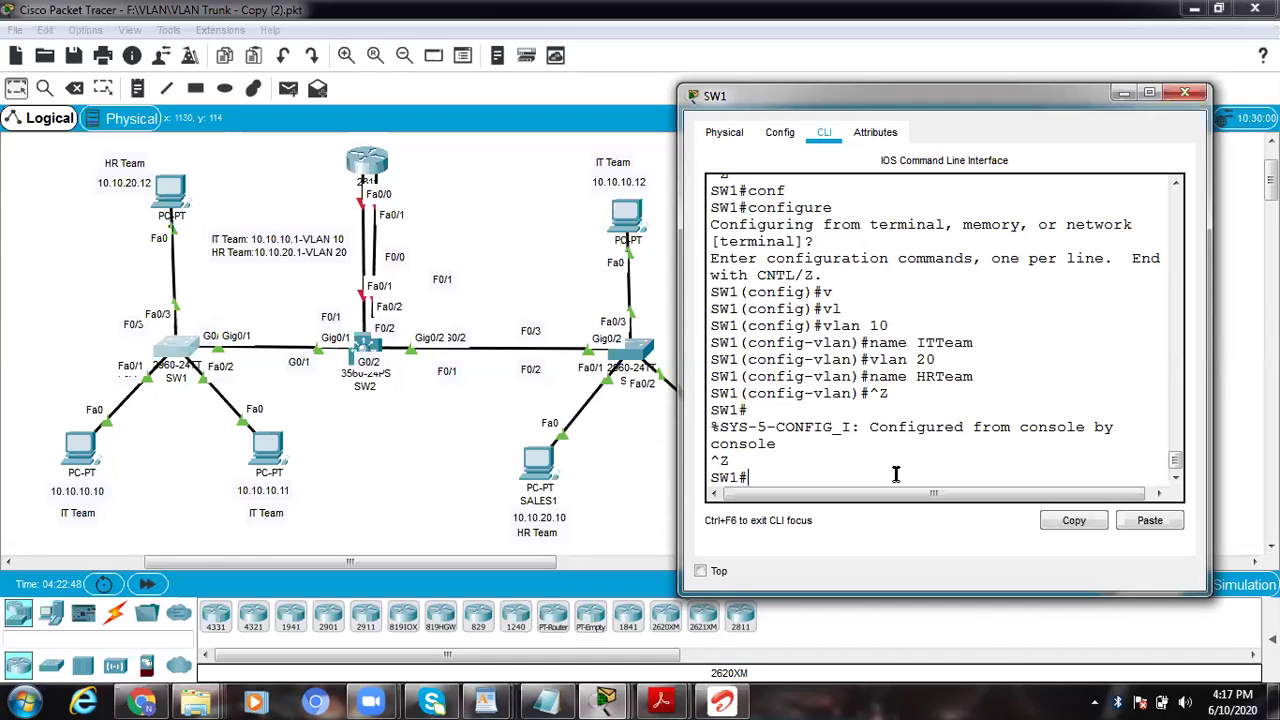
pyautogui.write('sh vla')
pyautogui.press('Tab')
pyautogui.write('n br')
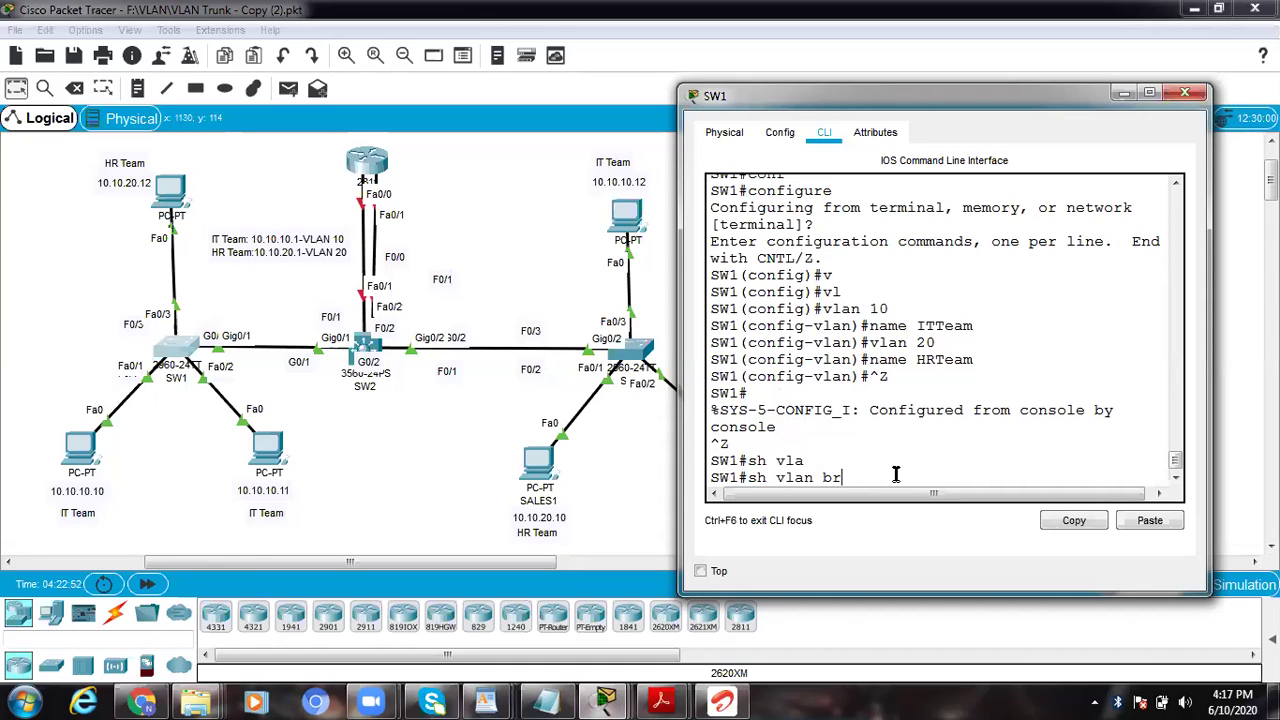
pyautogui.press('Return')
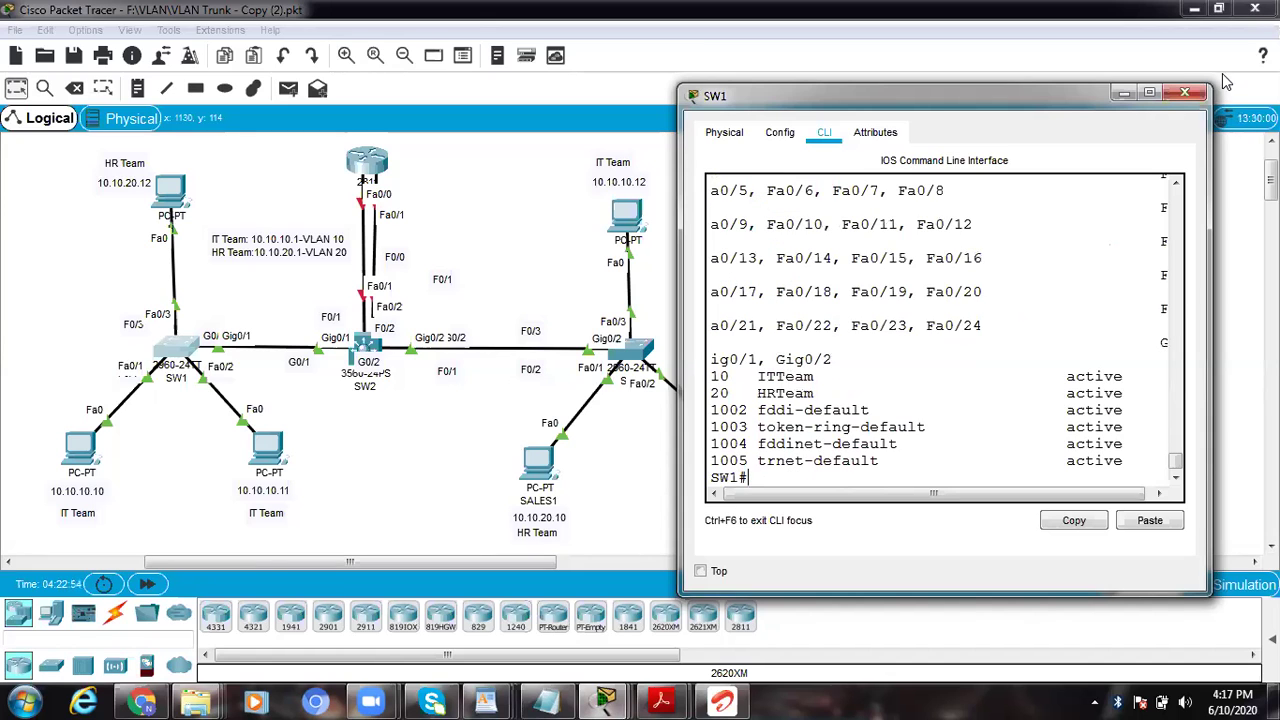
pyautogui.click(1149, 92)
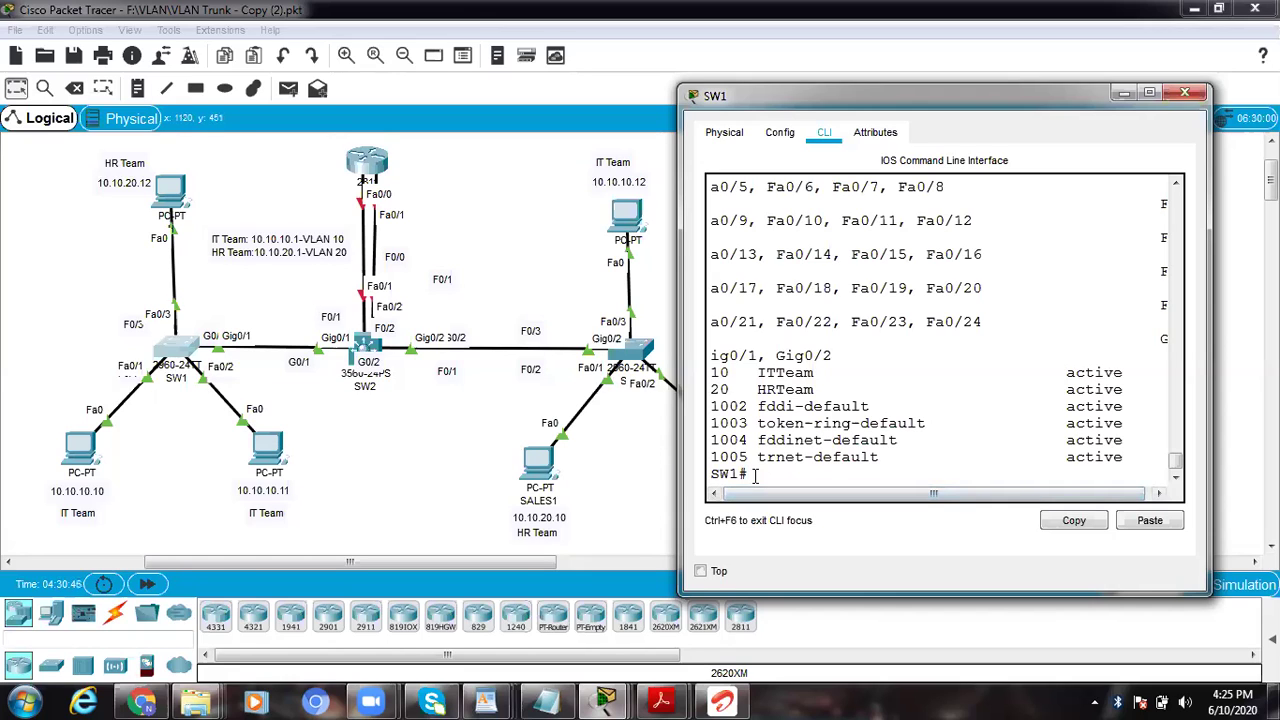
# Step: Return to SW1's global configuration mode and enter interface range configuration for fastEthernet 0/1 and fastEthernet 0/2
pyautogui.write('conf')
pyautogui.press('Return')
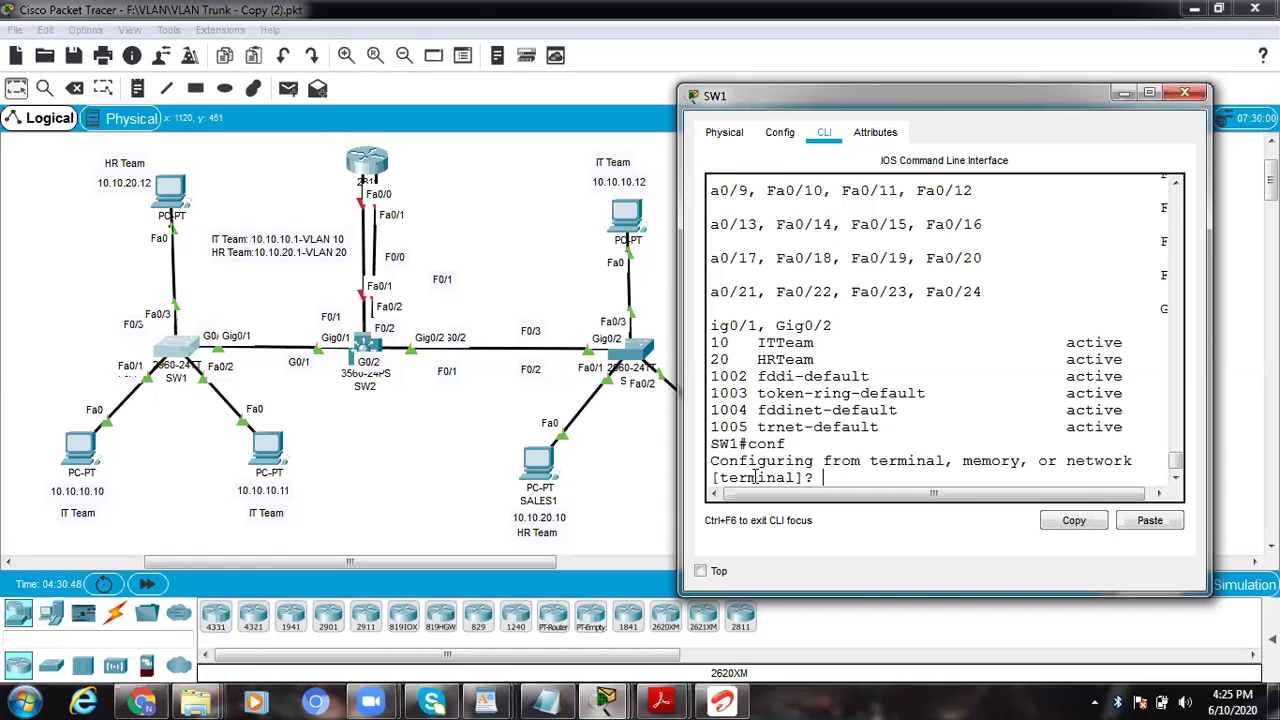
pyautogui.press('Return')
pyautogui.write('in')
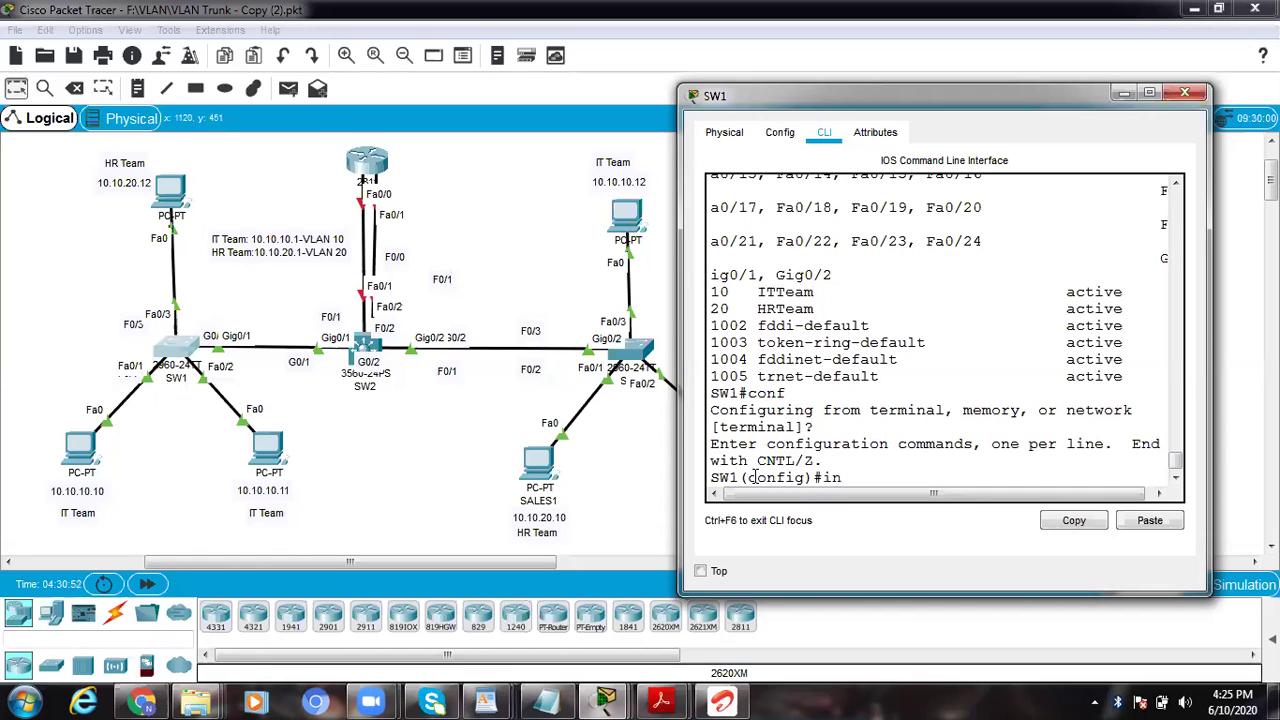
pyautogui.write('t')
pyautogui.press('Tab')
pyautogui.write('ran')
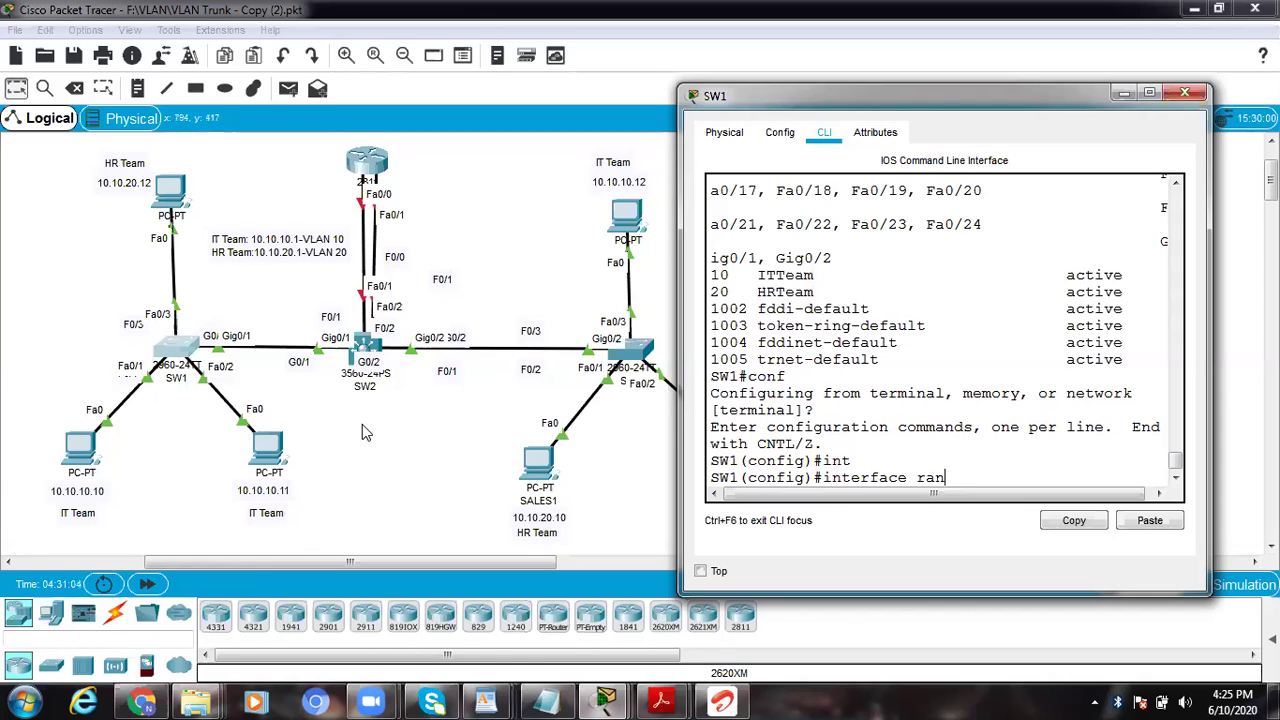
pyautogui.write('ge')
pyautogui.press('Tab')
pyautogui.write('fa')
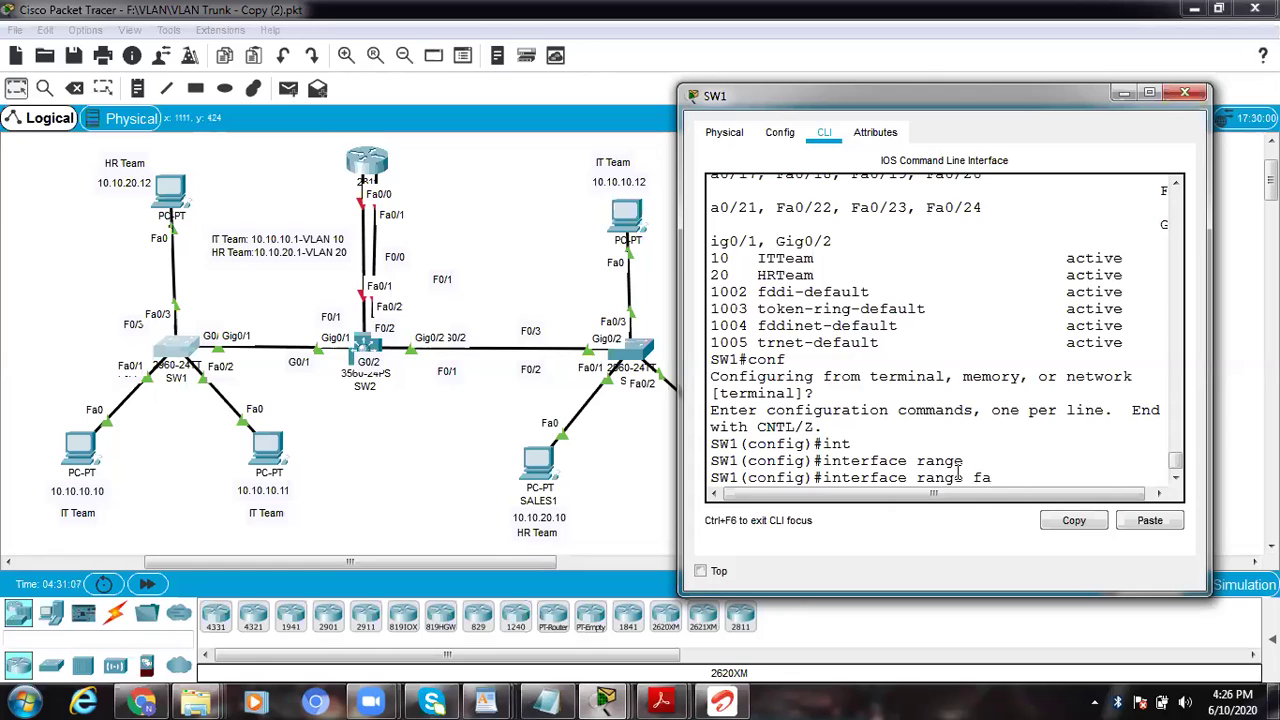
pyautogui.press('Tab')
pyautogui.write('0')
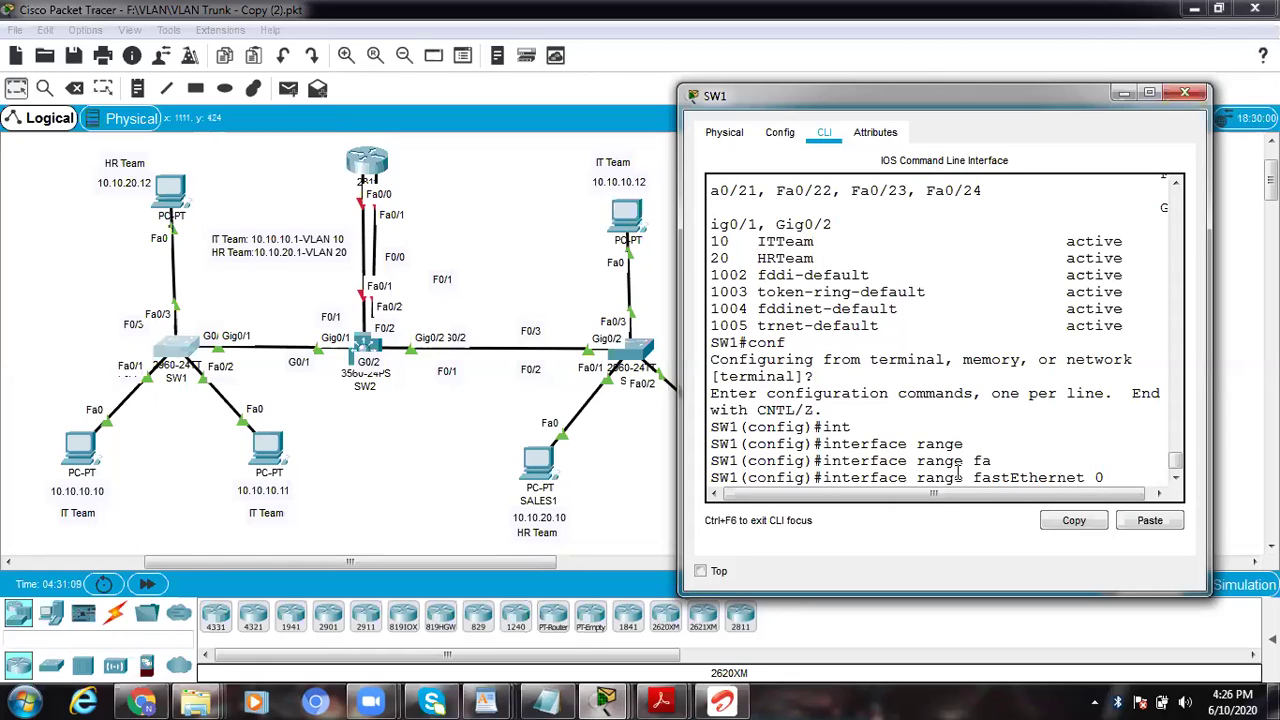
pyautogui.write('/1, fastEthernet')
pyautogui.press('Tab')
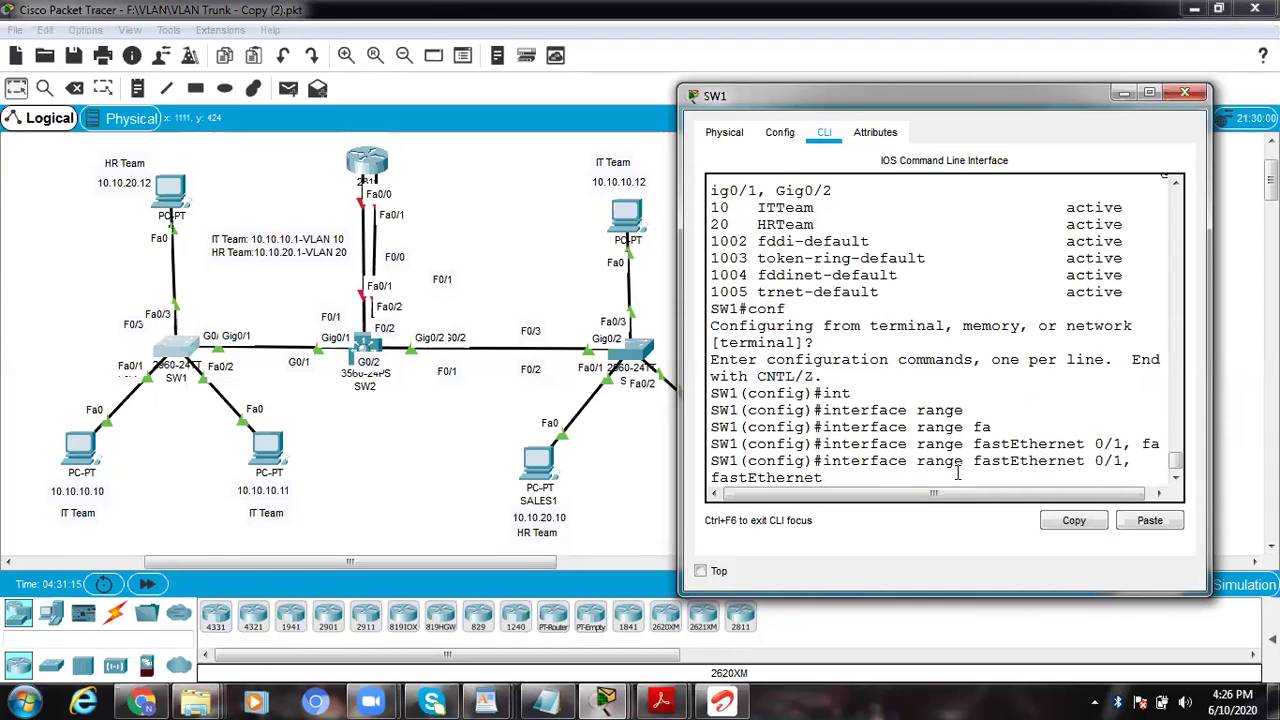
pyautogui.write('0/2')
pyautogui.press('Return')
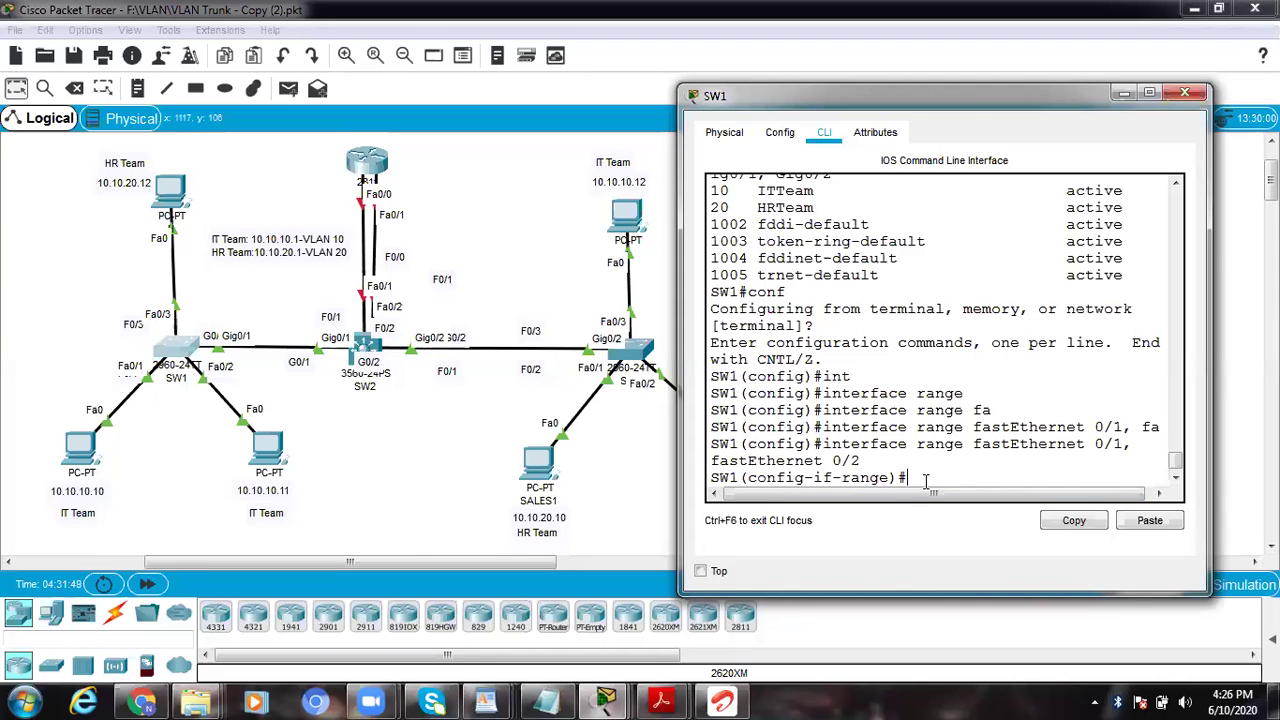
# Step: Set the switchport mode of the fastEthernet 0/1 and 0/2 range to access
pyautogui.write('swi')
pyautogui.press('Tab')
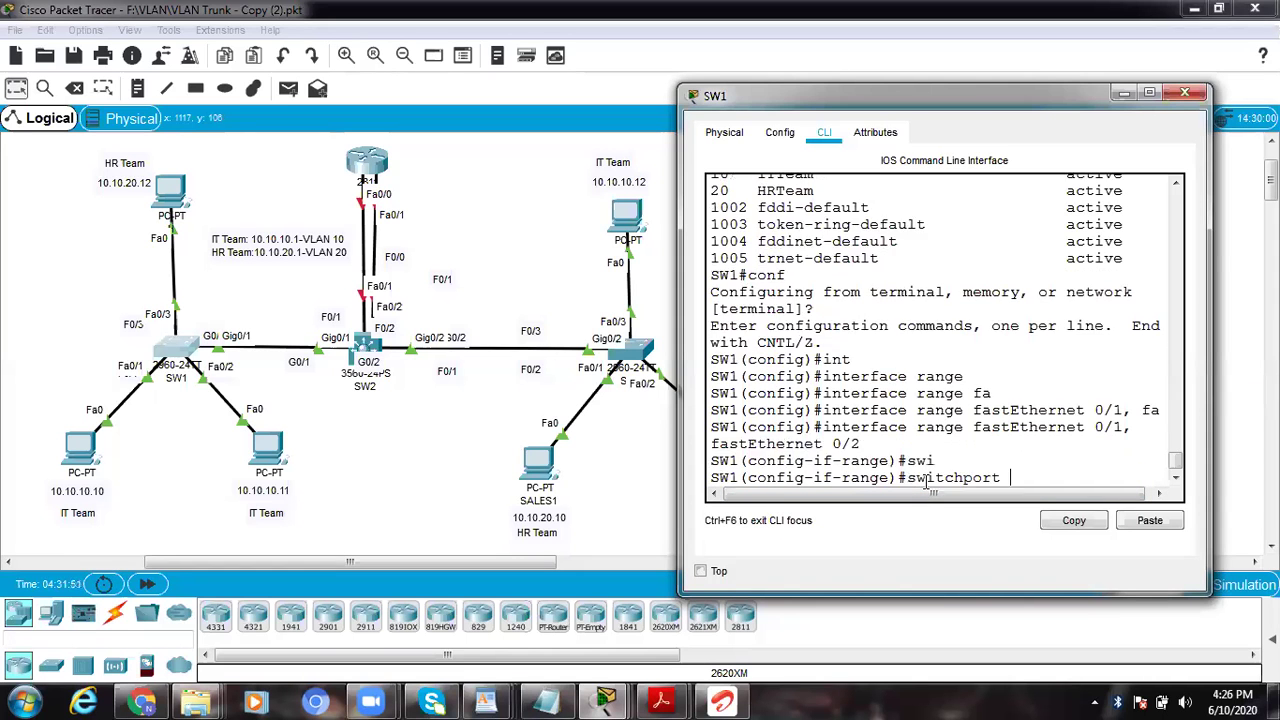
pyautogui.write('mode')
pyautogui.press('Tab')
pyautogui.write('ac')
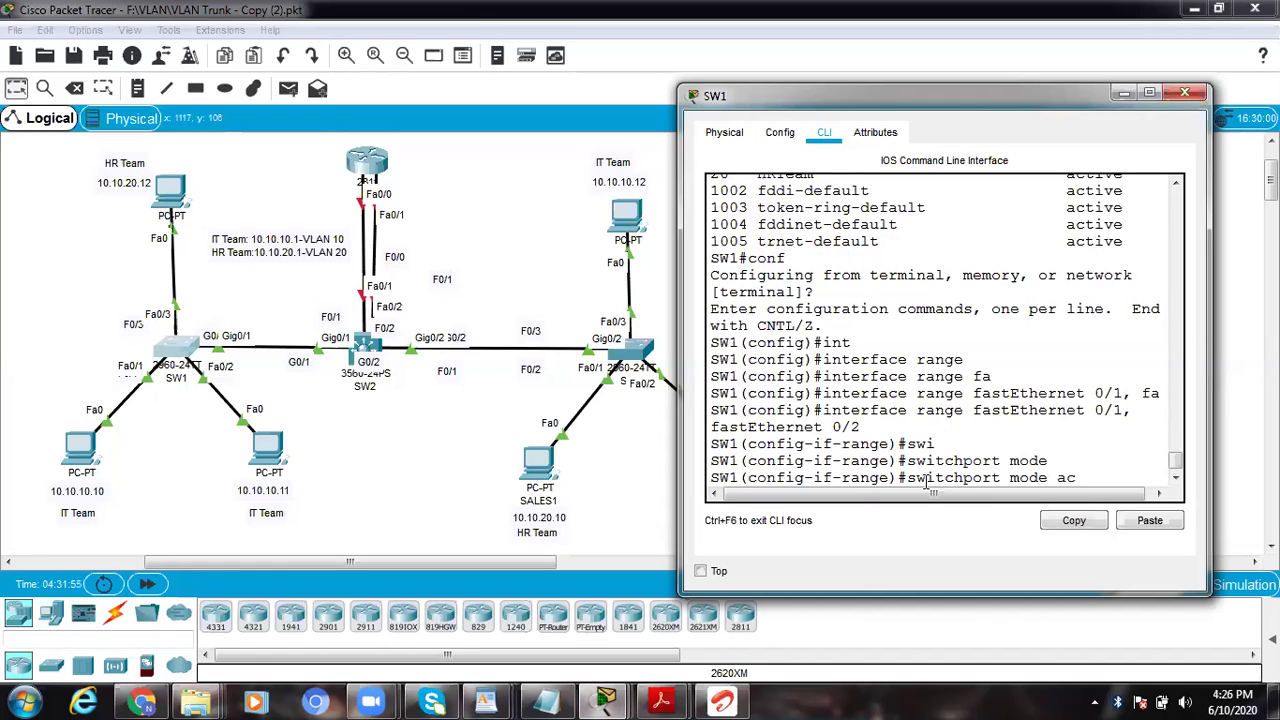
pyautogui.press('Tab')
pyautogui.press('Return')
# Step: Assign the fastEthernet 0/1 and 0/2 range to access VLAN 10, consulting the command help for the syntax
pyautogui.write('swi')
pyautogui.press('Tab')
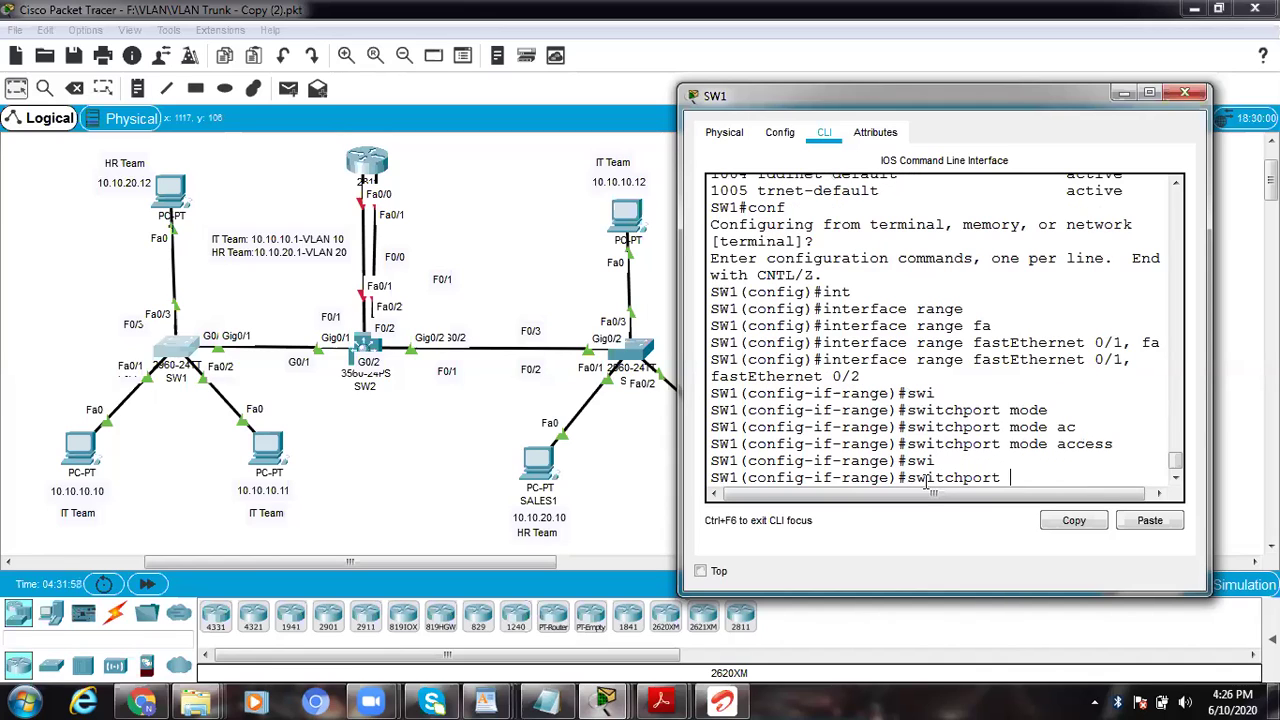
pyautogui.write('access ')
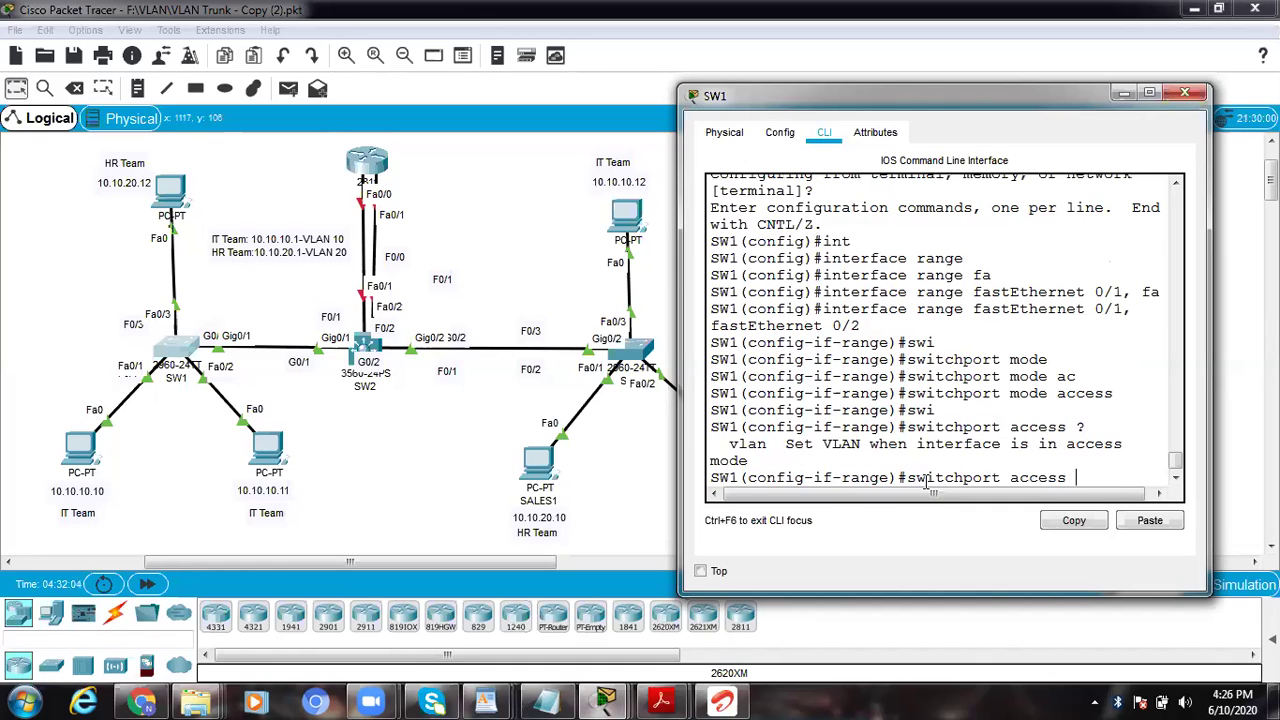
pyautogui.write('?v')
pyautogui.write('lan')
pyautogui.write(' ?')
pyautogui.write('10')
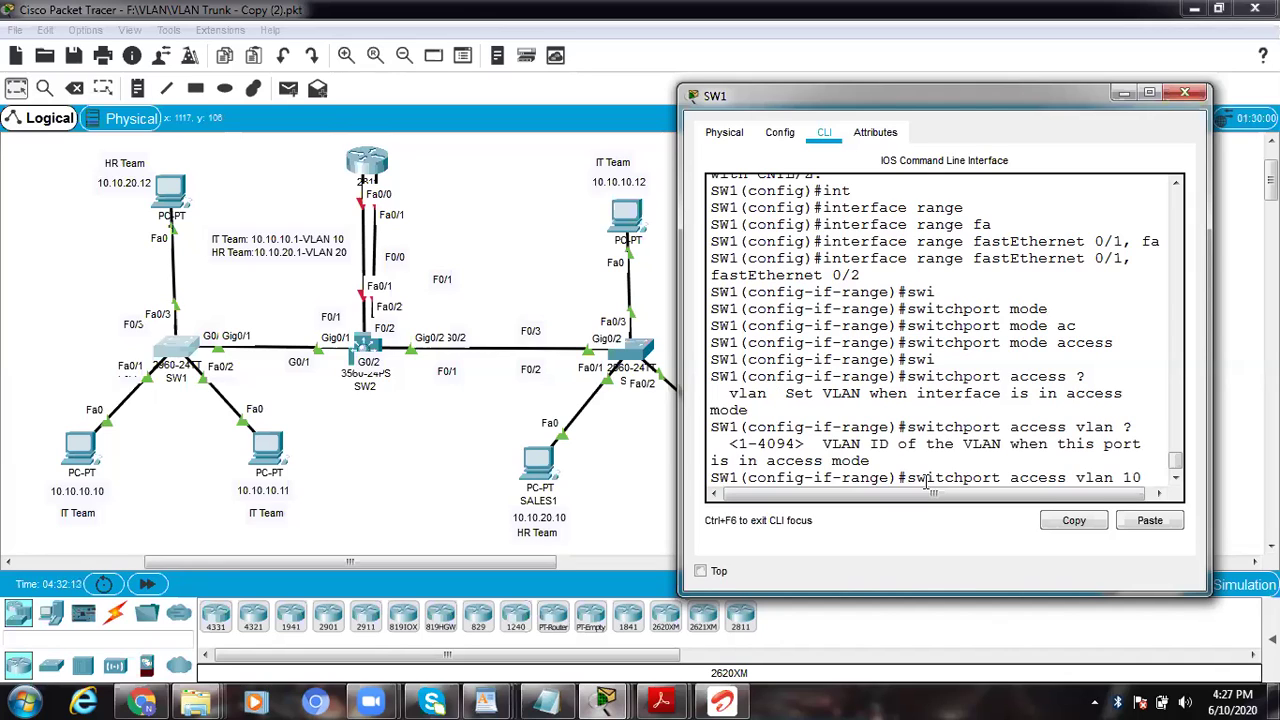
pyautogui.press('Return')
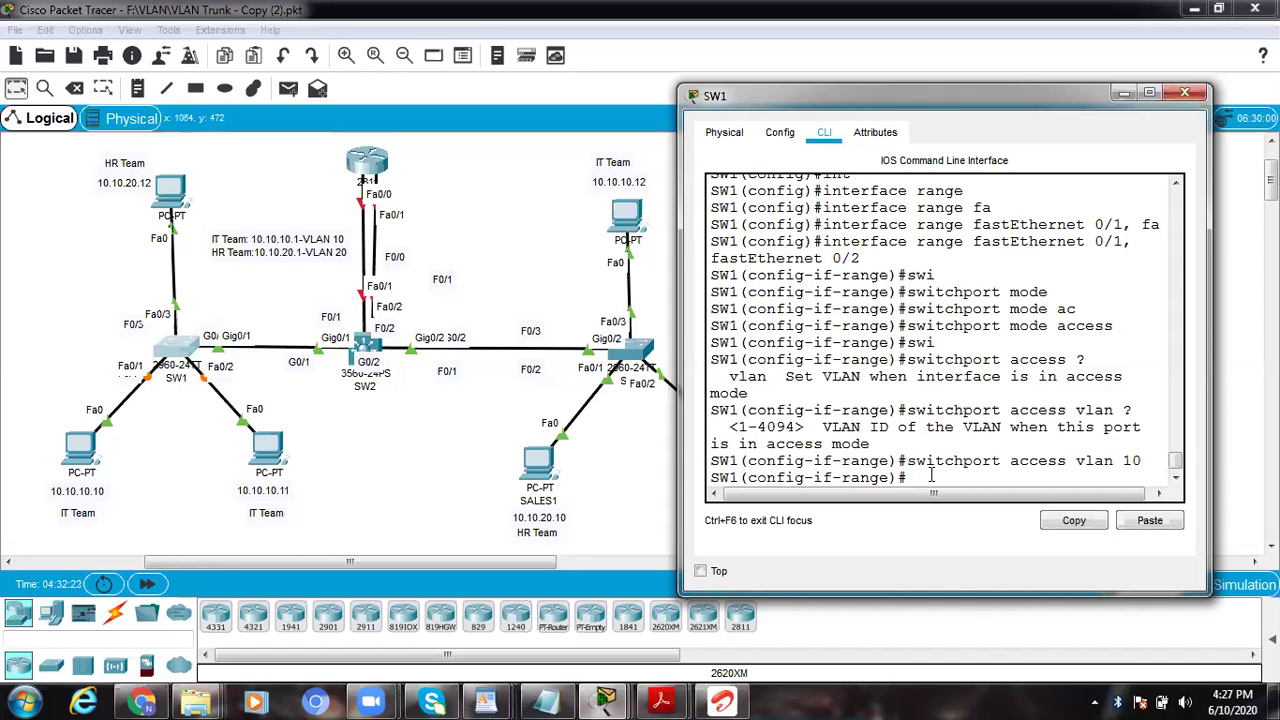
# Step: Exit to privileged mode on SW1 and show the brief VLAN table to check the port assignments for VLAN 10
pyautogui.hotkey('ctrl', 'z')
pyautogui.hotkey('ctrl', 'z')
pyautogui.write('sh vla')
pyautogui.press('Tab')
pyautogui.write('br')
pyautogui.press('Return')
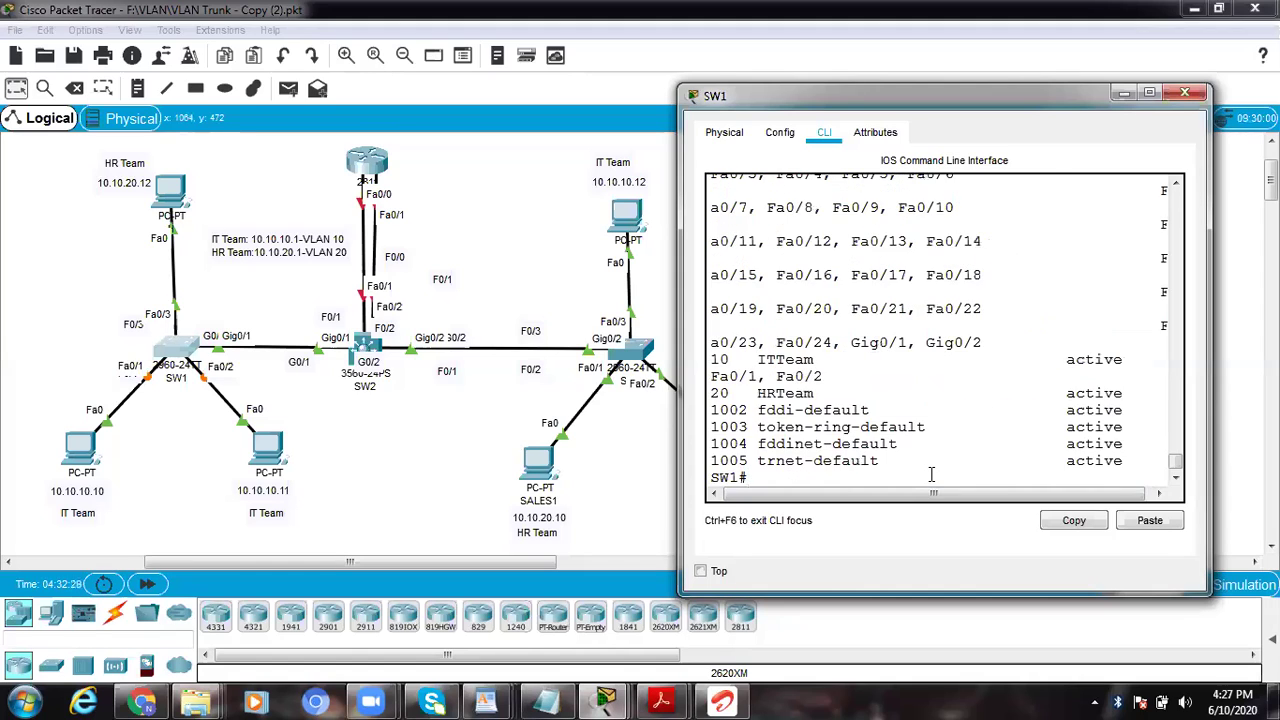
pyautogui.click(1149, 92)
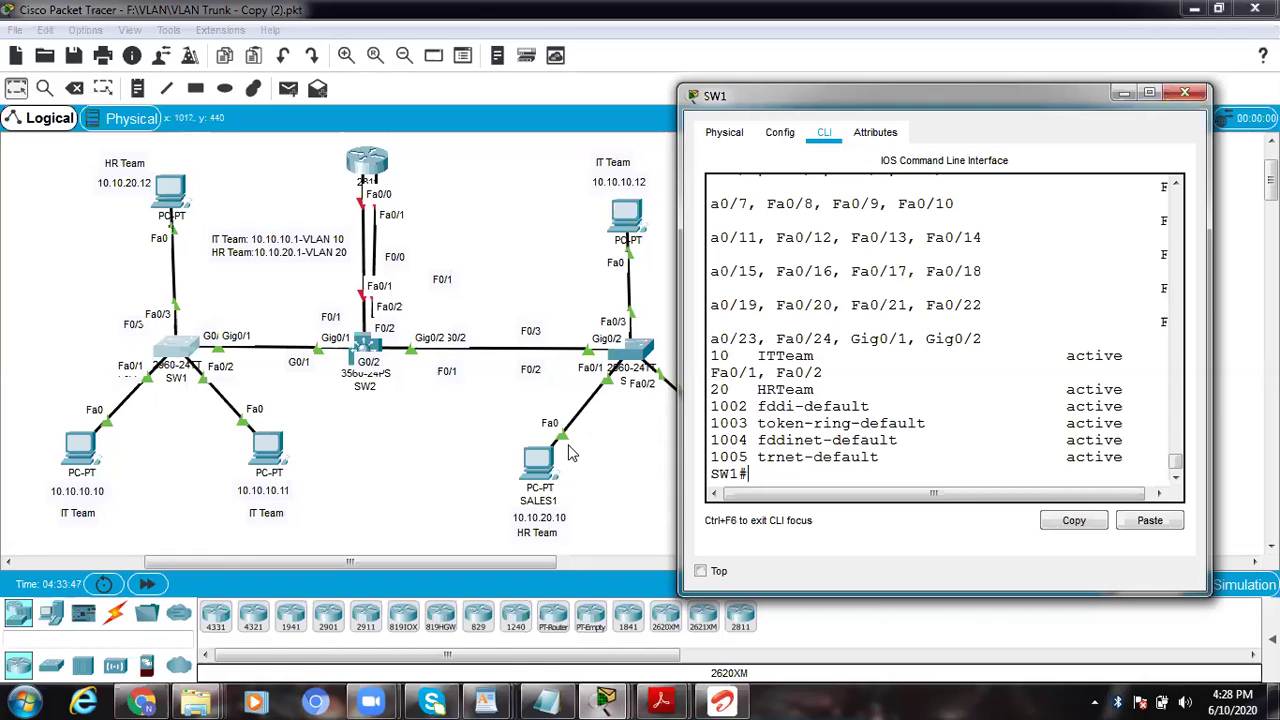
# Step: Enter interface configuration for fastEthernet 0/3 on SW1 and check the HRTeam entry in the earlier VLAN listing
pyautogui.write('conf')
pyautogui.press('Return')
pyautogui.press('Return')
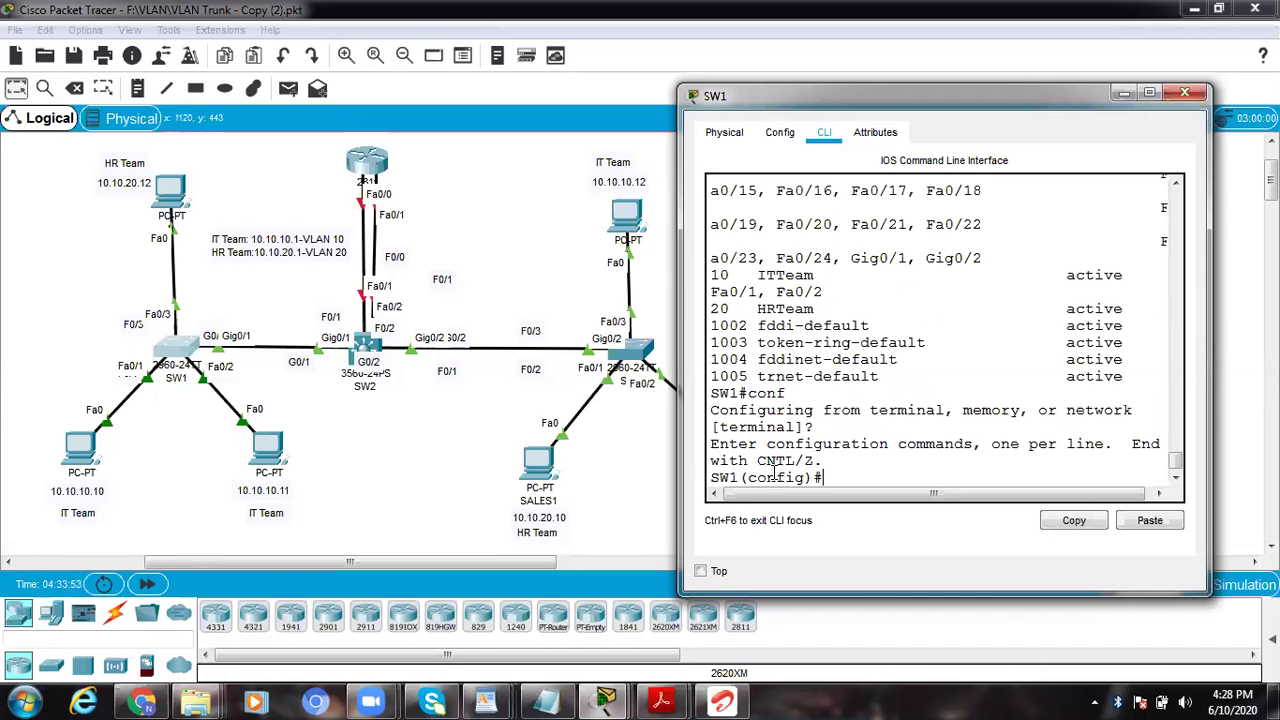
pyautogui.write('int')
pyautogui.press('Tab')
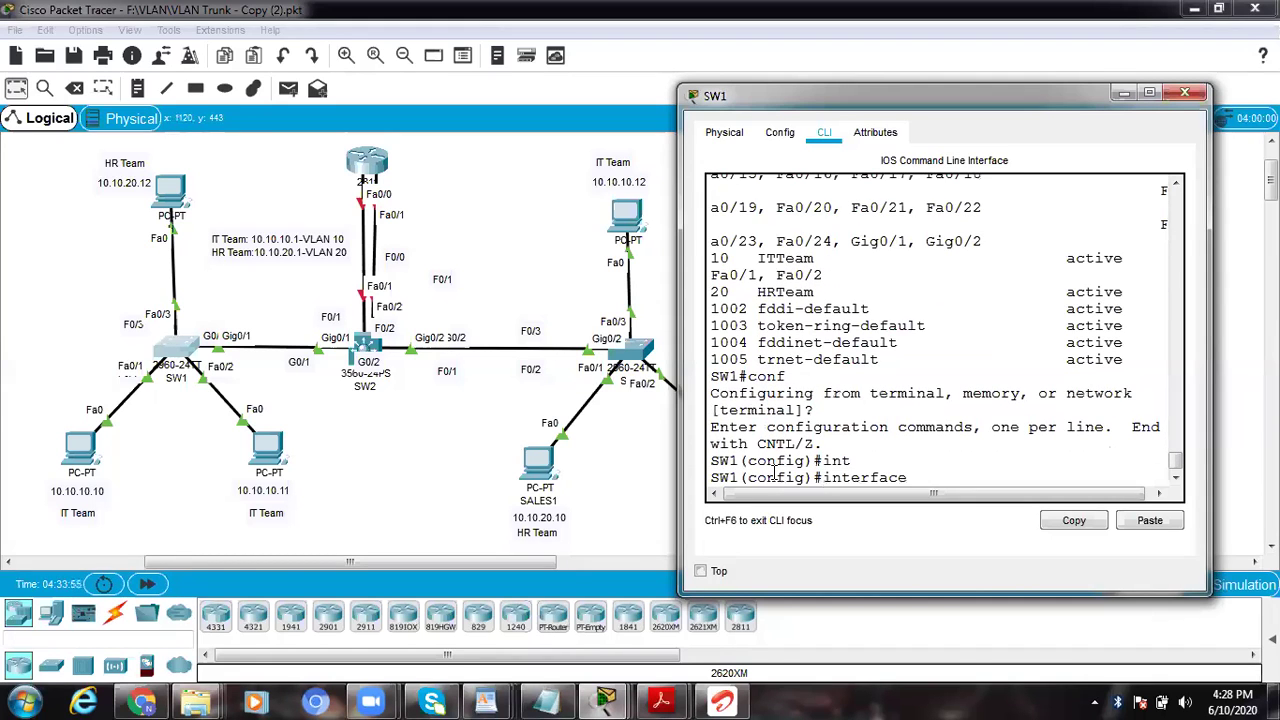
pyautogui.write('fa')
pyautogui.press('Tab')
pyautogui.write('0')
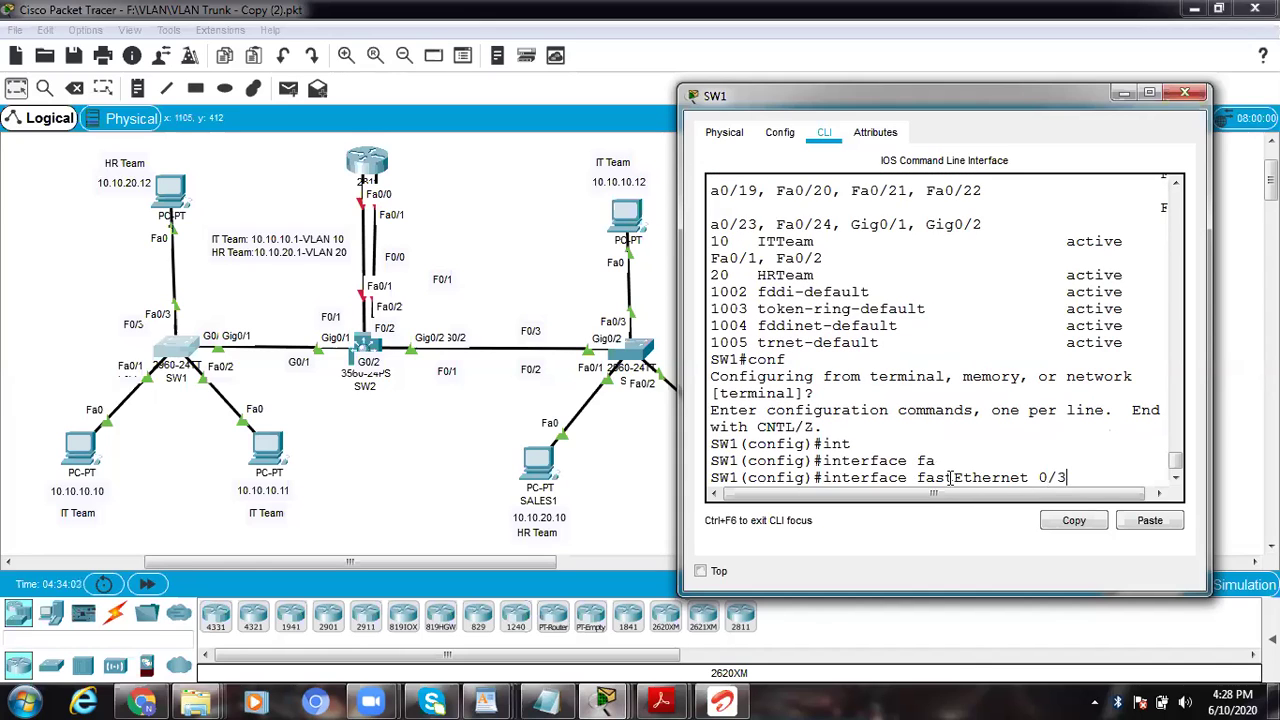
pyautogui.write('/3')
pyautogui.press('Return')
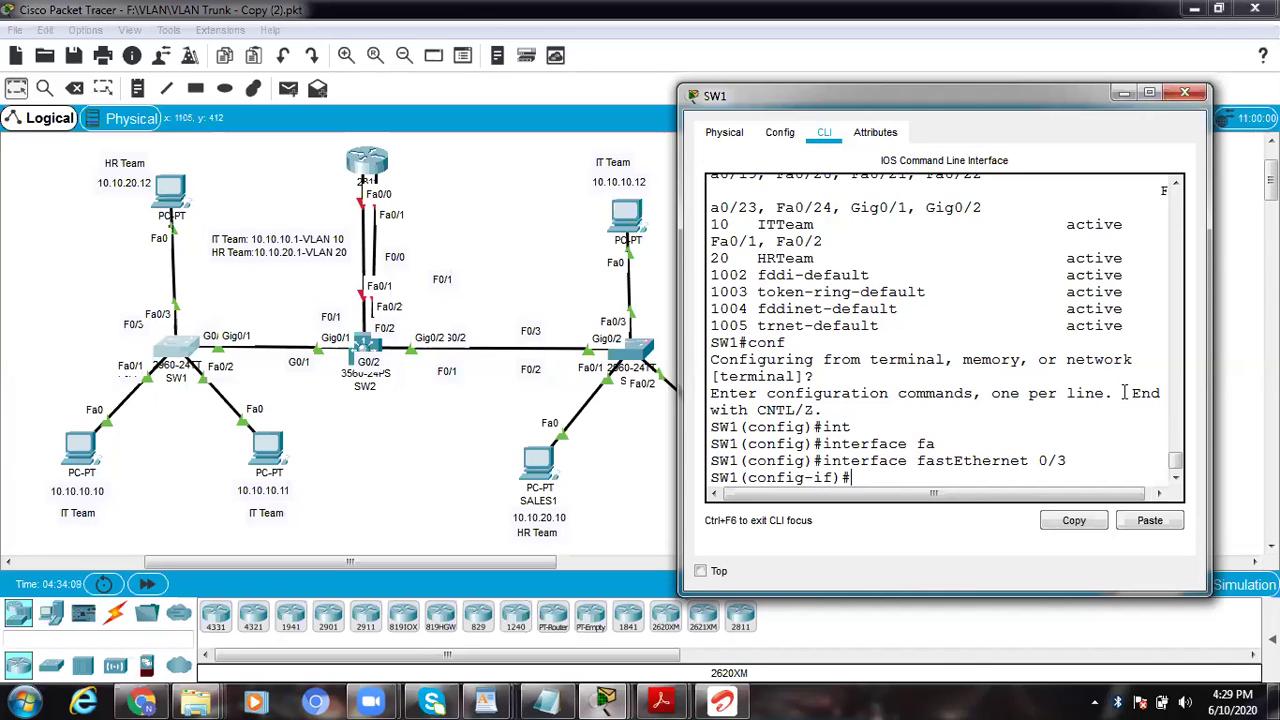
pyautogui.moveTo(1177, 472)
pyautogui.mouseDown()
pyautogui.moveTo(1177, 444)
pyautogui.moveTo(1177, 466)
pyautogui.mouseUp()
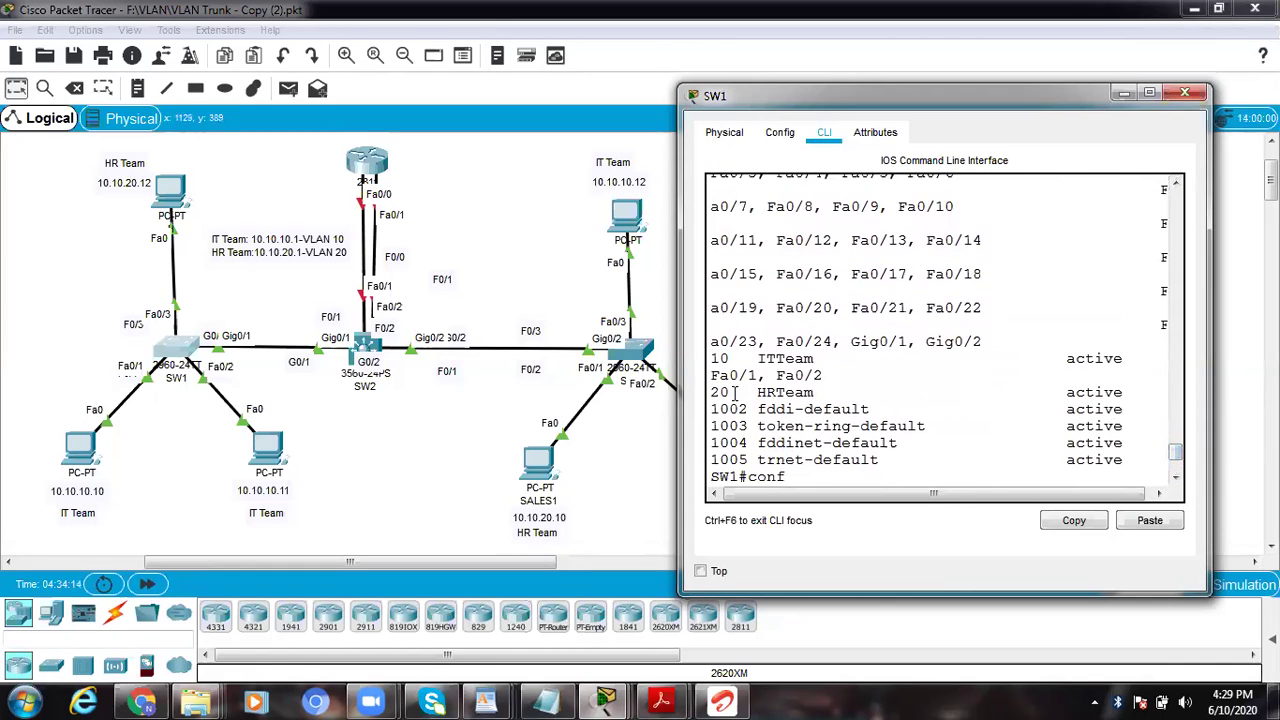
pyautogui.moveTo(712, 392); pyautogui.dragTo(824, 392)
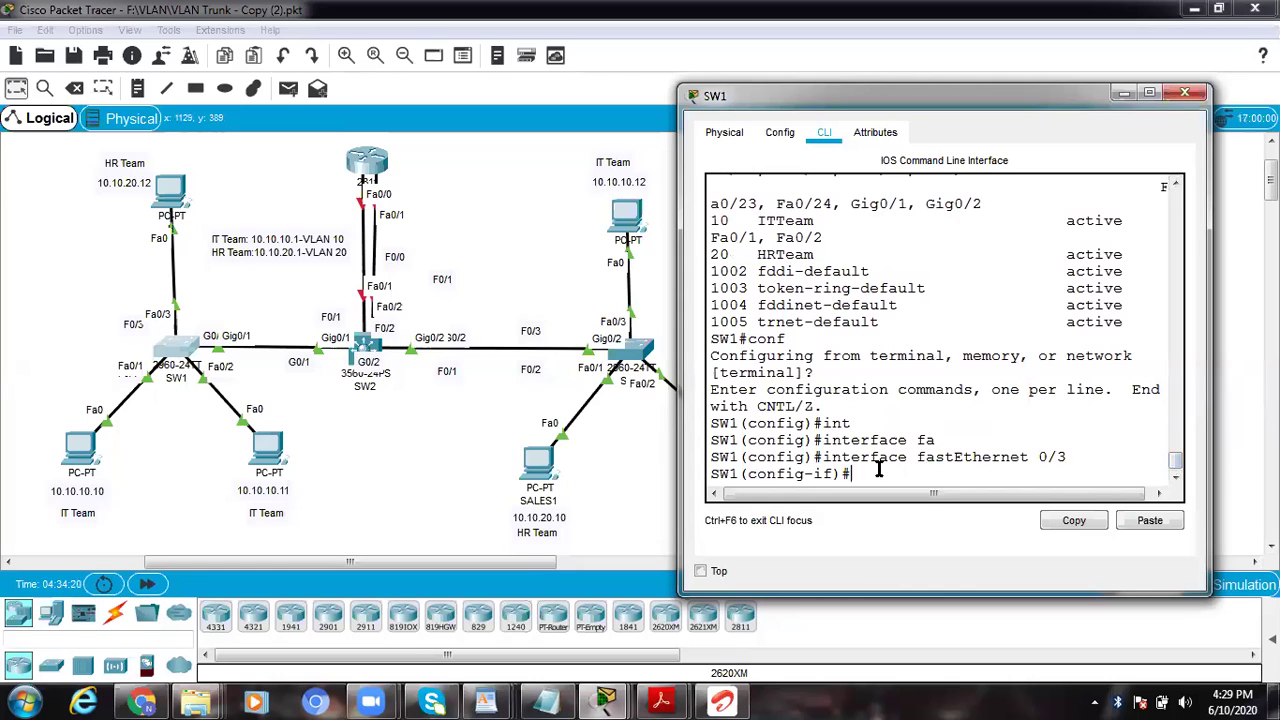
# Step: Set the switchport mode of fastEthernet 0/3 on SW1 to access
pyautogui.write('wi')
pyautogui.press('Tab')
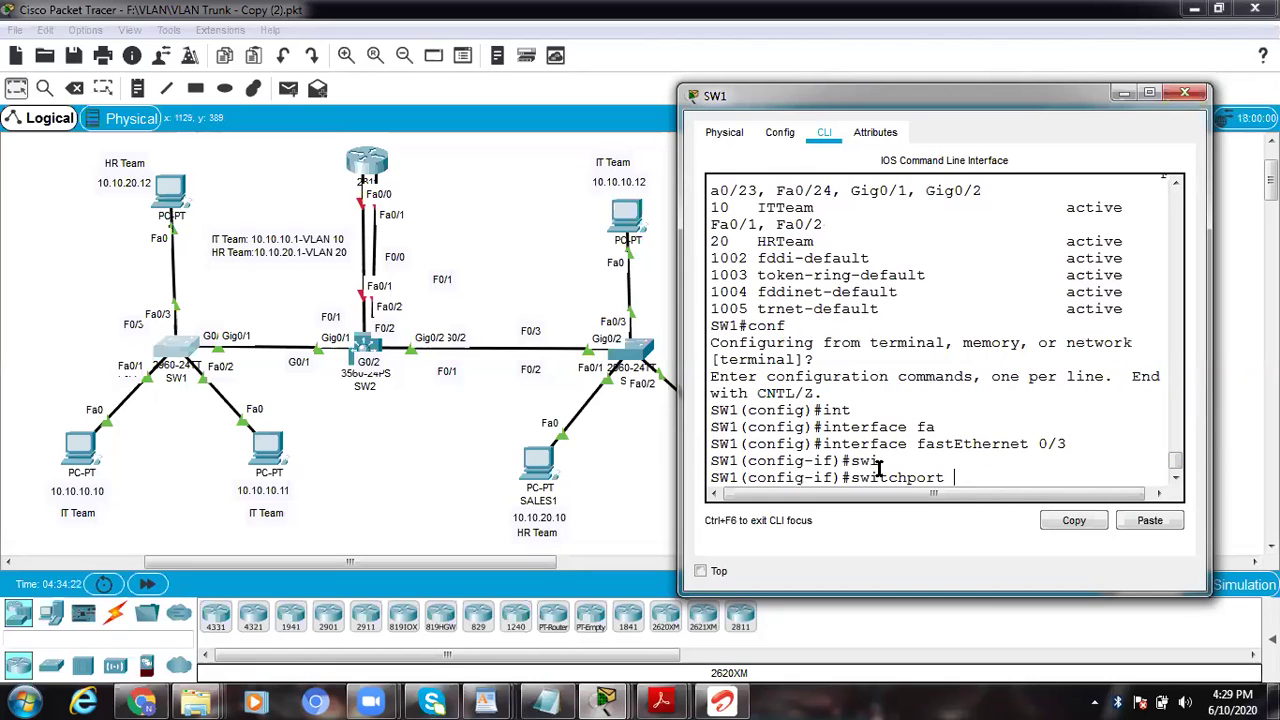
pyautogui.write('mode')
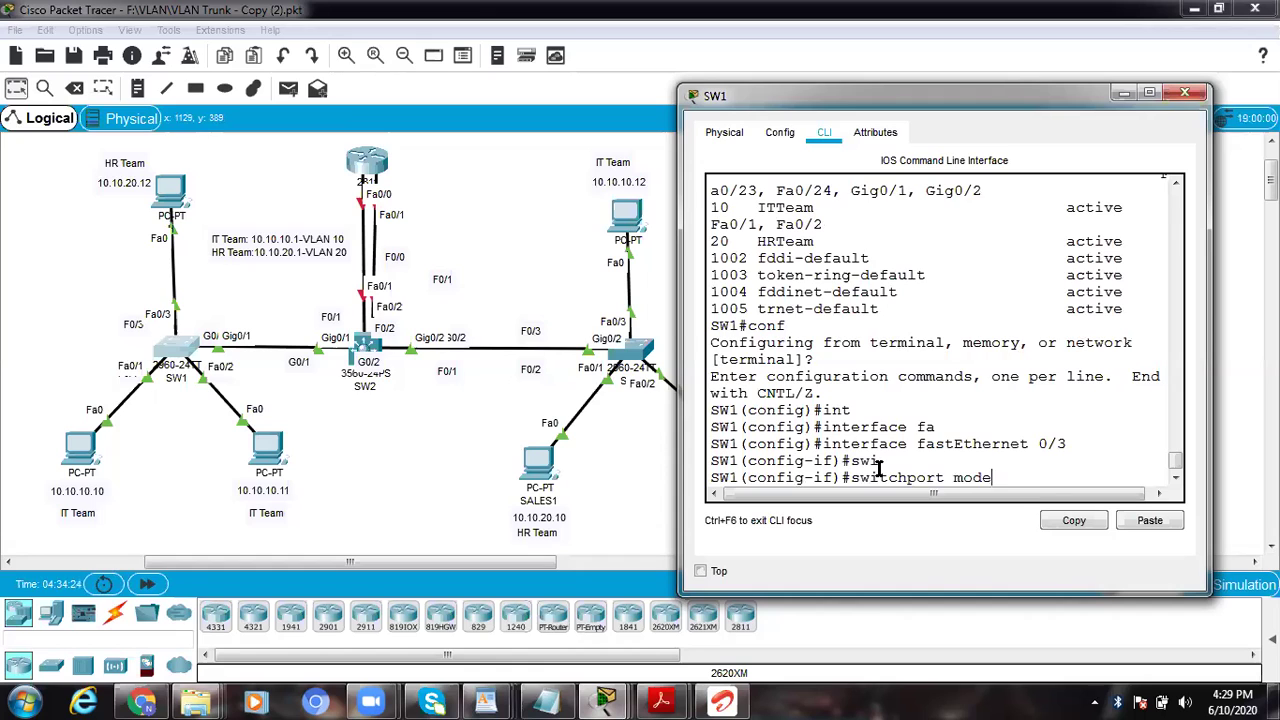
pyautogui.write(' a')
pyautogui.press('Tab')
pyautogui.press('Return')
# Step: Assign fastEthernet 0/3 to access VLAN 20, checking the earlier VLAN listing for the HRTeam number
pyautogui.write('swi')
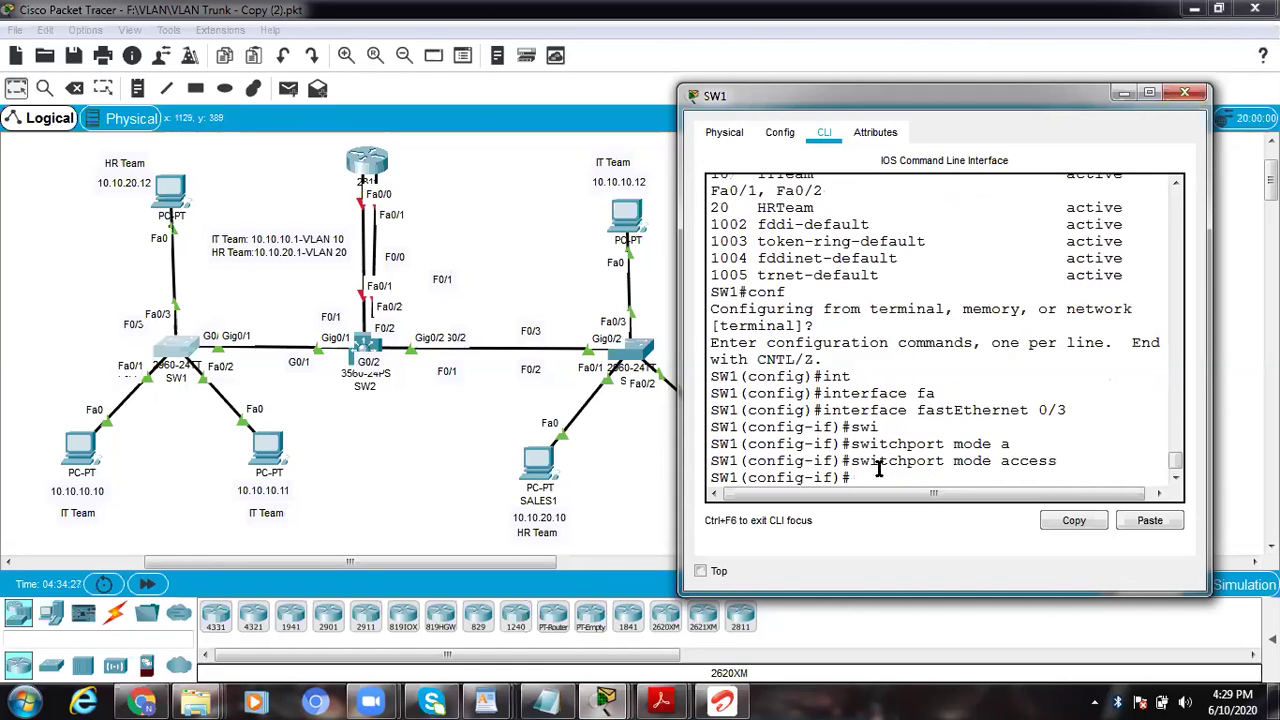
pyautogui.press('Tab')
pyautogui.write('acc')
pyautogui.press('Tab')
pyautogui.write('v')
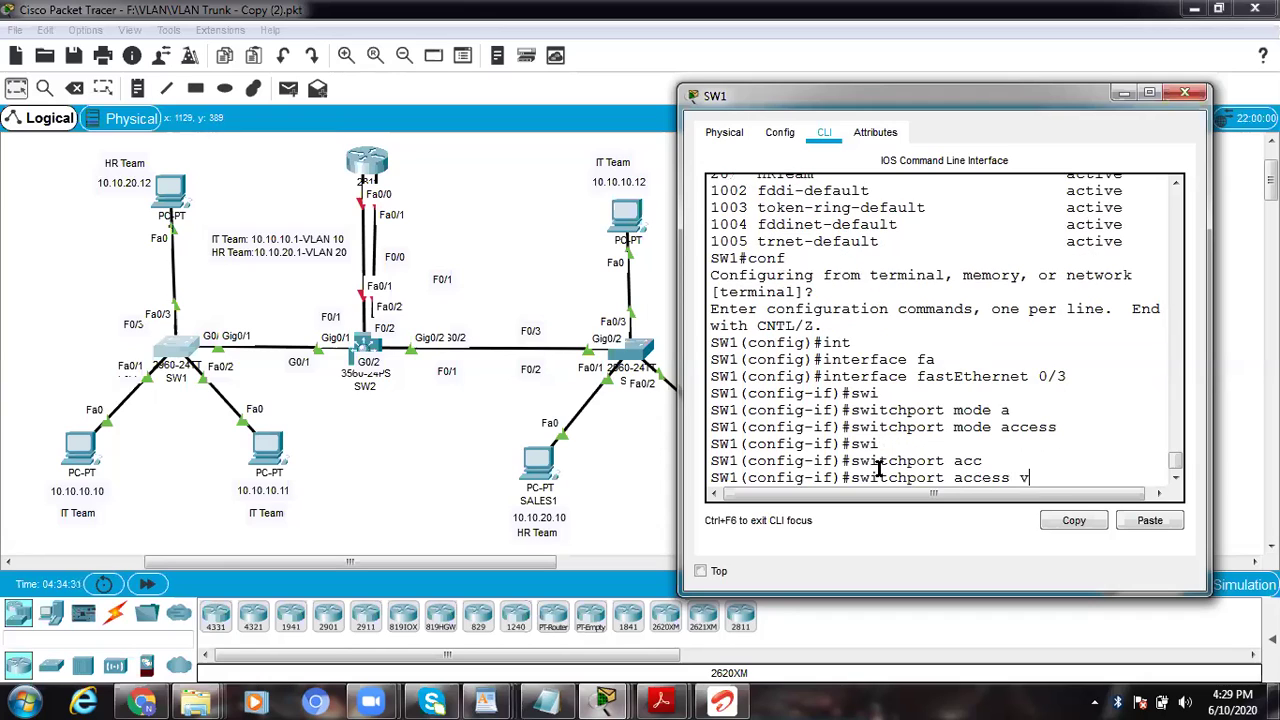
pyautogui.write('la')
pyautogui.press('Tab')
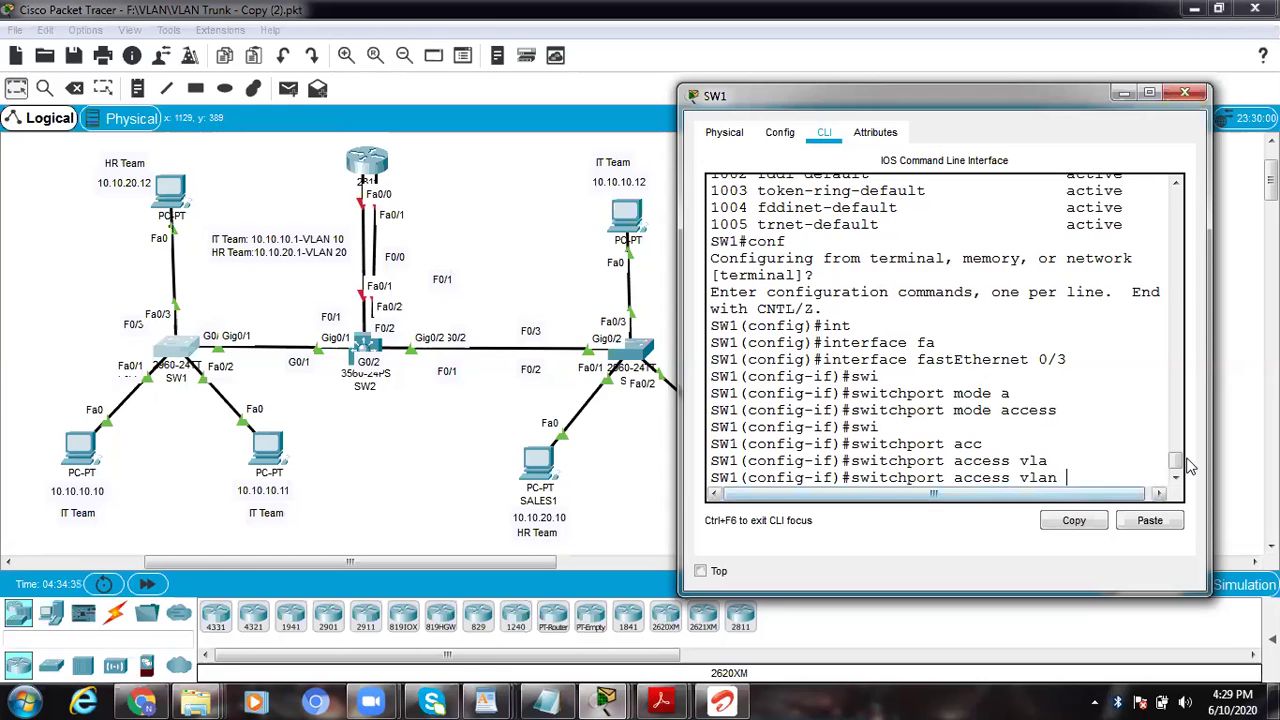
pyautogui.moveTo(1177, 462)
pyautogui.mouseDown()
pyautogui.moveTo(1178, 436)
pyautogui.moveTo(1180, 450)
pyautogui.mouseUp()
pyautogui.moveTo(742, 429); pyautogui.dragTo(710, 429)
pyautogui.moveTo(1180, 432); pyautogui.dragTo(1178, 462)
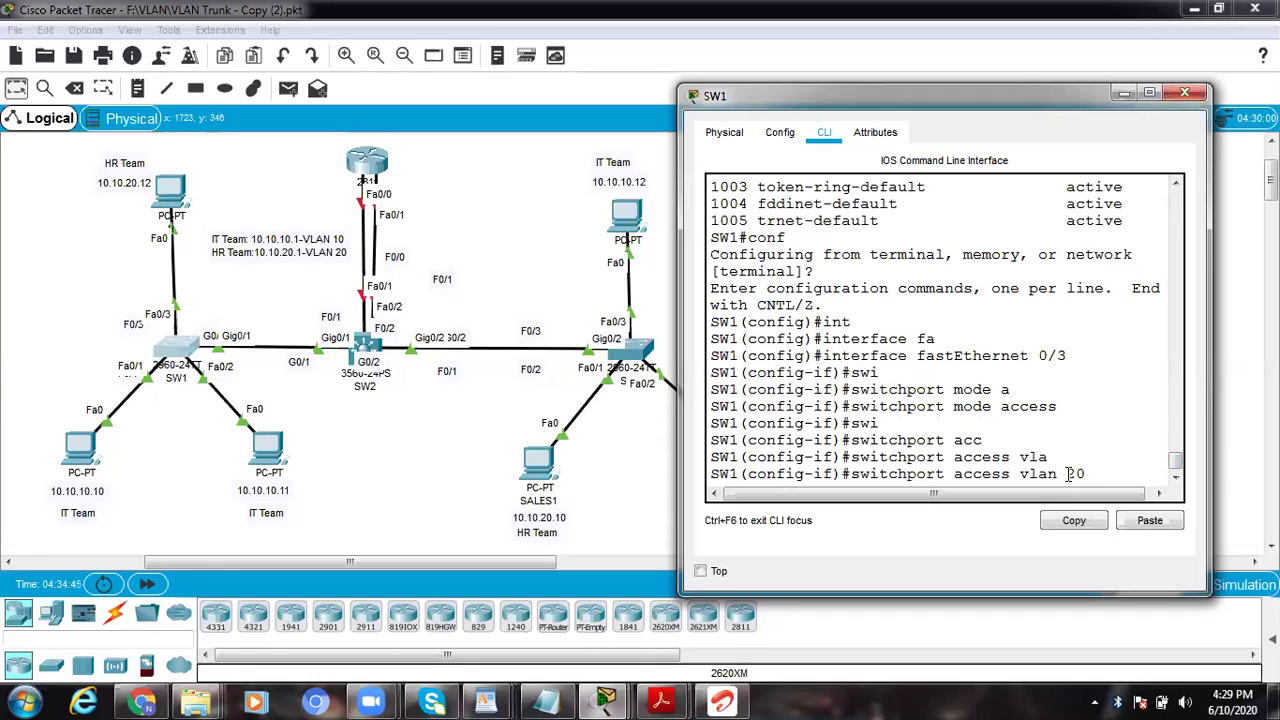
pyautogui.press('Return')
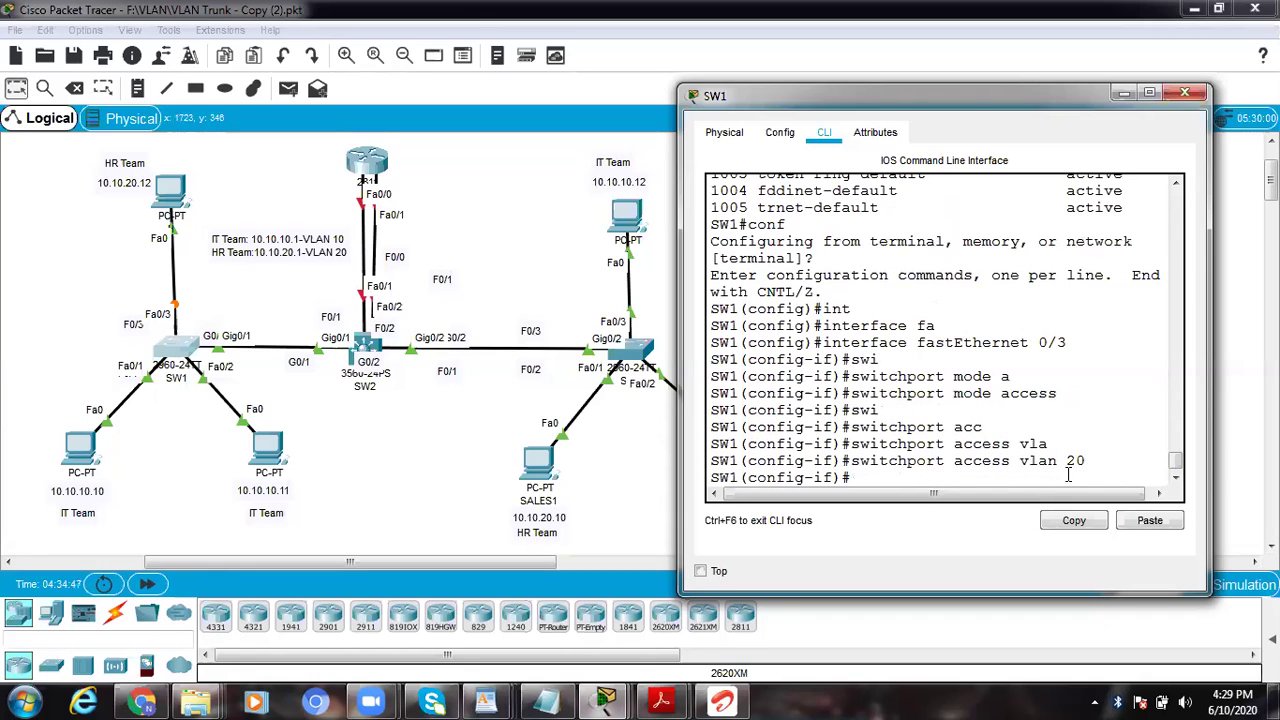
# Step: Return to privileged mode on SW1 and show the brief VLAN table in an enlarged window to check the port assignments
pyautogui.hotkey('ctrl', 'z')
pyautogui.hotkey('ctrl', 'z')
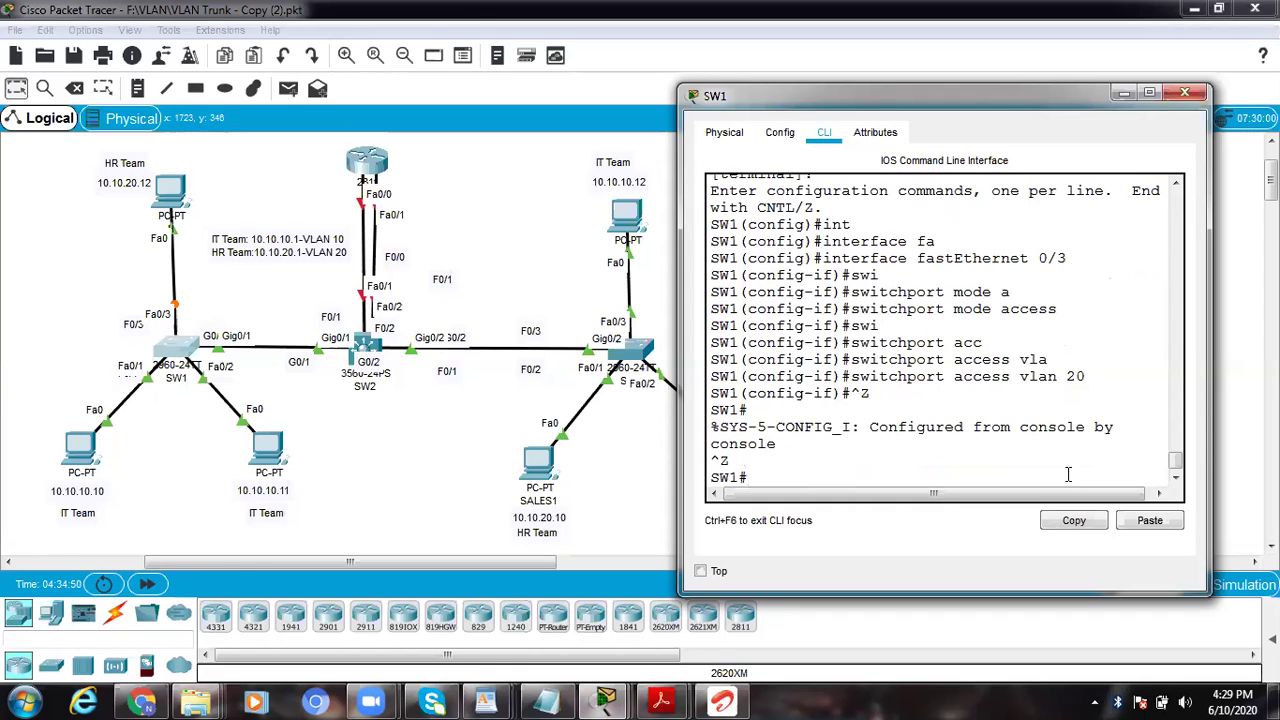
pyautogui.write('sh bla')
pyautogui.press('Tab')
pyautogui.write('br')
pyautogui.press('Return')
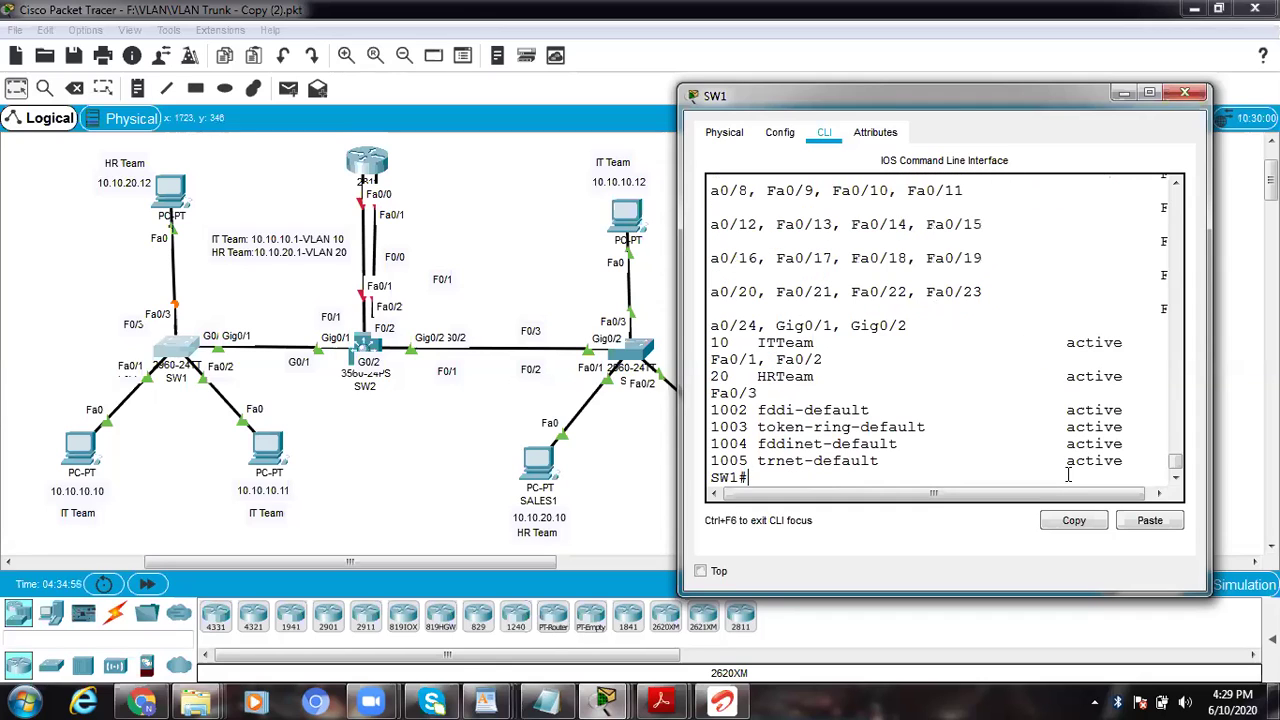
pyautogui.click(1151, 94)
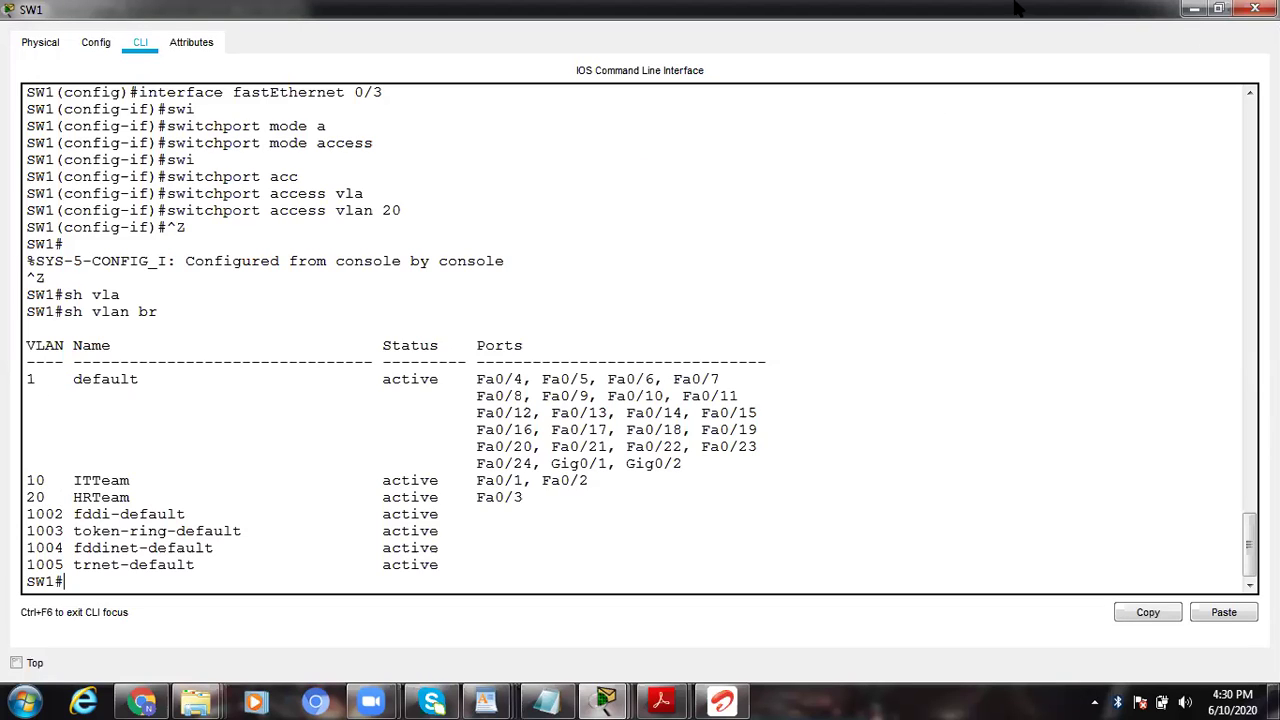
pyautogui.rightClick(984, 9)
pyautogui.click(1004, 14)
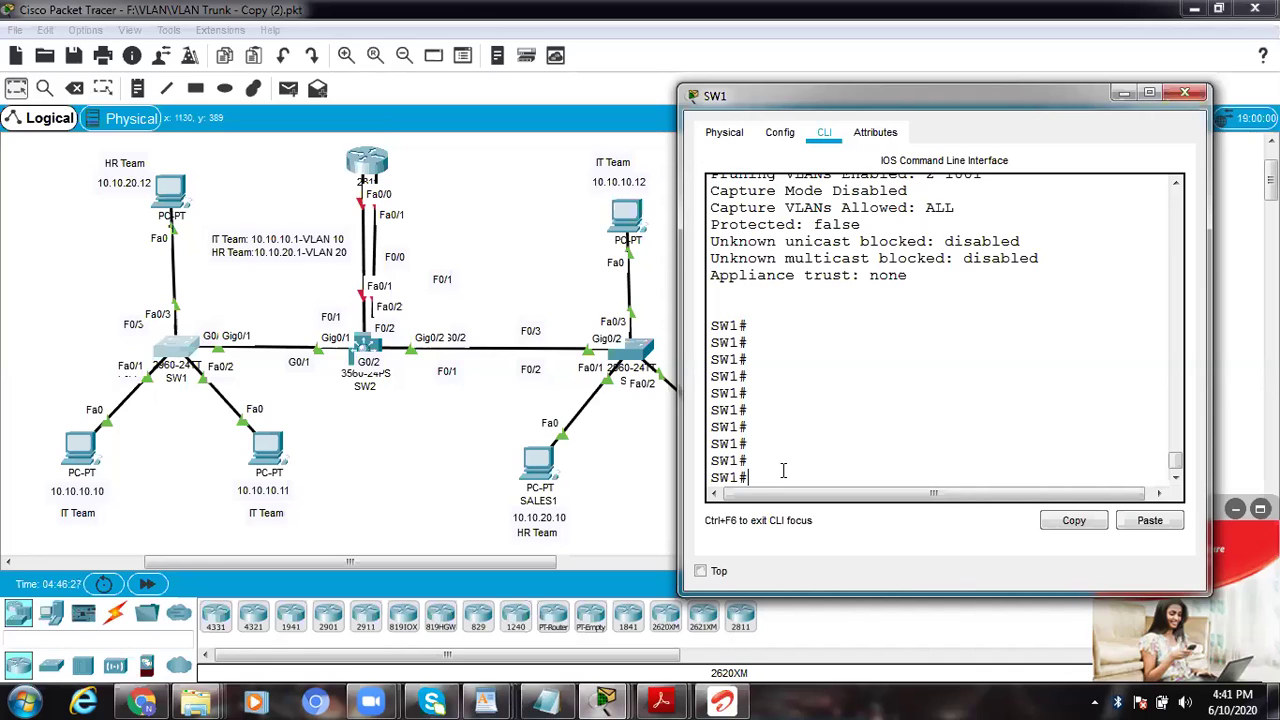
# Step: Show the switchport details of interface gigabitEthernet 0/1 on SW1
pyautogui.write('sh')
pyautogui.write('int')
pyautogui.press('Tab')
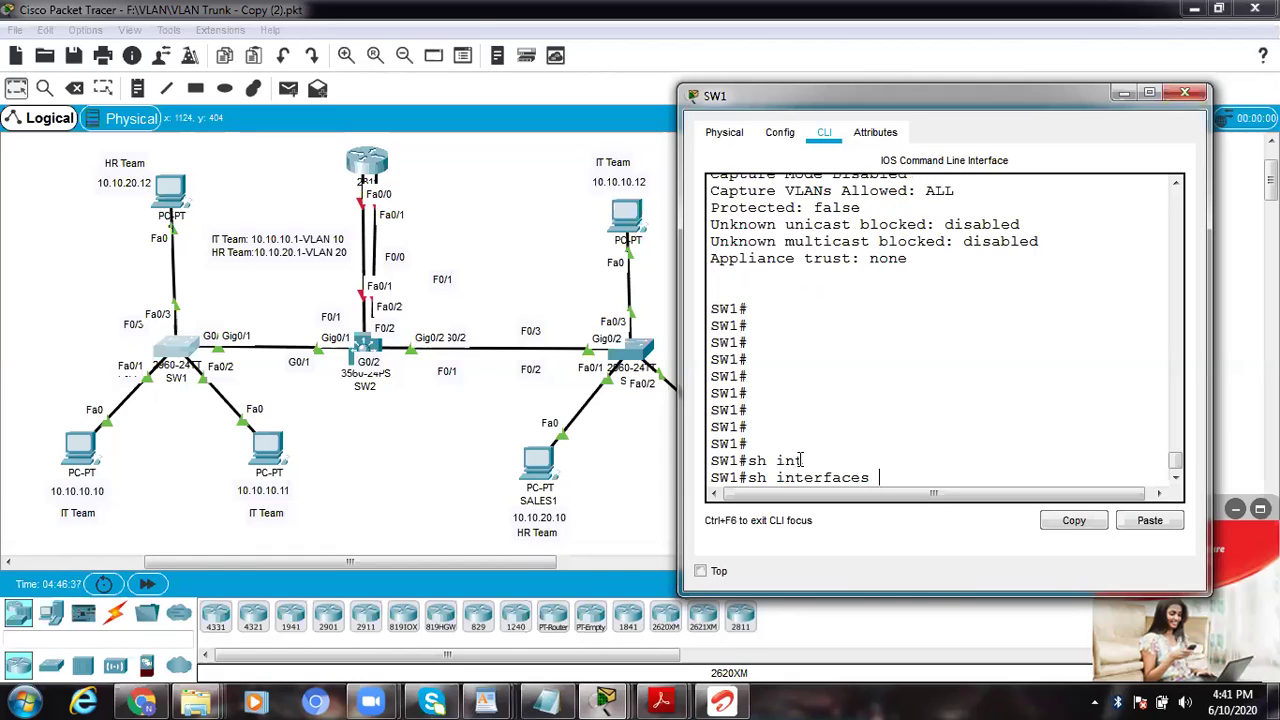
pyautogui.write('gi')
pyautogui.press('Tab')
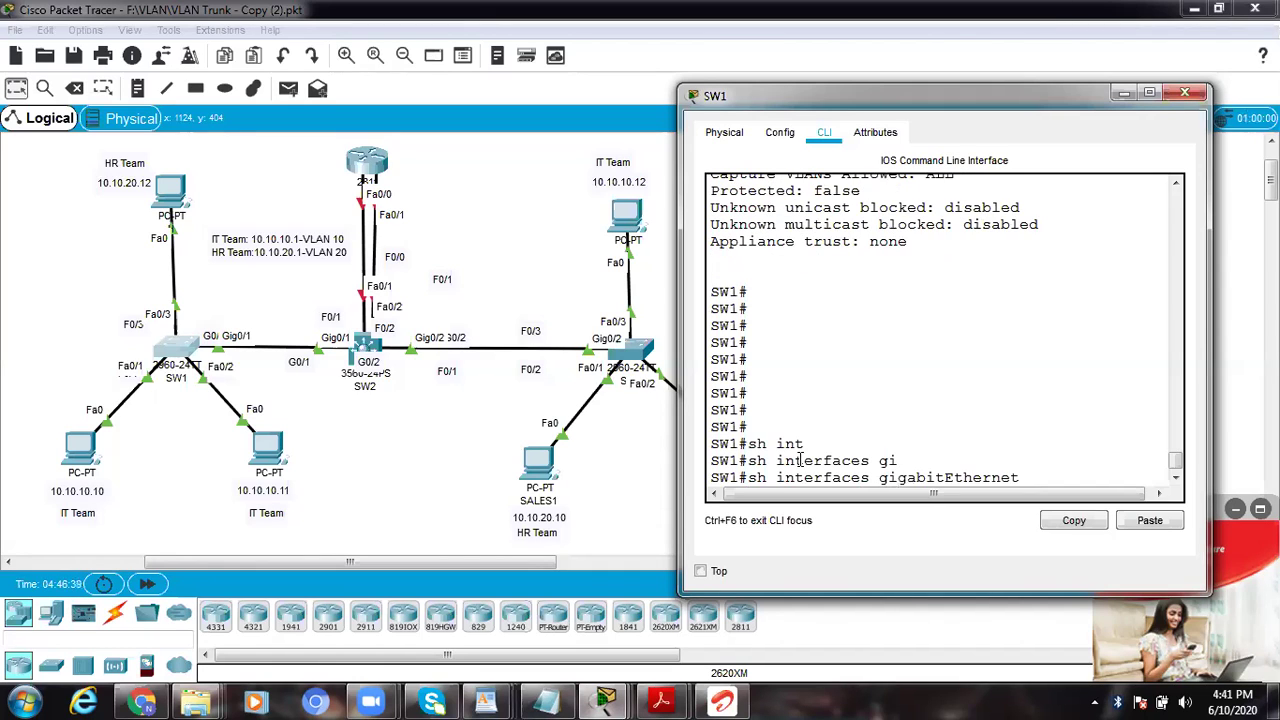
pyautogui.write('0/1')
pyautogui.click(384, 362)
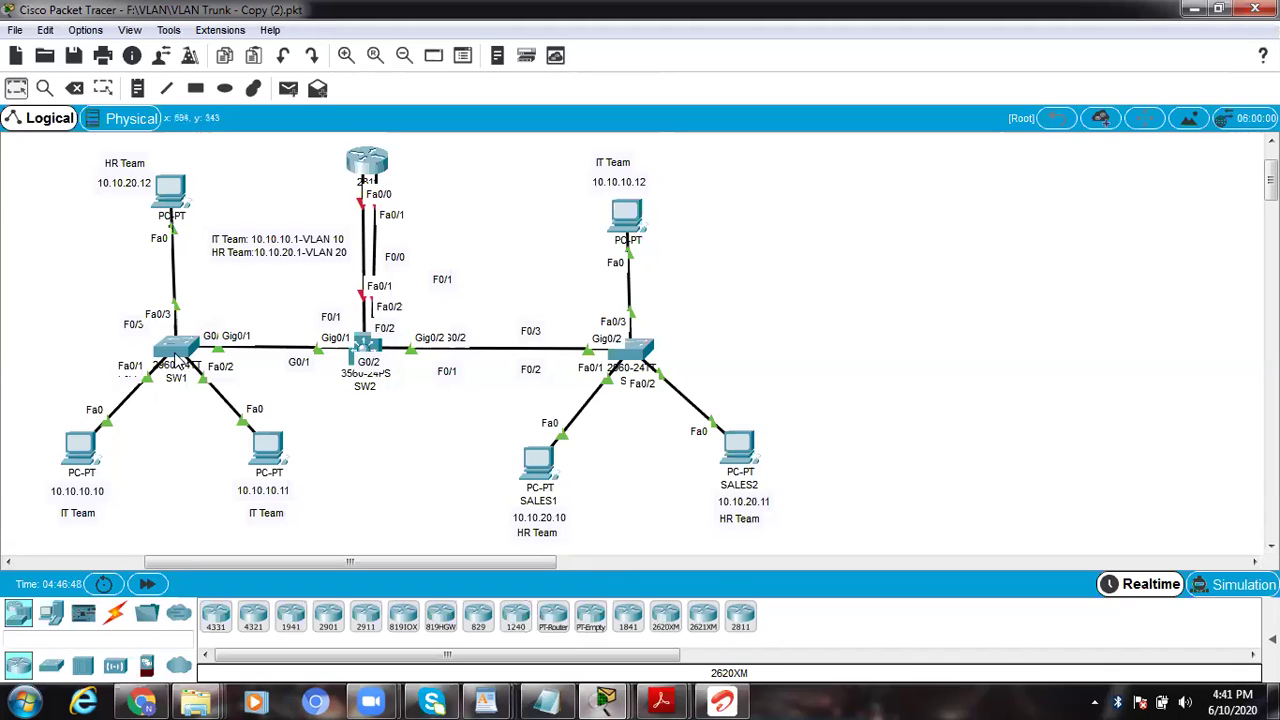
pyautogui.click(180, 355)
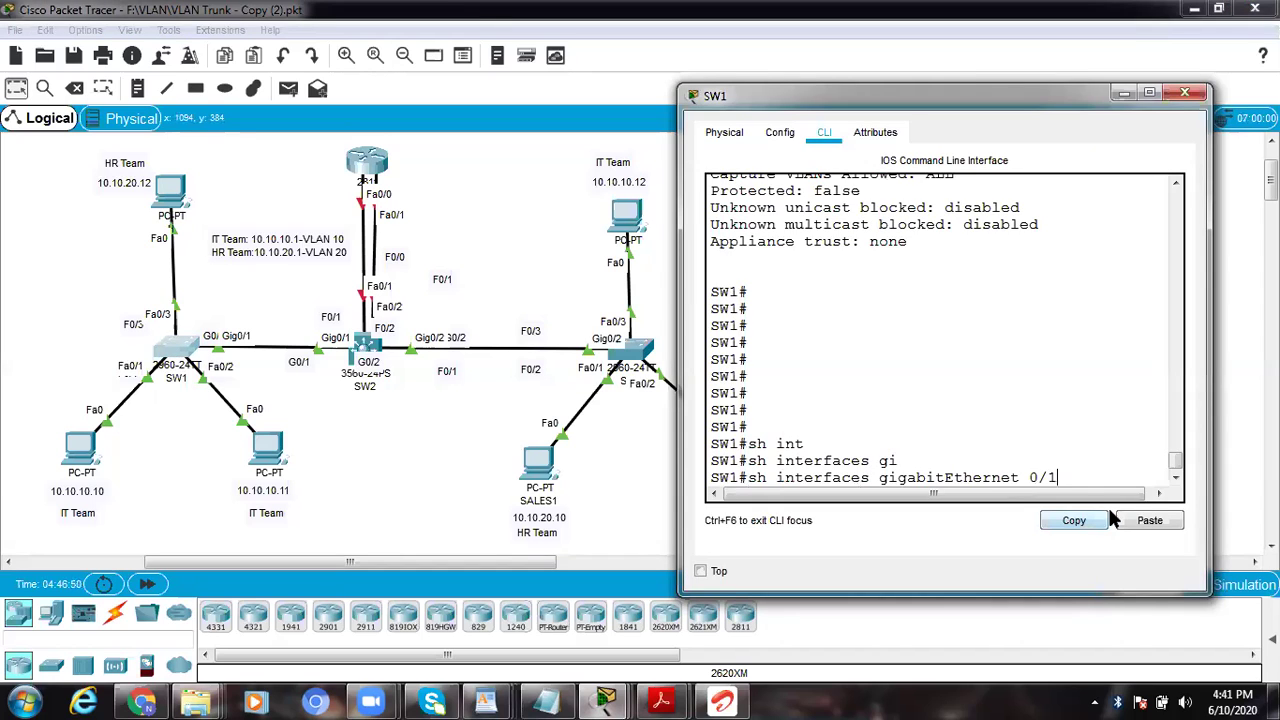
pyautogui.write('swit')
pyautogui.press('Tab')
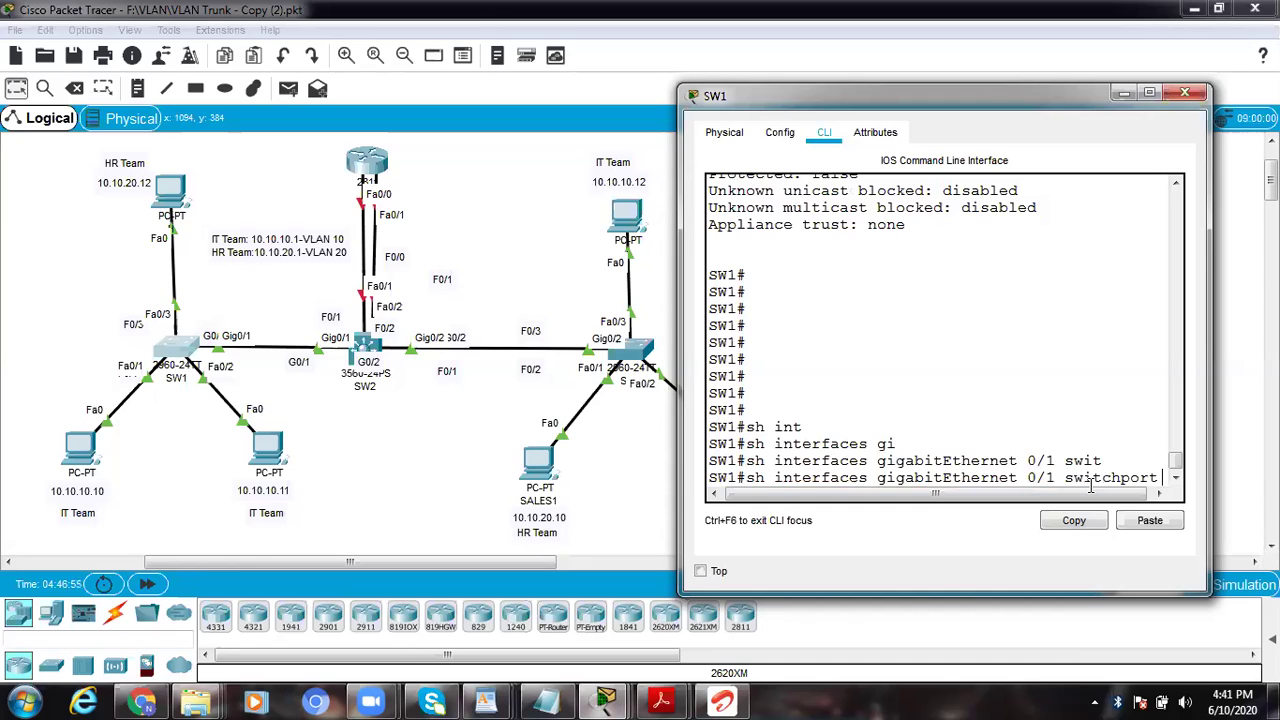
pyautogui.press('Return')
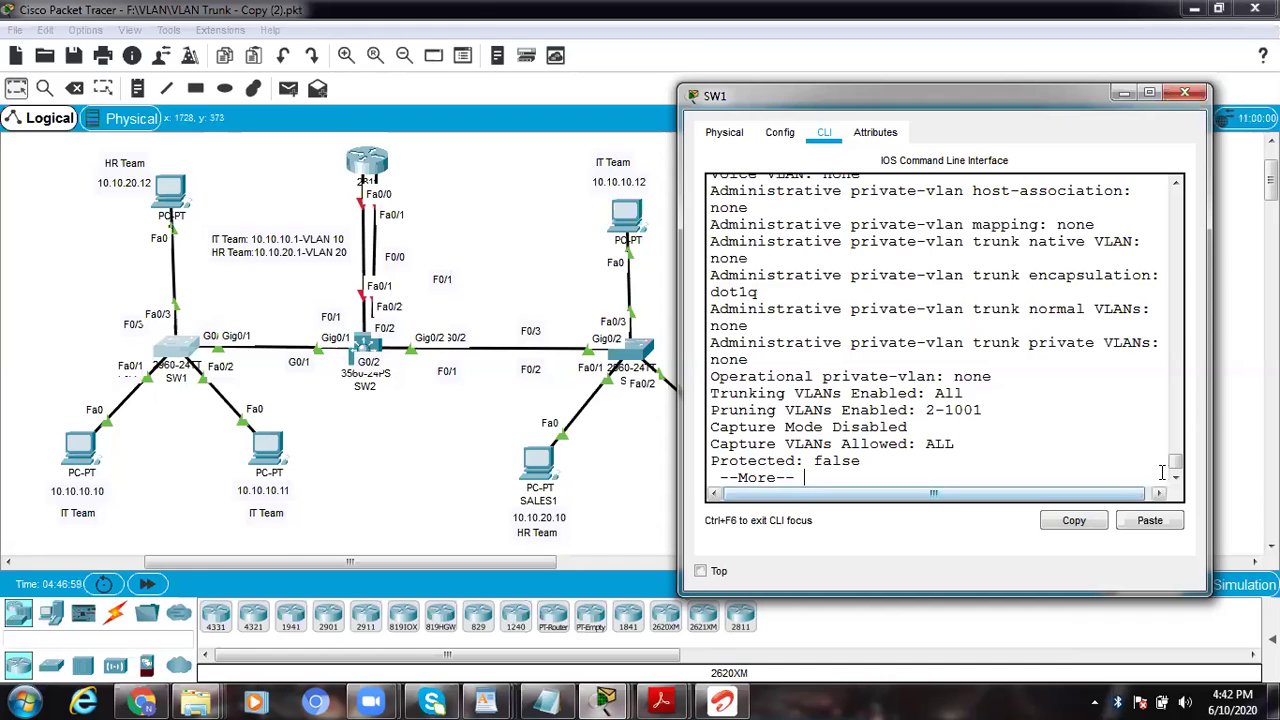
# Step: Examine the trunking native VLAN and operational mode lines in the gigabitEthernet 0/1 switchport output, and quit the listing
pyautogui.moveTo(1176, 470); pyautogui.dragTo(1176, 460)
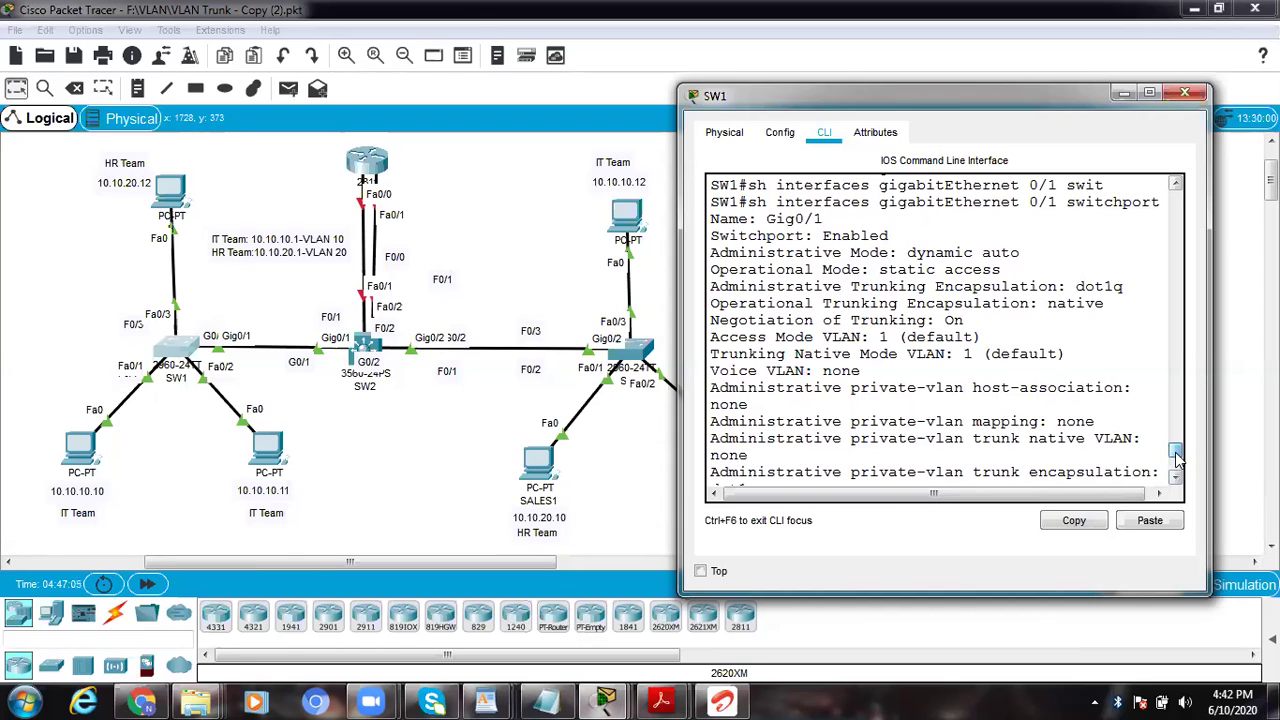
pyautogui.scroll(1, 1177, 457)
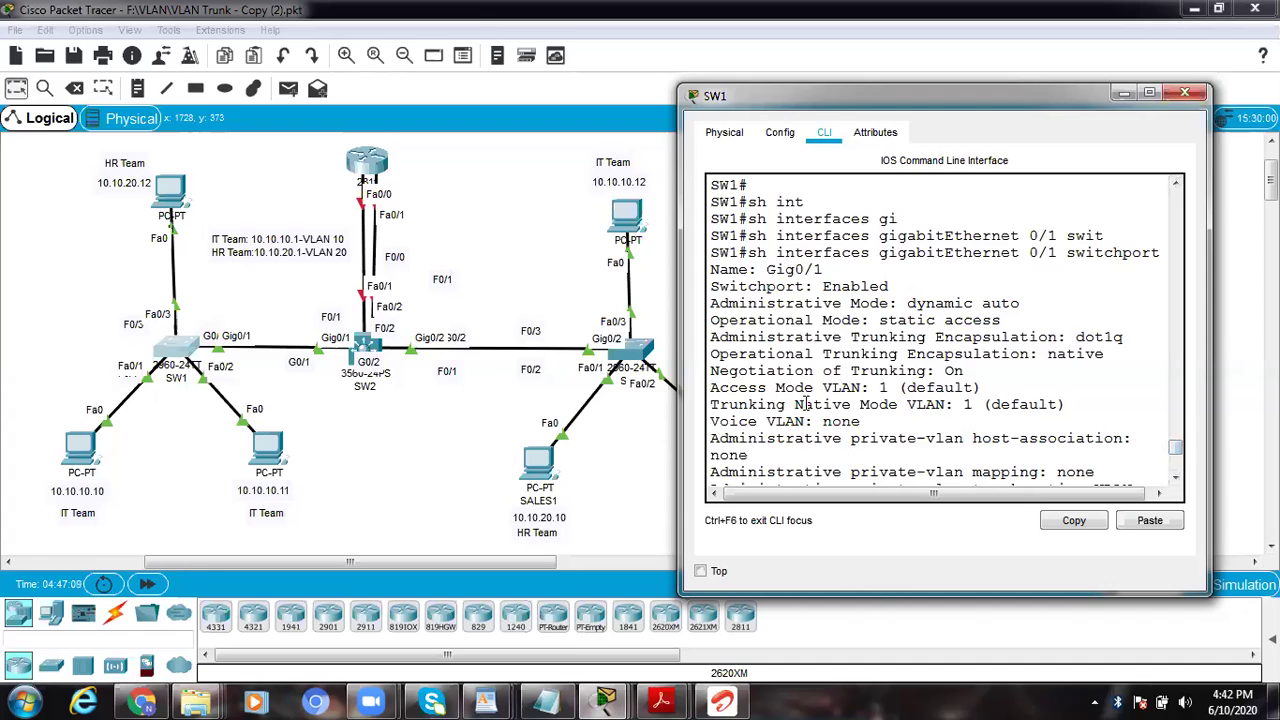
pyautogui.moveTo(720, 404); pyautogui.dragTo(1076, 410)
pyautogui.click(1088, 410)
pyautogui.moveTo(713, 402); pyautogui.dragTo(1074, 402)
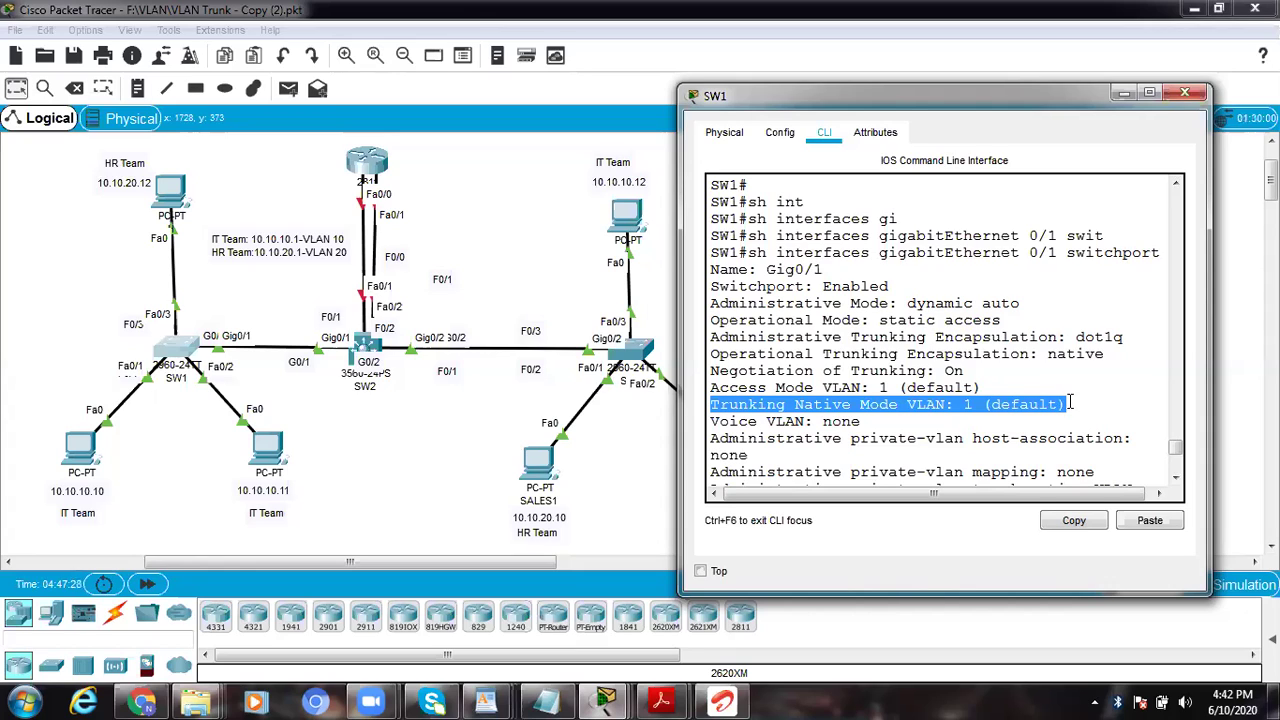
pyautogui.click(1022, 368)
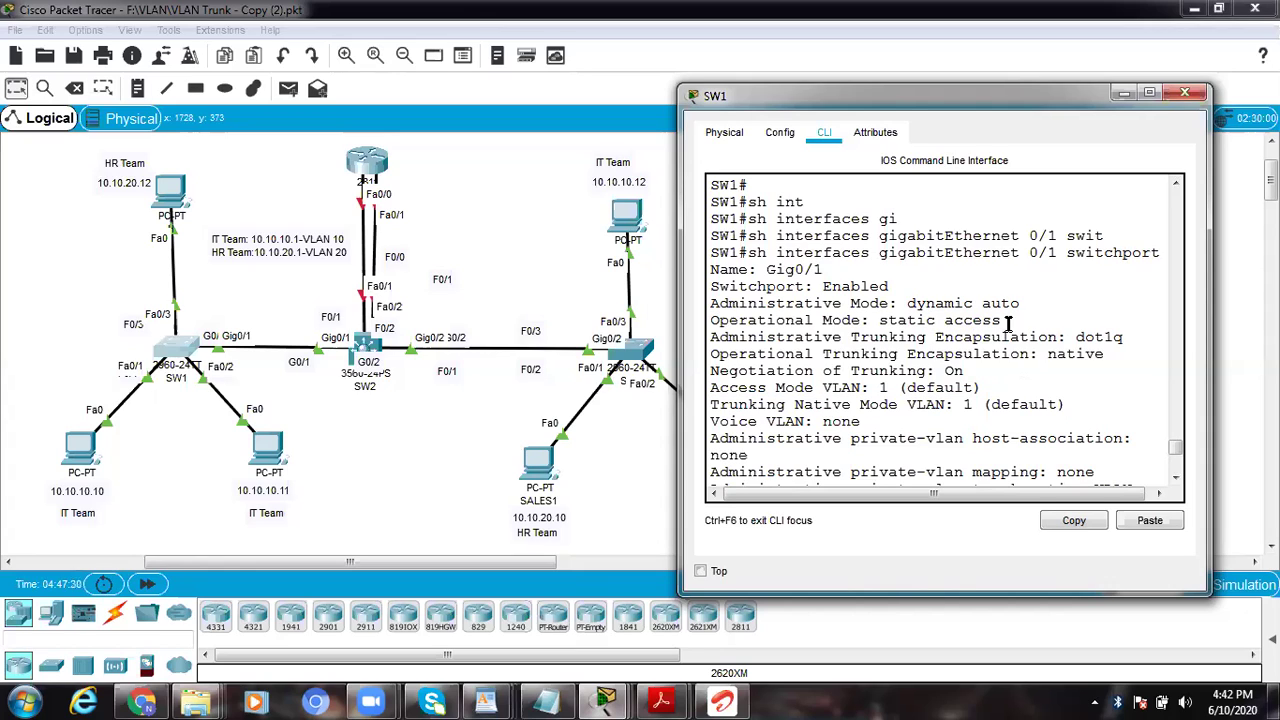
pyautogui.moveTo(1003, 320); pyautogui.dragTo(719, 320)
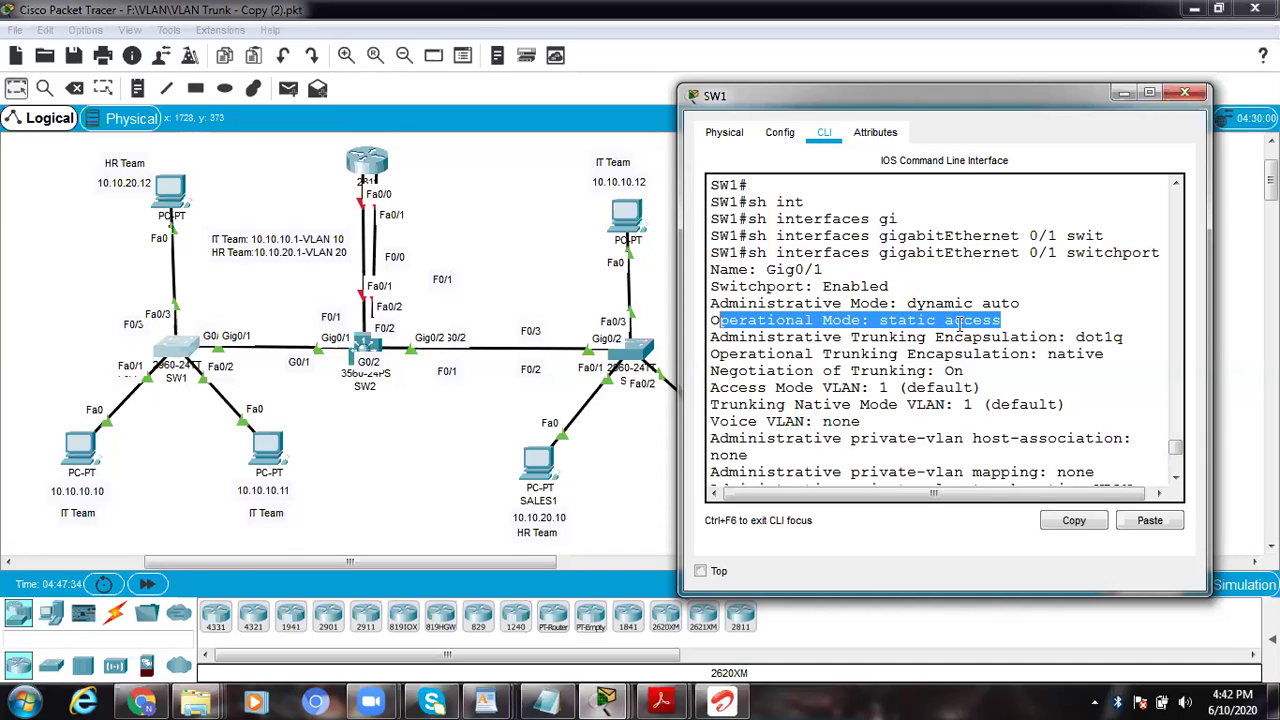
pyautogui.click(950, 320)
pyautogui.moveTo(1001, 320); pyautogui.dragTo(712, 320)
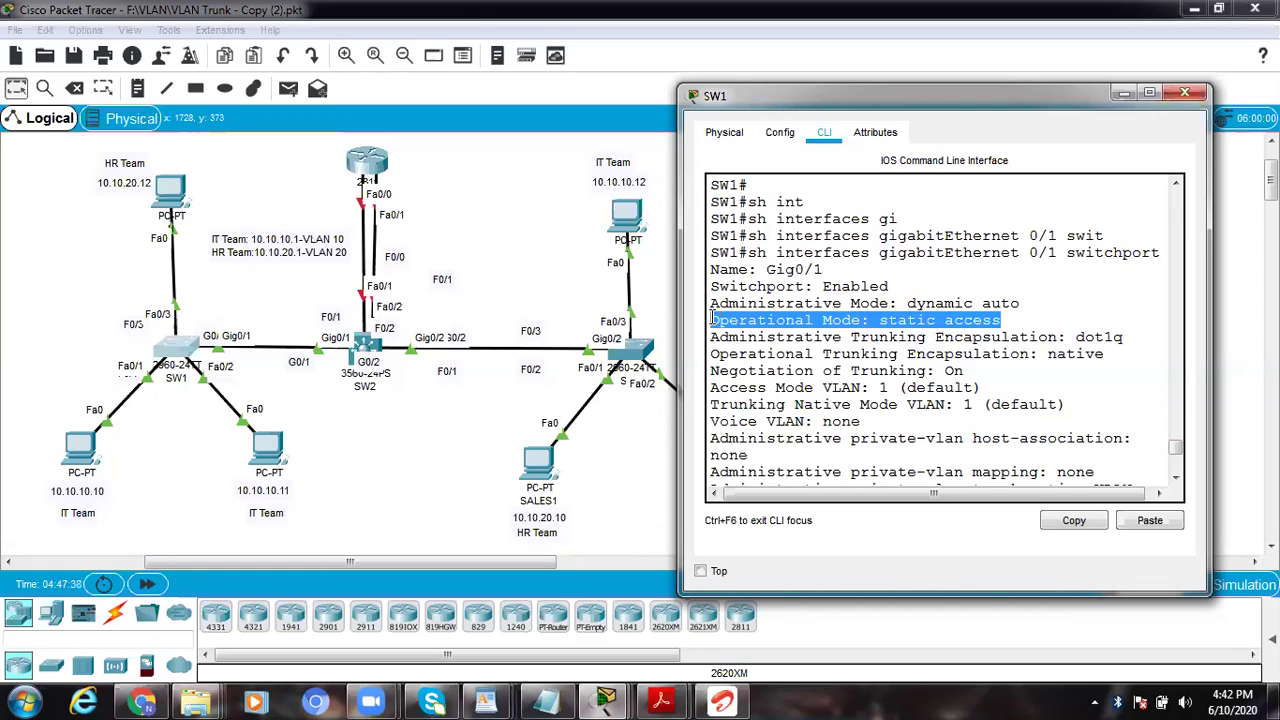
pyautogui.click(1006, 320)
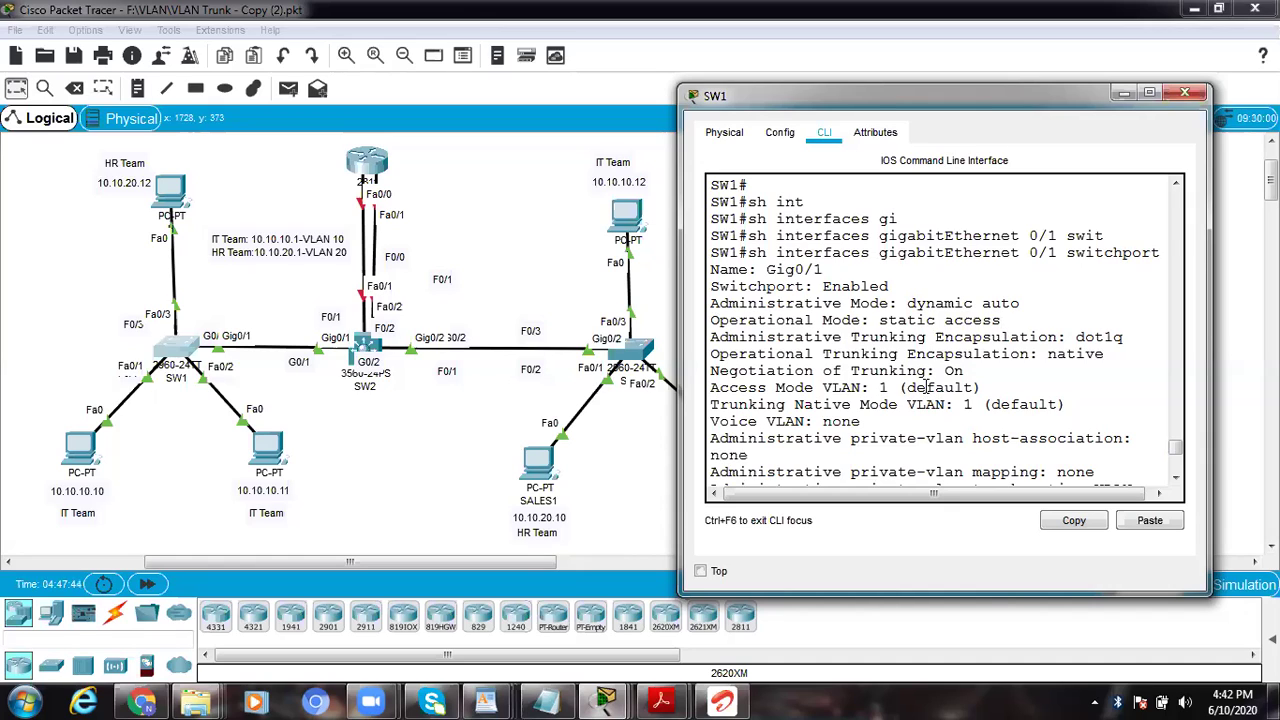
pyautogui.click(1176, 478)
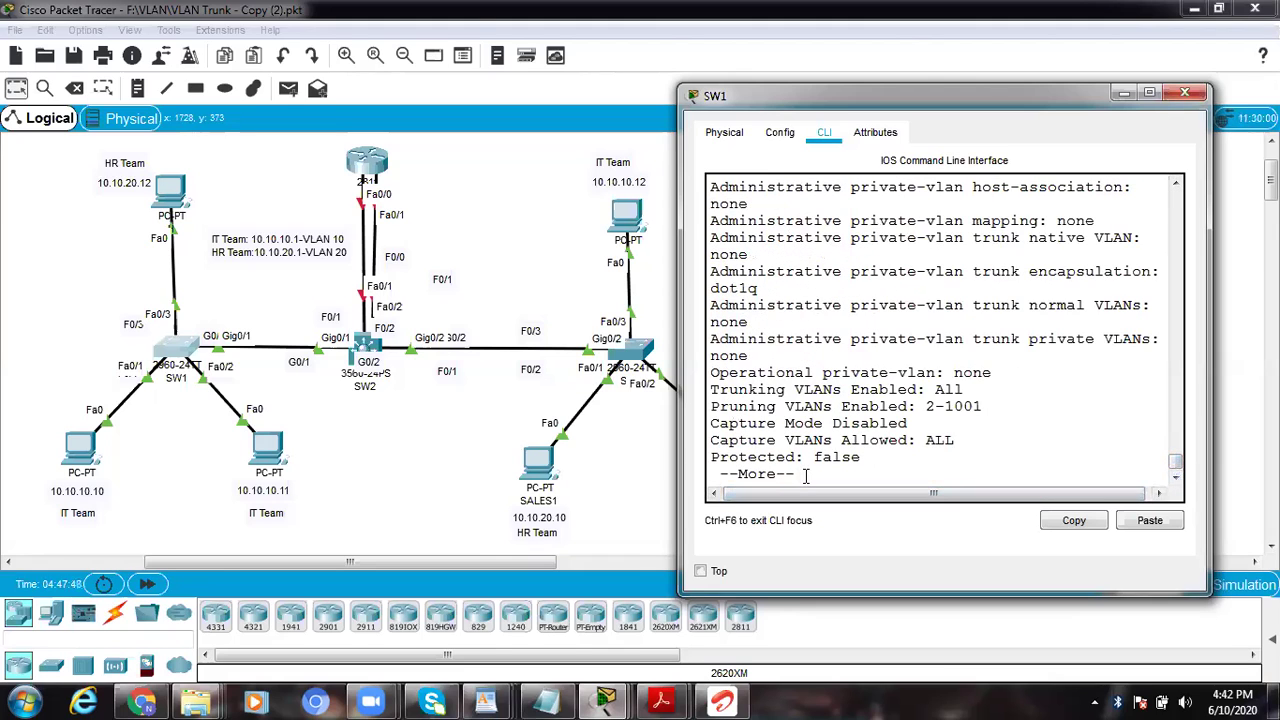
pyautogui.hotkey('ctrl', 'z')
pyautogui.hotkey('ctrl', 'z')
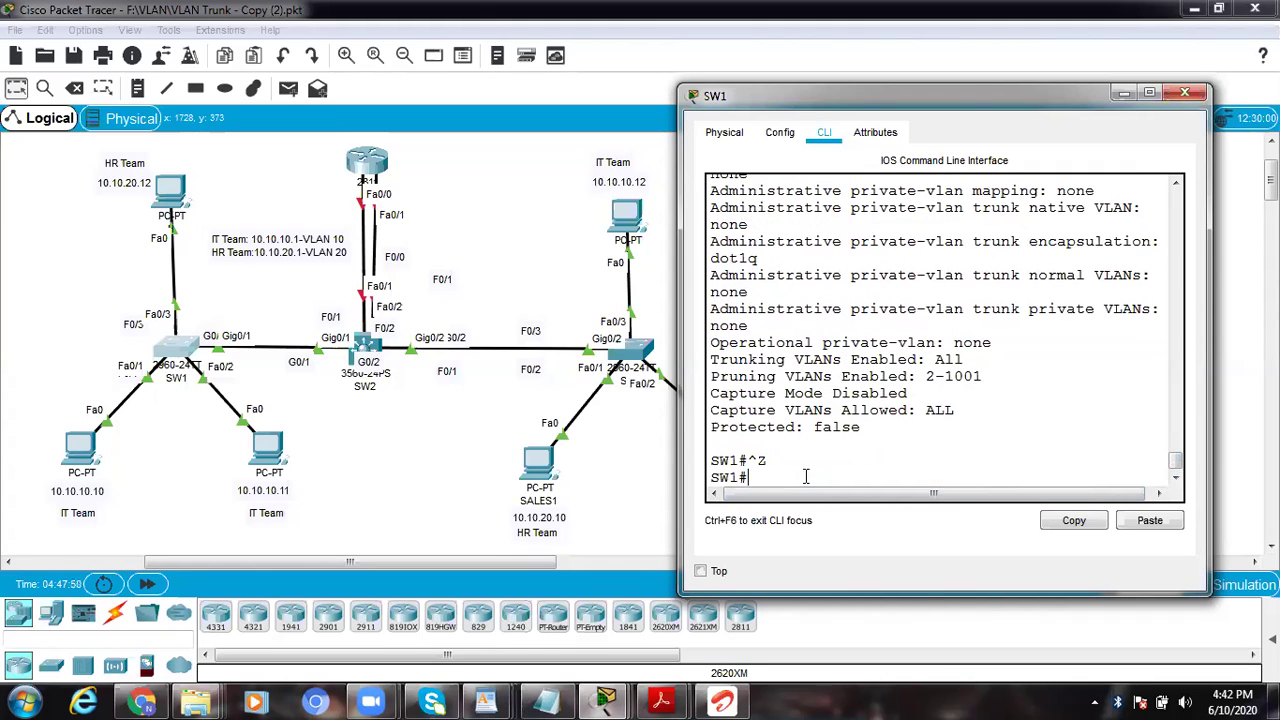
# Step: Create VLAN 198 on SW1 with the name Native and return to privileged mode
pyautogui.write('conf')
pyautogui.press('Return')
pyautogui.press('Return')
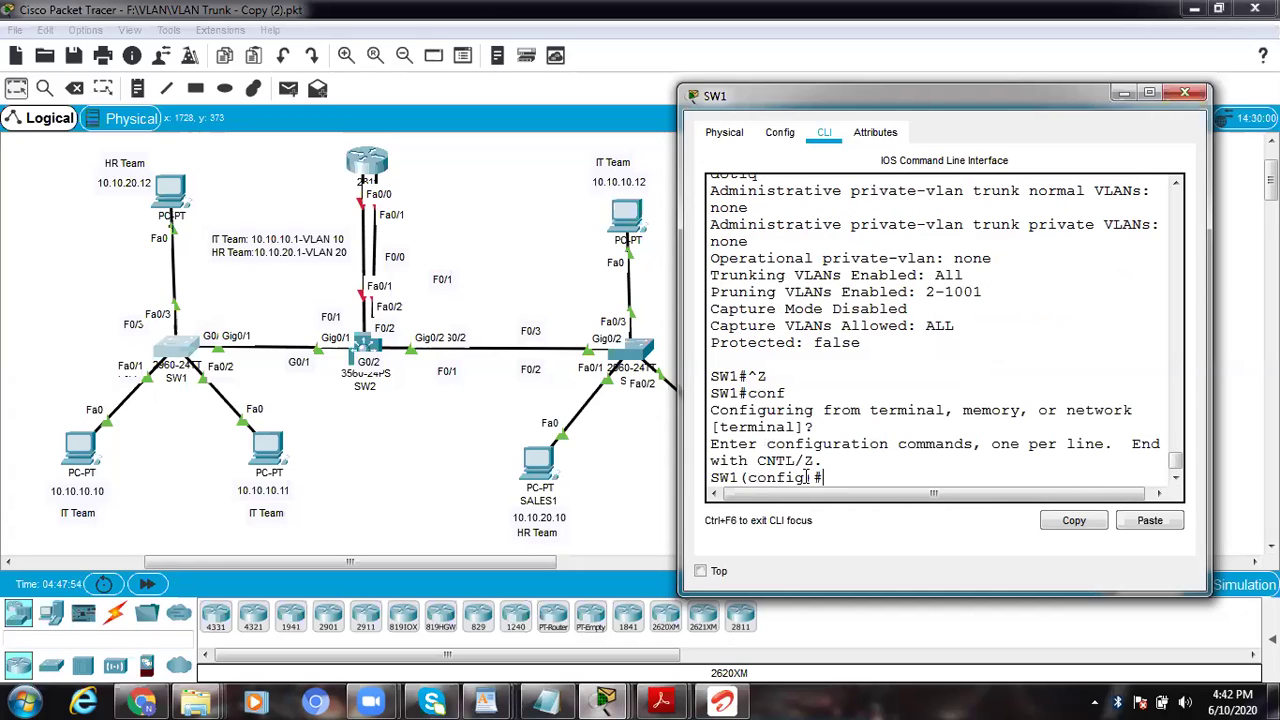
pyautogui.press('Return')
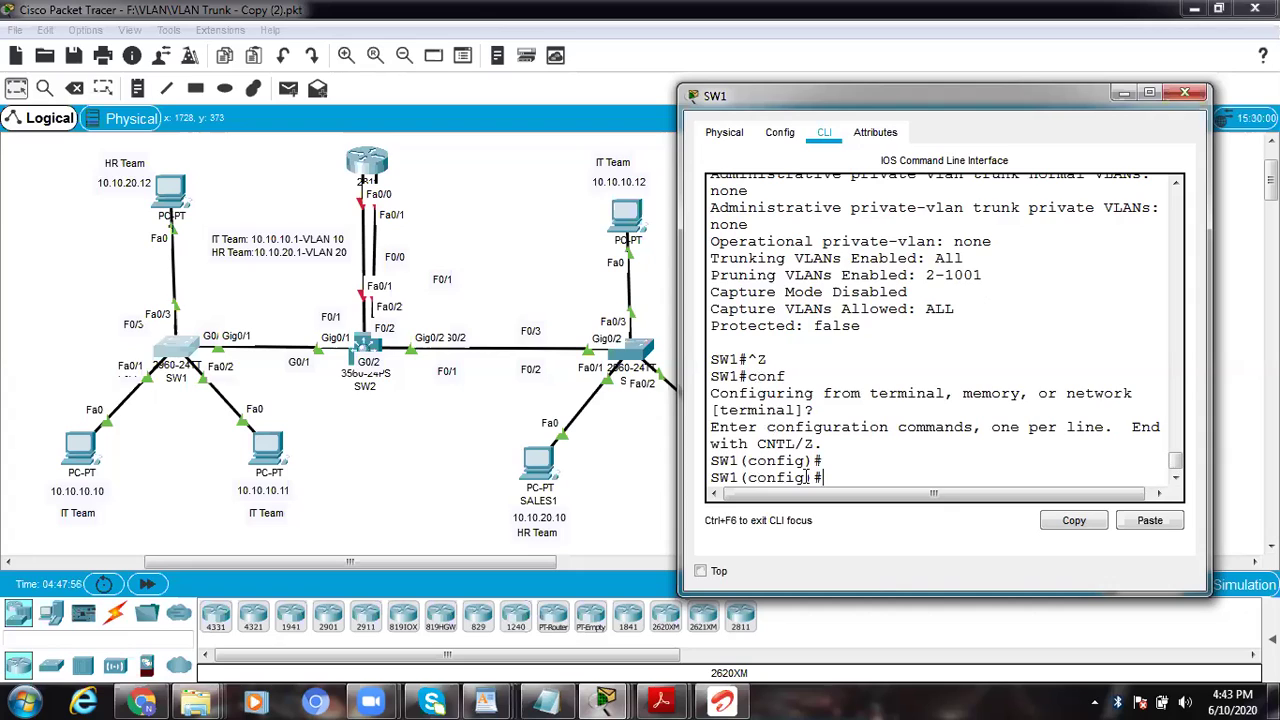
pyautogui.write('vla')
pyautogui.press('BackSpace')
pyautogui.press('BackSpace')
pyautogui.press('BackSpace')
pyautogui.write('v')
pyautogui.press('Tab')
pyautogui.write('l')
pyautogui.press('Tab')
pyautogui.write('198')
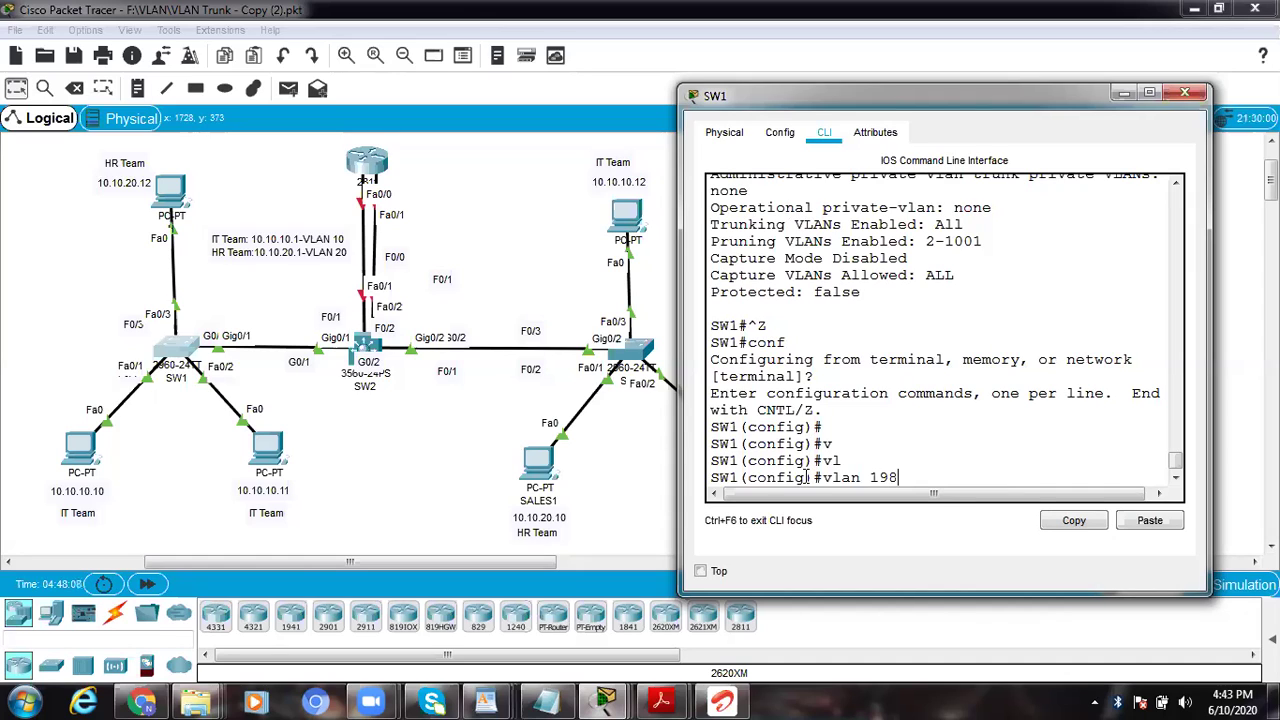
pyautogui.press('Return')
pyautogui.write('name Native')
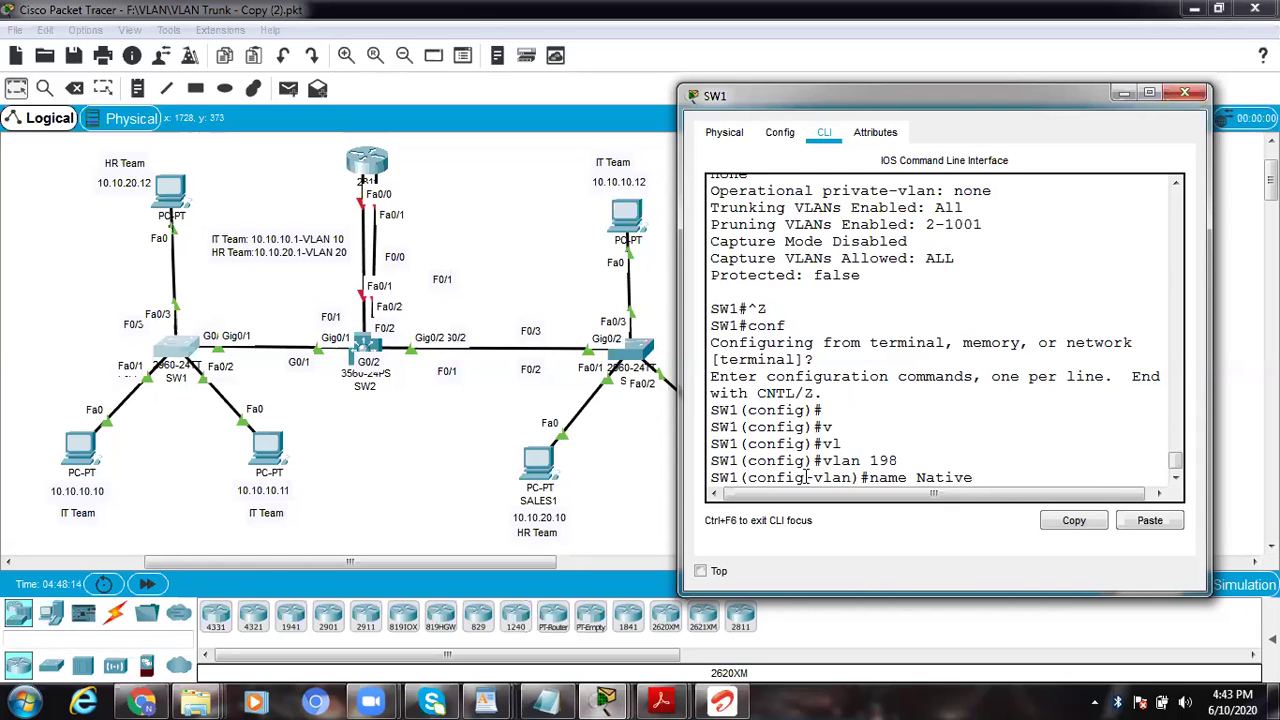
pyautogui.press('Return')
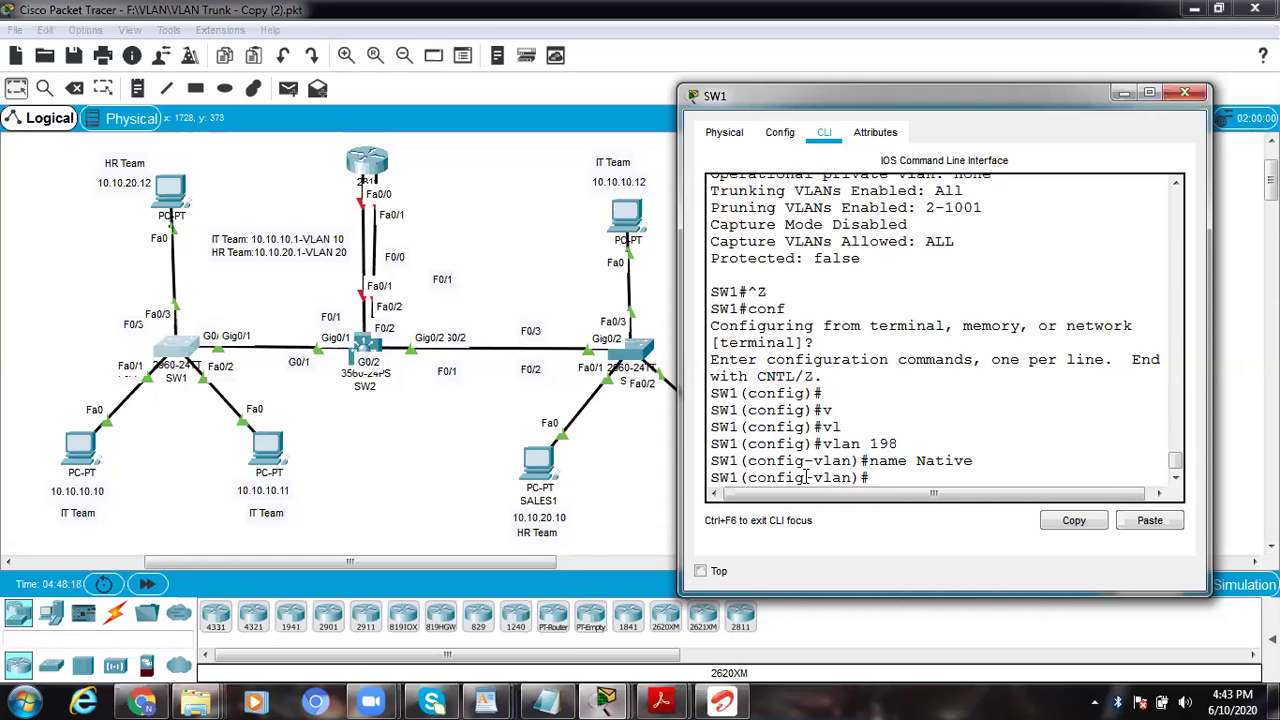
pyautogui.hotkey('ctrl', 'z')
pyautogui.hotkey('ctrl', 'z')
# Step: Enter configuration mode on SW1 and open interface gigabitEthernet 0/1 for configuration
pyautogui.write('conf')
pyautogui.press('Tab')
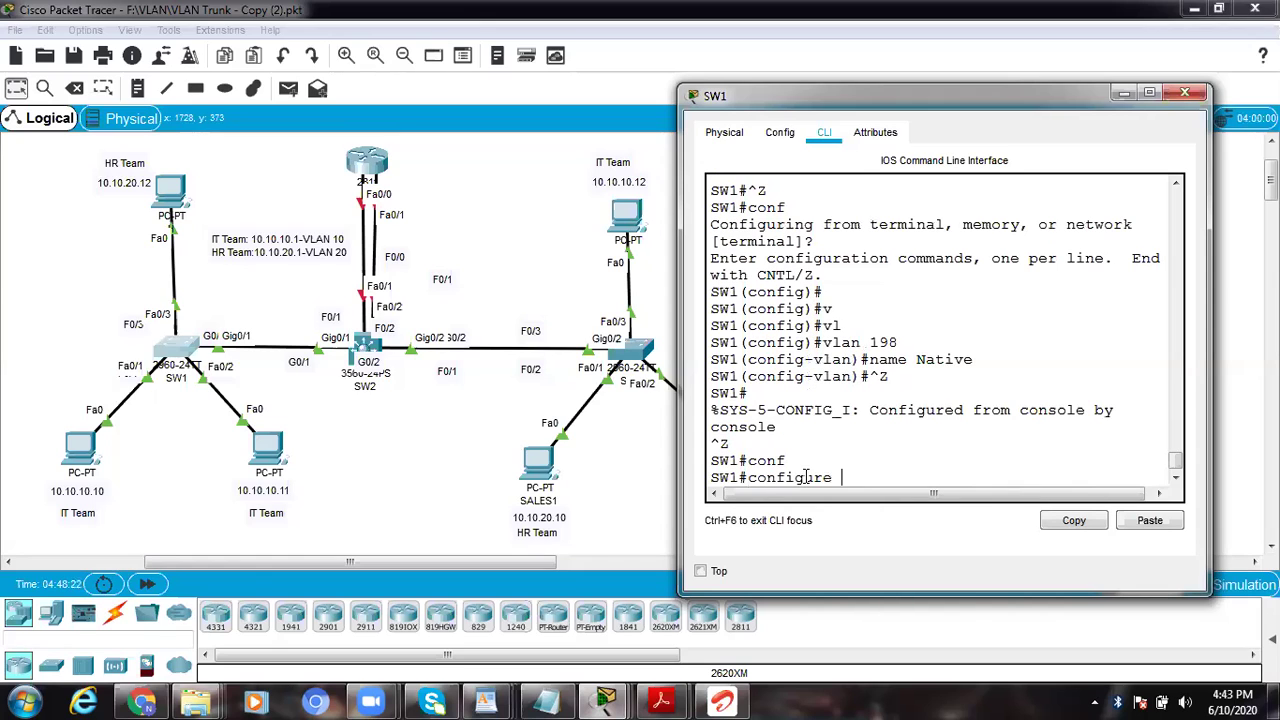
pyautogui.press('Return')
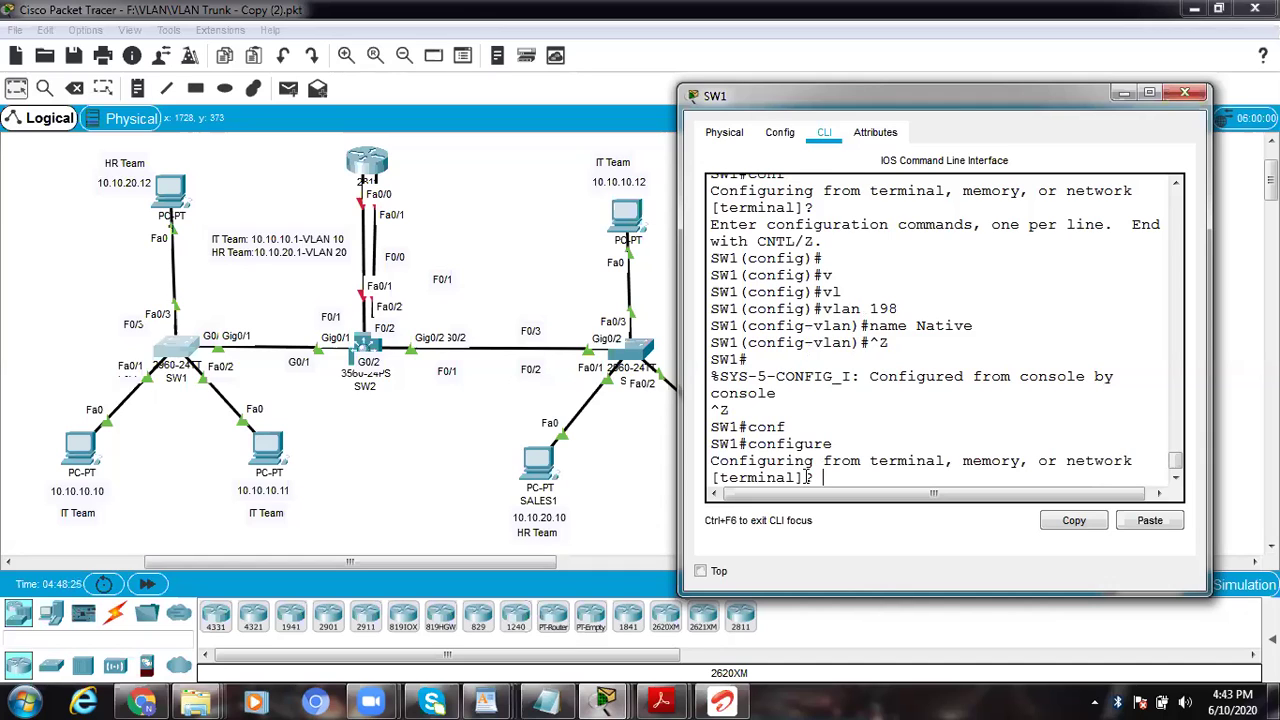
pyautogui.press('Return')
pyautogui.write('int')
pyautogui.press('Tab')
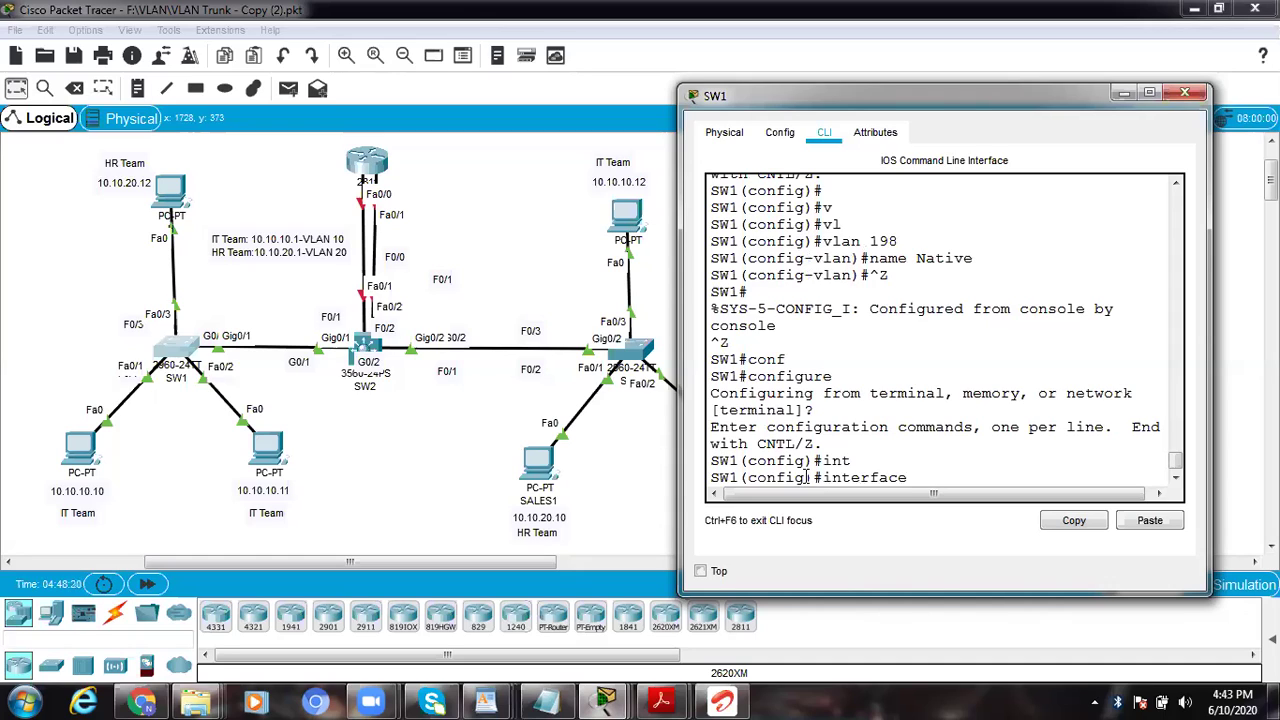
pyautogui.write('gi')
pyautogui.press('Tab')
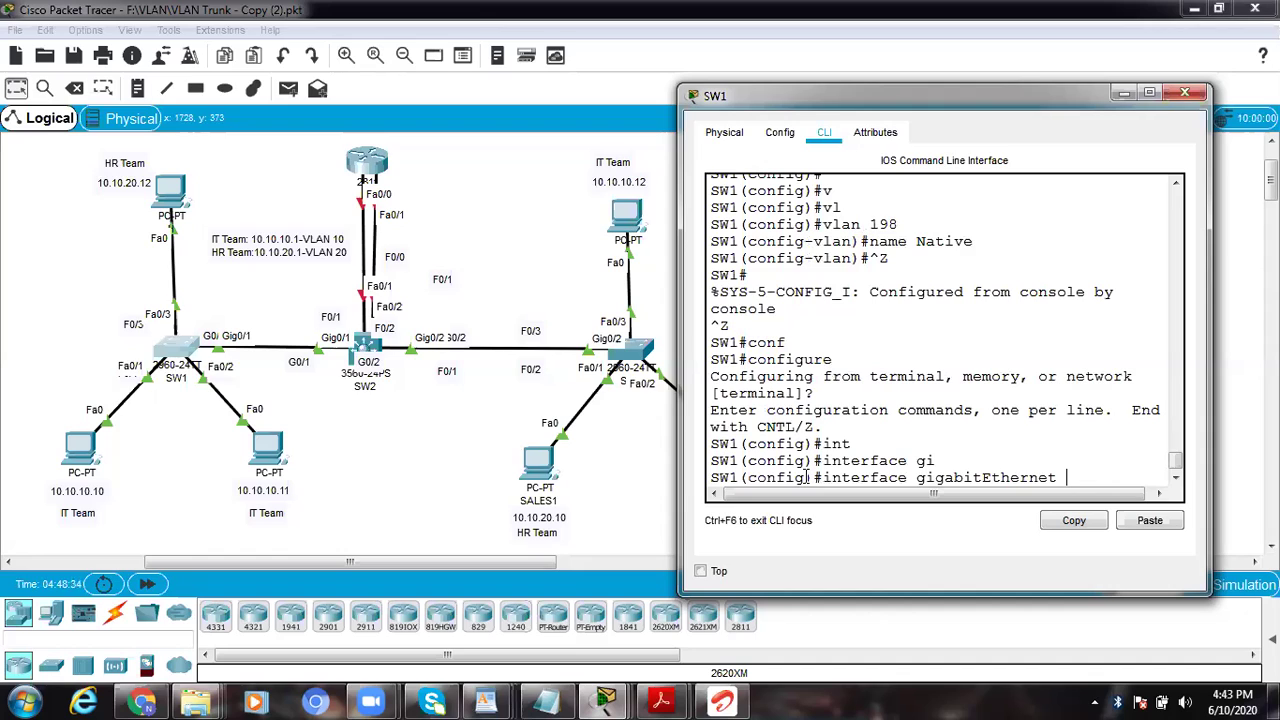
pyautogui.write('0/1')
pyautogui.press('Return')
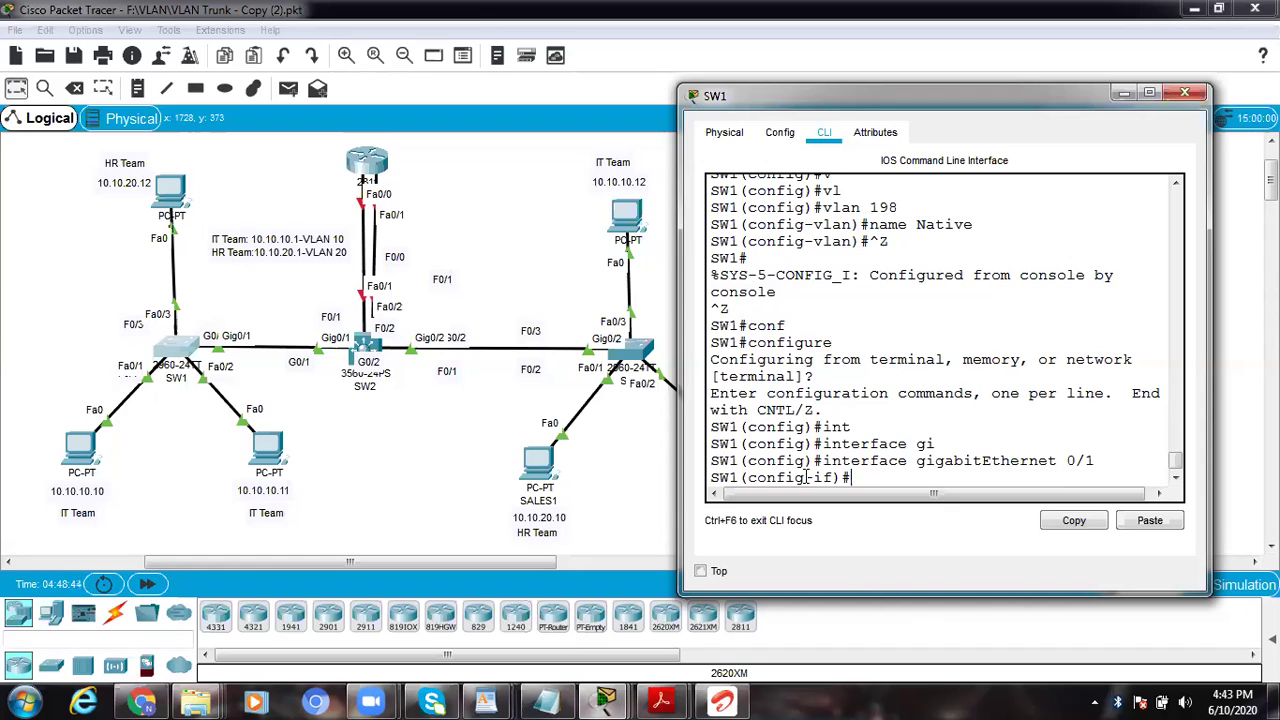
# Step: Set the switchport mode of gigabitEthernet 0/1 on SW1 to trunk
pyautogui.write('swi')
pyautogui.press('Tab')
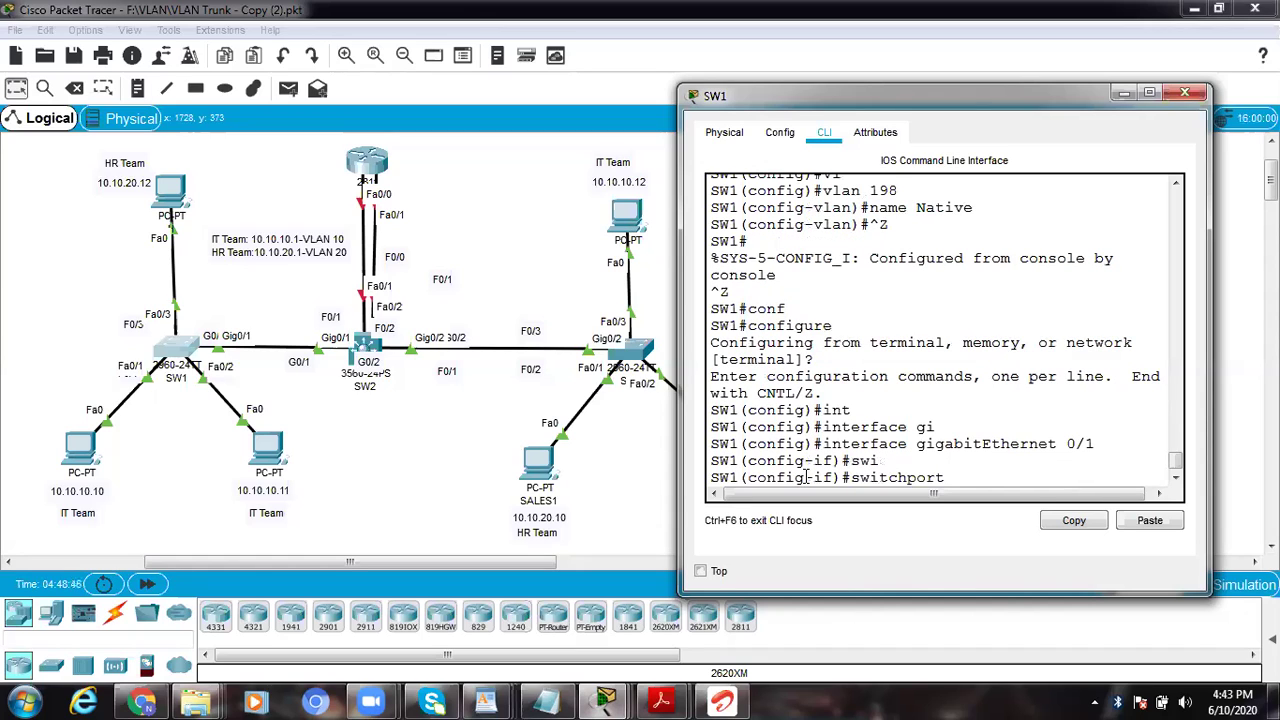
pyautogui.write('mode')
pyautogui.press('Tab')
pyautogui.write('tru')
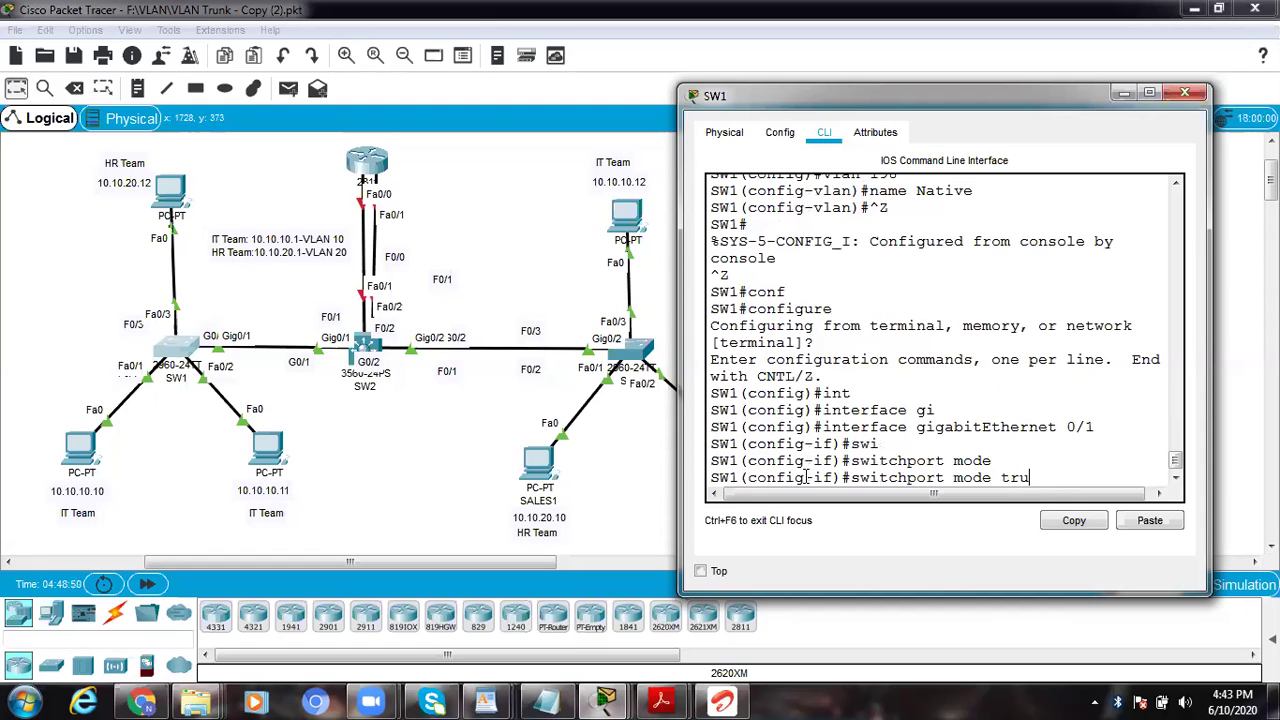
pyautogui.press('Tab')
pyautogui.press('Return')
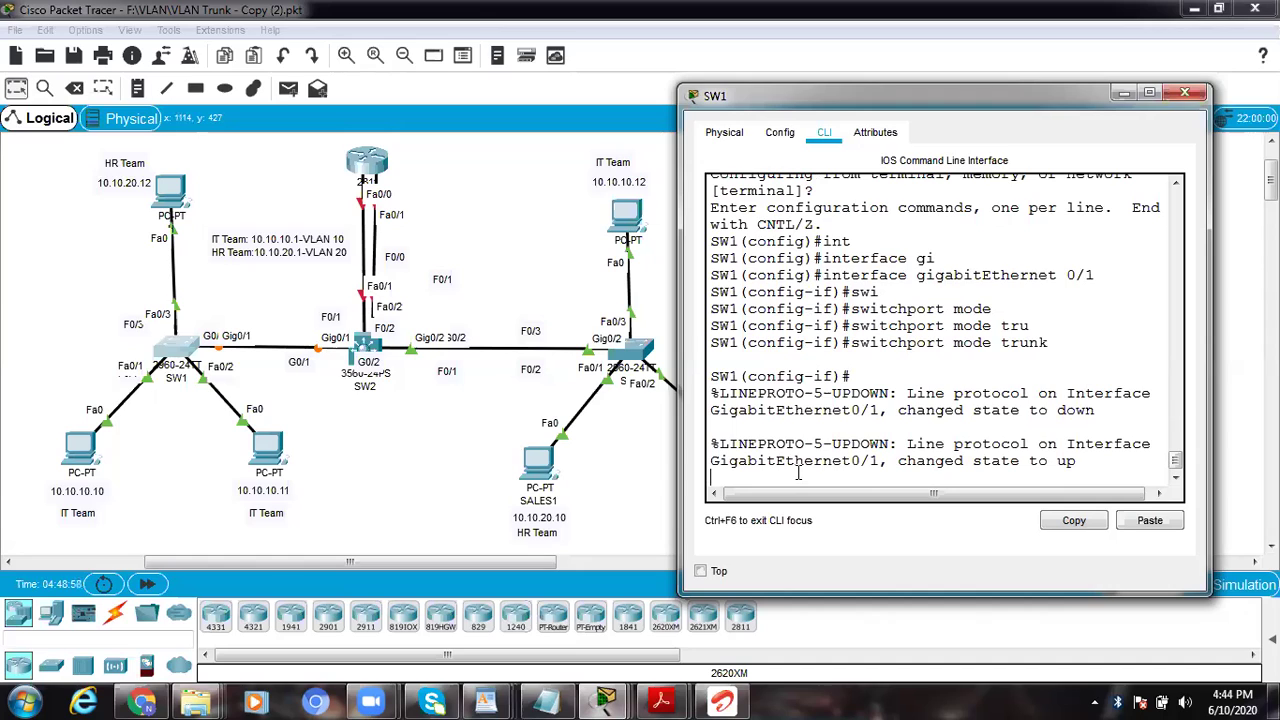
pyautogui.press('Return')
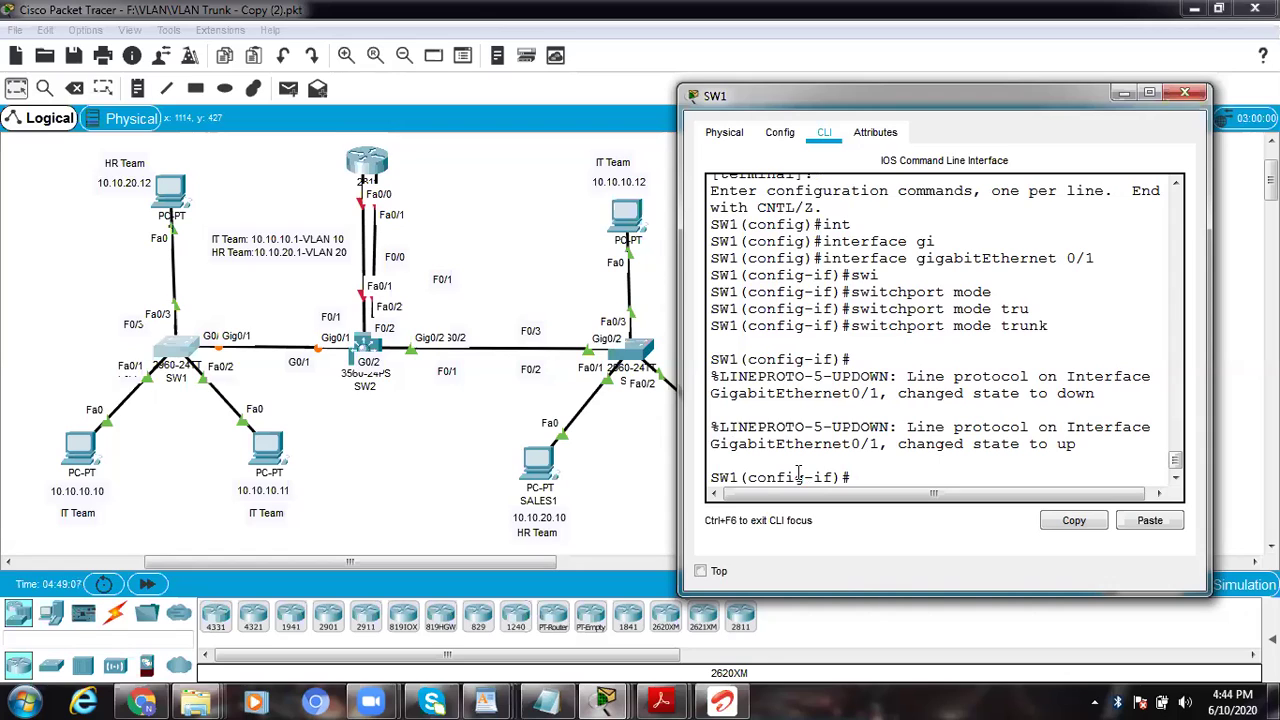
# Step: Try to set dot1q encapsulation on gigabitEthernet 0/1 with the command switchport mode trunk encap dot1q
pyautogui.write('swit')
pyautogui.press('Tab')
pyautogui.write('mode')
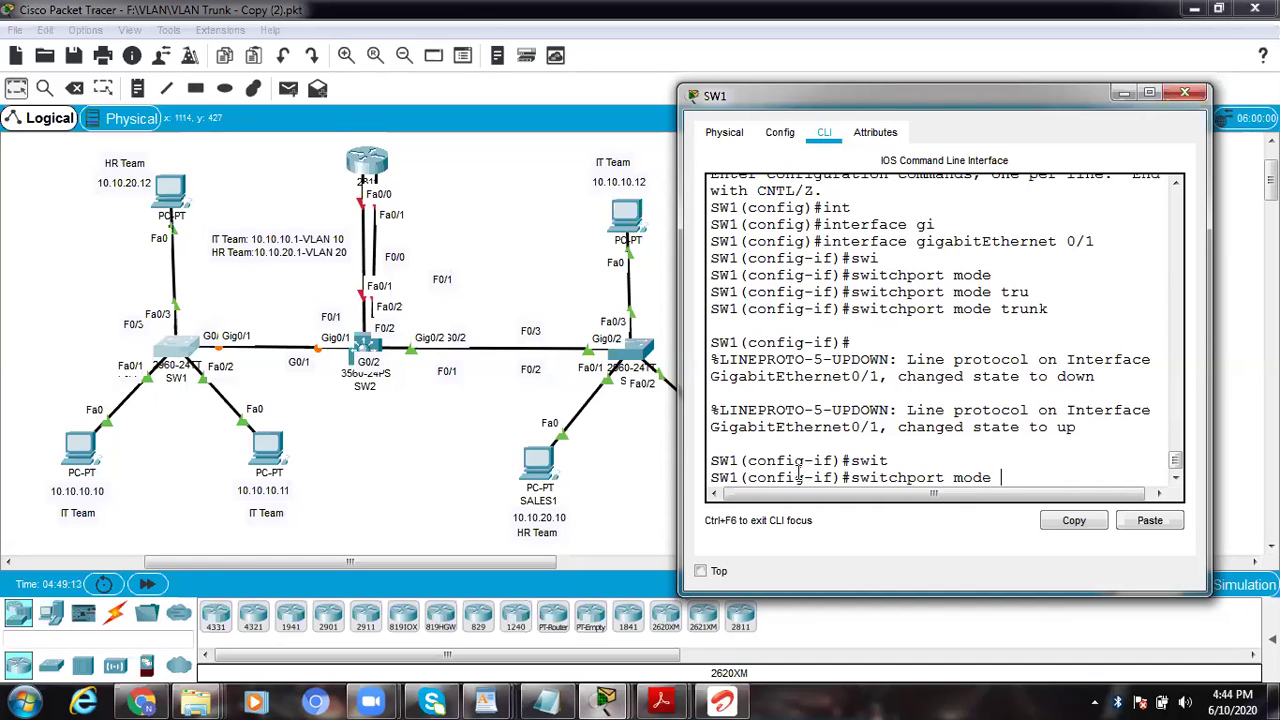
pyautogui.write(' tr')
pyautogui.press('Tab')
pyautogui.write('enc')
pyautogui.press('Tab')
pyautogui.write('ap')
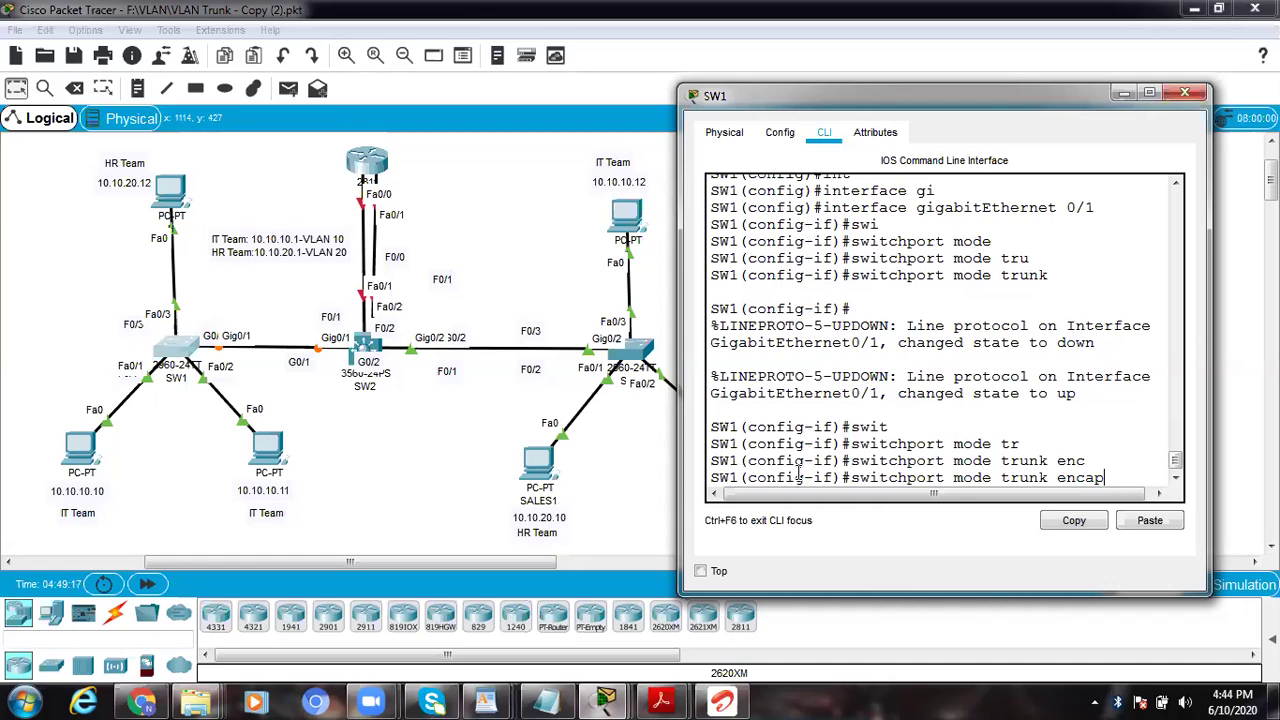
pyautogui.press('Tab')
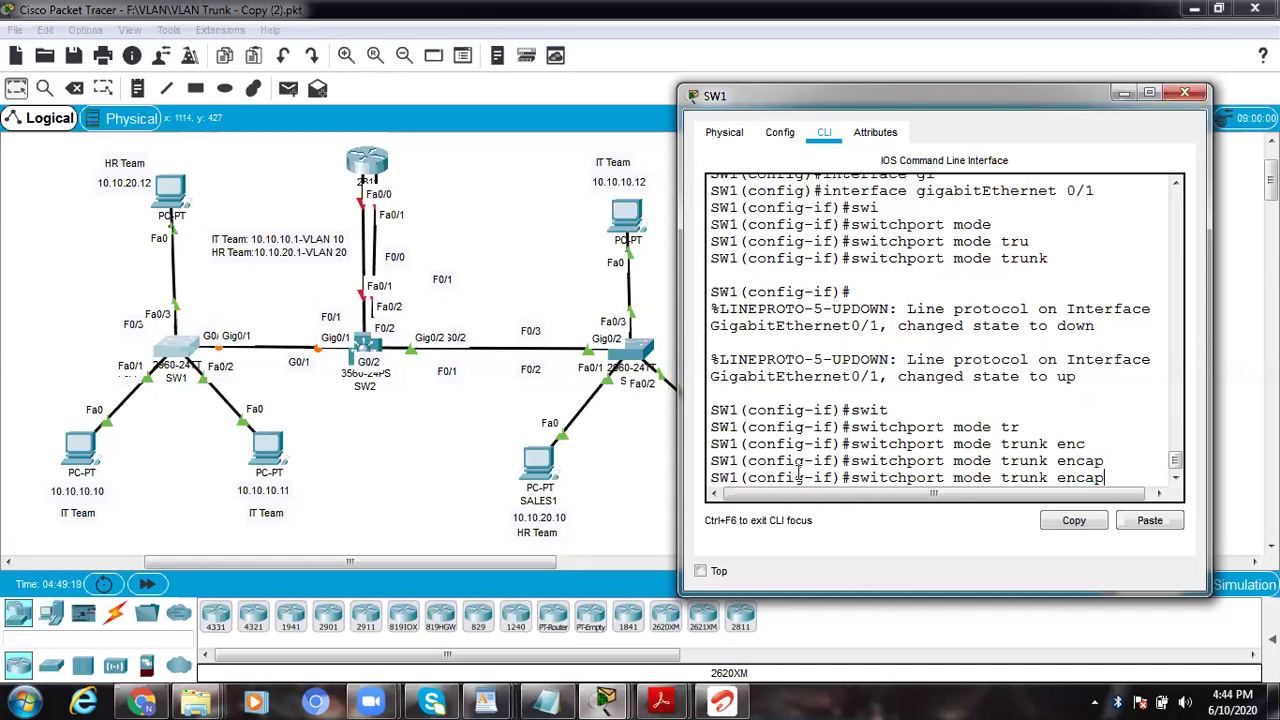
pyautogui.write('dot1q')
pyautogui.press('Return')
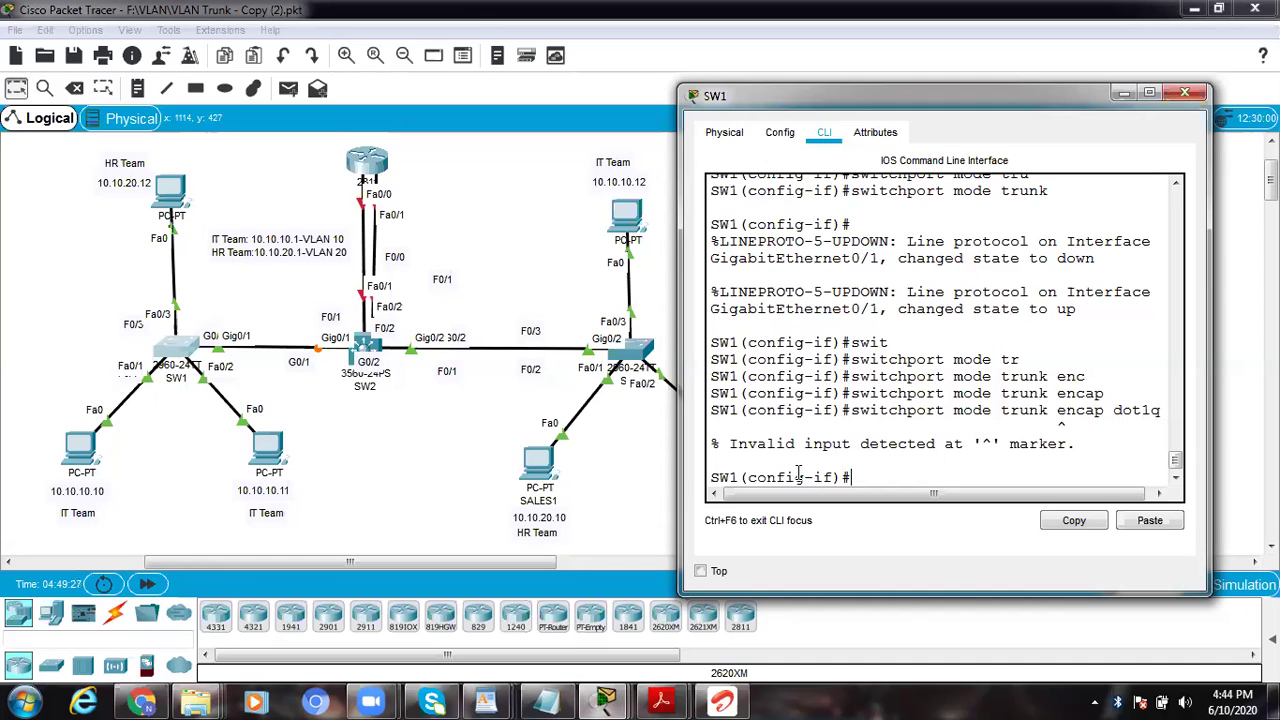
# Step: Return to privileged mode on SW1 and show the switchport details of interface gigabitEthernet 0/1
pyautogui.hotkey('ctrl', 'z')
pyautogui.hotkey('ctrl', 'z')
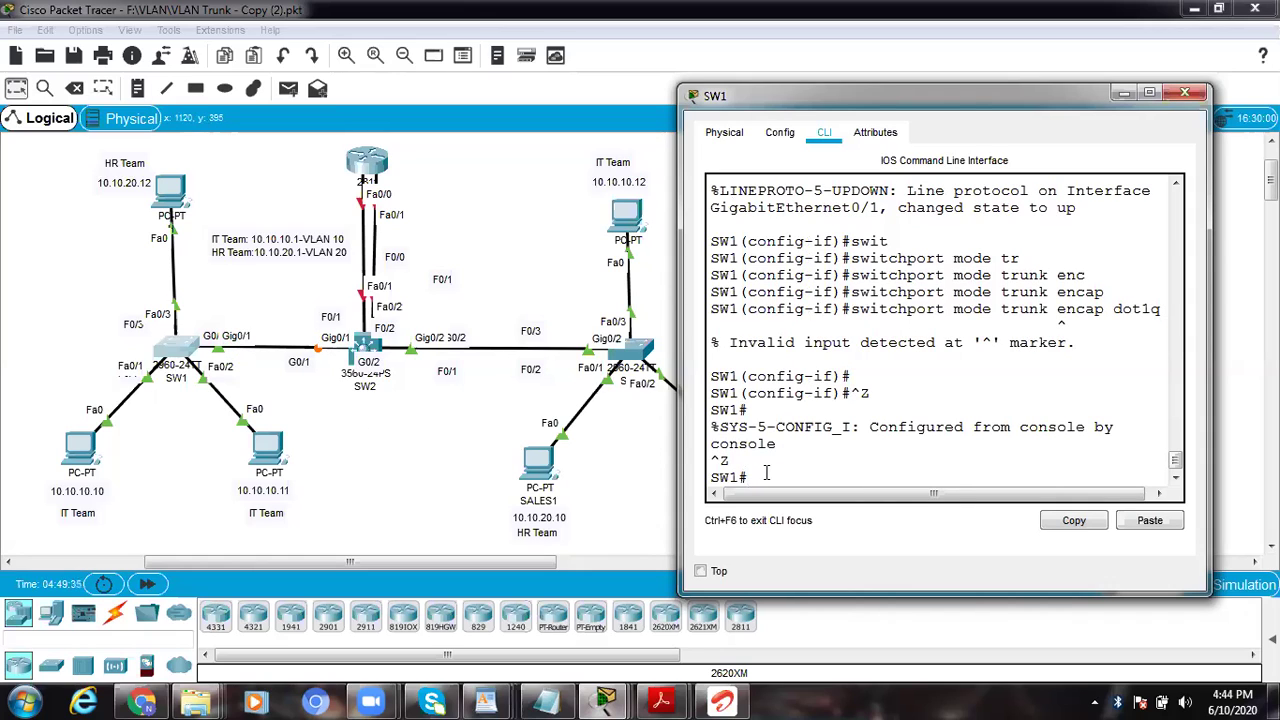
pyautogui.write('sh int')
pyautogui.press('Tab')
pyautogui.write('gi')
pyautogui.press('Tab')
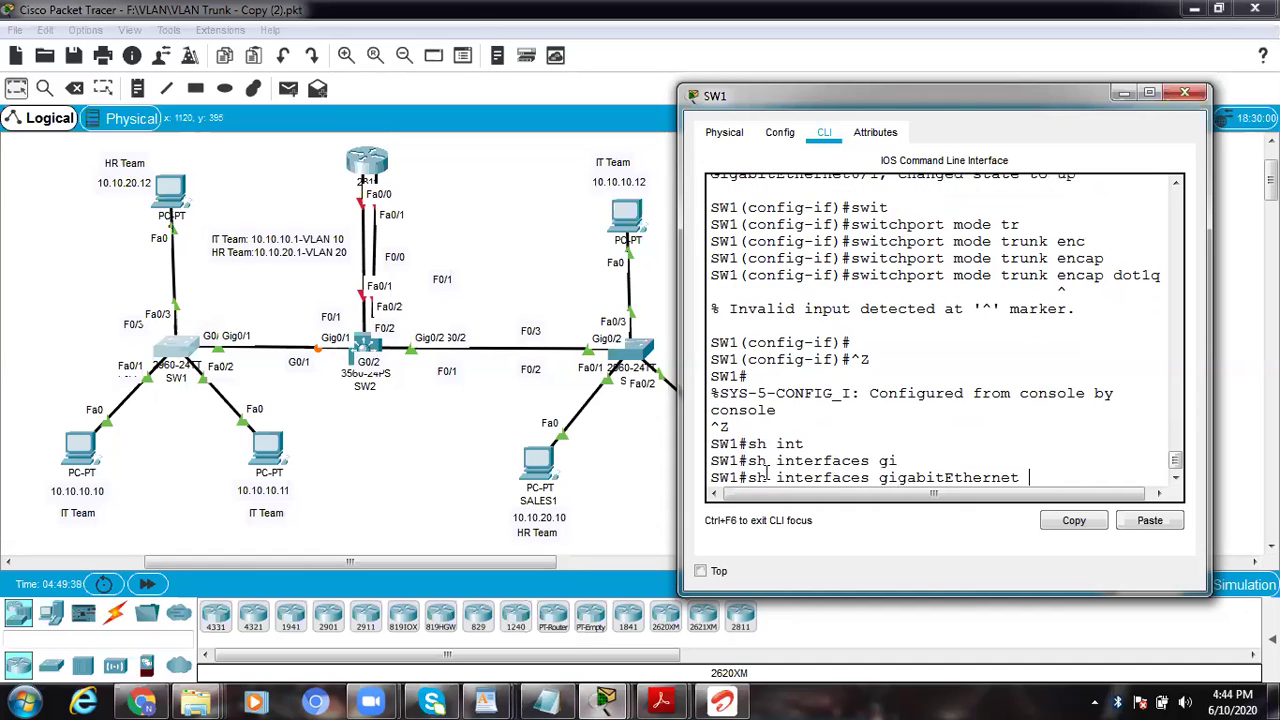
pyautogui.write('0/1 swi')
pyautogui.press('Tab')
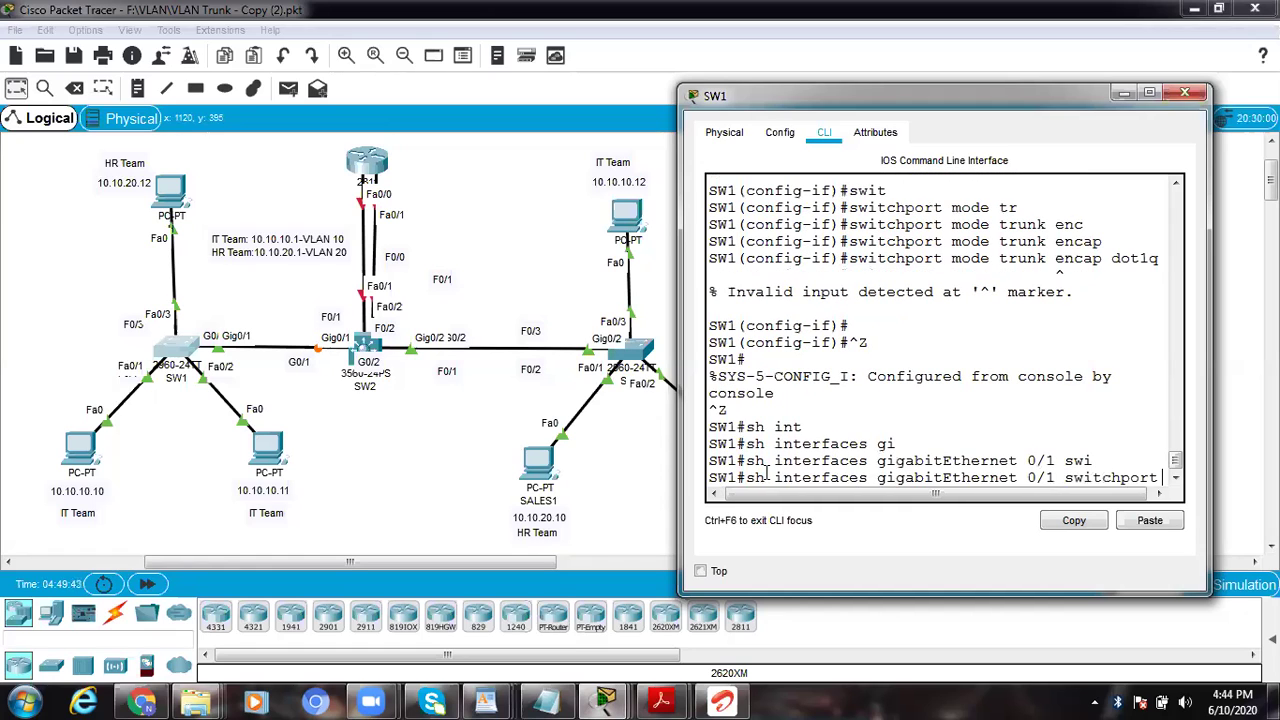
pyautogui.press('Return')
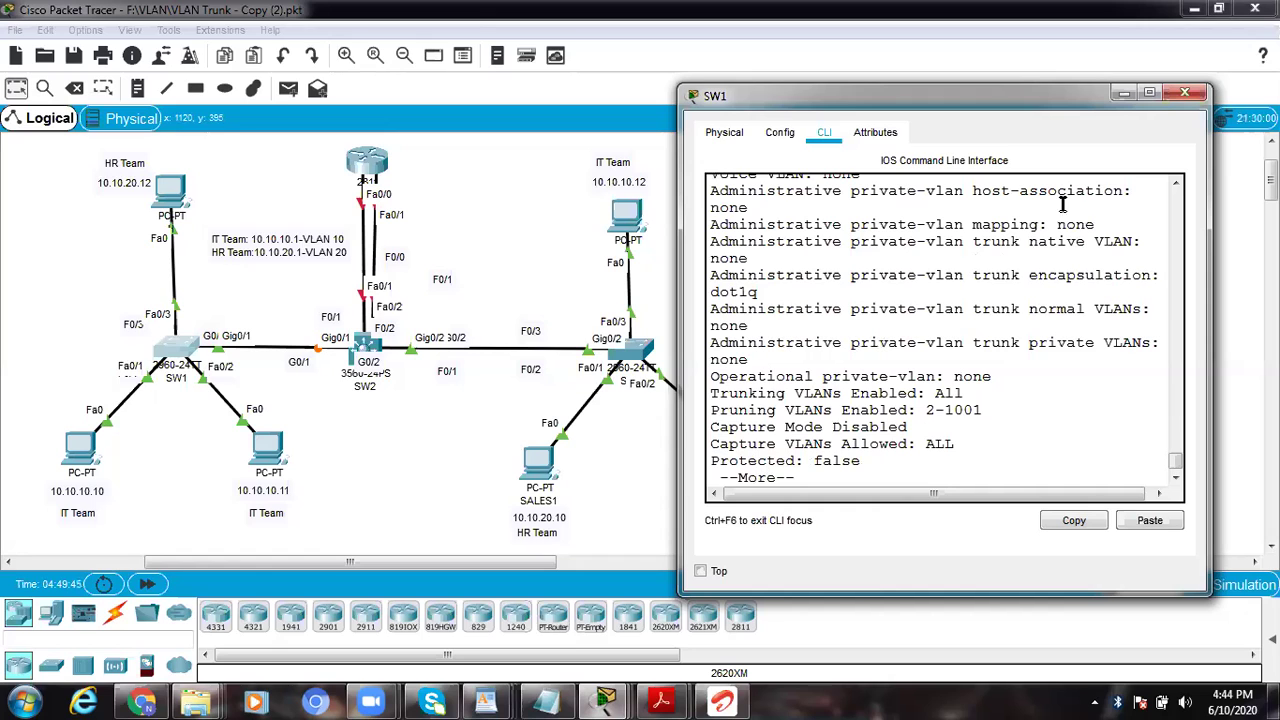
# Step: Examine the administrative mode and trunking native mode VLAN lines in the gigabitEthernet 0/1 switchport output, and quit the listing
pyautogui.moveTo(1178, 468); pyautogui.dragTo(1178, 452)
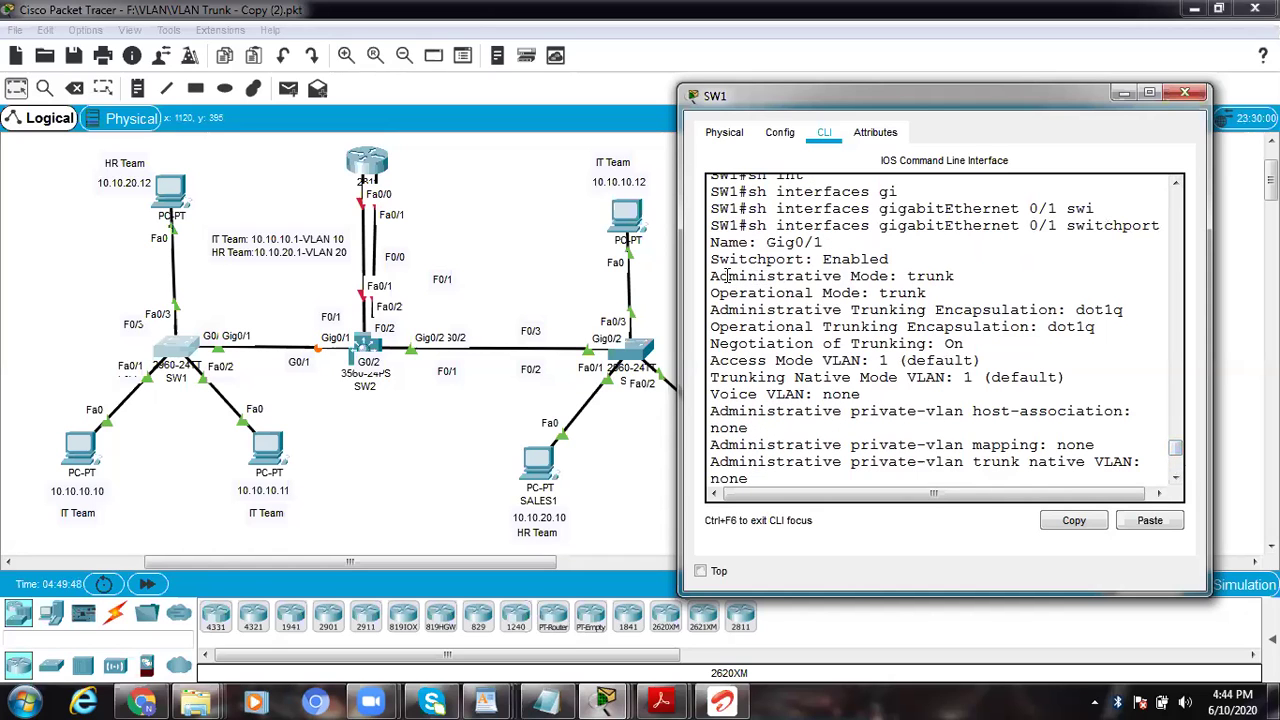
pyautogui.moveTo(711, 276); pyautogui.dragTo(976, 274)
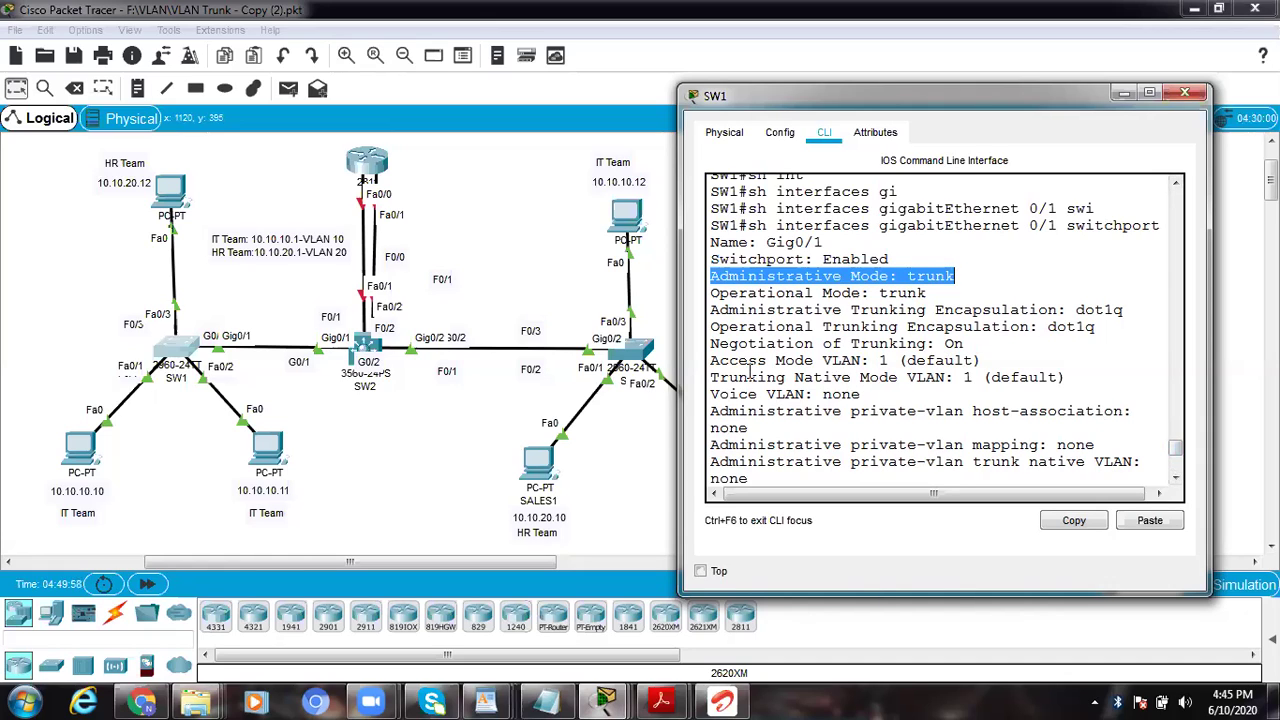
pyautogui.moveTo(712, 376); pyautogui.dragTo(1070, 374)
pyautogui.click(893, 362)
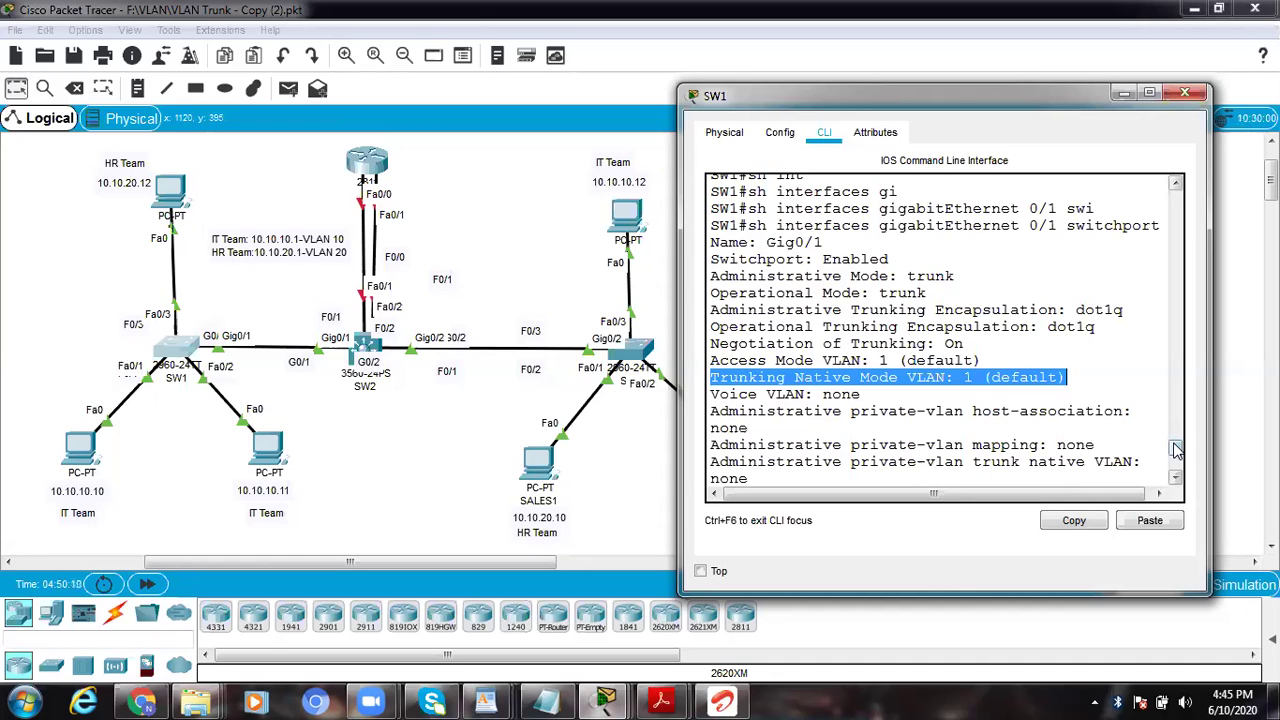
pyautogui.moveTo(1176, 449); pyautogui.dragTo(1178, 466)
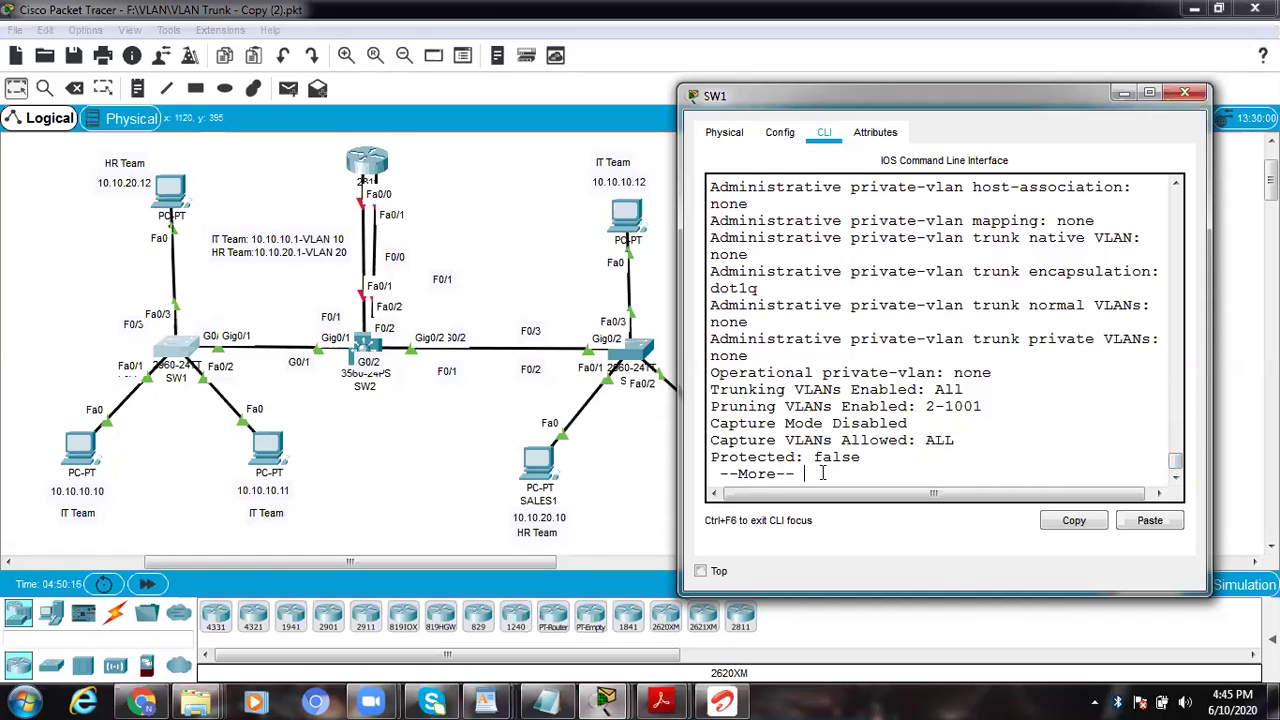
pyautogui.press('space')
pyautogui.hotkey('ctrl', 'z')
pyautogui.hotkey('ctrl', 'z')
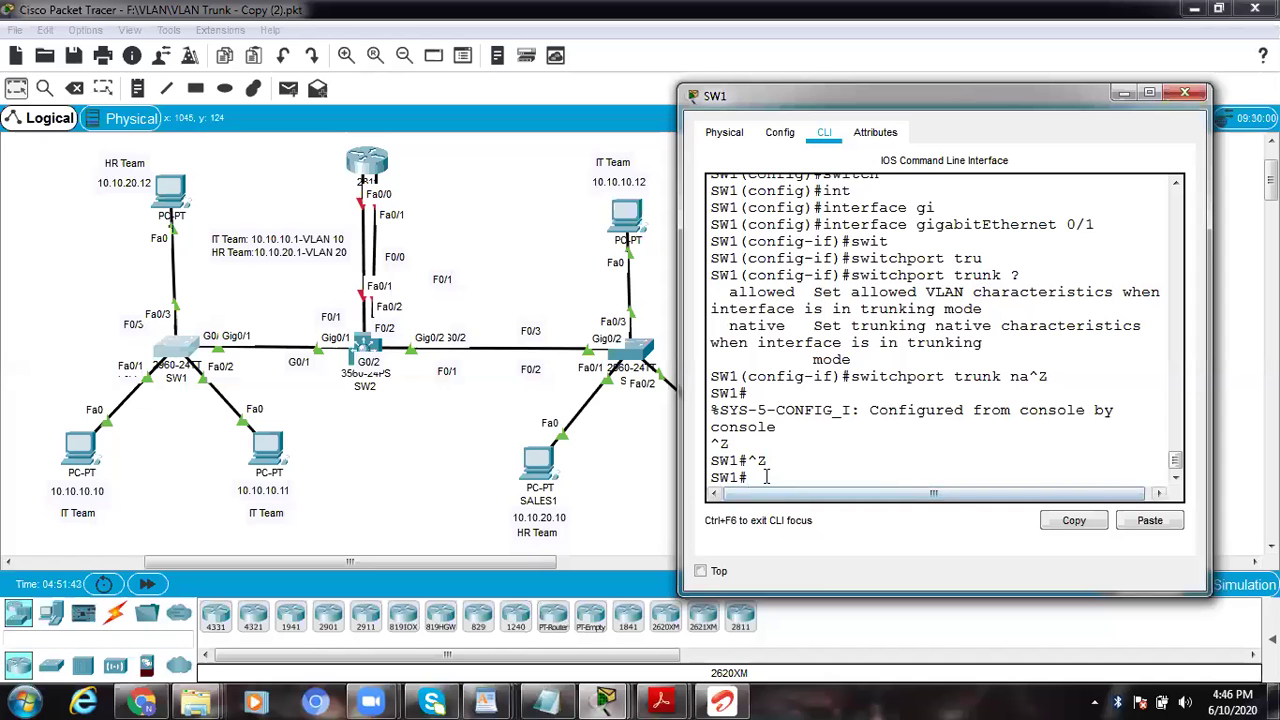
# Step: Enter global configuration mode on SW1 from the terminal
pyautogui.write('conf')
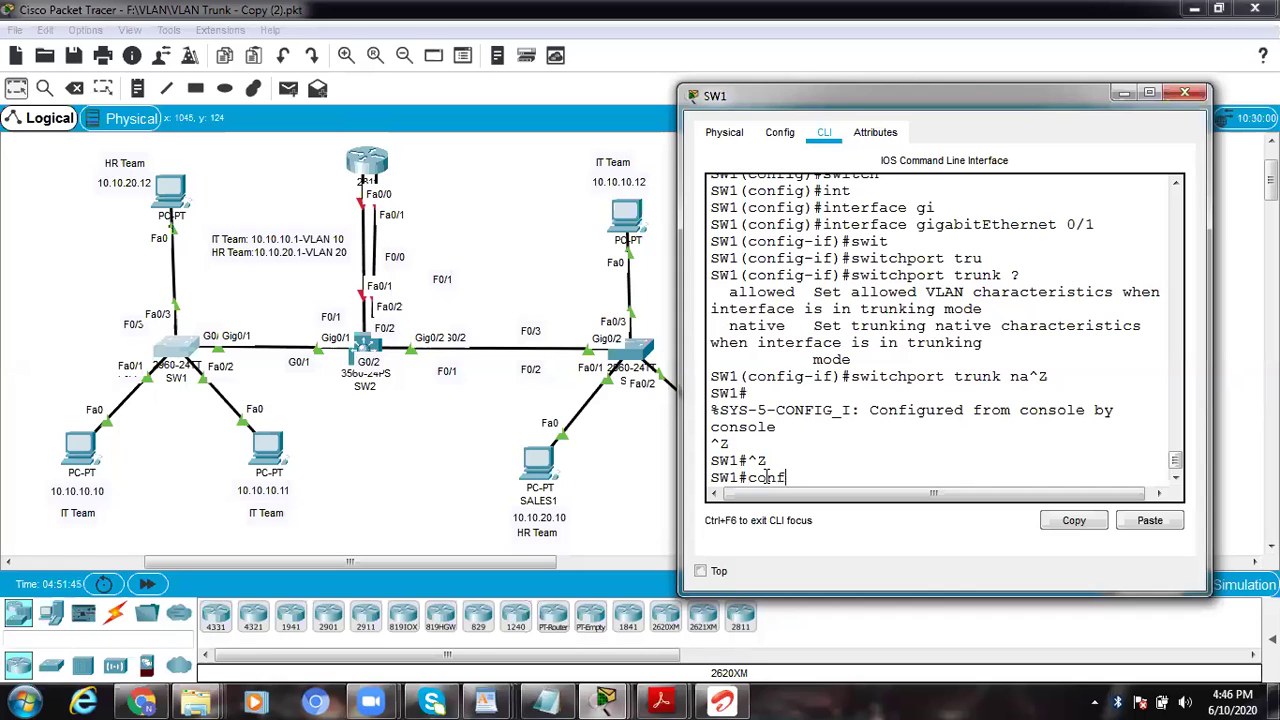
pyautogui.press('Return')
pyautogui.press('Return')
pyautogui.press('Return')
pyautogui.press('Return')
pyautogui.press('Return')
pyautogui.press('Return')
pyautogui.press('Return')
pyautogui.press('Return')
pyautogui.press('Return')
pyautogui.press('Return')
pyautogui.press('Return')
pyautogui.press('Return')
pyautogui.press('Return')
pyautogui.press('Return')
pyautogui.press('Return')
pyautogui.press('Return')
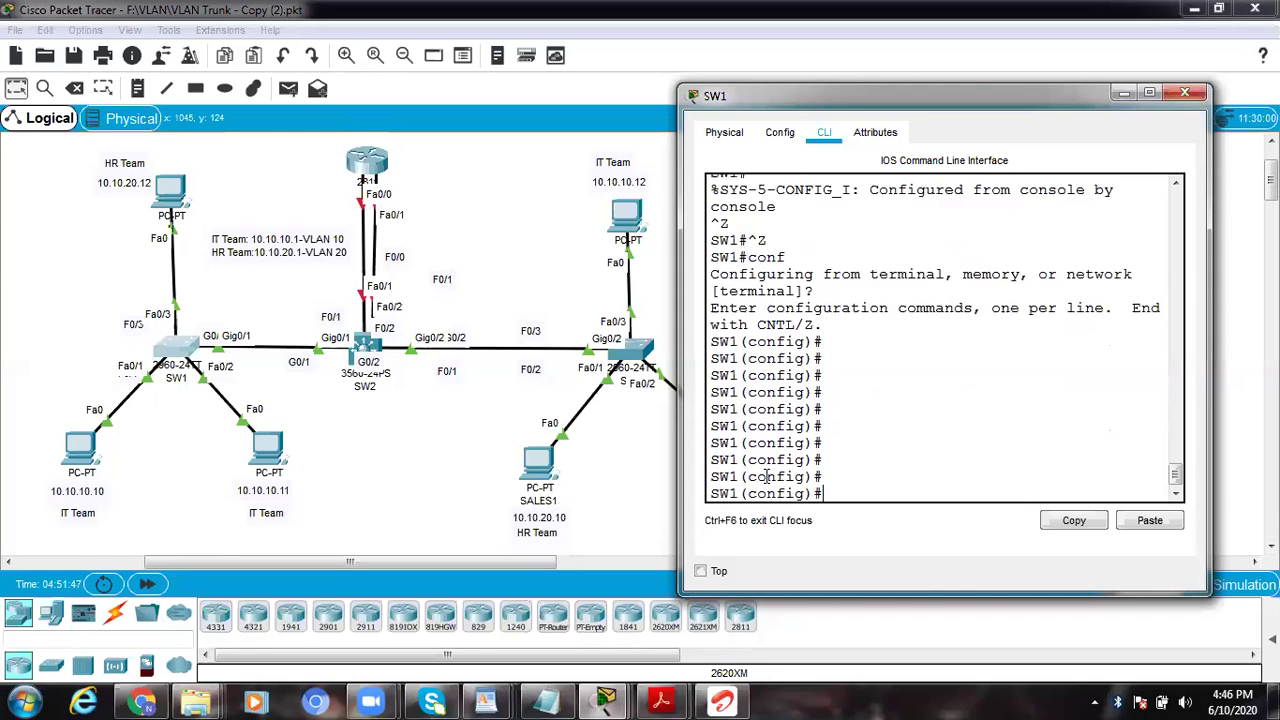
pyautogui.press('Return')
pyautogui.press('Return')
pyautogui.press('Return')
# Step: Try to open interface gigabitEthernet 0/0 on SW1 for configuration, and clear the switchport command started at the global prompt
pyautogui.write('int')
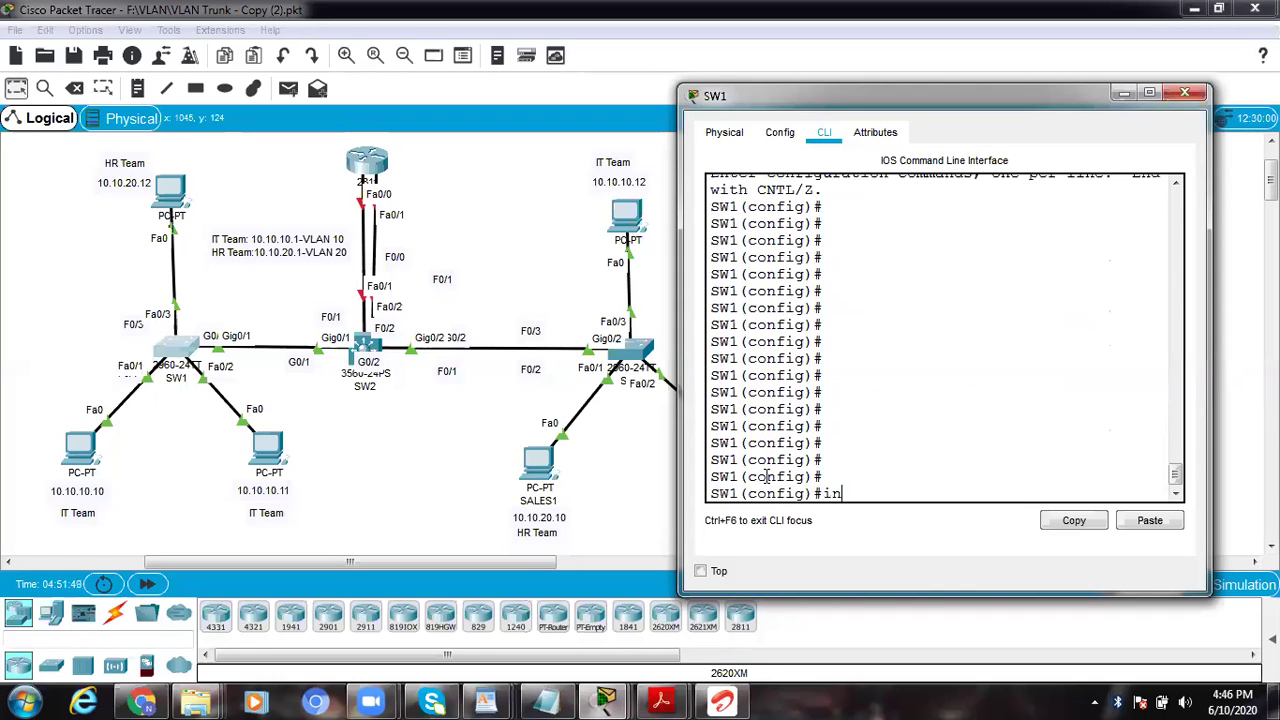
pyautogui.press('Tab')
pyautogui.write('gi')
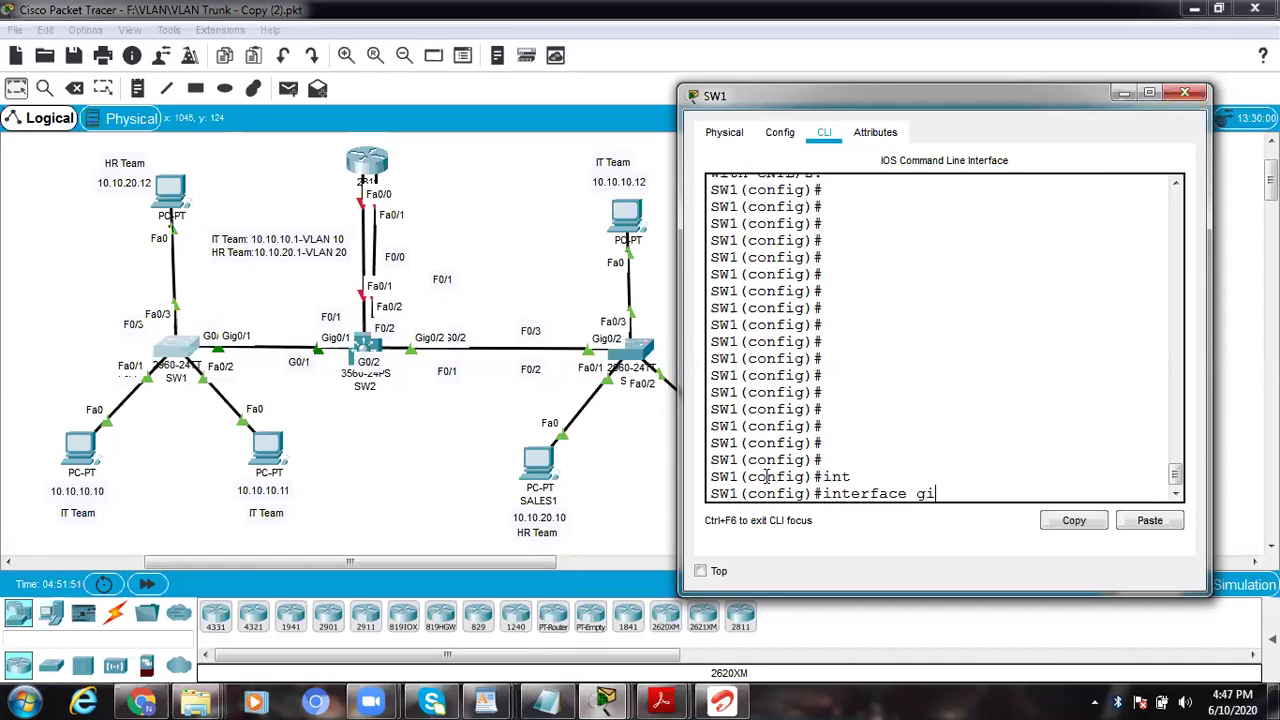
pyautogui.press('Tab')
pyautogui.write('0/')
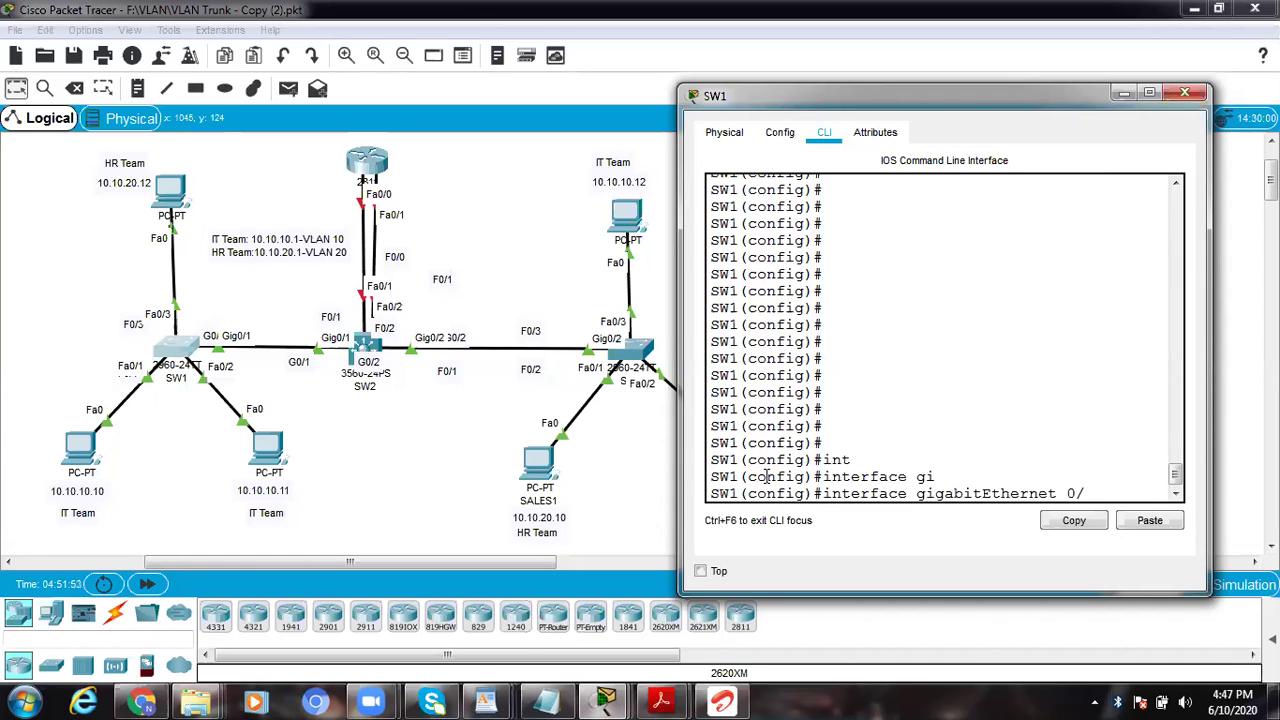
pyautogui.write('0')
pyautogui.press('Return')
pyautogui.write('swi')
pyautogui.press('Tab')
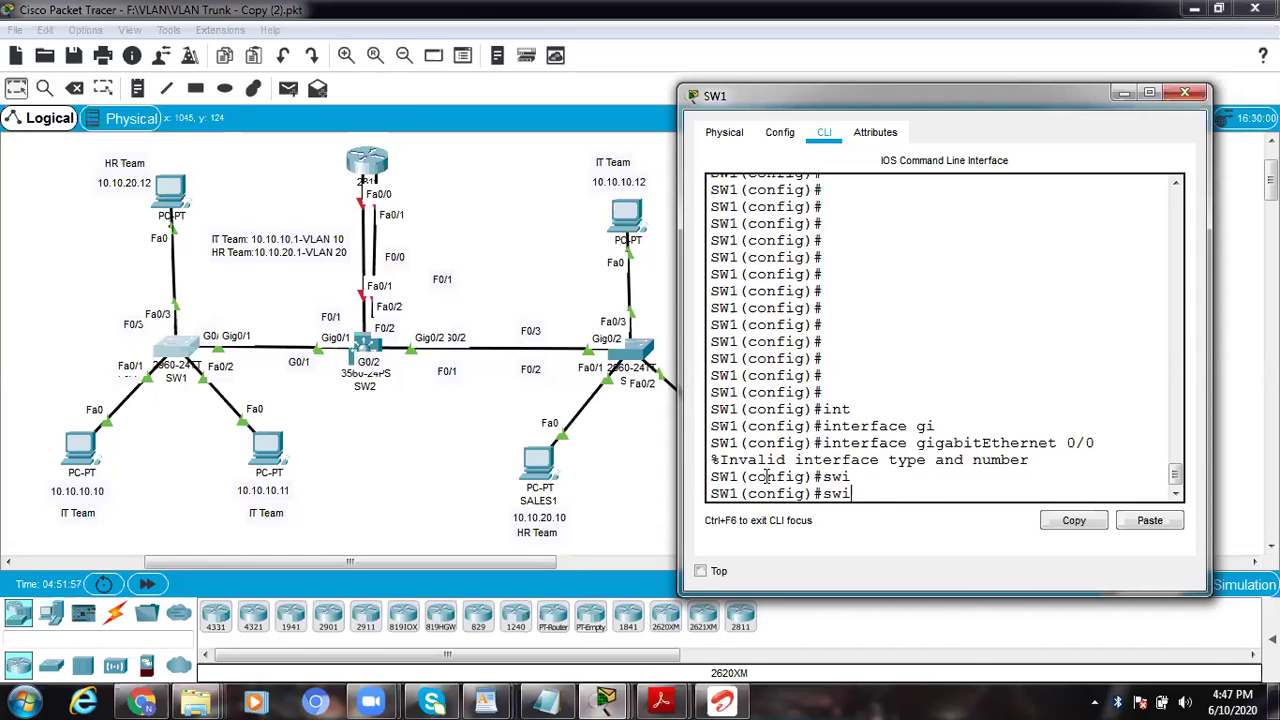
pyautogui.press('BackSpace')
pyautogui.press('BackSpace')
pyautogui.press('BackSpace')
# Step: Open interface gigabitEthernet 0/1 on SW1 and set its switchport mode to trunk
pyautogui.write('int')
pyautogui.press('Tab')
pyautogui.write('gi')
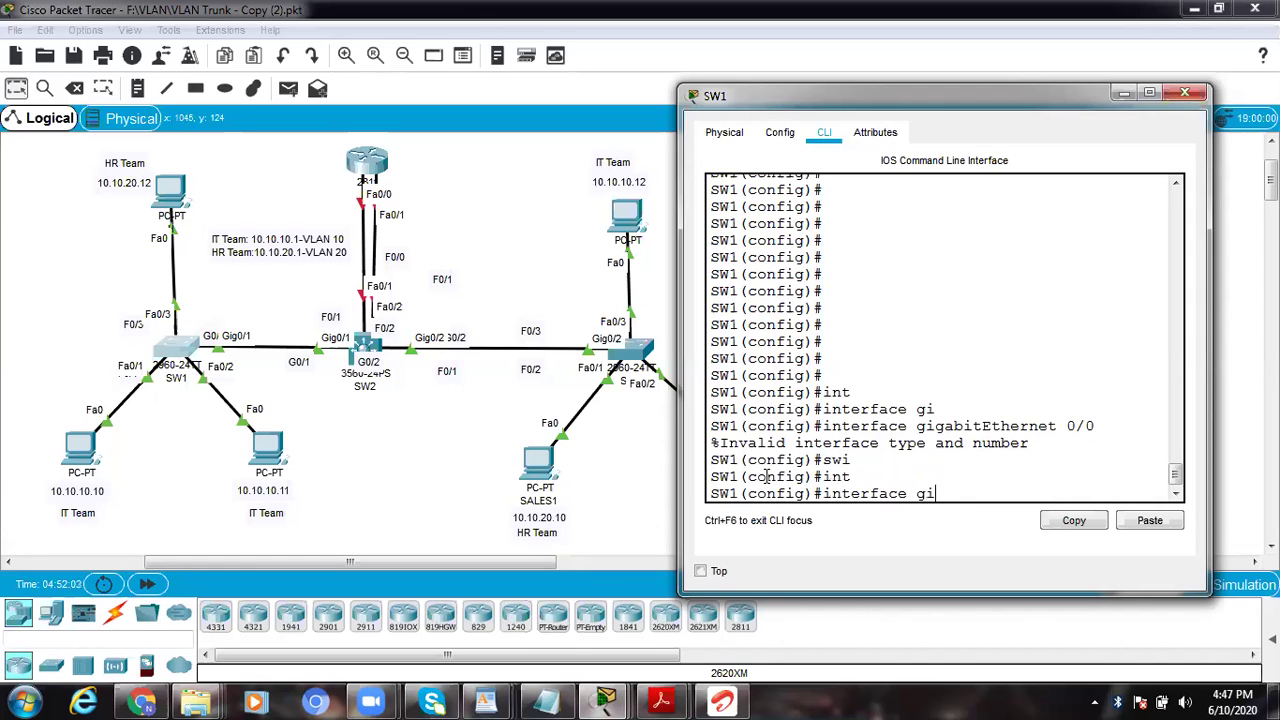
pyautogui.press('Tab')
pyautogui.write('0/1')
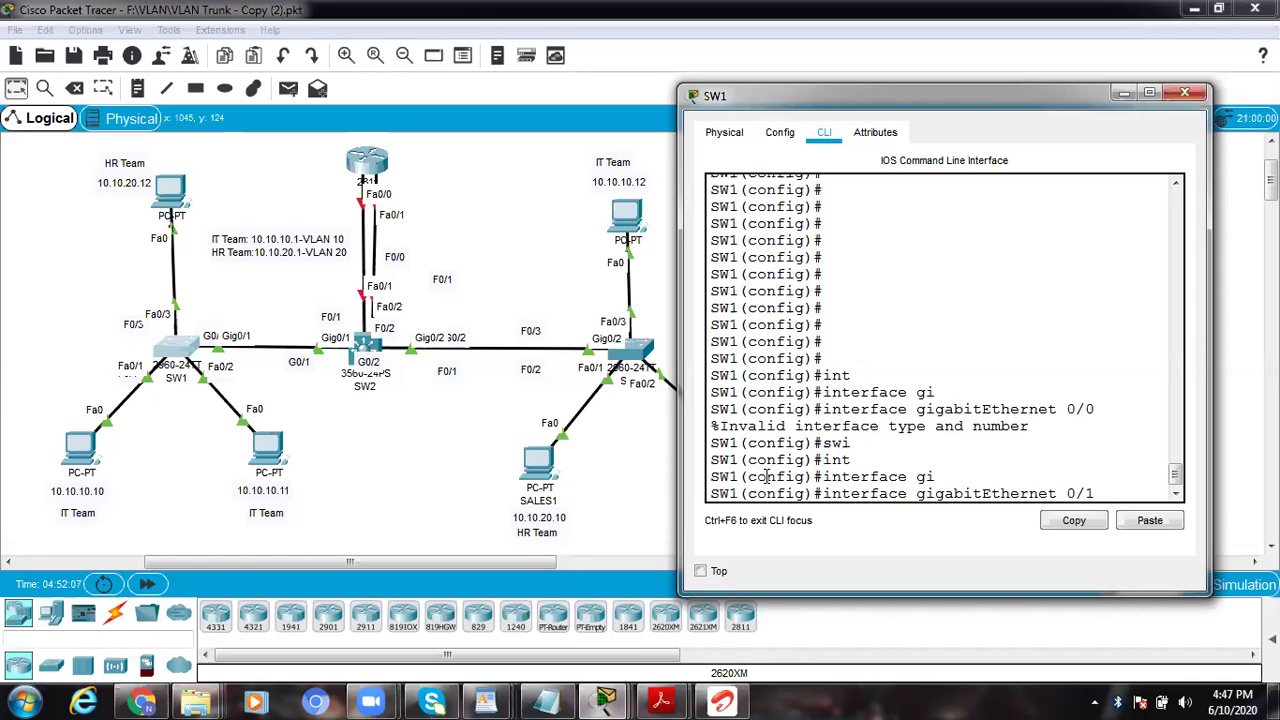
pyautogui.press('Return')
pyautogui.write('swit')
pyautogui.press('Tab')
pyautogui.write('mode')
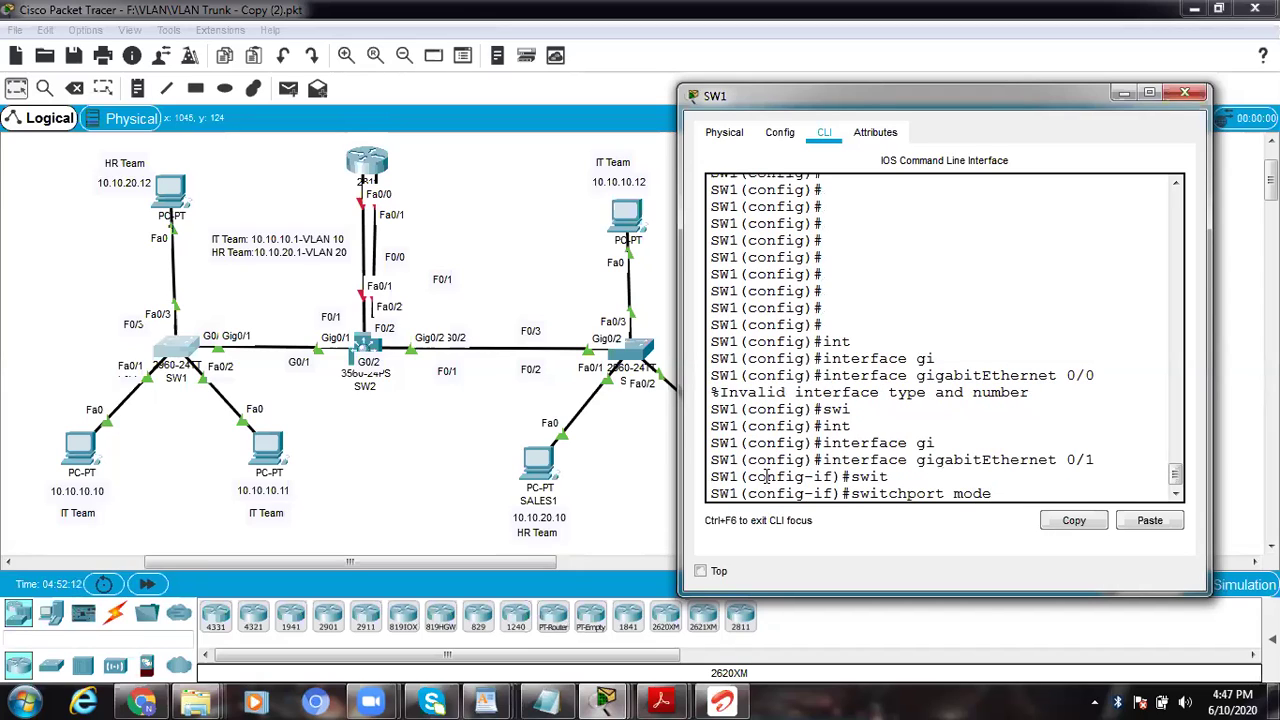
pyautogui.write(' tr')
pyautogui.press('Tab')
pyautogui.press('Return')
# Step: Set the trunk native VLAN of interface gigabitEthernet 0/1 on SW1 to 198, and leave configuration mode
pyautogui.write('swit')
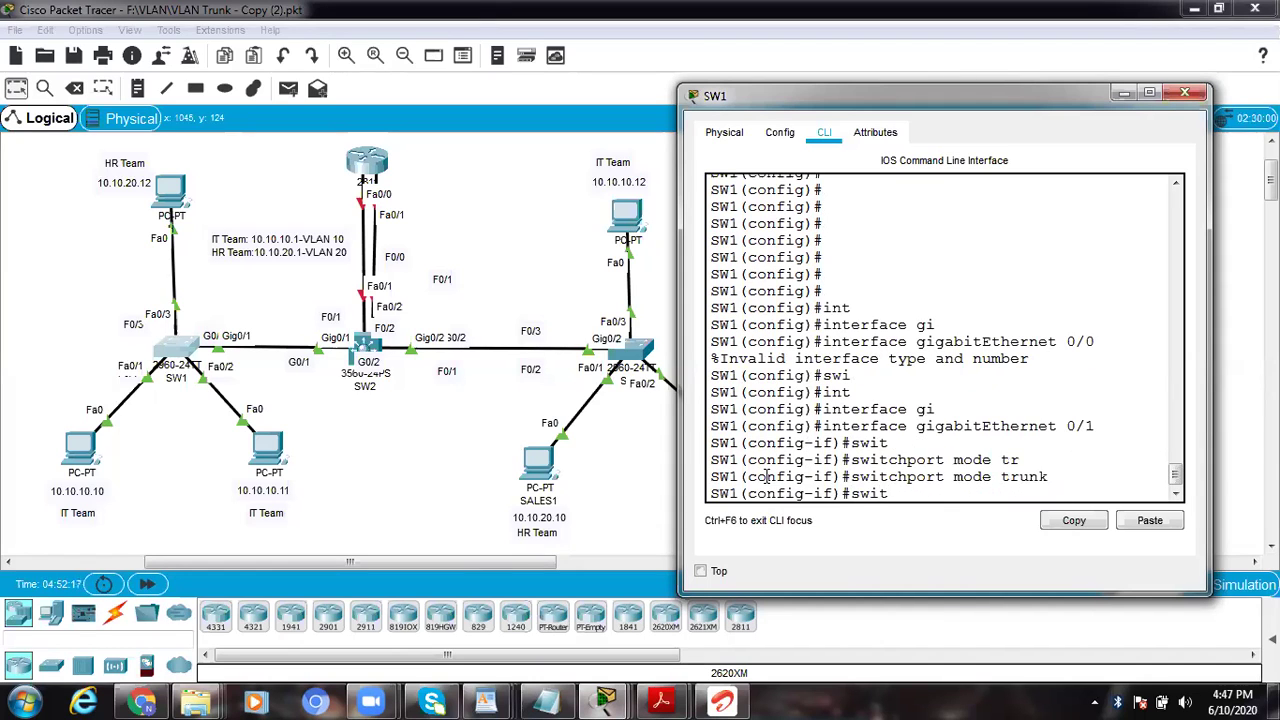
pyautogui.press('Tab')
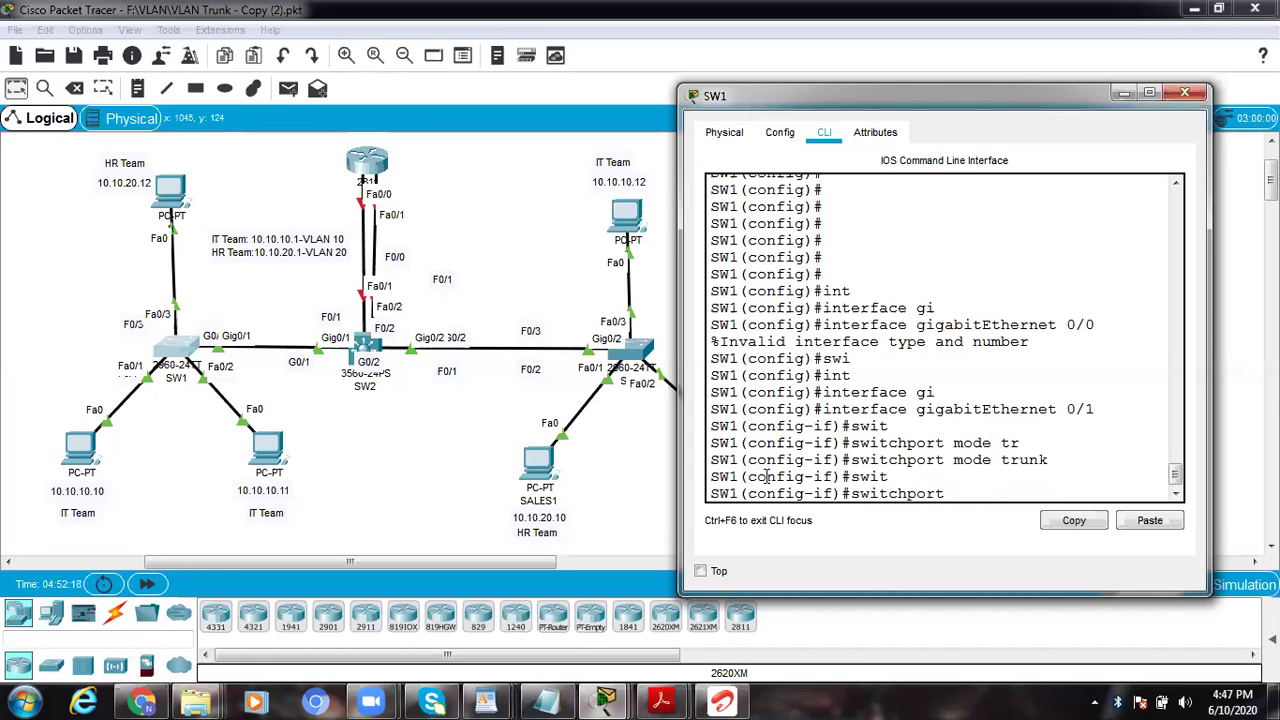
pyautogui.write('trun')
pyautogui.press('Tab')
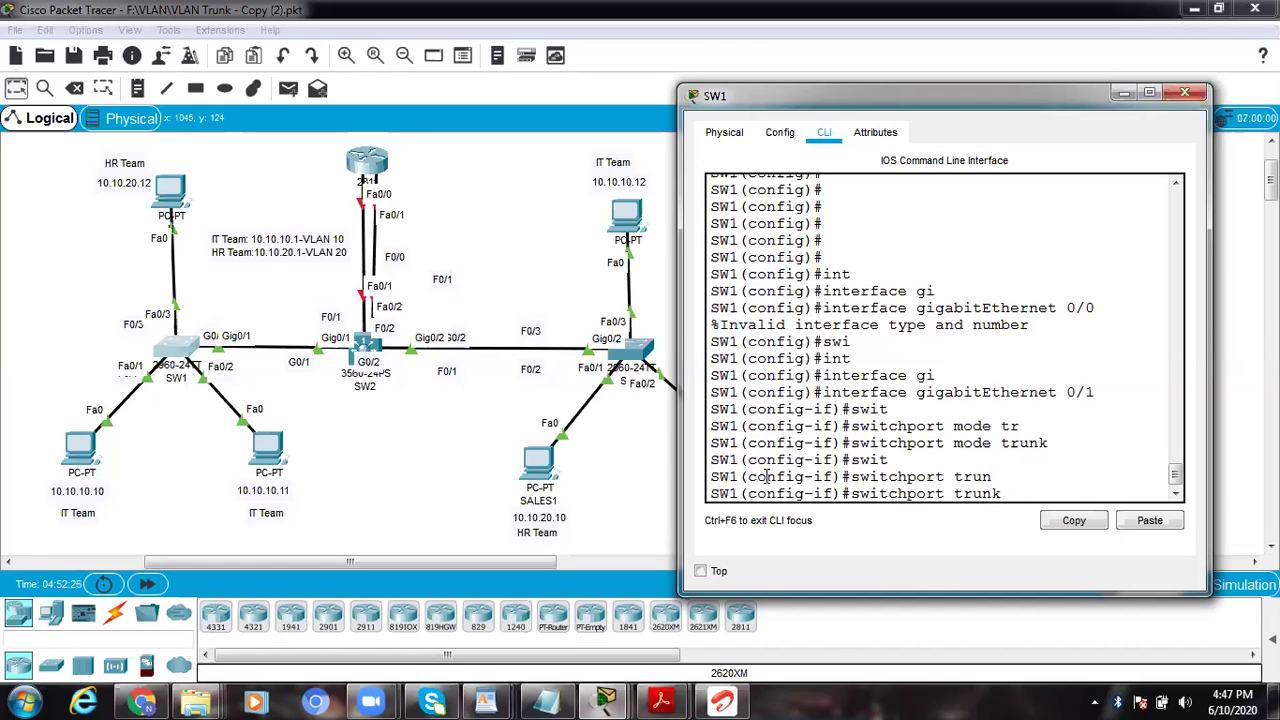
pyautogui.write('?')
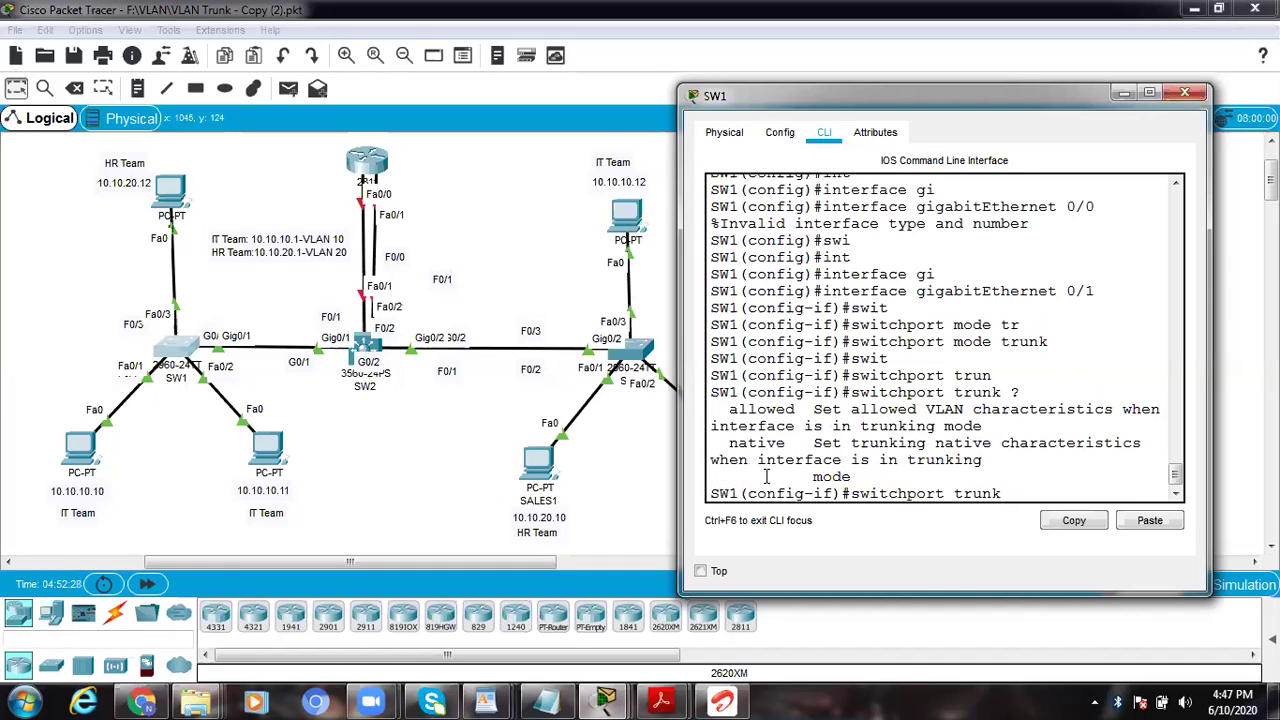
pyautogui.write('na')
pyautogui.press('Tab')
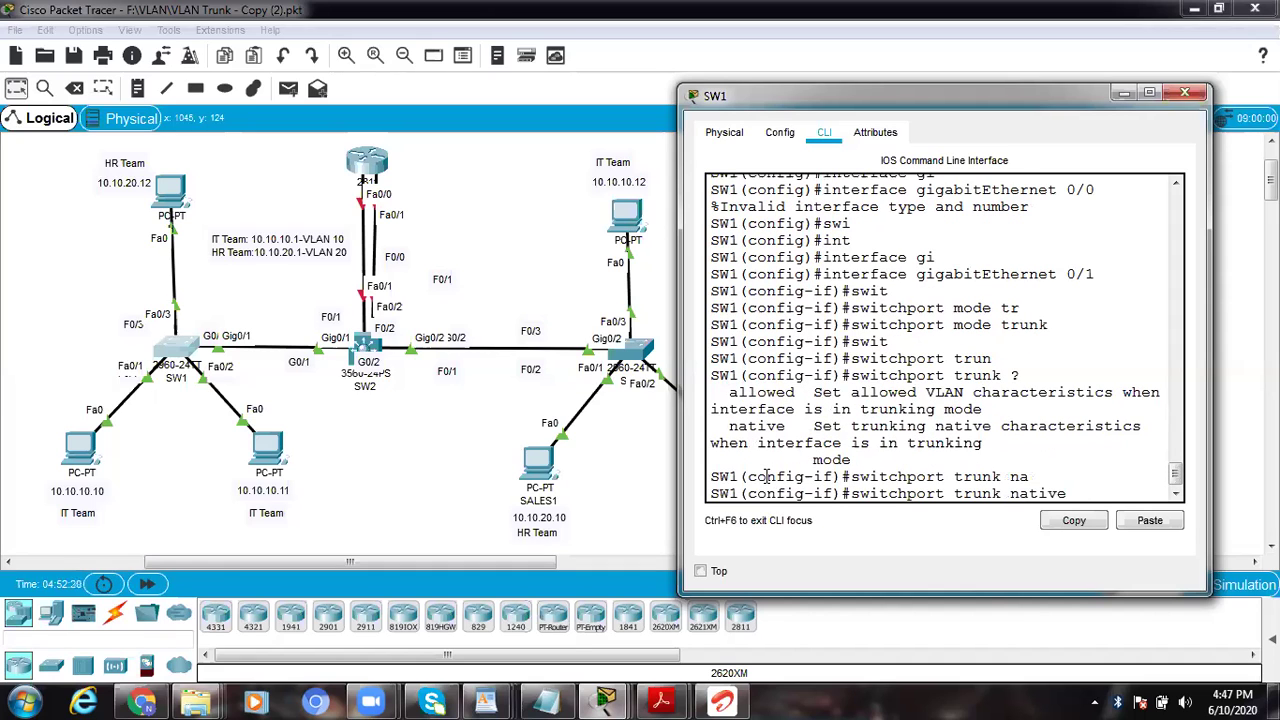
pyautogui.write('?')
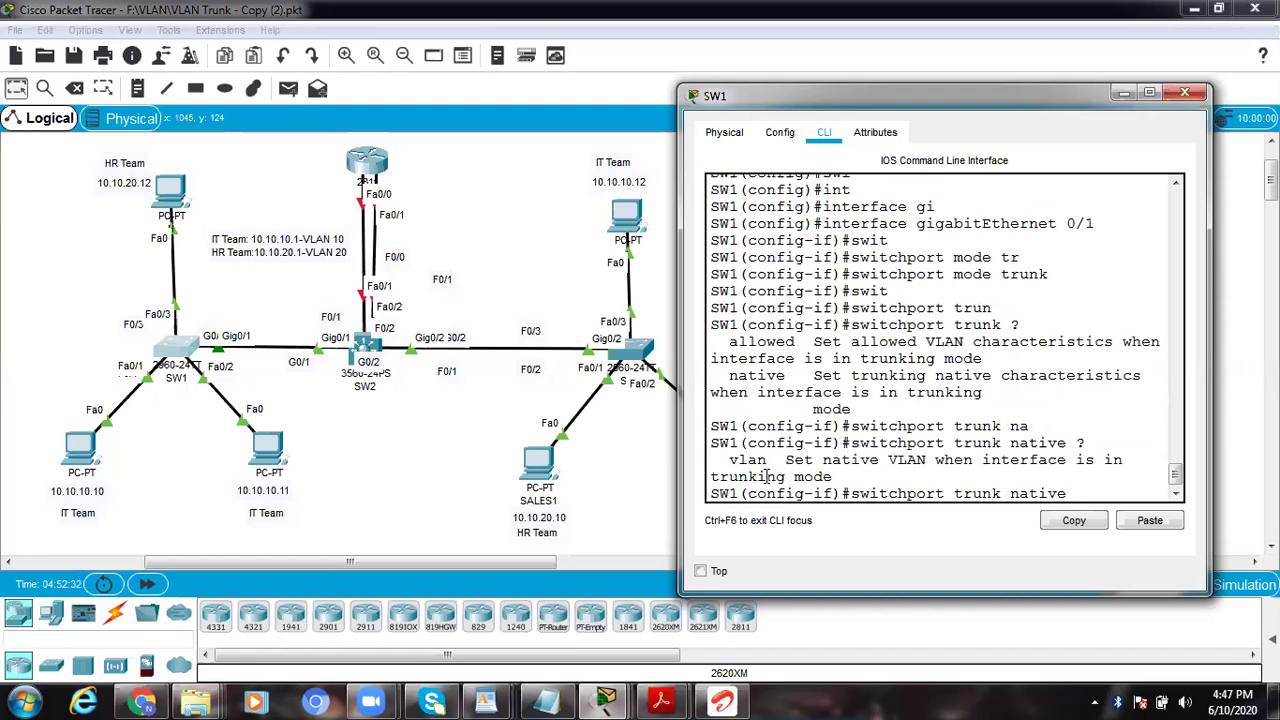
pyautogui.write('vl')
pyautogui.press('Tab')
pyautogui.write('198')
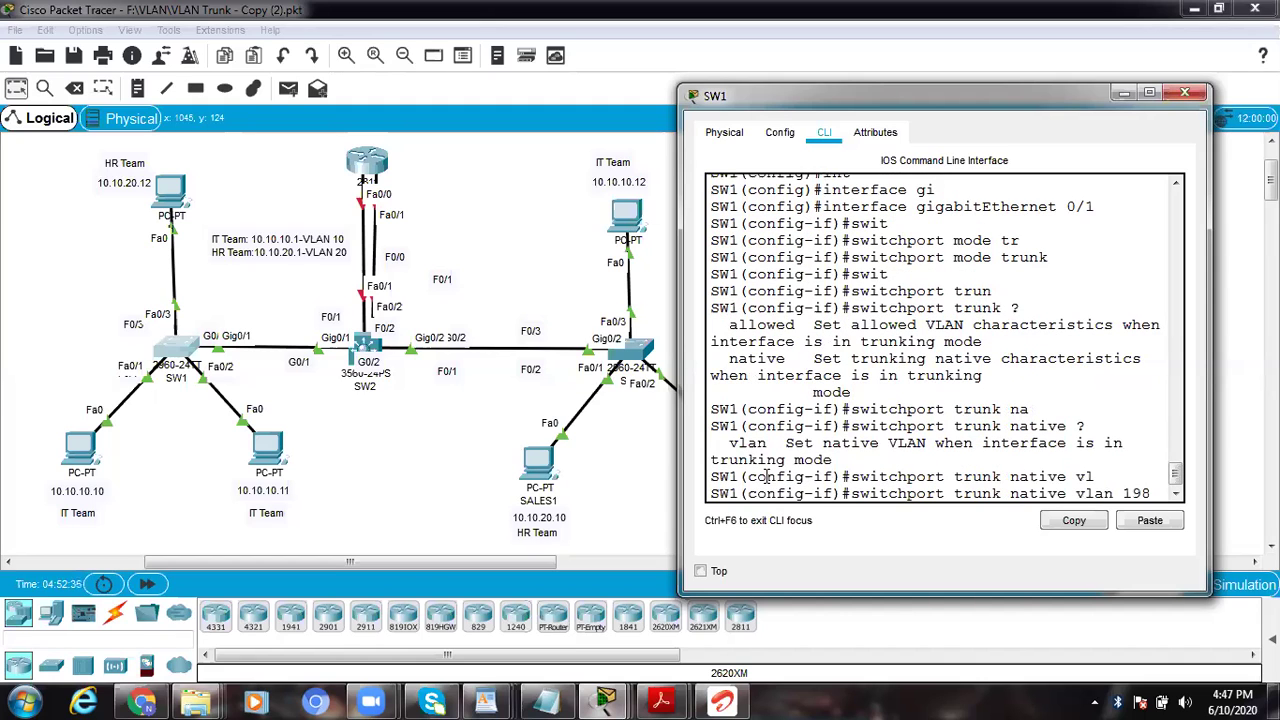
pyautogui.press('Return')
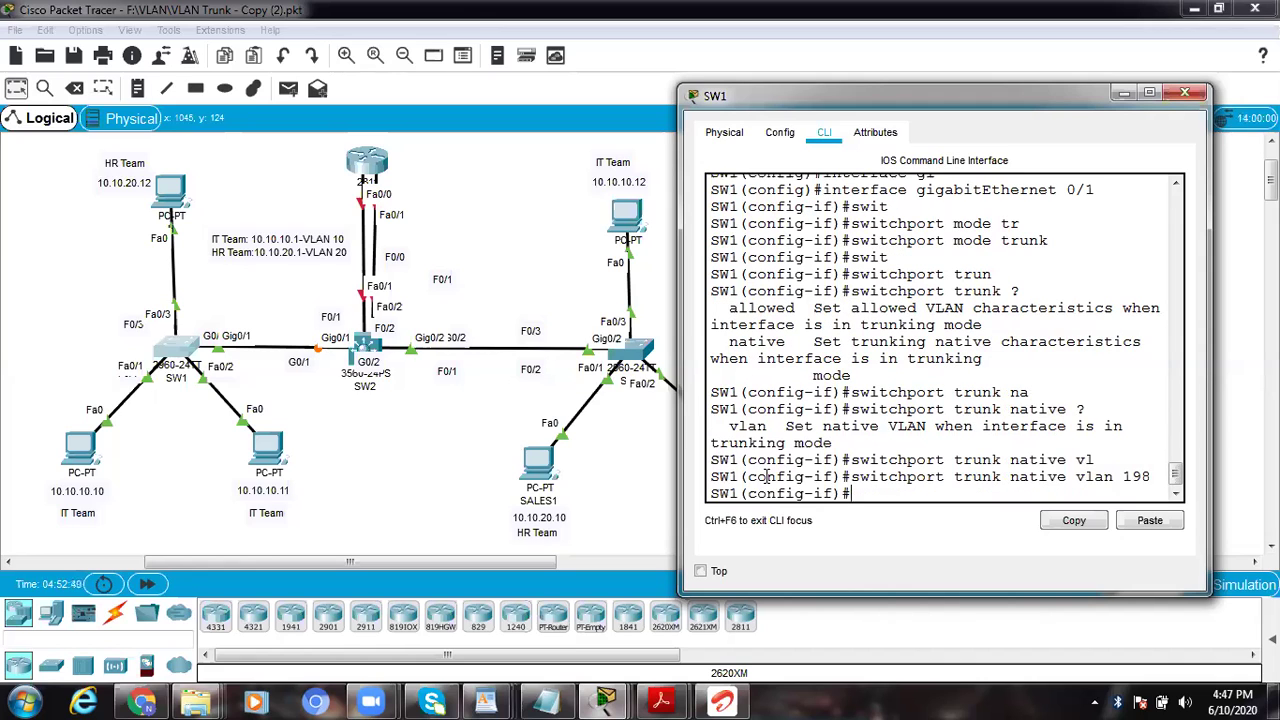
pyautogui.hotkey('ctrl', 'z')
pyautogui.hotkey('ctrl', 'z')
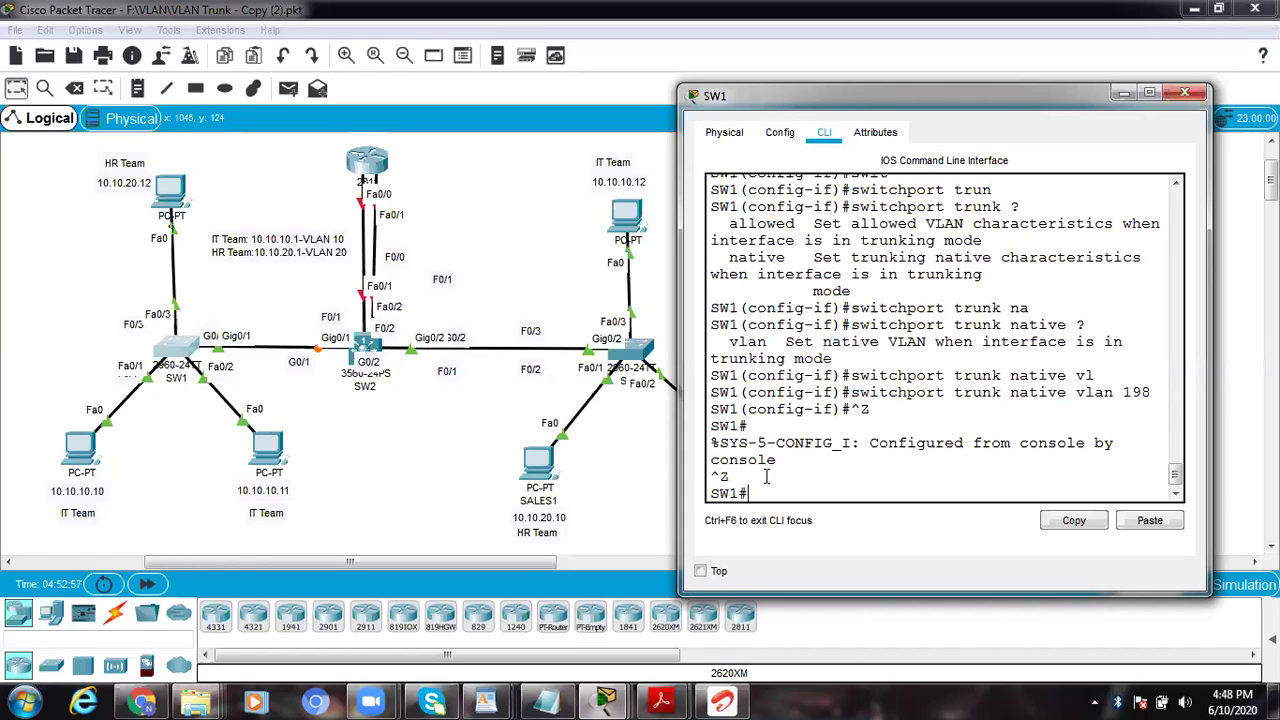
# Step: Display the switchport details of interface gigabitEthernet 0/1 on SW1
pyautogui.write('sh int')
pyautogui.press('Tab')
pyautogui.write('vl')
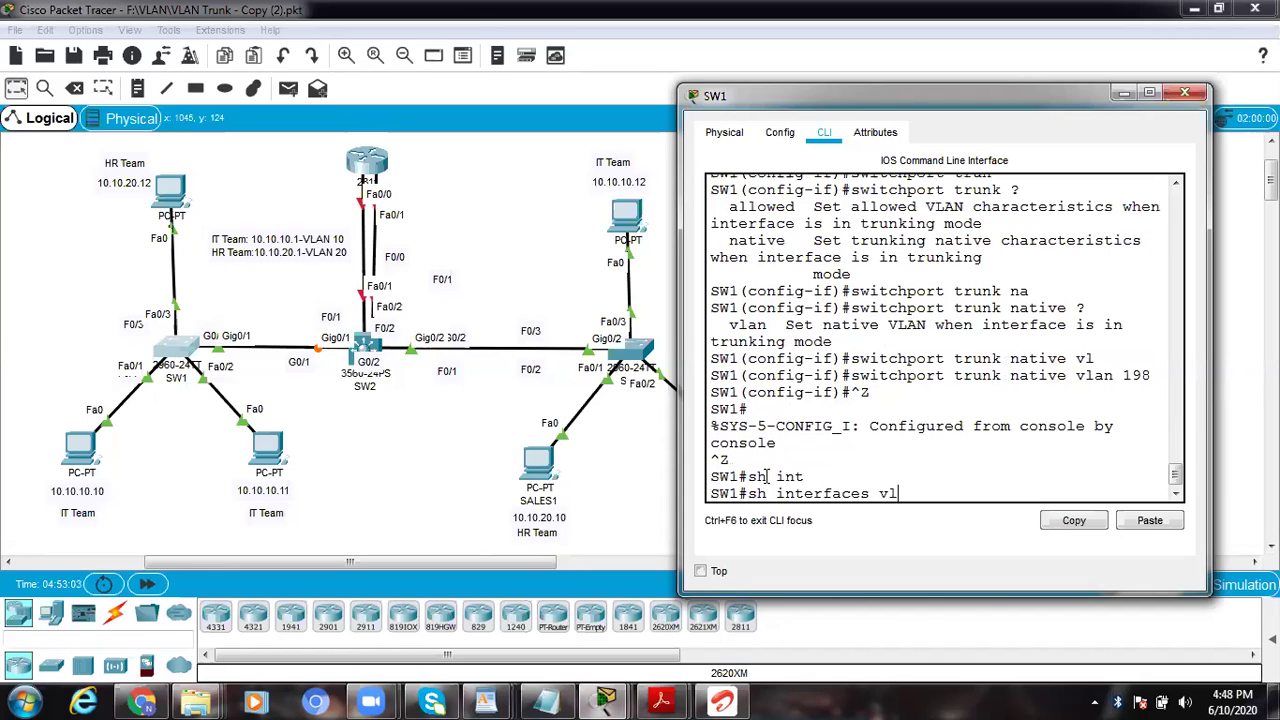
pyautogui.press('Tab')
pyautogui.press('BackSpace')
pyautogui.press('BackSpace')
pyautogui.press('BackSpace')
pyautogui.press('BackSpace')
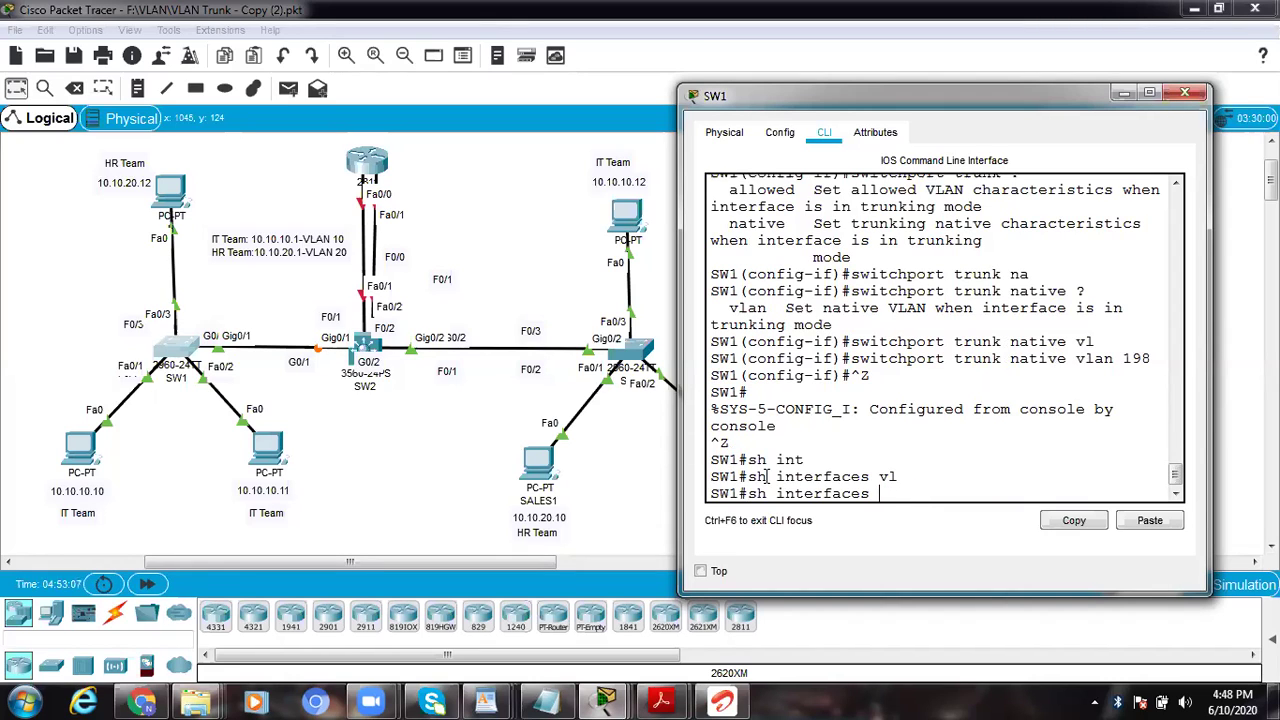
pyautogui.press('BackSpace')
pyautogui.press('Tab')
pyautogui.write('gi')
pyautogui.press('Tab')
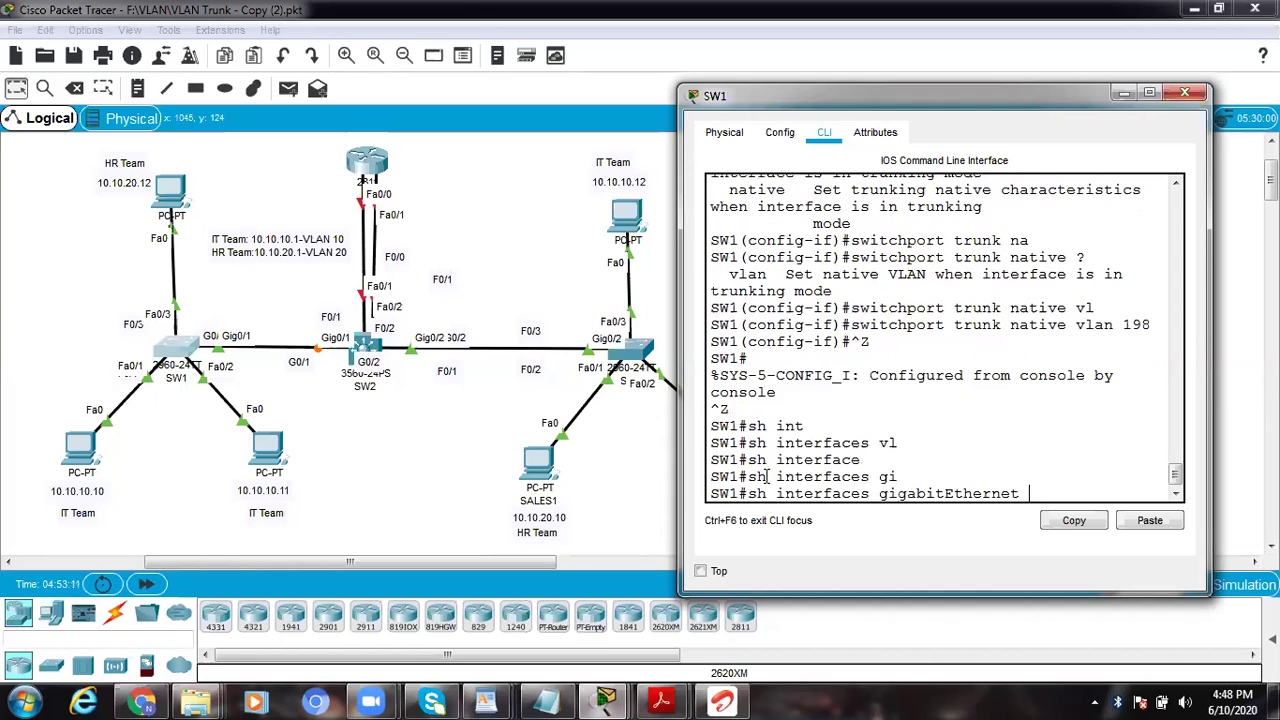
pyautogui.write('0/')
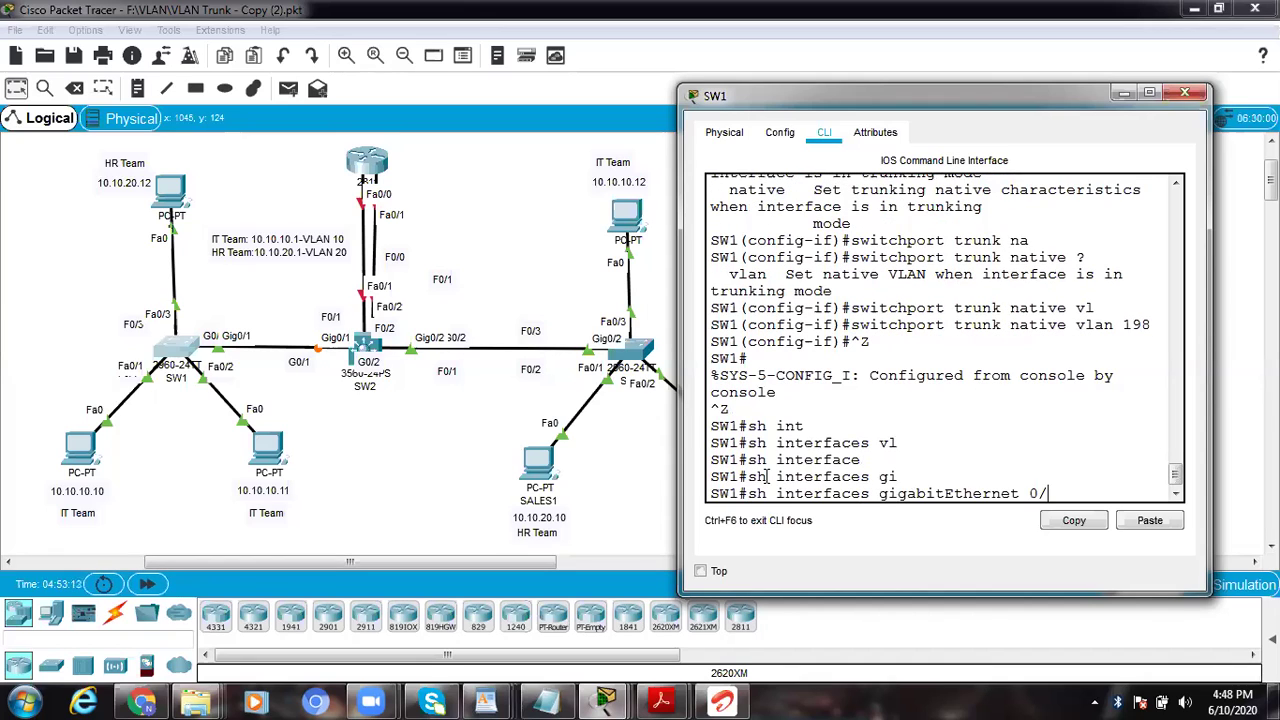
pyautogui.write('1')
pyautogui.write(' swi')
pyautogui.press('Tab')
pyautogui.press('Return')
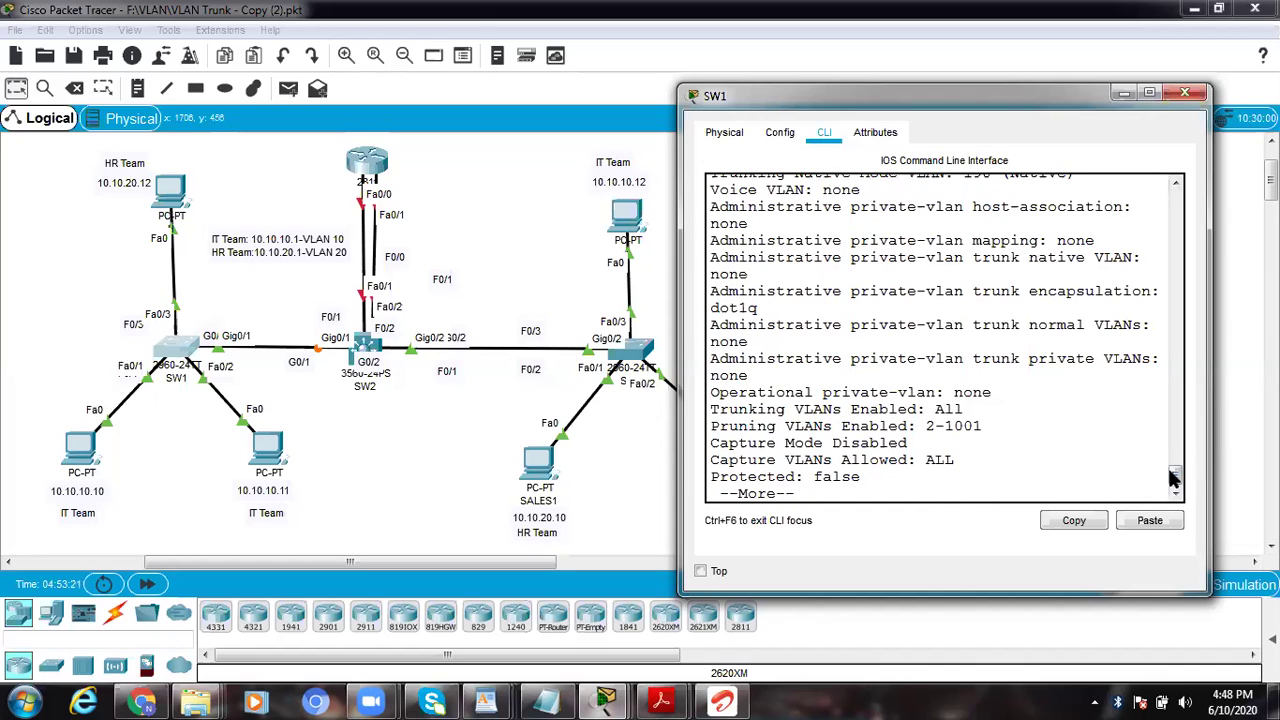
# Step: Examine the administrative mode, operational mode, trunking encapsulation and trunking native VLAN lines in the switchport output, and close the SW1 window
pyautogui.moveTo(1175, 478); pyautogui.dragTo(1177, 453)
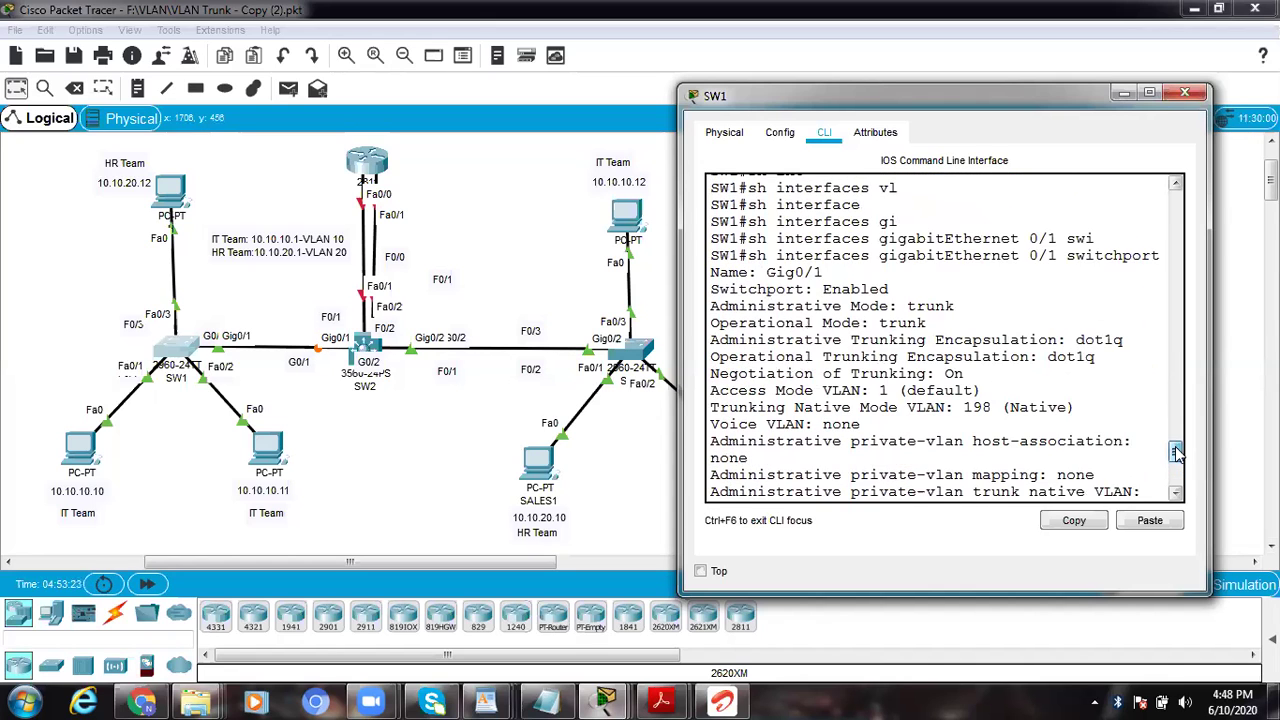
pyautogui.moveTo(712, 305); pyautogui.dragTo(963, 306)
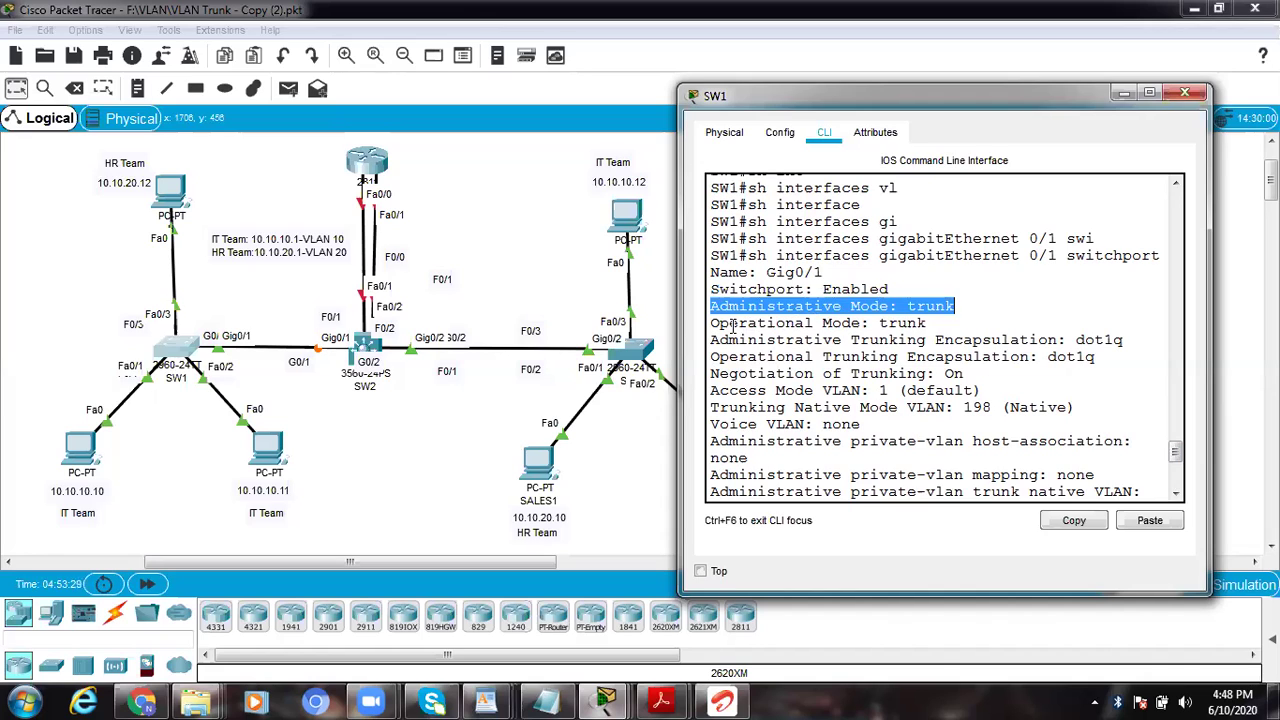
pyautogui.click(712, 322)
pyautogui.moveTo(712, 322); pyautogui.dragTo(945, 326)
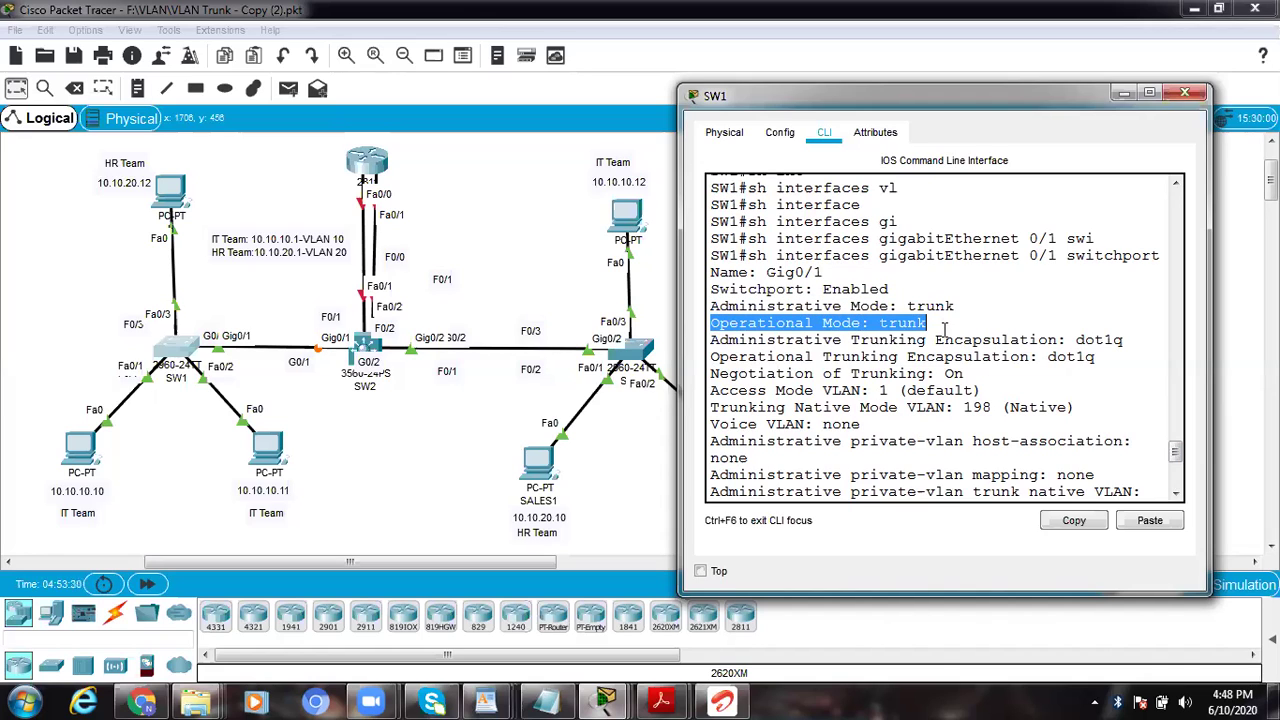
pyautogui.moveTo(1126, 342); pyautogui.dragTo(712, 340)
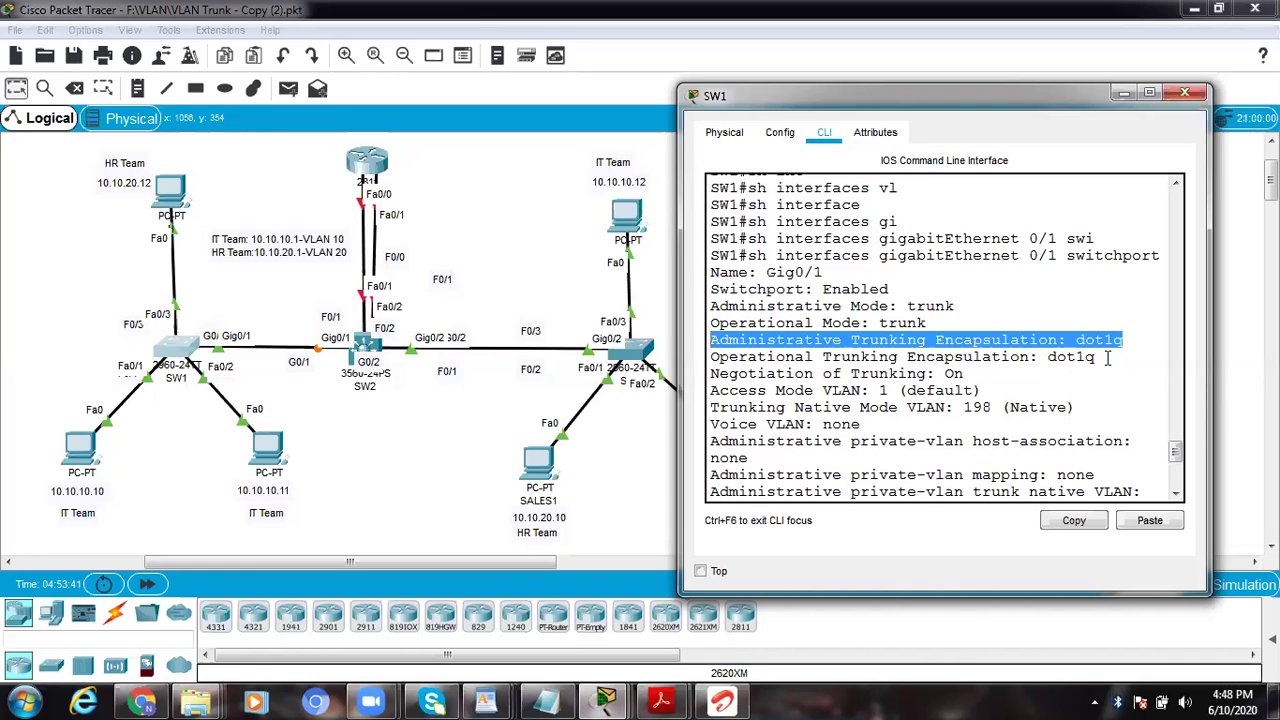
pyautogui.click(712, 407)
pyautogui.moveTo(712, 407); pyautogui.dragTo(1081, 405)
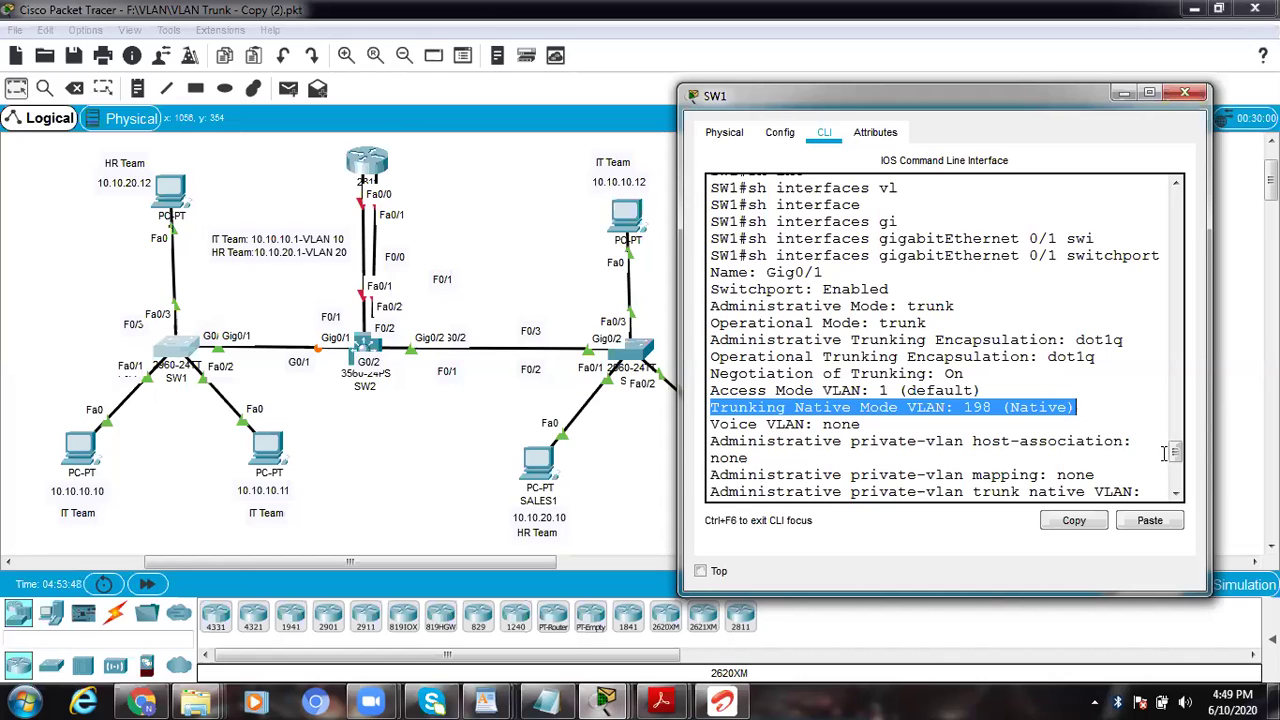
pyautogui.scroll(-5, 1173, 458)
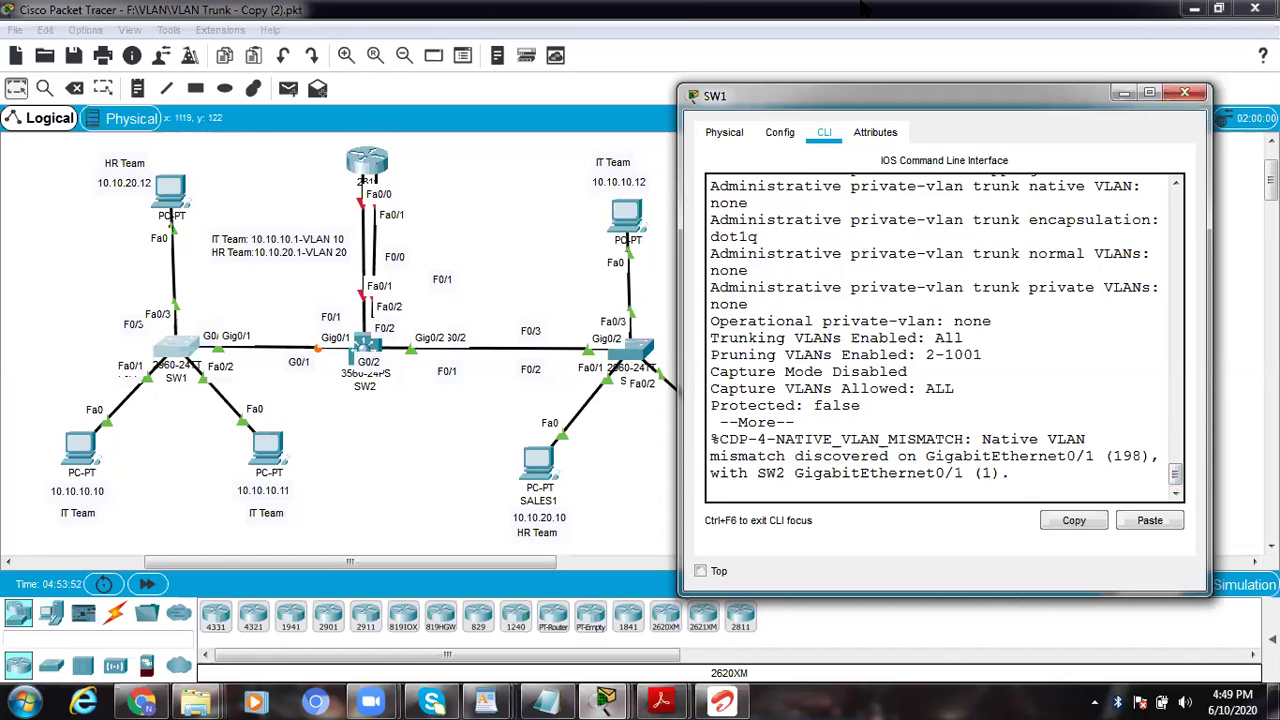
pyautogui.click(1183, 94)
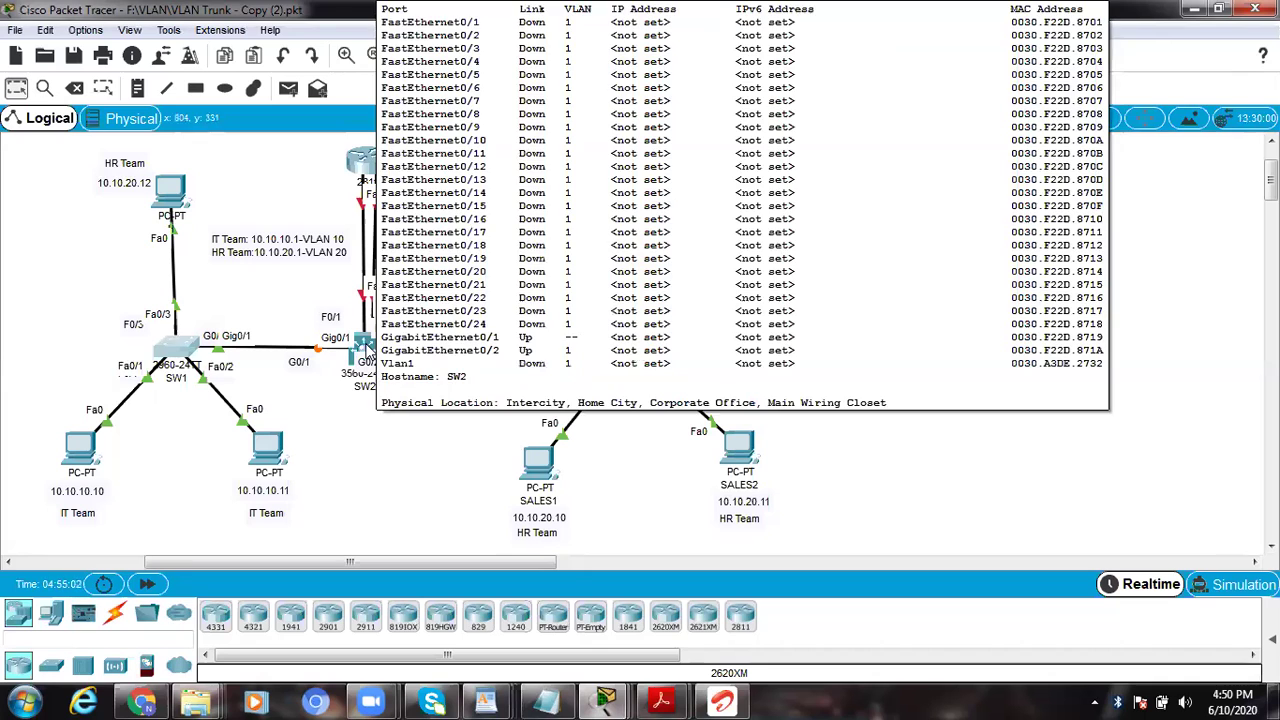
# Step: Open the command line of SW2 and enter global configuration mode from the terminal
pyautogui.click(368, 350)
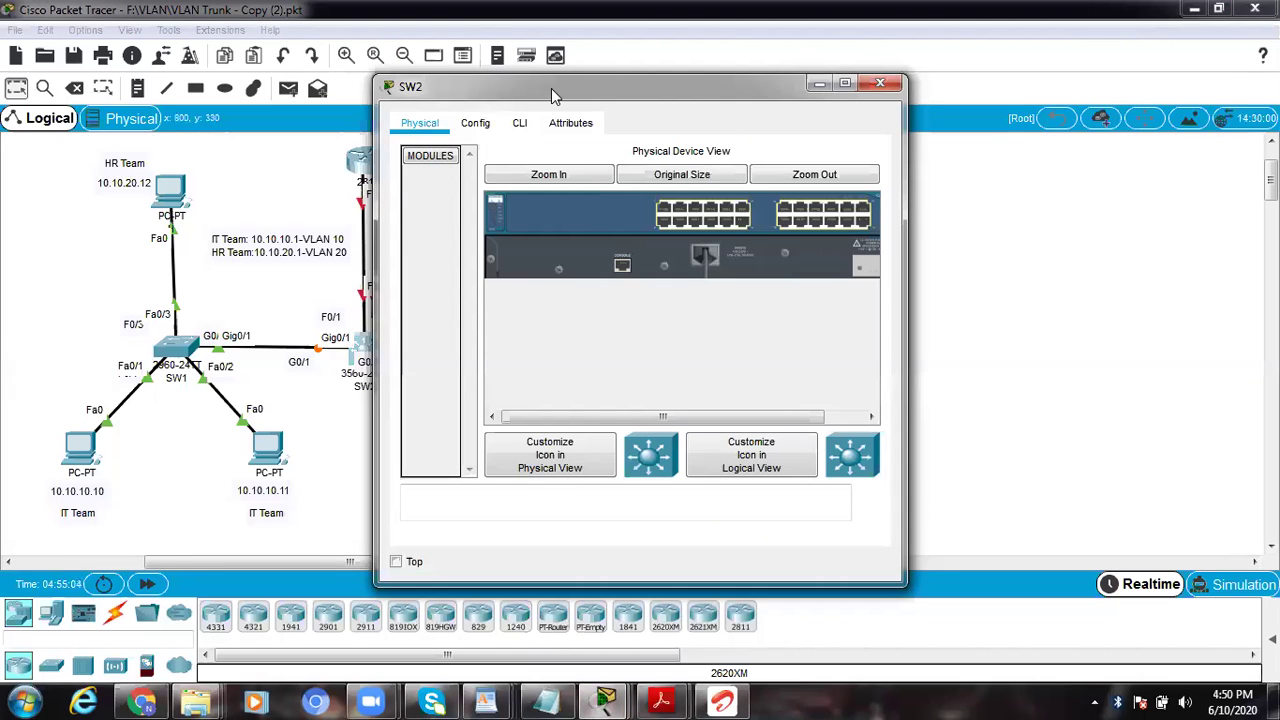
pyautogui.click(522, 122)
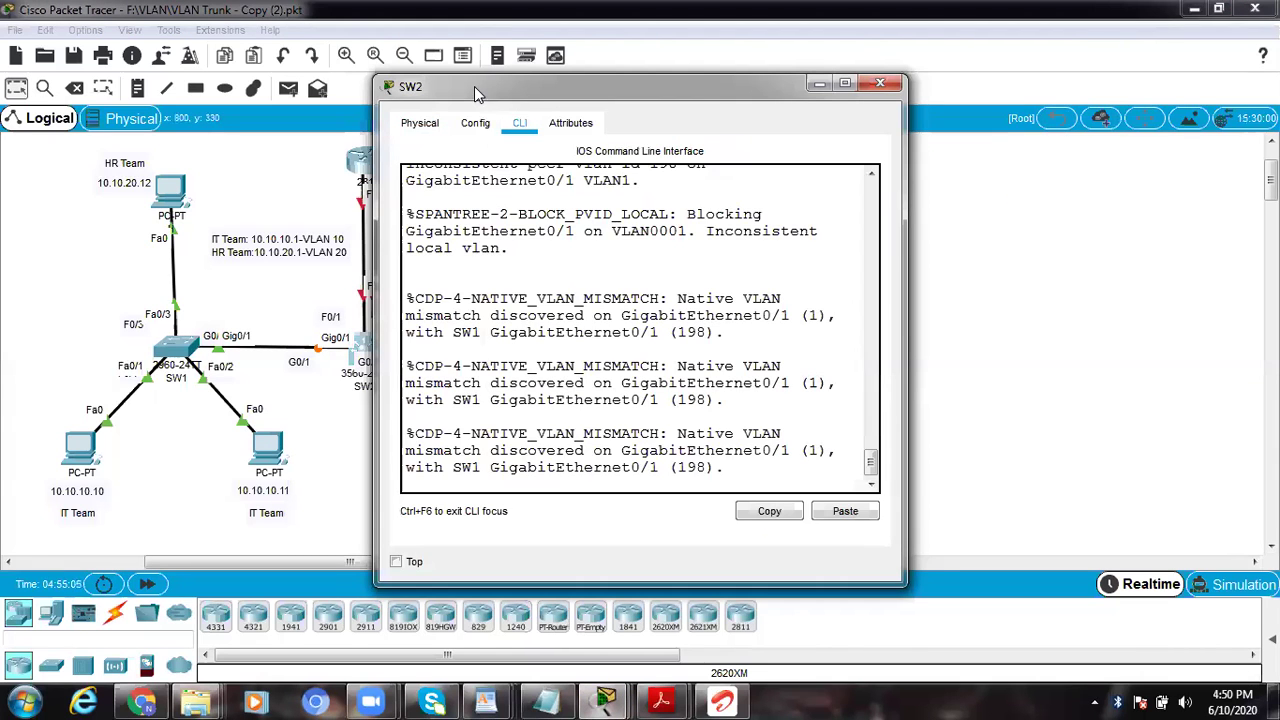
pyautogui.moveTo(478, 88); pyautogui.dragTo(805, 46)
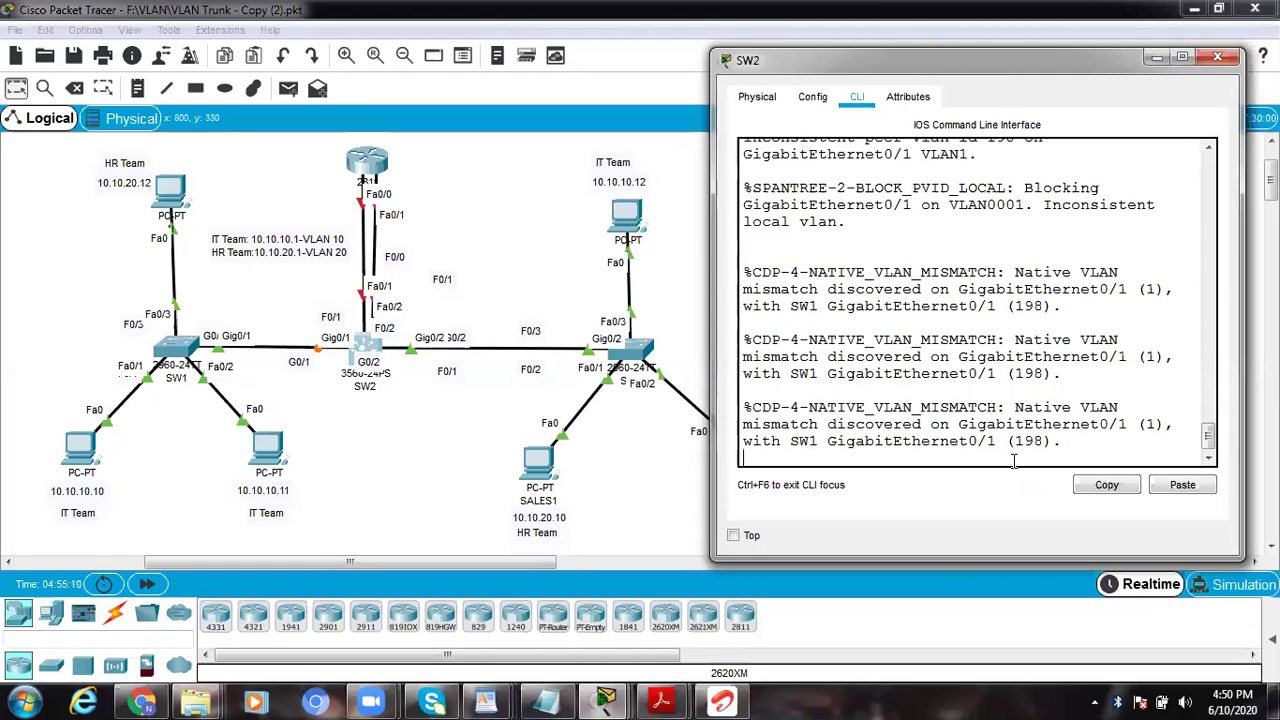
pyautogui.click(967, 460)
pyautogui.press('Return')
pyautogui.press('Return')
pyautogui.write('en')
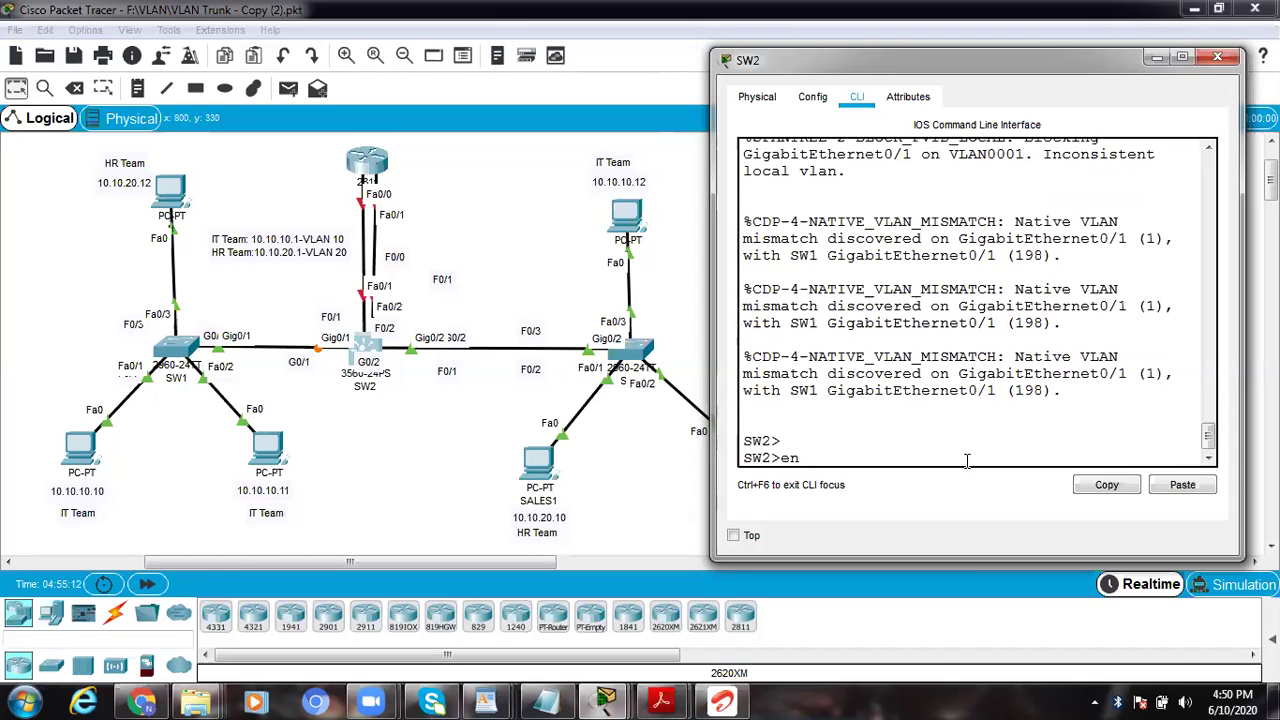
pyautogui.press('Return')
pyautogui.write('conf')
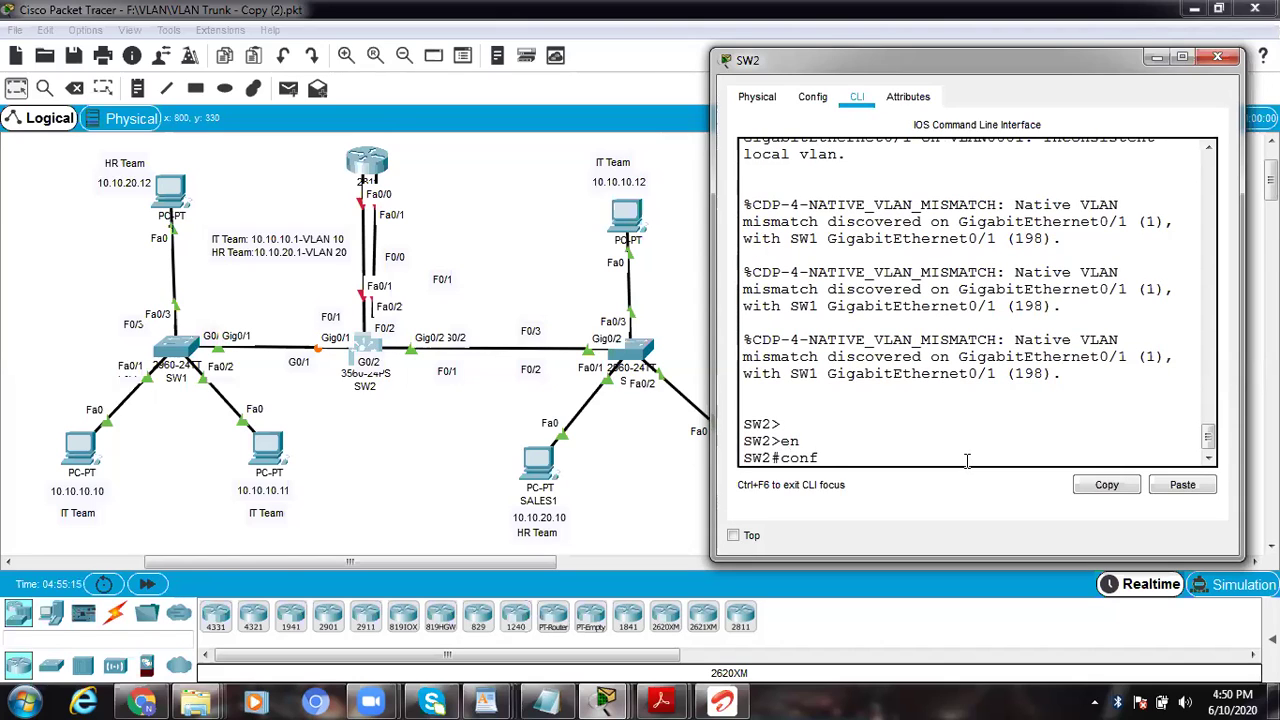
pyautogui.press('Return')
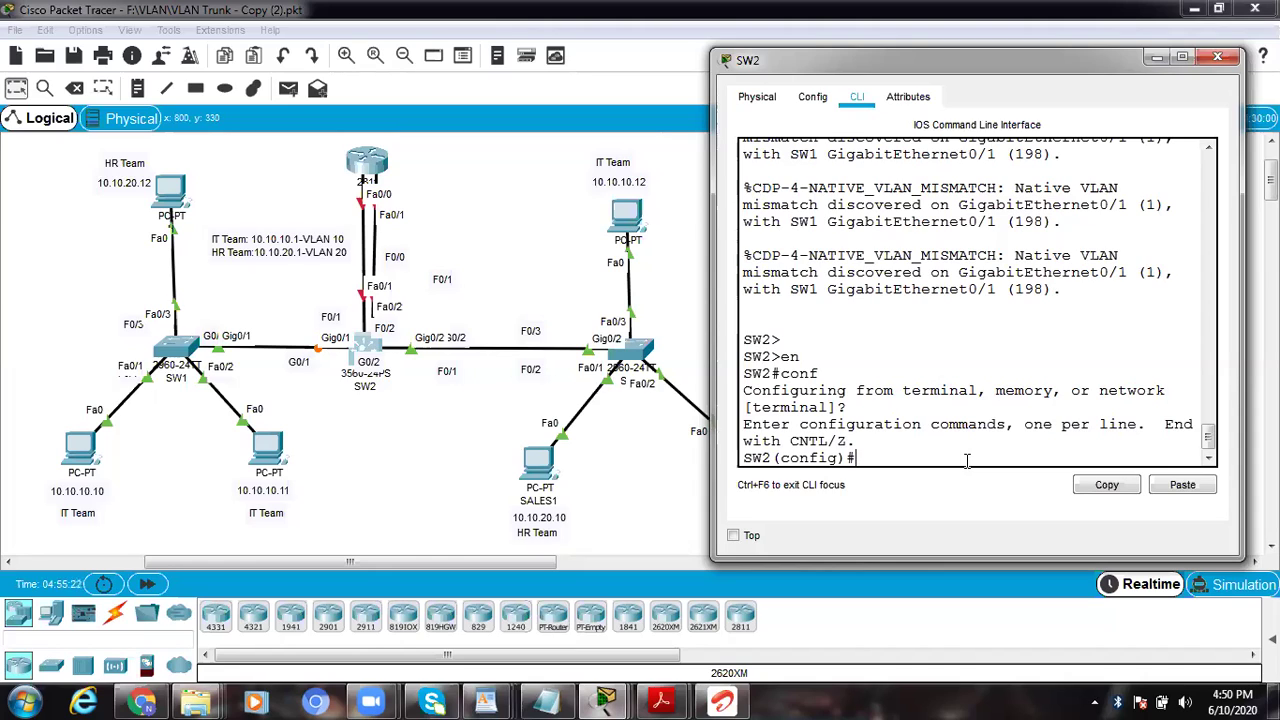
# Step: Create VLAN 10 on SW2 and name it ITTeam
pyautogui.write('vla')
pyautogui.press('Tab')
pyautogui.write('10')
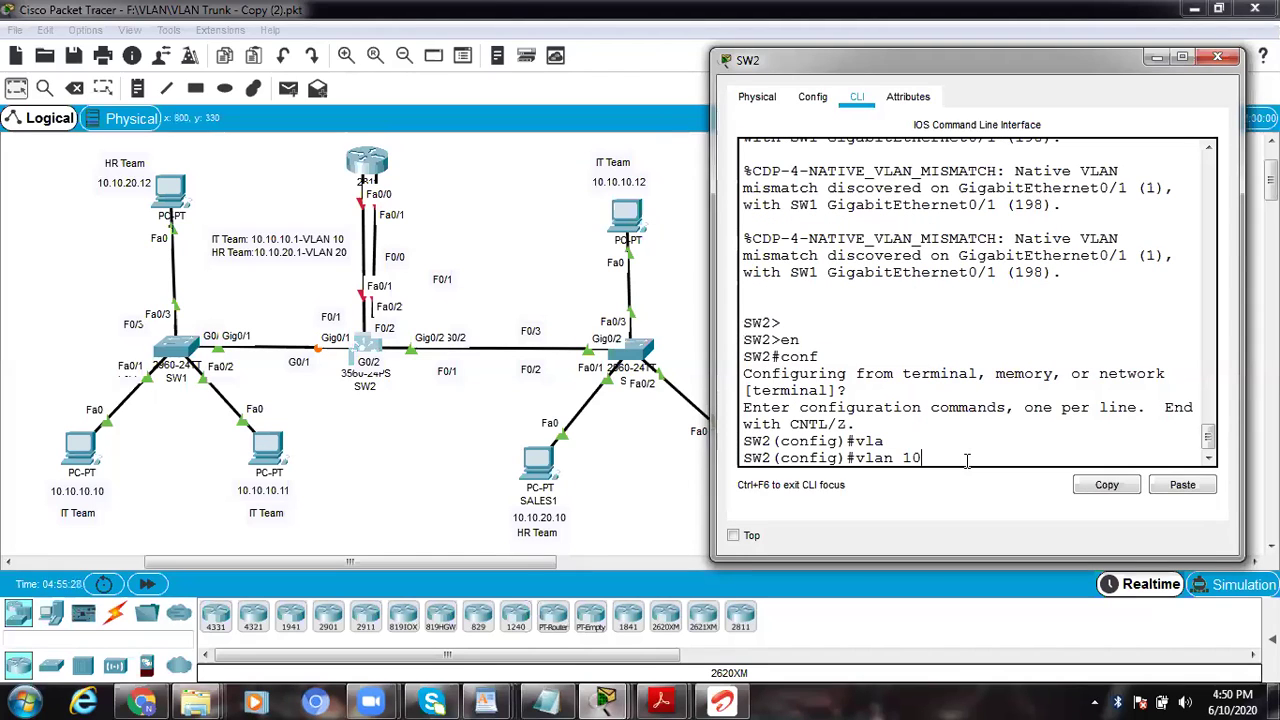
pyautogui.press('Return')
pyautogui.write('name ')
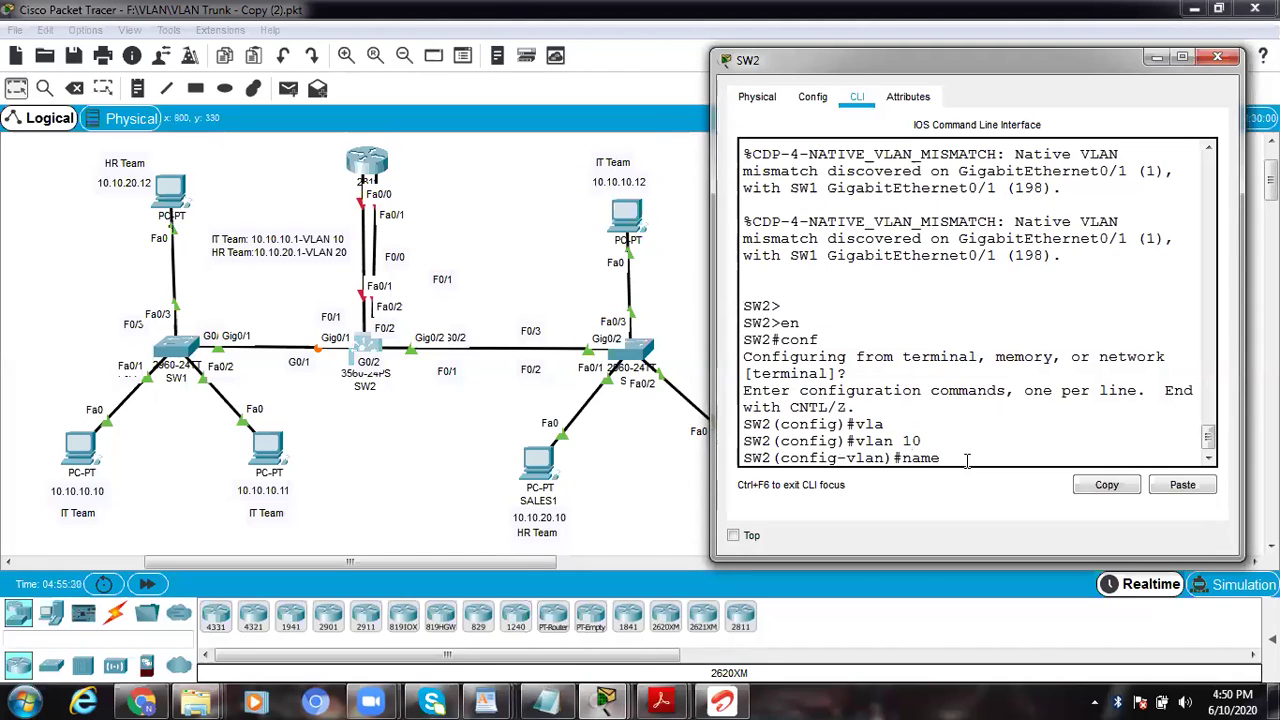
pyautogui.write('ITTeam')
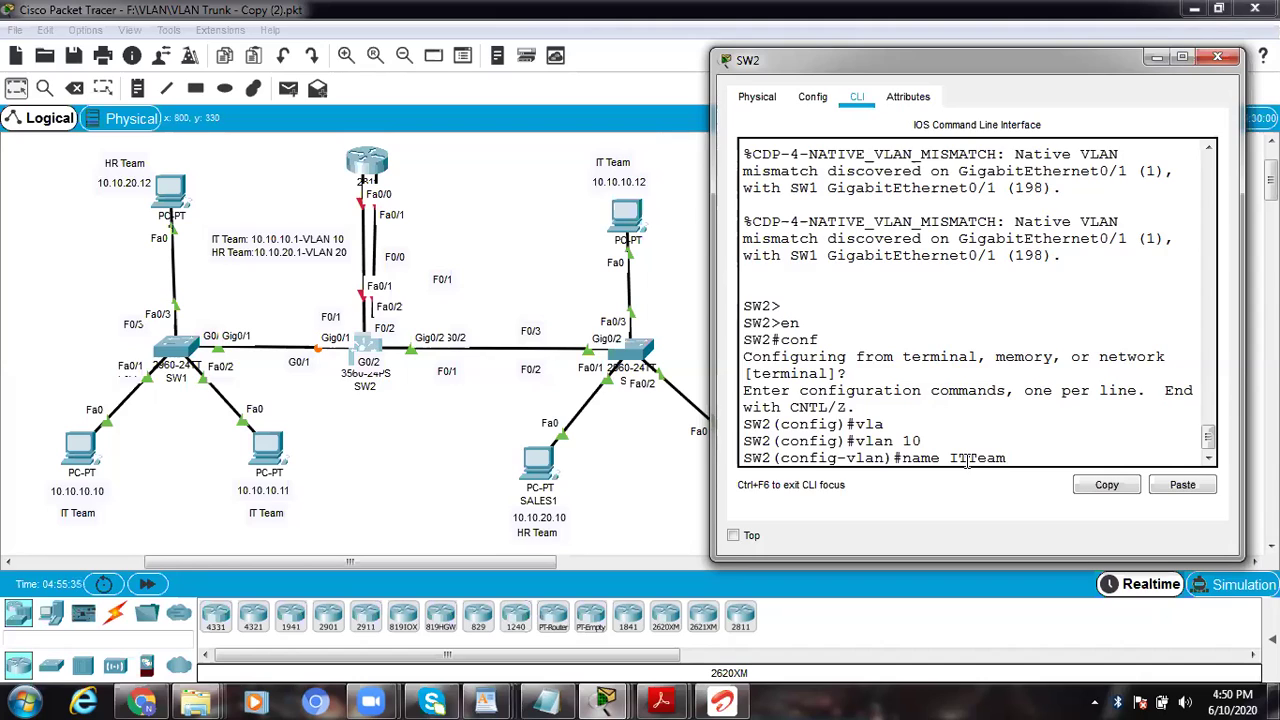
pyautogui.press('Return')
# Step: Create VLAN 20 on SW2 and name it HRTeam
pyautogui.write('vlan ')
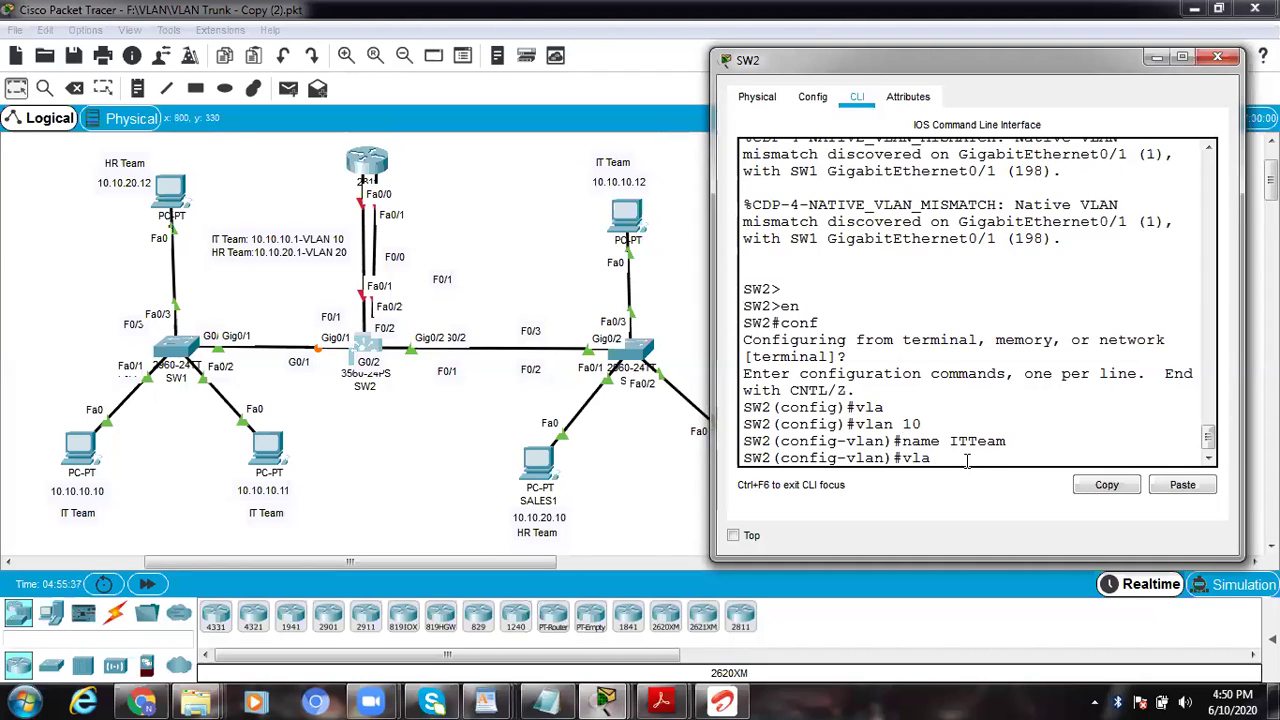
pyautogui.write('20')
pyautogui.press('Return')
pyautogui.write('name ')
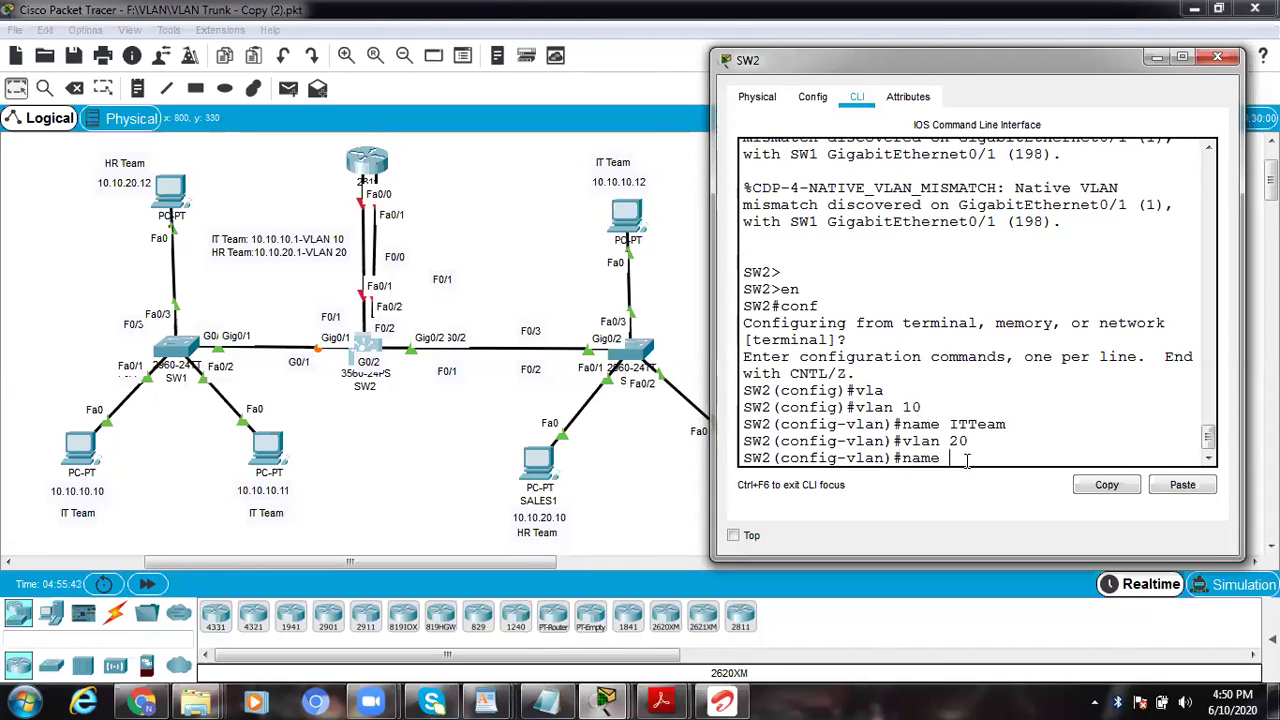
pyautogui.write('HRTeam')
pyautogui.press('Return')
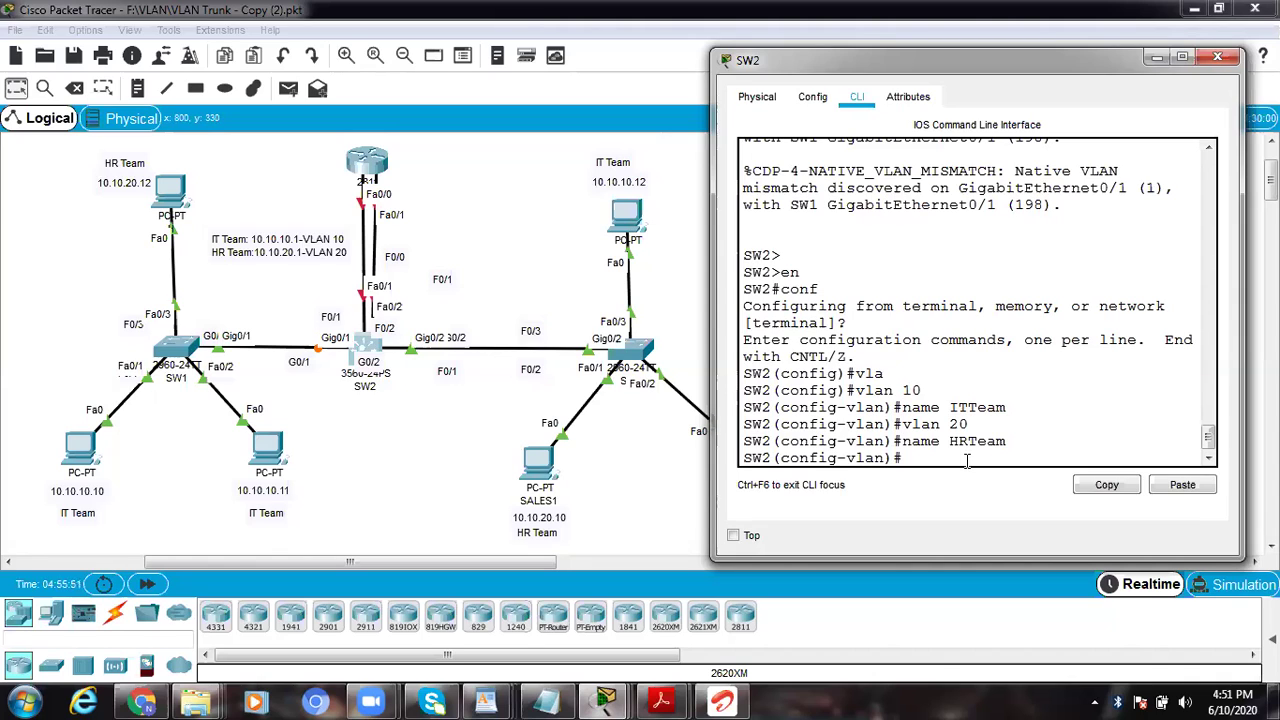
pyautogui.press('Return')
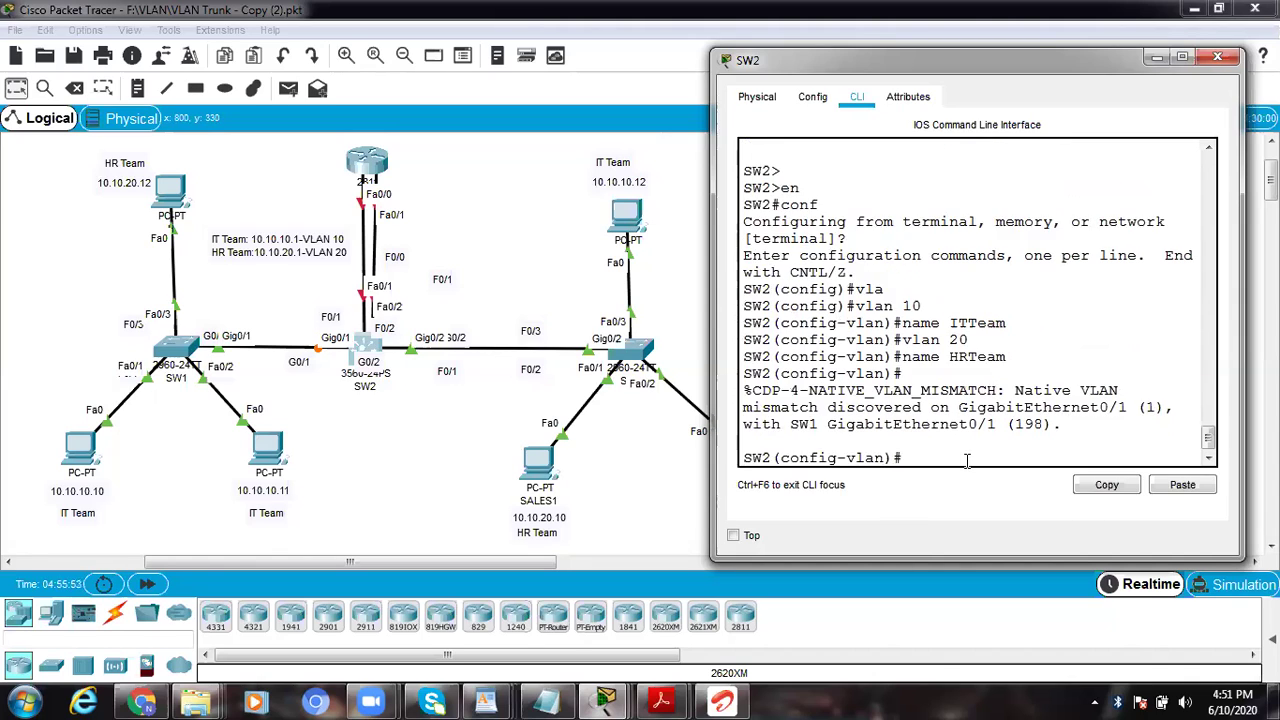
# Step: Create VLAN 198 on SW2, name it Native, and leave configuration mode
pyautogui.write('vlan')
pyautogui.press('Tab')
pyautogui.write('198')
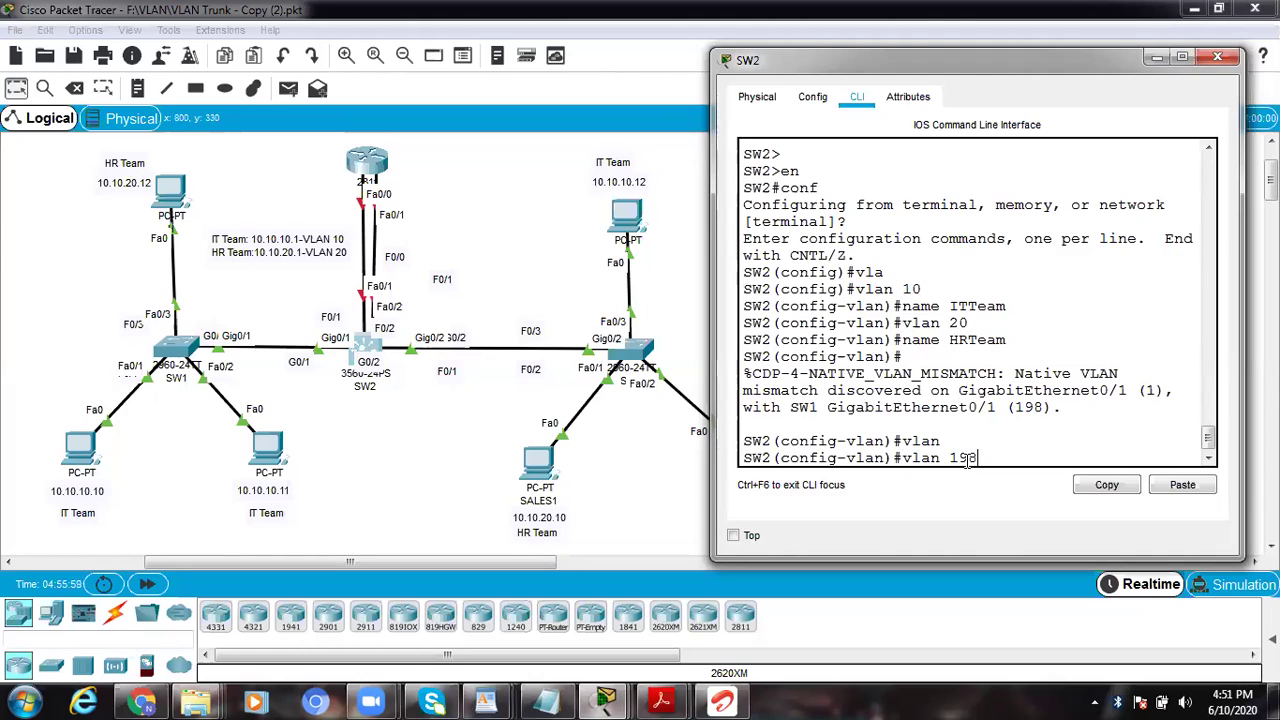
pyautogui.press('Return')
pyautogui.write('Na')
pyautogui.press('BackSpace')
pyautogui.press('BackSpace')
pyautogui.write('NAME')
pyautogui.press('BackSpace')
pyautogui.press('BackSpace')
pyautogui.press('BackSpace')
pyautogui.press('BackSpace')
pyautogui.write('ame Native')
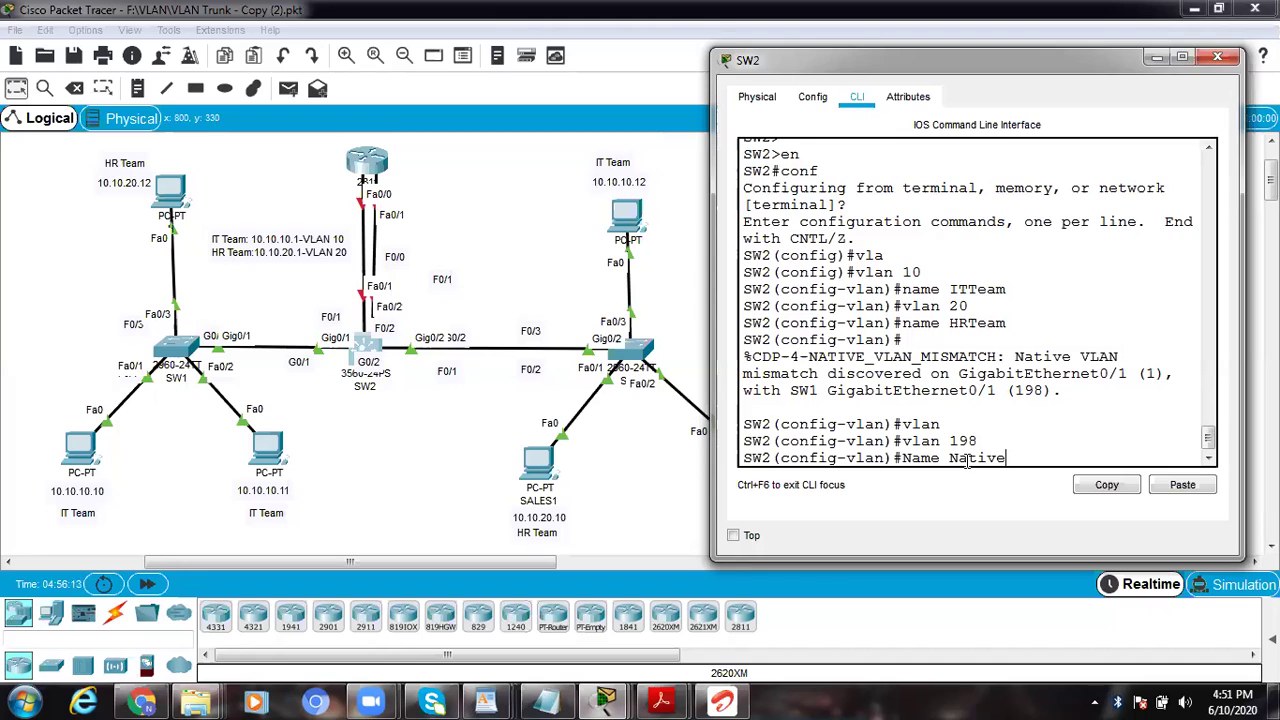
pyautogui.press('Return')
pyautogui.hotkey('ctrl', 'z')
pyautogui.hotkey('ctrl', 'z')
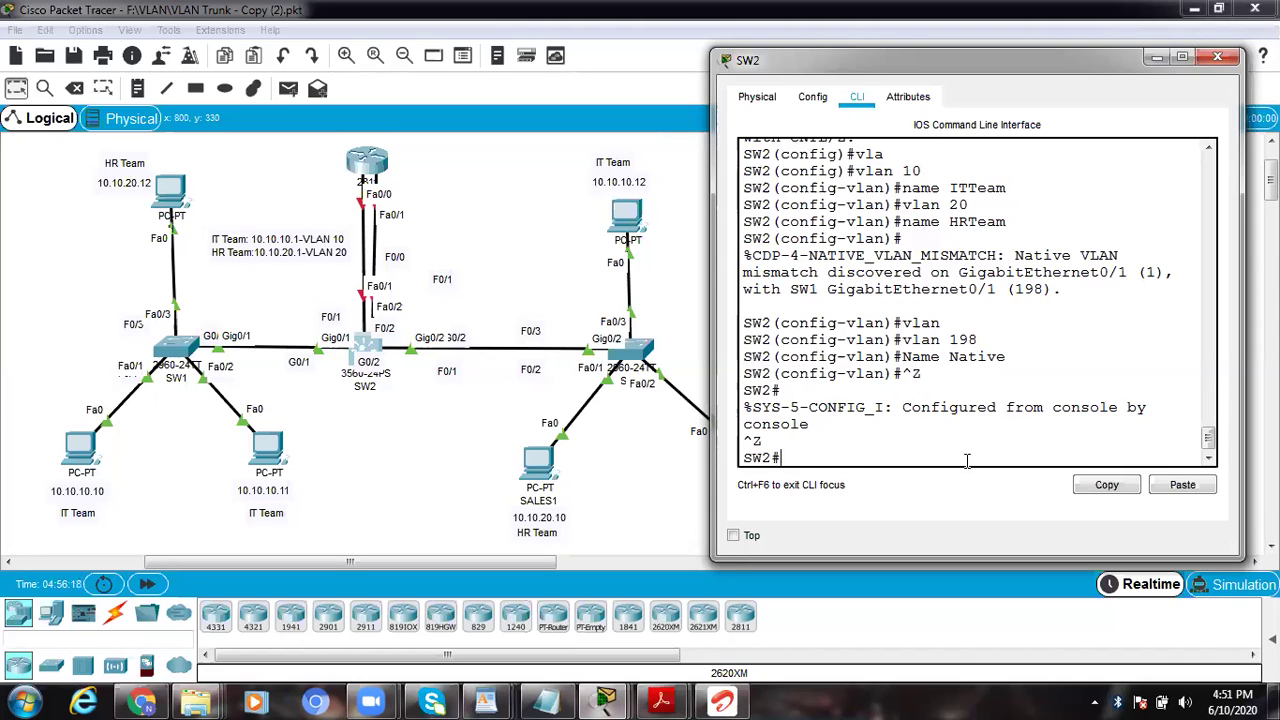
# Step: Display the brief VLAN table of SW2 and check its entries for VLANs 10, 20 and 198
pyautogui.write('sh vla')
pyautogui.press('Tab')
pyautogui.write('br')
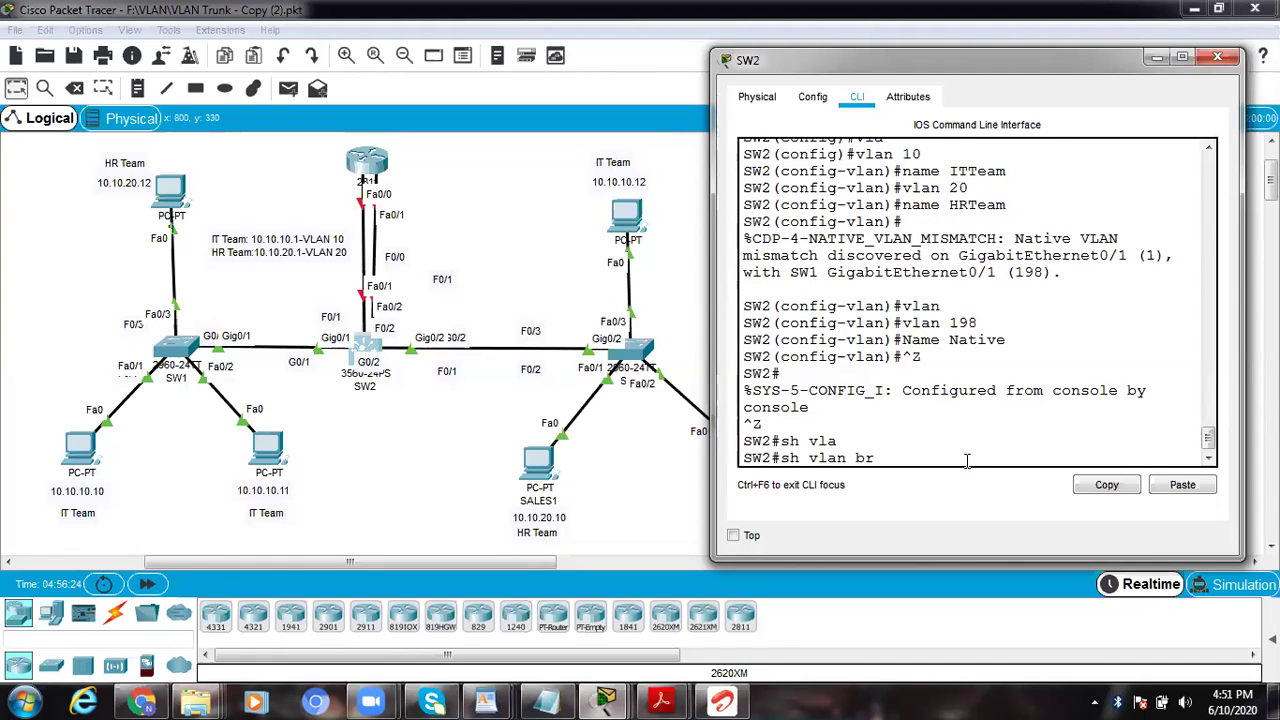
pyautogui.press('Return')
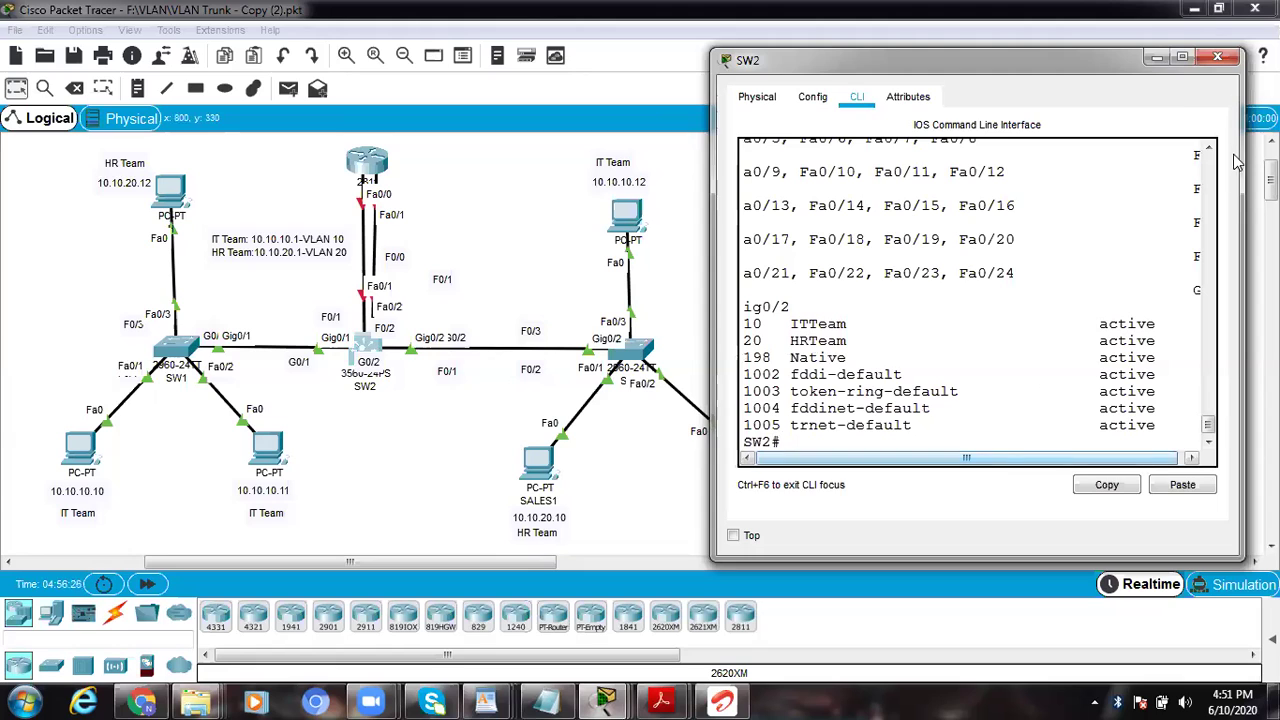
pyautogui.click(1181, 58)
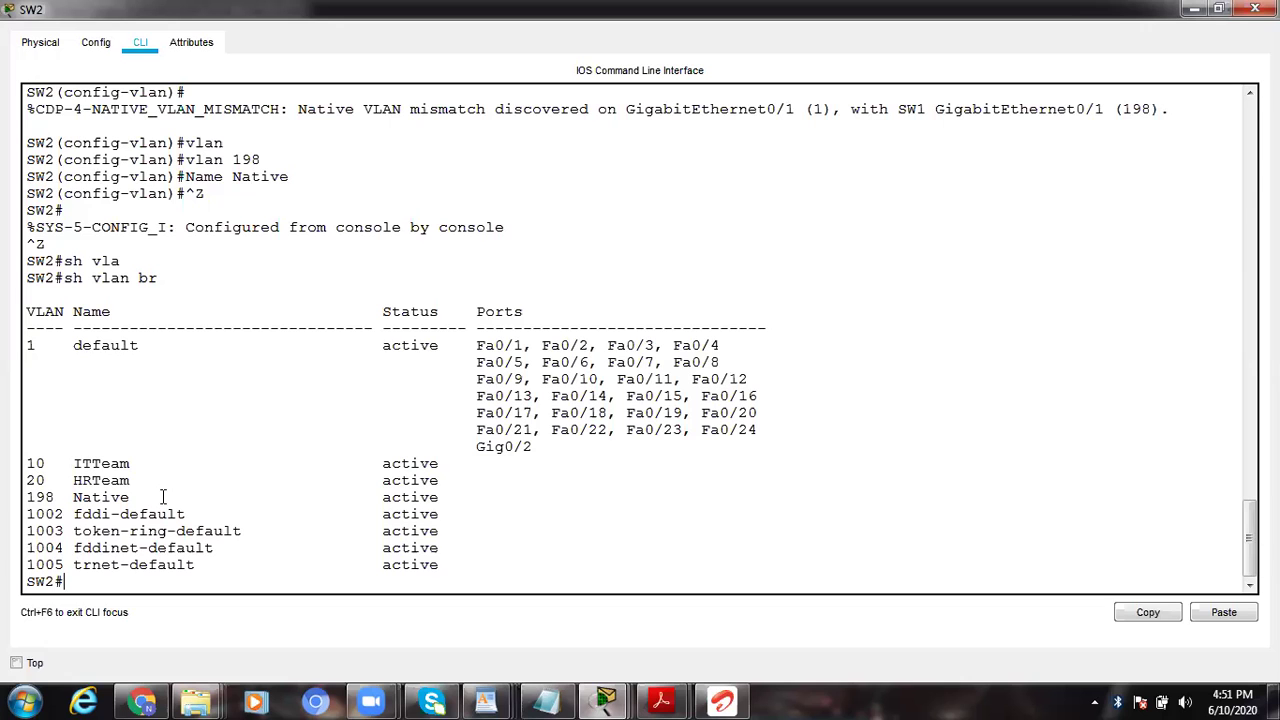
pyautogui.rightClick(1107, 14)
pyautogui.click(1140, 18)
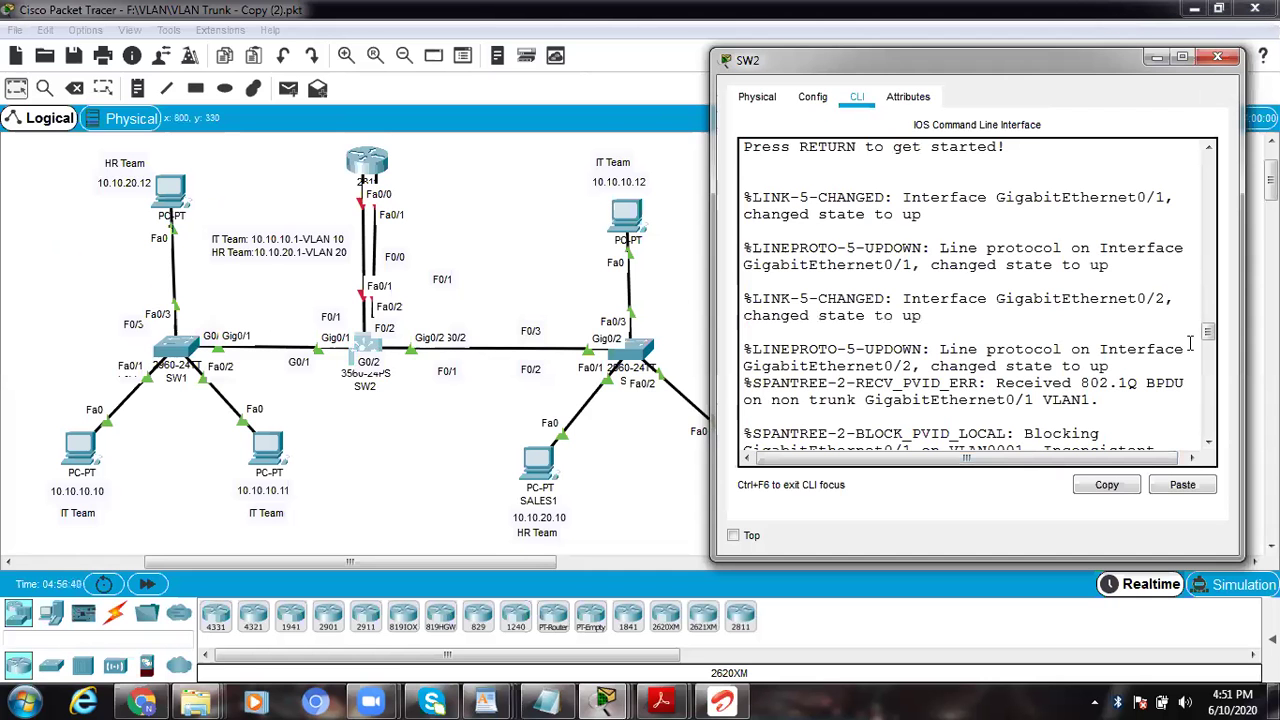
pyautogui.moveTo(1208, 333); pyautogui.dragTo(1211, 428)
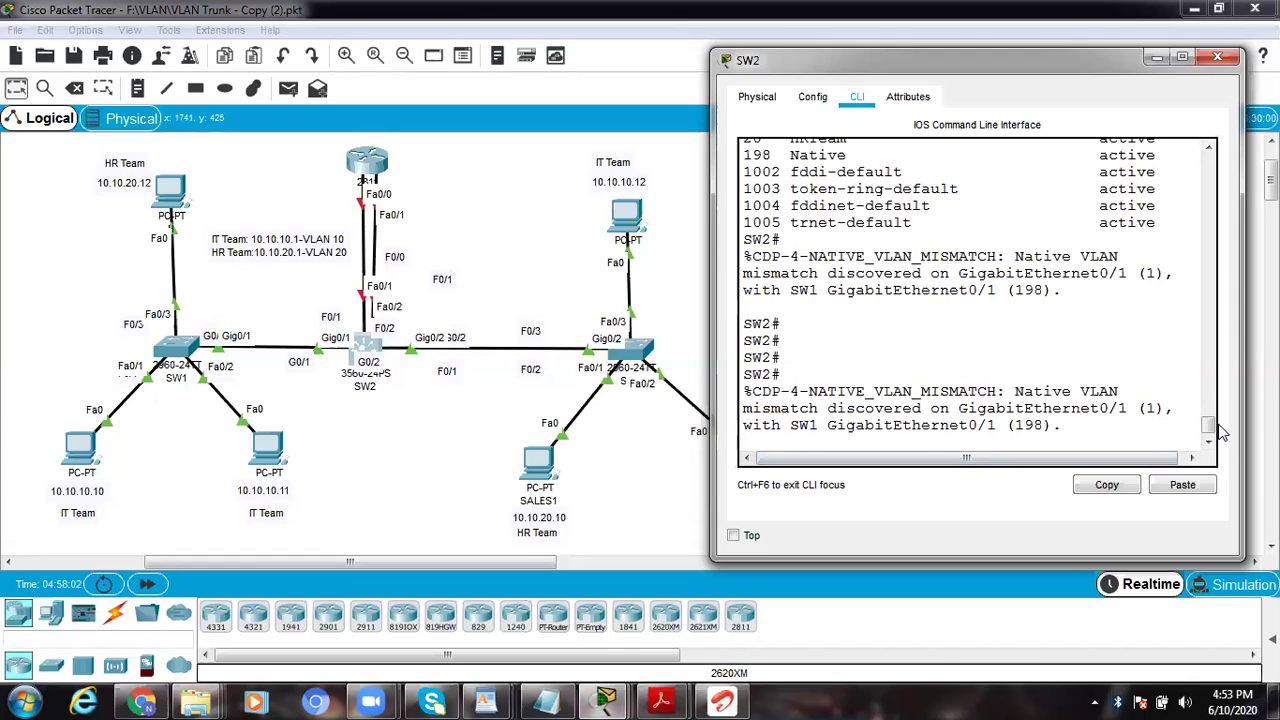
pyautogui.scroll(-1, 1210, 432)
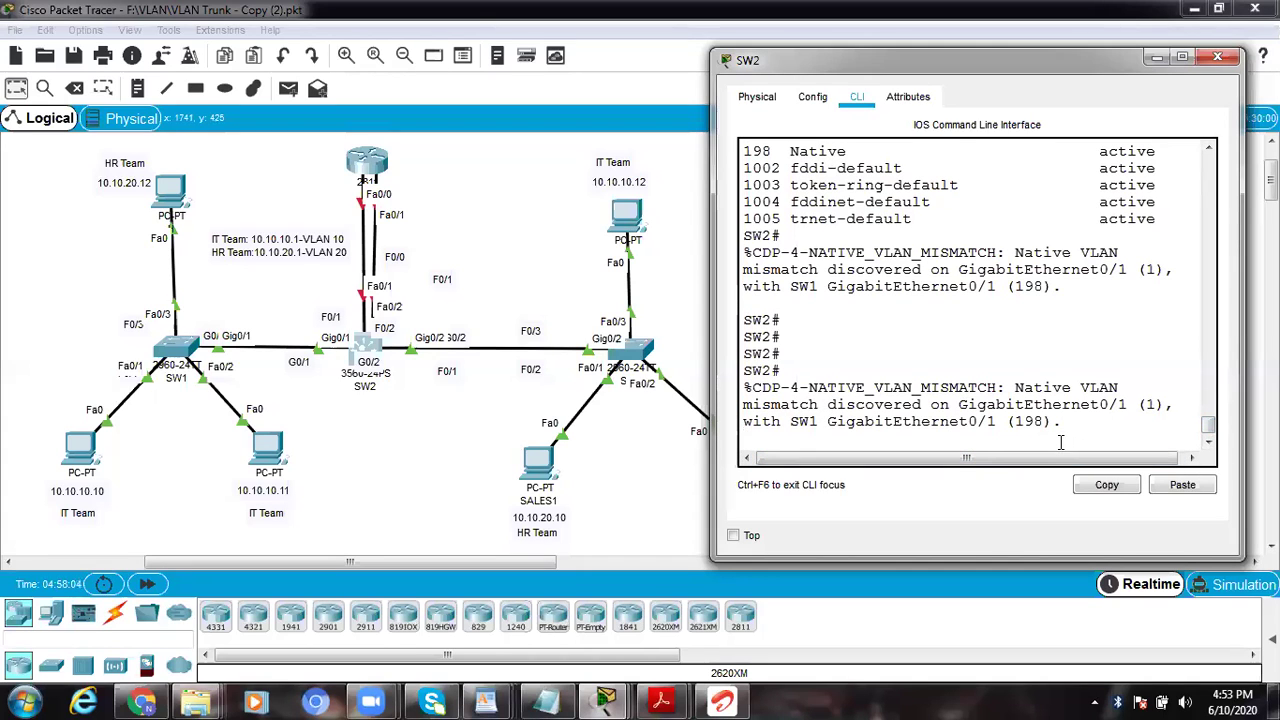
pyautogui.press('Return')
pyautogui.press('Return')
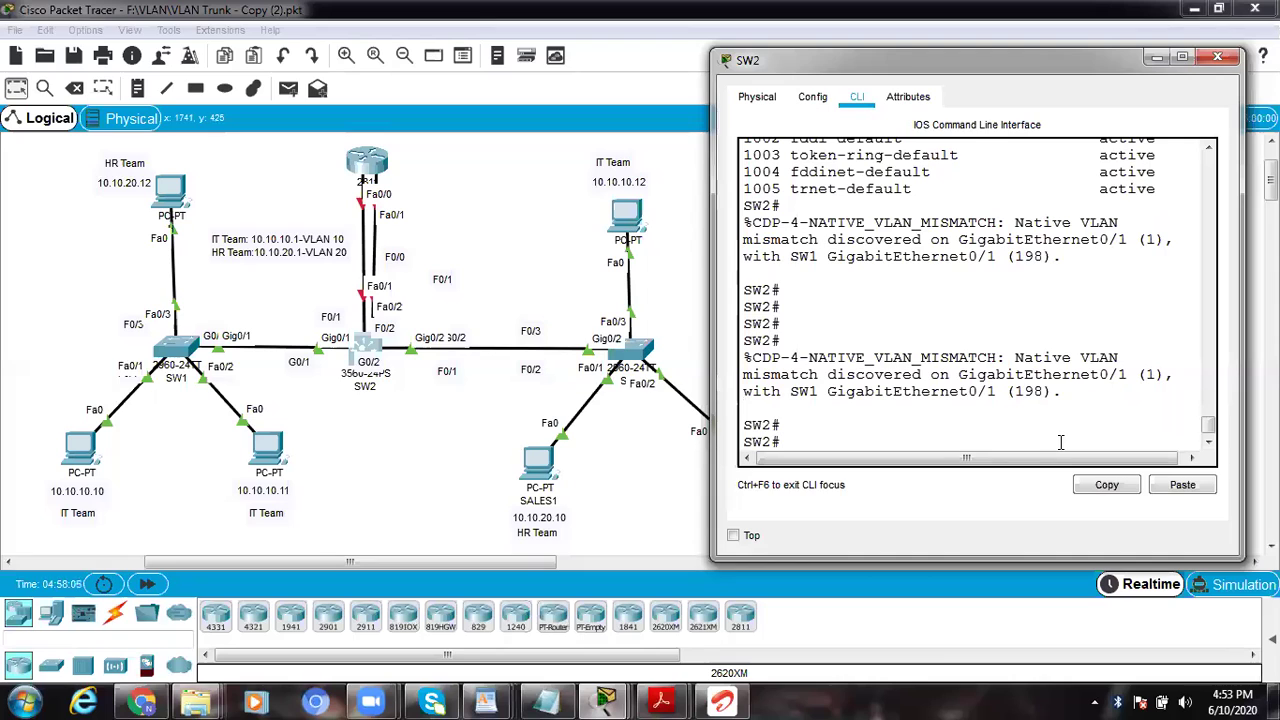
pyautogui.write('c')
pyautogui.press('Return')
pyautogui.press('Return')
pyautogui.press('Return')
pyautogui.press('Return')
pyautogui.press('Return')
pyautogui.press('Return')
pyautogui.press('Return')
pyautogui.press('Return')
pyautogui.press('Return')
pyautogui.press('Return')
pyautogui.press('Return')
pyautogui.press('Return')
pyautogui.press('Return')
pyautogui.press('Return')
pyautogui.press('Return')
pyautogui.press('Return')
pyautogui.press('Return')
pyautogui.press('Return')
pyautogui.press('Return')
pyautogui.press('Return')
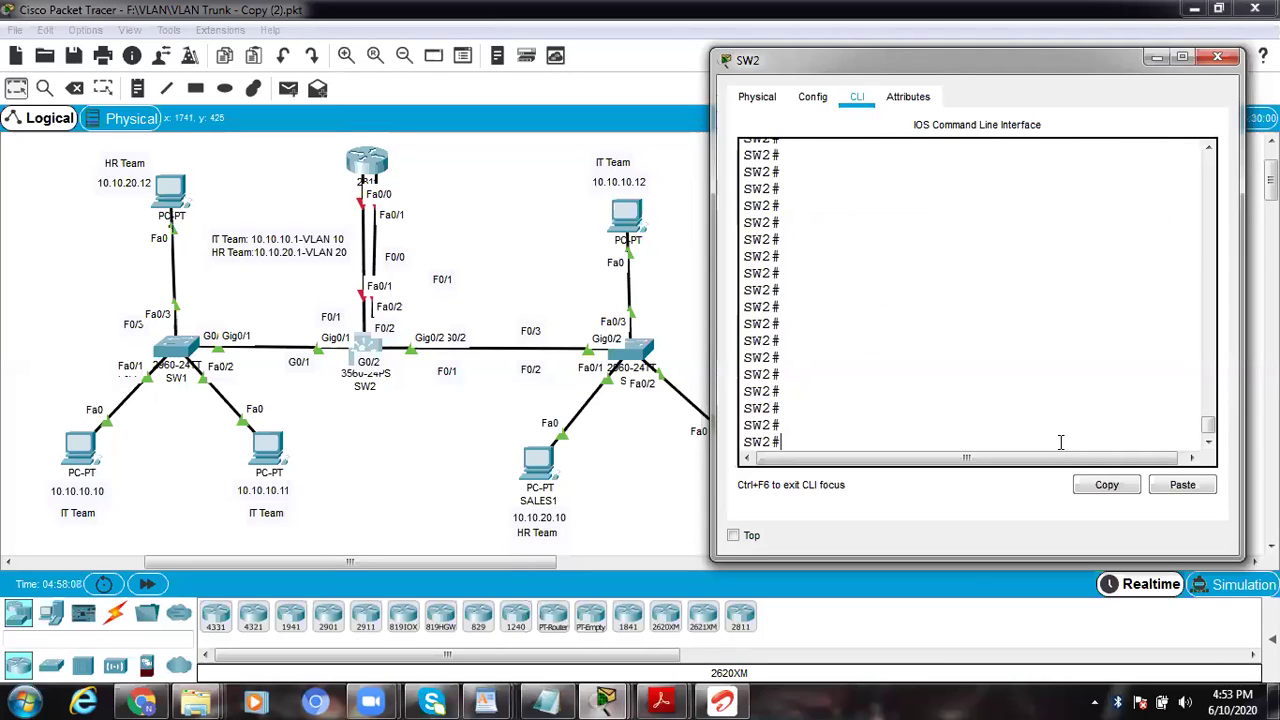
# Step: Enter global configuration mode from the terminal on SW2 and open the configuration of interface gigabitEthernet 0/1
pyautogui.write('conf')
pyautogui.press('Tab')
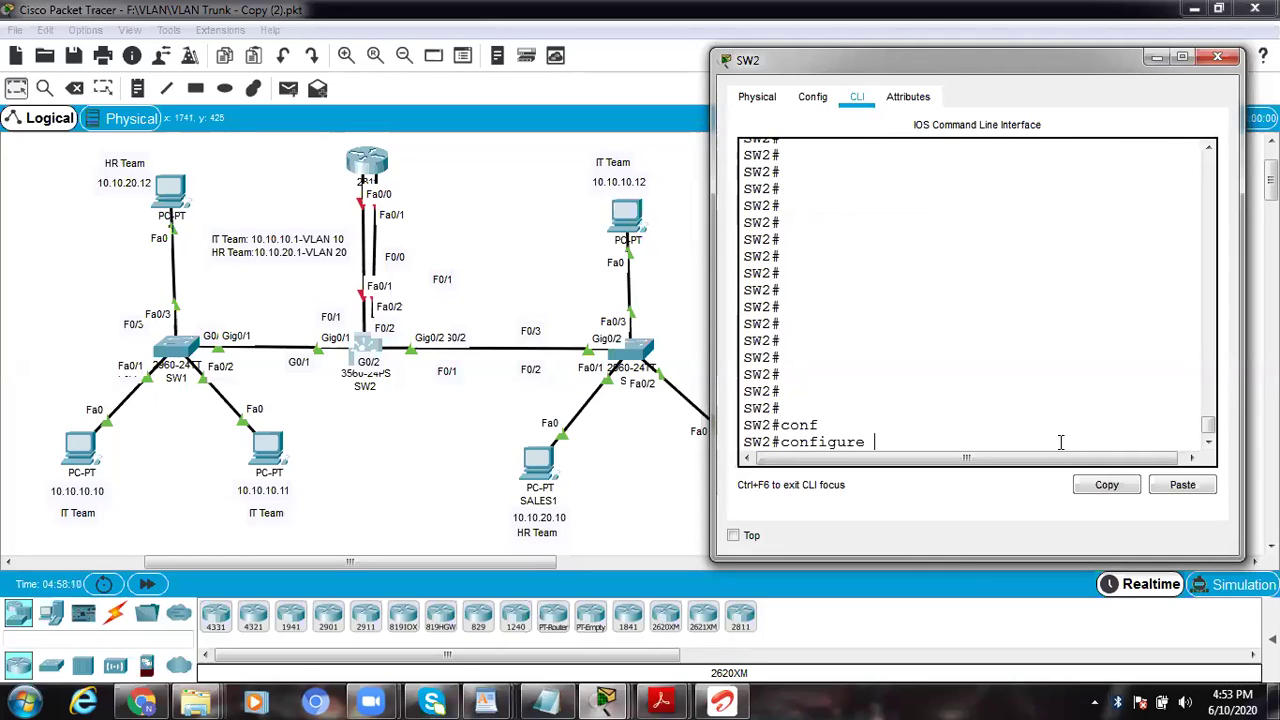
pyautogui.press('Return')
pyautogui.press('Return')
pyautogui.write('int')
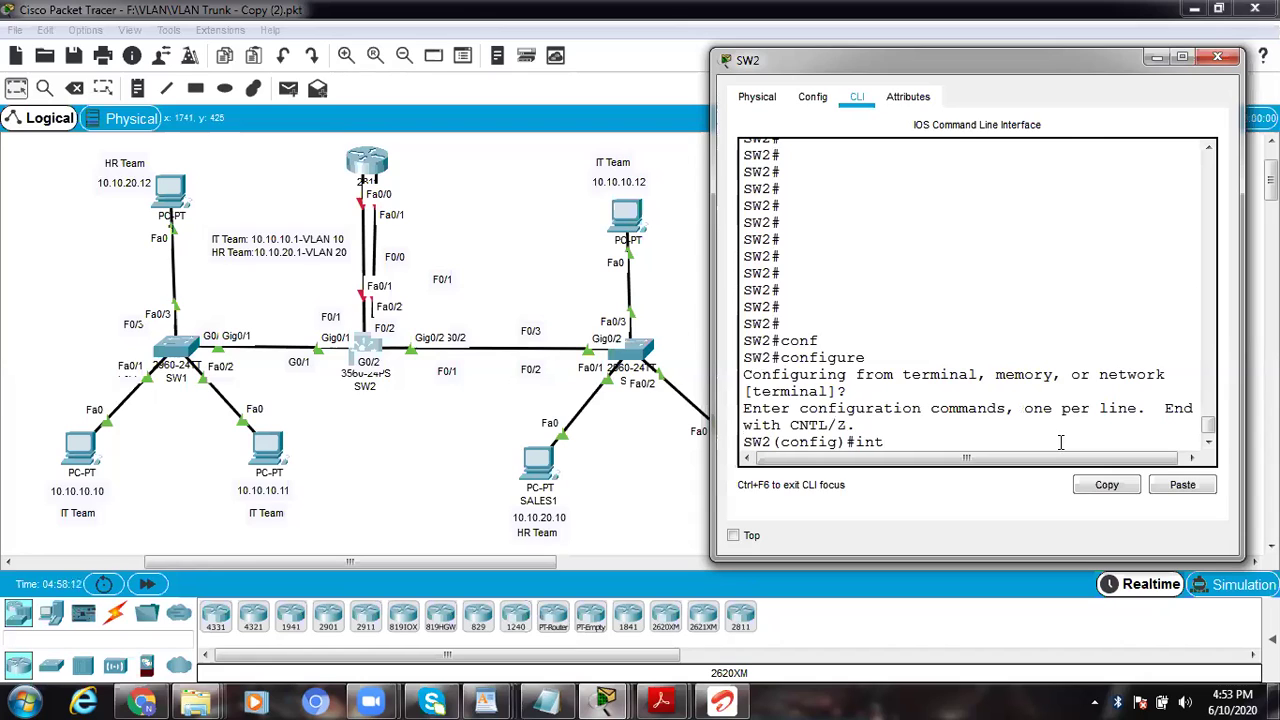
pyautogui.press('Tab')
pyautogui.write('gi')
pyautogui.press('Tab')
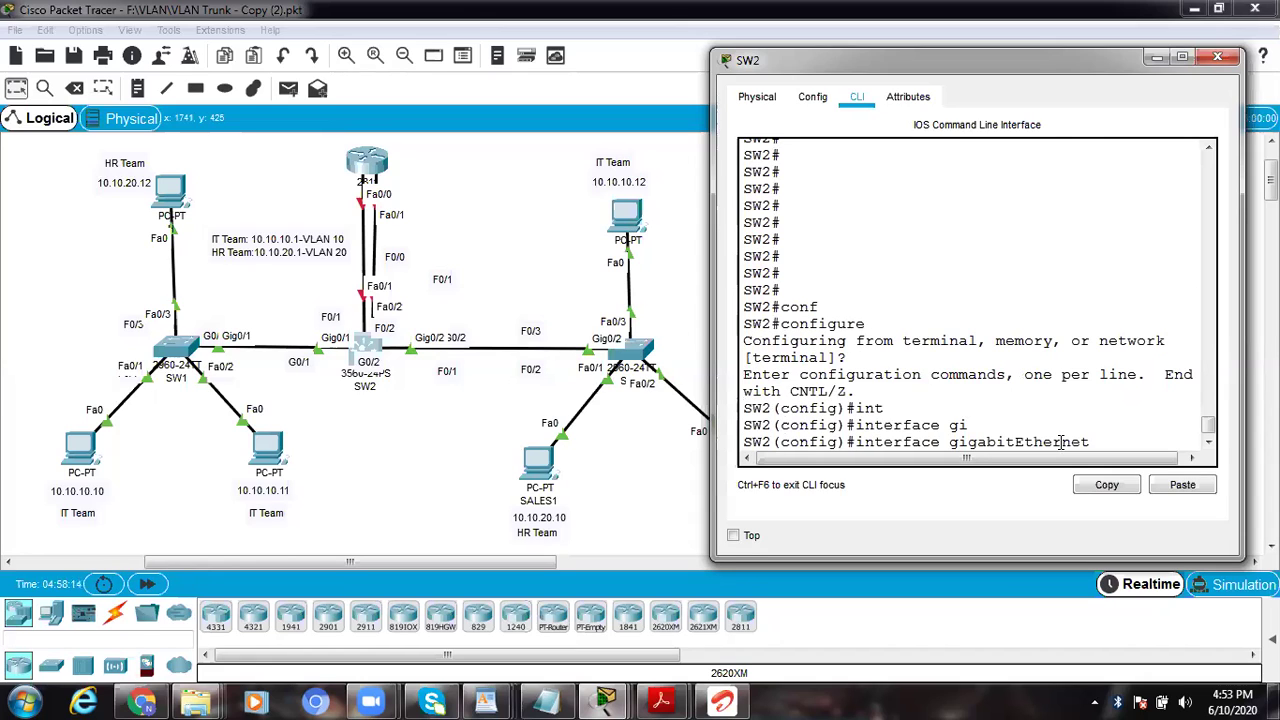
pyautogui.write('0/1')
pyautogui.press('Return')
# Step: Try to set the switchport mode of gigabitEthernet 0/1 on SW2 to trunk
pyautogui.write('swi')
pyautogui.press('Tab')
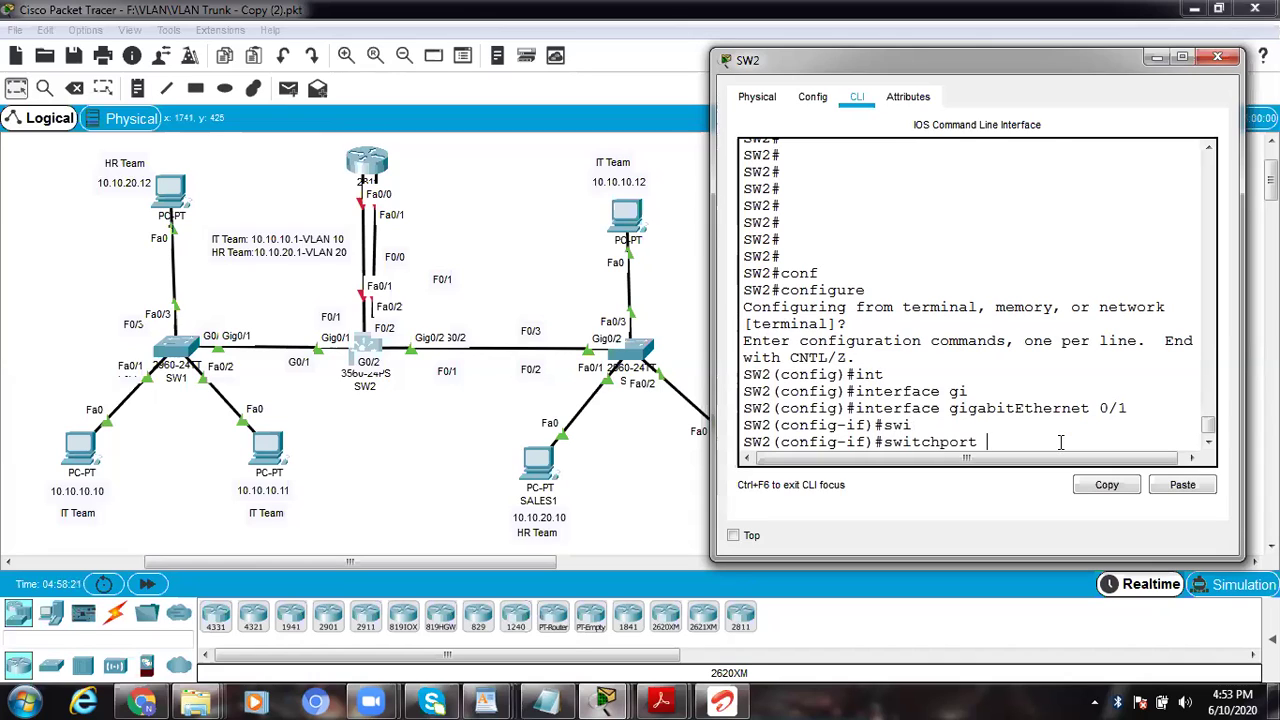
pyautogui.write('mode trunk')
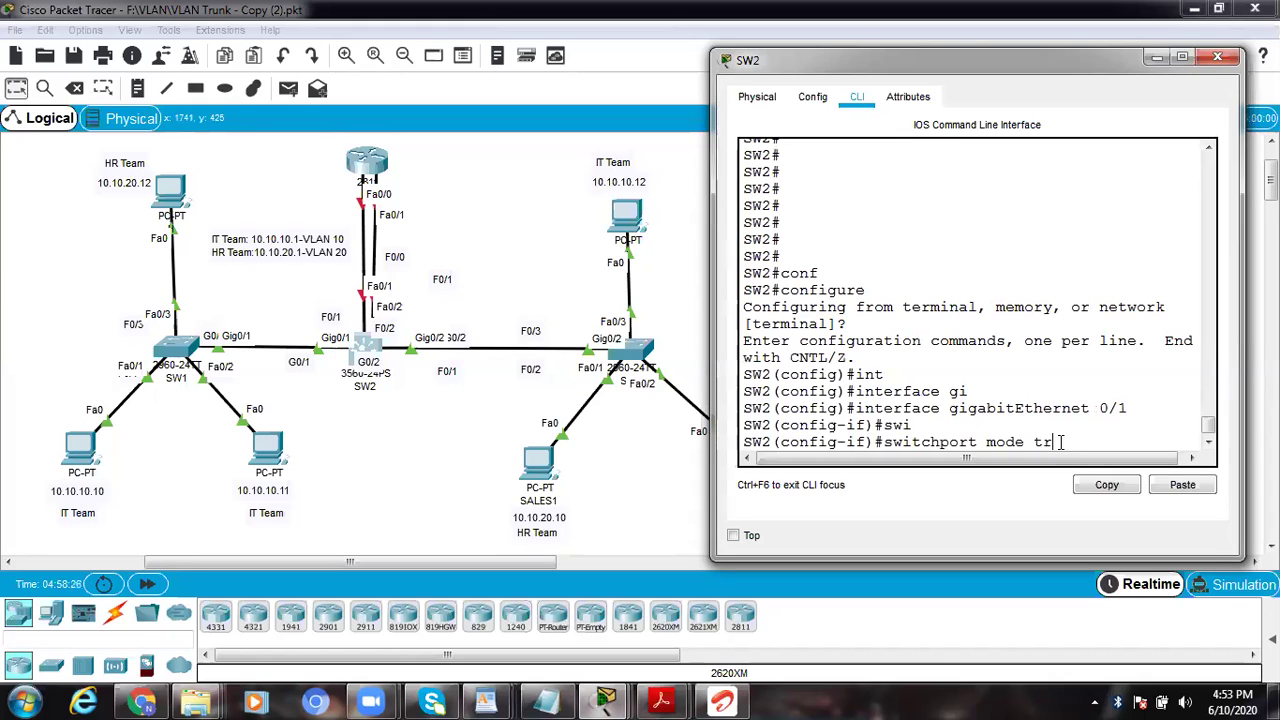
pyautogui.press('Tab')
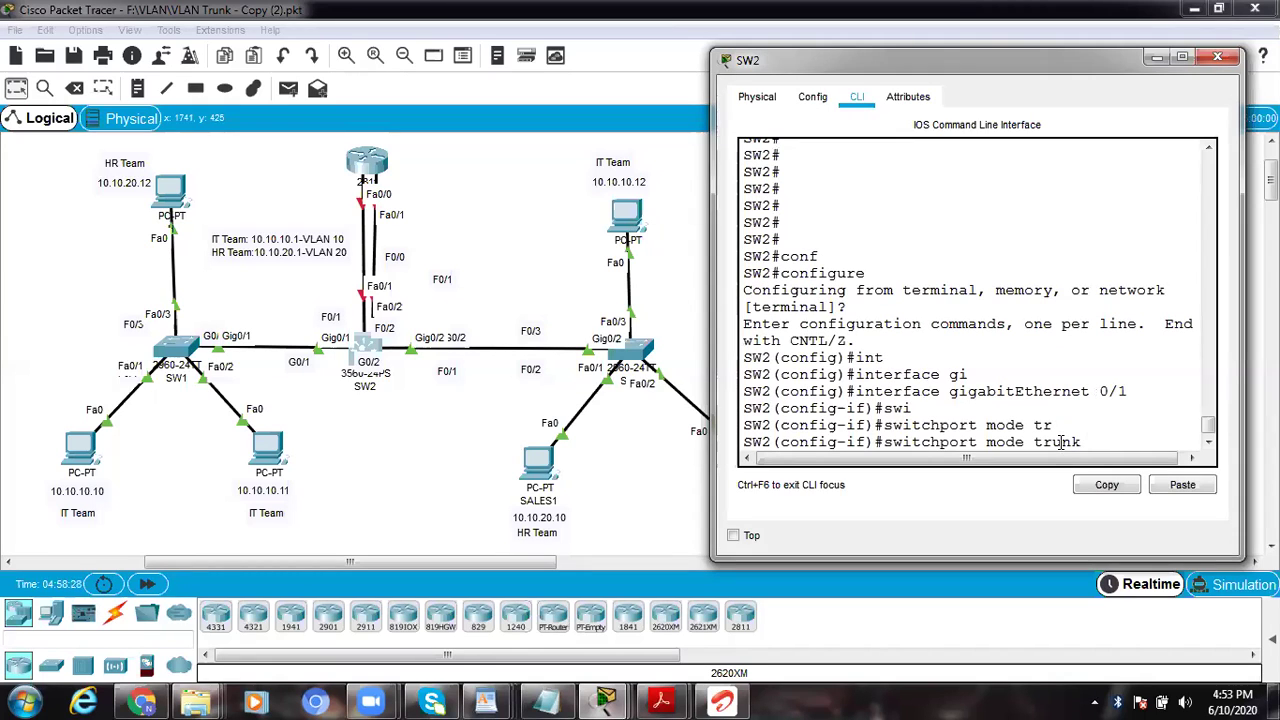
pyautogui.press('Return')
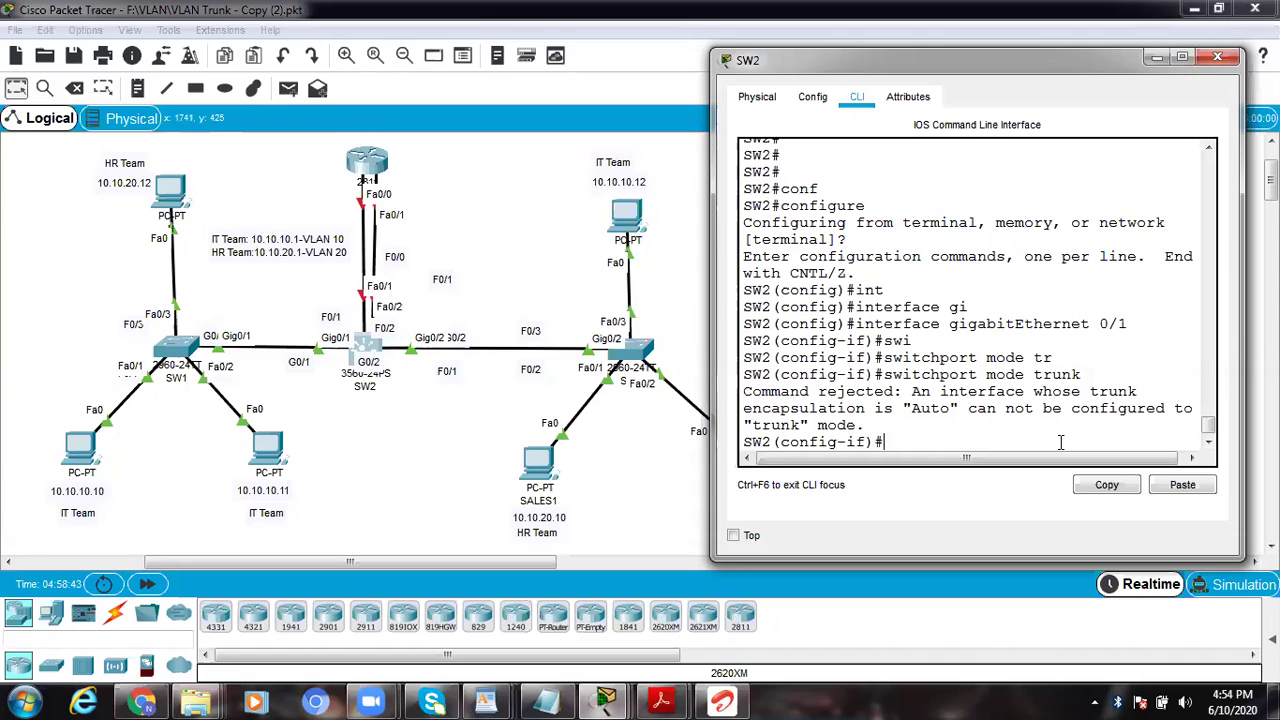
pyautogui.write('swi')
pyautogui.press('Tab')
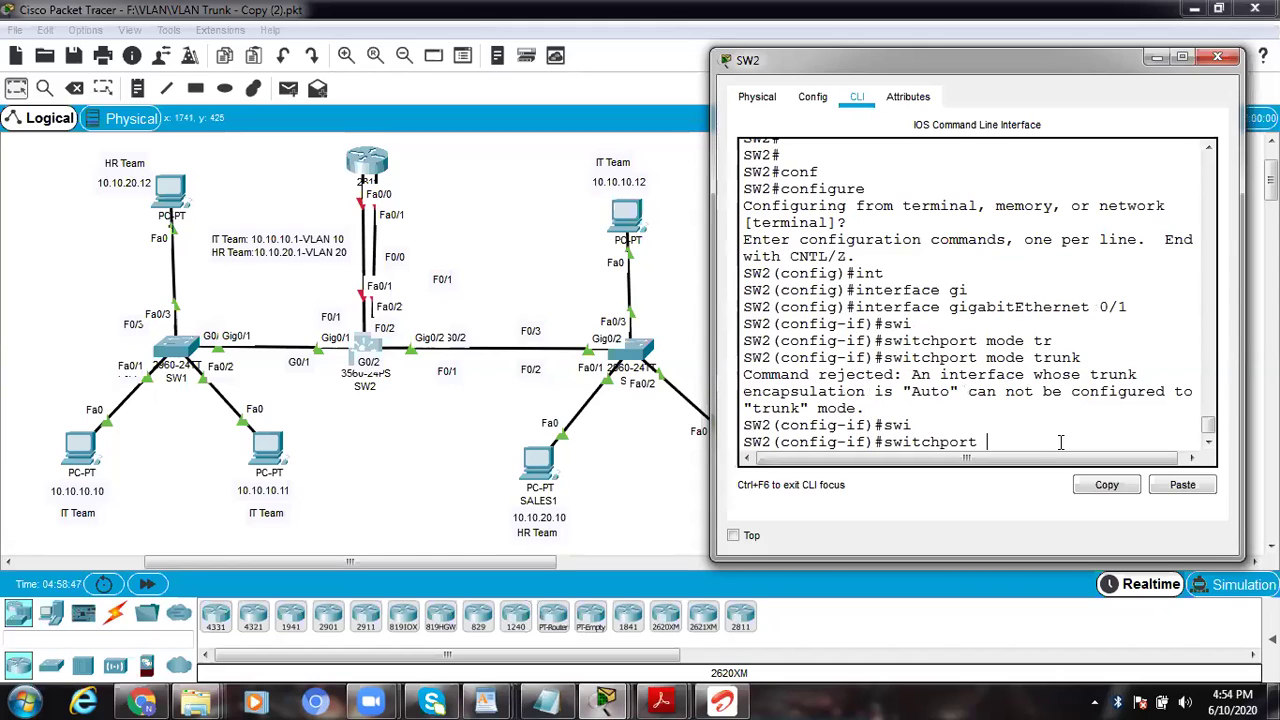
pyautogui.write('tr')
pyautogui.press('Tab')
pyautogui.write('en')
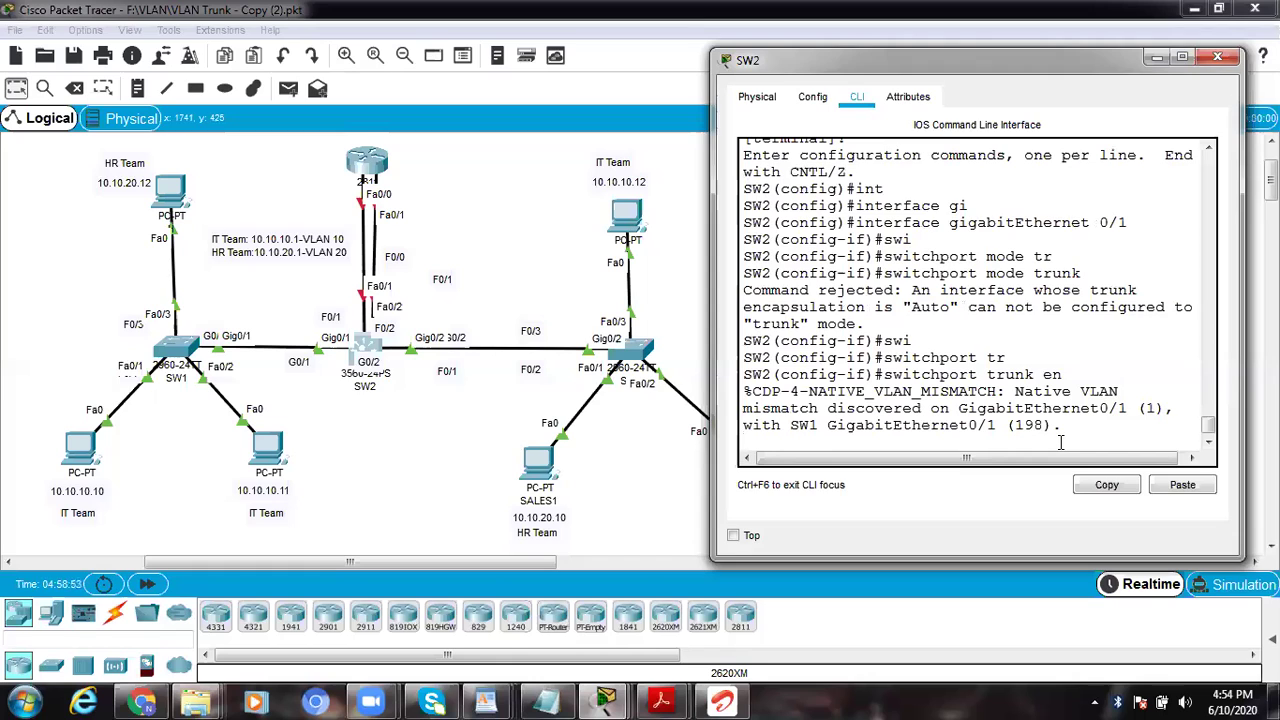
pyautogui.press('Return')
pyautogui.press('Return')
# Step: Set the trunk encapsulation of gigabitEthernet 0/1 on SW2 to dot1q
pyautogui.write('swit')
pyautogui.press('Tab')
pyautogui.write('trun')
pyautogui.press('Tab')
pyautogui.write('en')
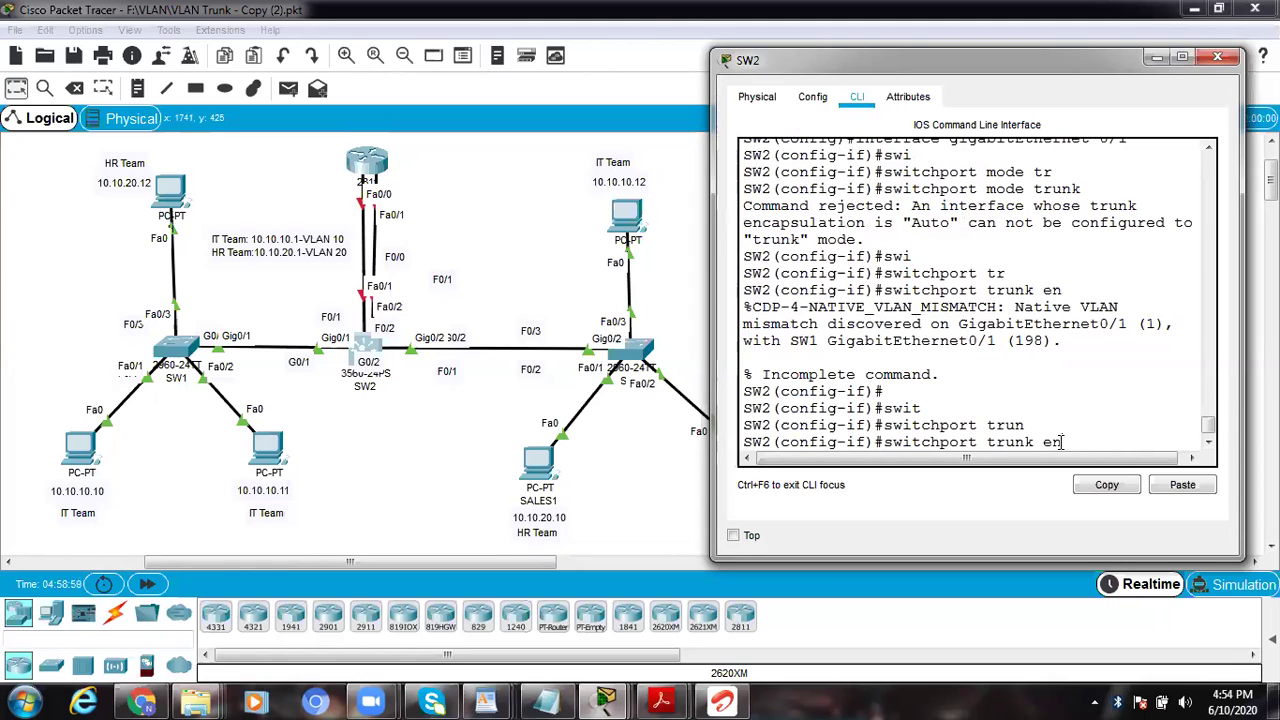
pyautogui.write('ca')
pyautogui.press('Tab')
pyautogui.write('do')
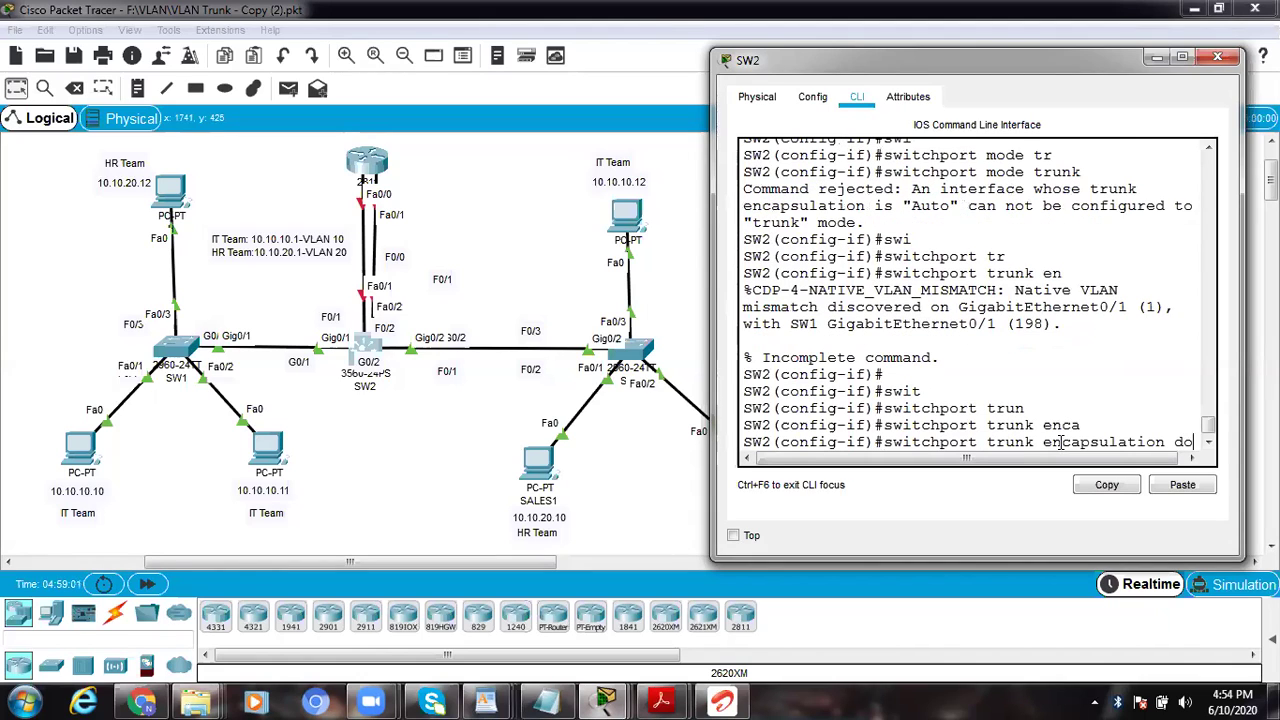
pyautogui.write('t1q')
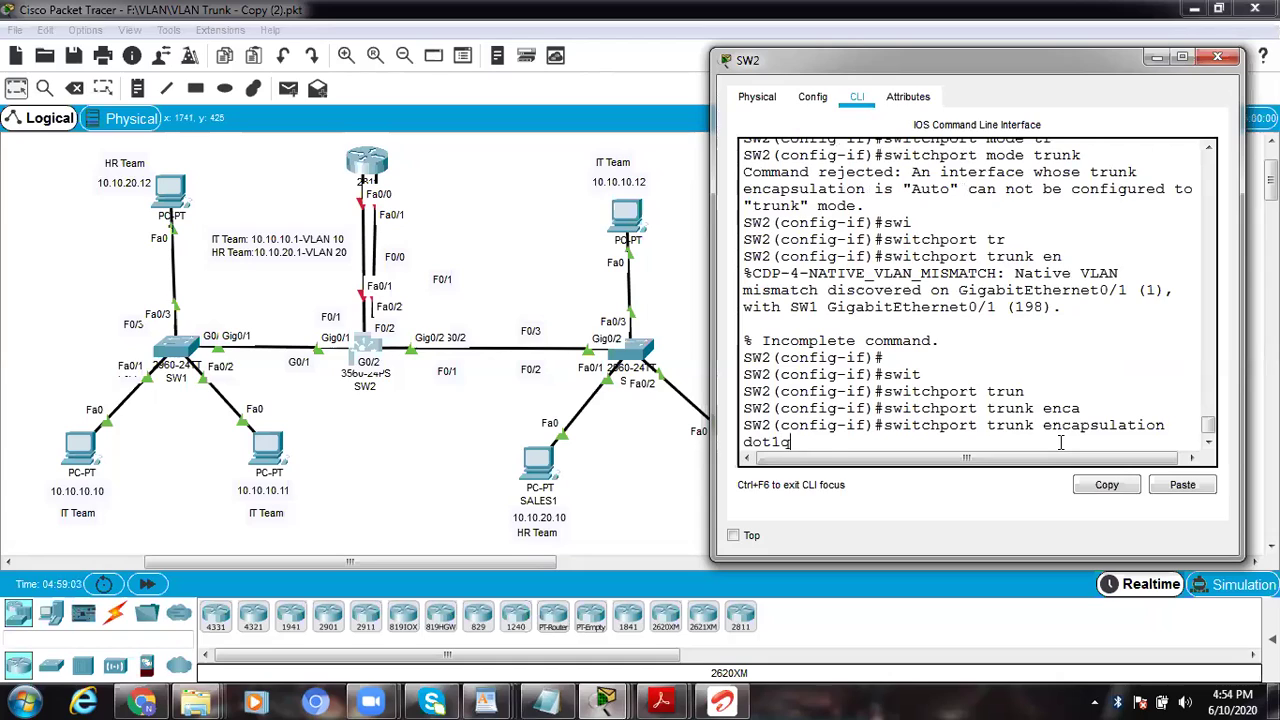
pyautogui.press('Return')
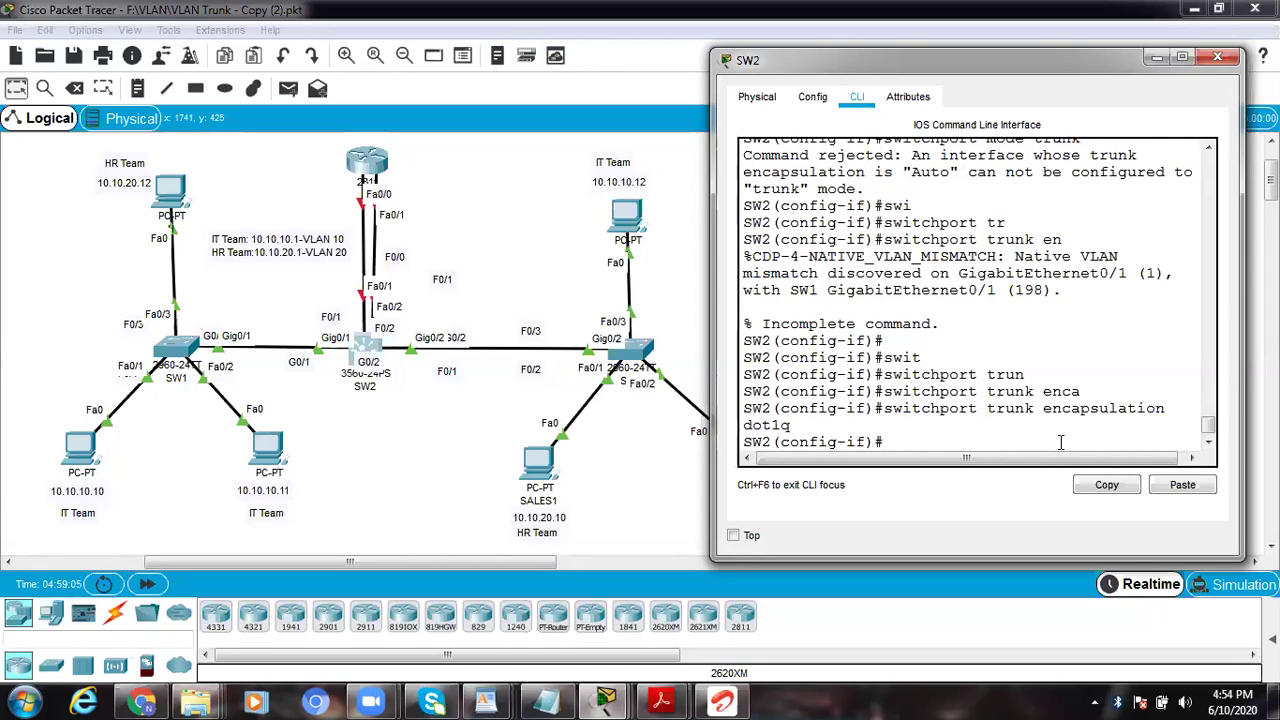
# Step: Set the switchport mode of gigabitEthernet 0/1 on SW2 to trunk
pyautogui.write('switc')
pyautogui.press('Tab')
pyautogui.write('mode tr')
pyautogui.press('Tab')
pyautogui.press('Return')
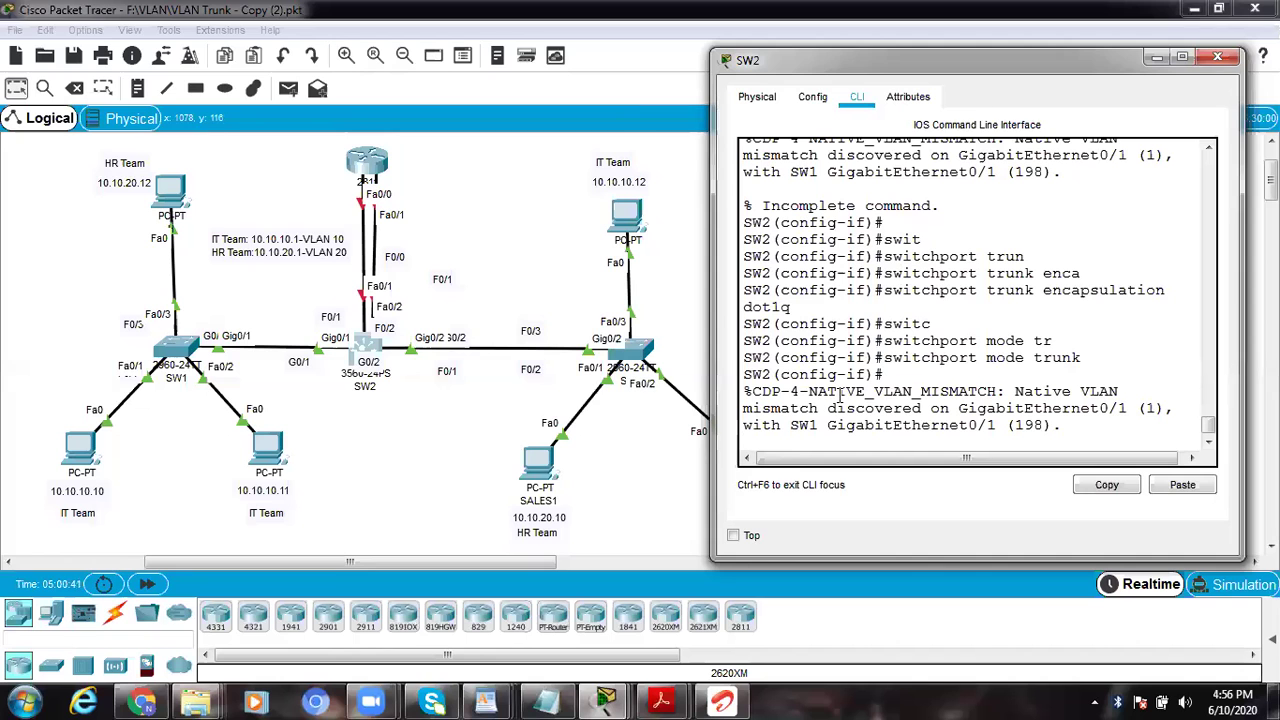
pyautogui.press('Return')
pyautogui.press('Return')
pyautogui.press('Return')
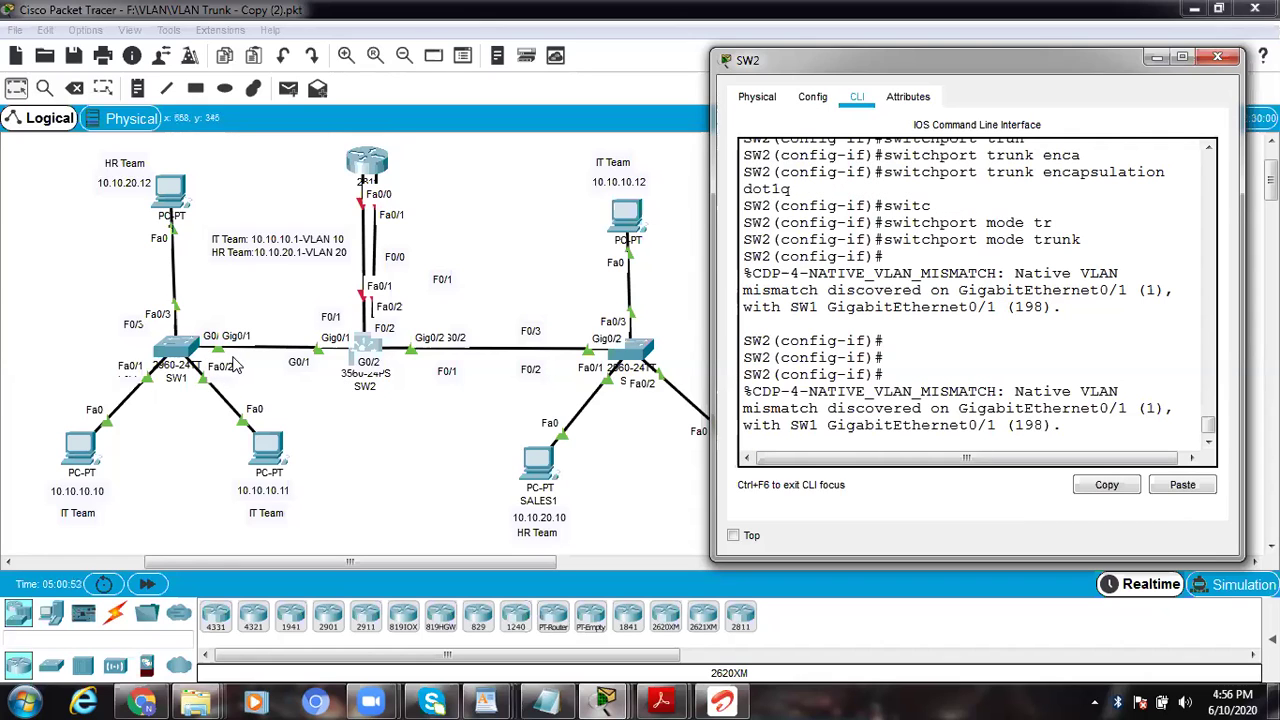
pyautogui.press('Return')
pyautogui.press('Return')
pyautogui.press('Return')
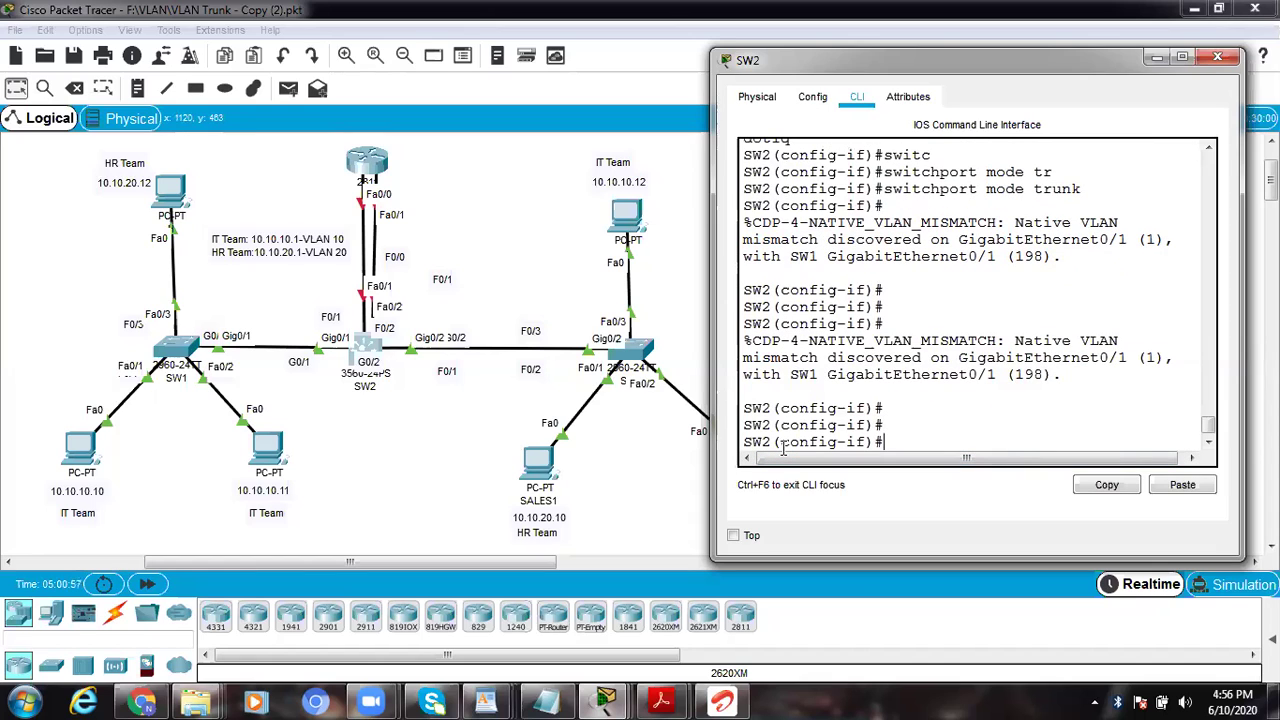
pyautogui.press('Return')
pyautogui.press('Return')
pyautogui.press('Return')
pyautogui.press('Return')
pyautogui.press('Return')
pyautogui.press('Return')
pyautogui.press('Return')
pyautogui.press('Return')
pyautogui.press('Return')
pyautogui.press('Return')
pyautogui.press('Return')
pyautogui.press('Return')
pyautogui.press('Return')
pyautogui.press('Return')
pyautogui.press('Return')
pyautogui.press('Return')
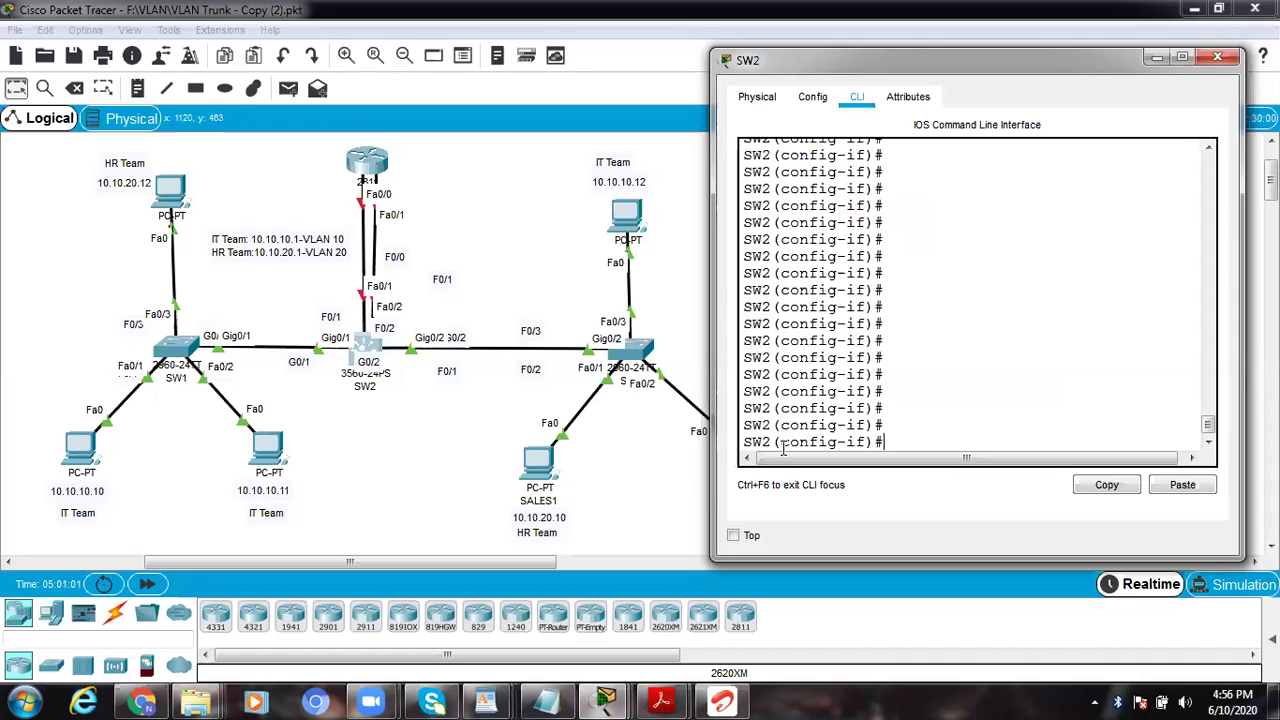
# Step: Leave configuration mode on SW2, re-enter global configuration from the terminal, and reopen interface gigabitEthernet 0/1
pyautogui.hotkey('ctrl', 'z')
pyautogui.hotkey('ctrl', 'z')
pyautogui.write('int')
pyautogui.press('Tab')
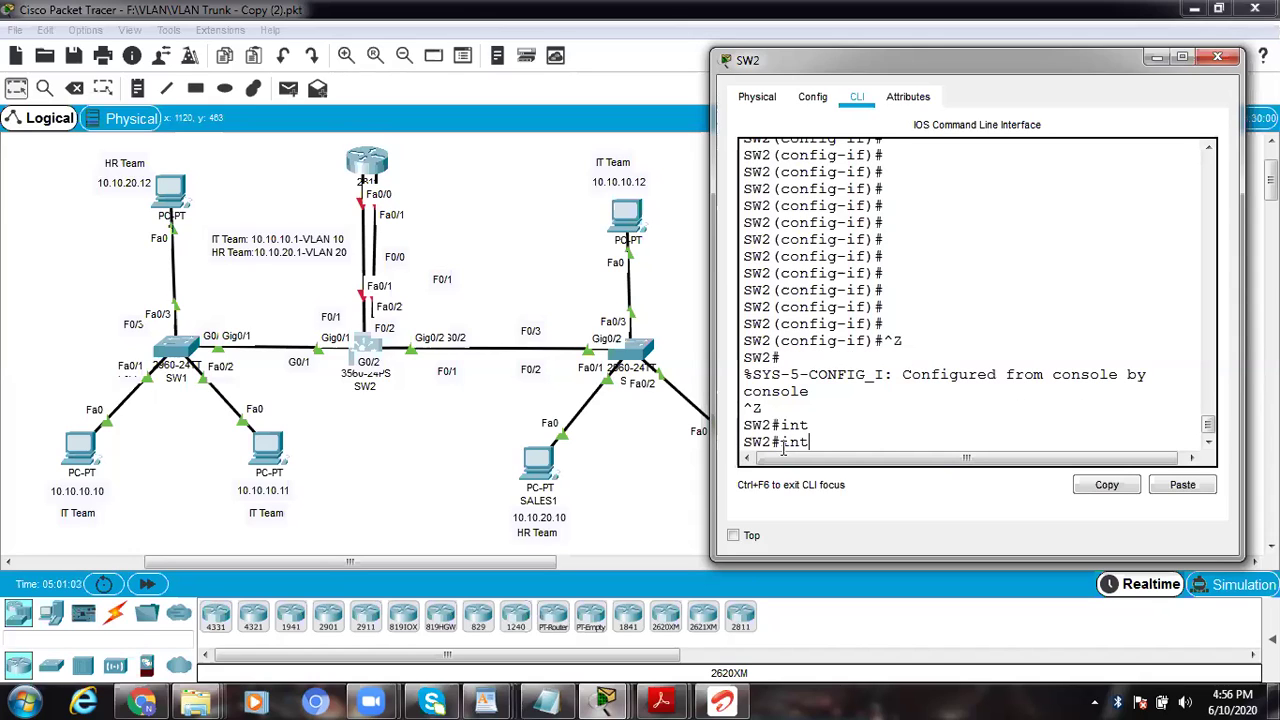
pyautogui.press('BackSpace')
pyautogui.press('BackSpace')
pyautogui.press('BackSpace')
pyautogui.press('BackSpace')
pyautogui.write('cong')
pyautogui.write('f')
pyautogui.press('Return')
pyautogui.write('int')
pyautogui.press('Tab')
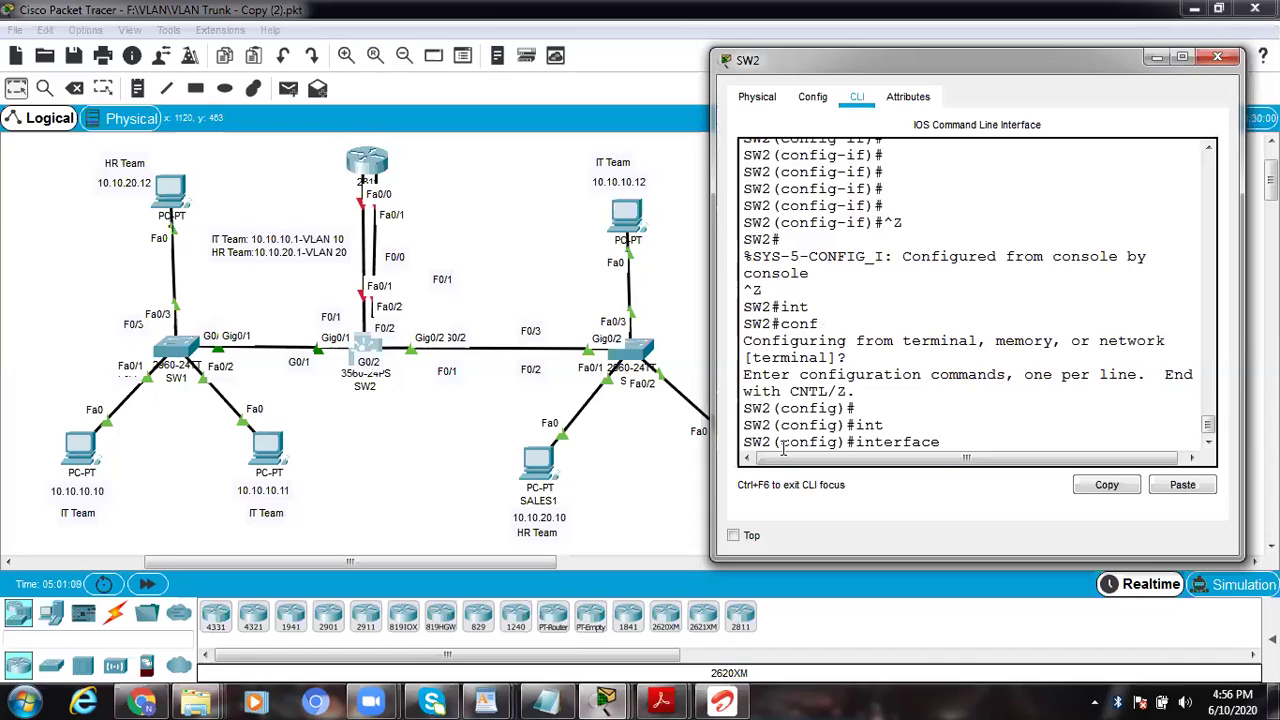
pyautogui.write('gi')
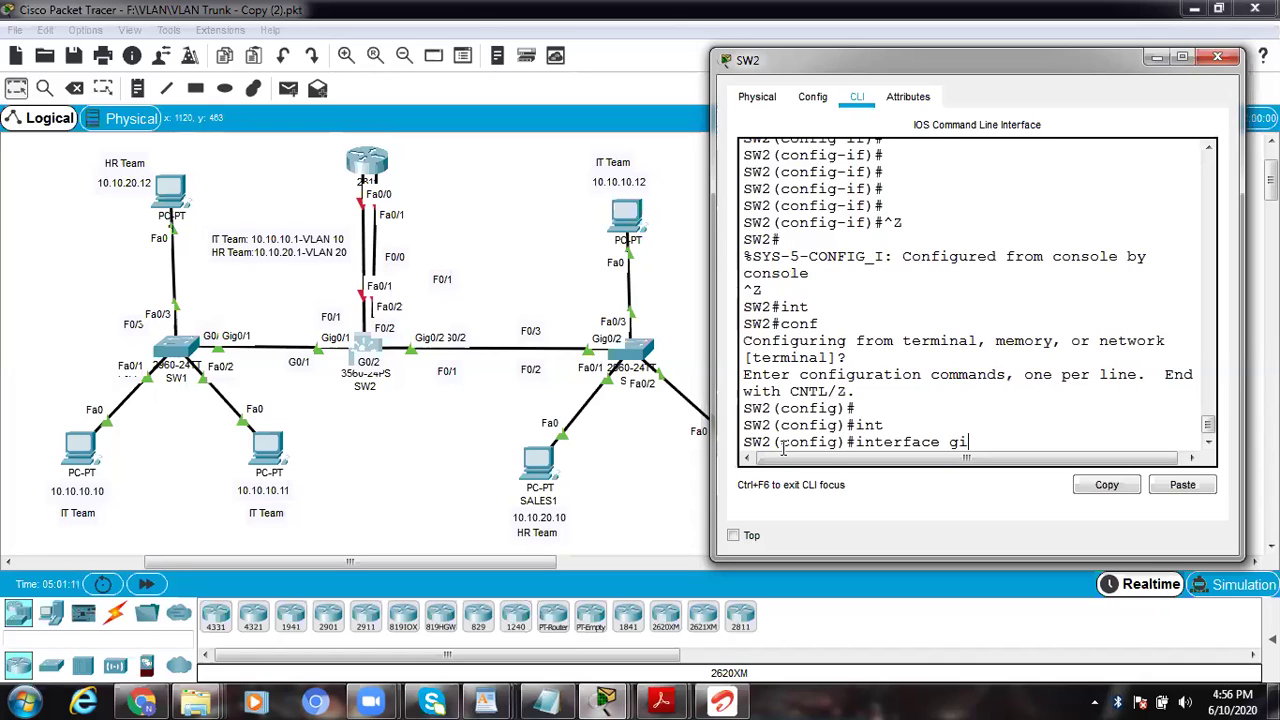
pyautogui.press('Tab')
pyautogui.write('0/1')
pyautogui.press('Return')
# Step: Reapply trunk as the switchport mode of gigabitEthernet 0/1 on SW2
pyautogui.write('swi')
pyautogui.press('Tab')
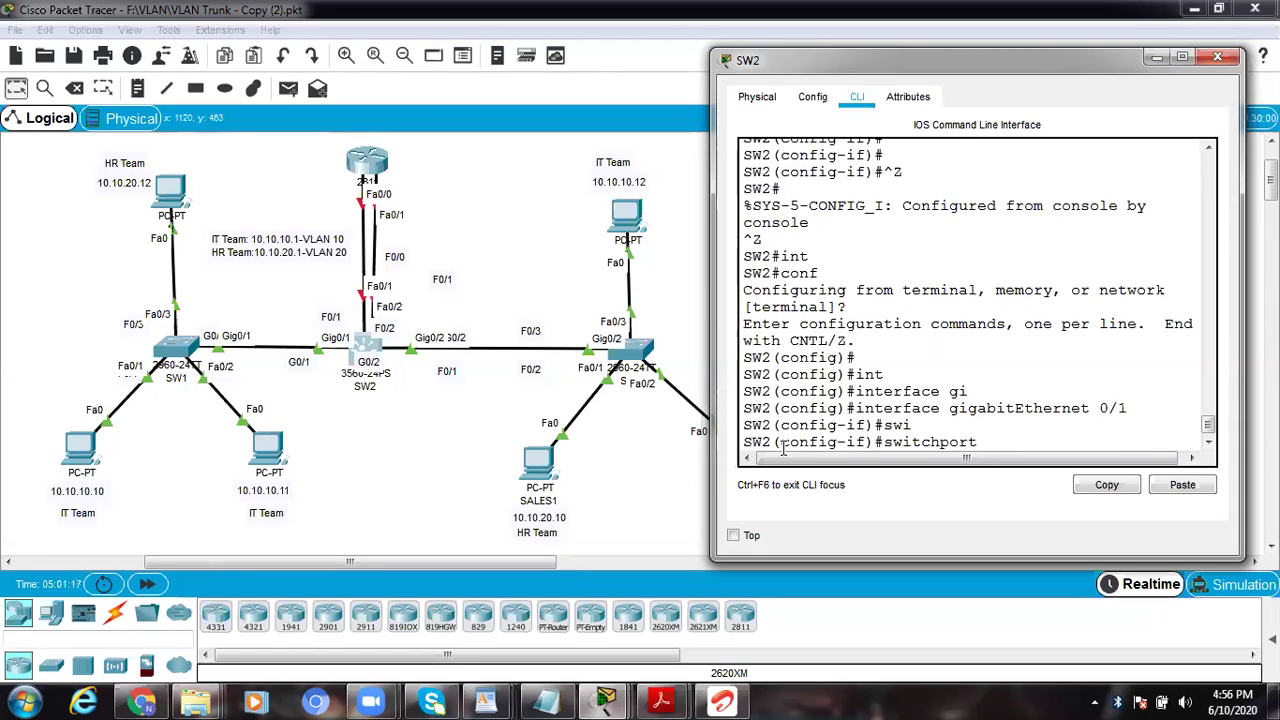
pyautogui.write('mode tru')
pyautogui.press('Tab')
pyautogui.press('Return')
# Step: Set the trunk native VLAN of gigabitEthernet 0/1 on SW2 to 198
pyautogui.write('swit')
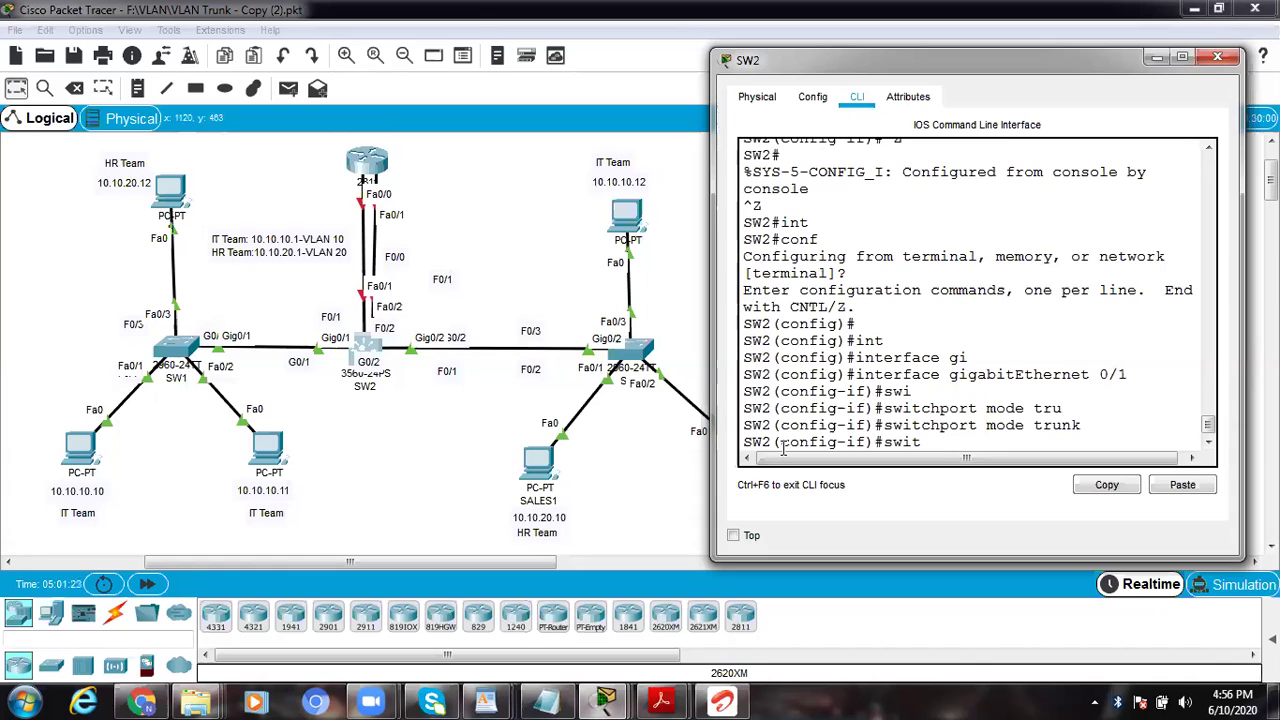
pyautogui.press('Tab')
pyautogui.write('trunk')
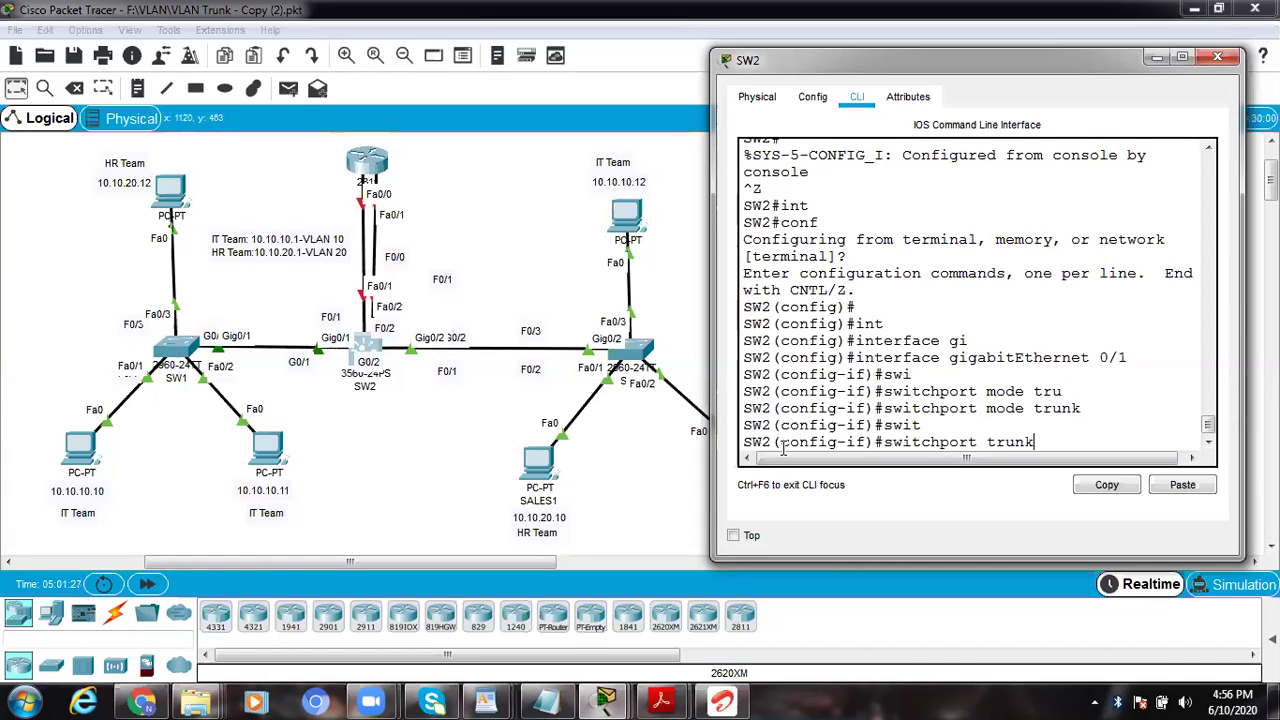
pyautogui.press('Tab')
pyautogui.write('na')
pyautogui.press('Tab')
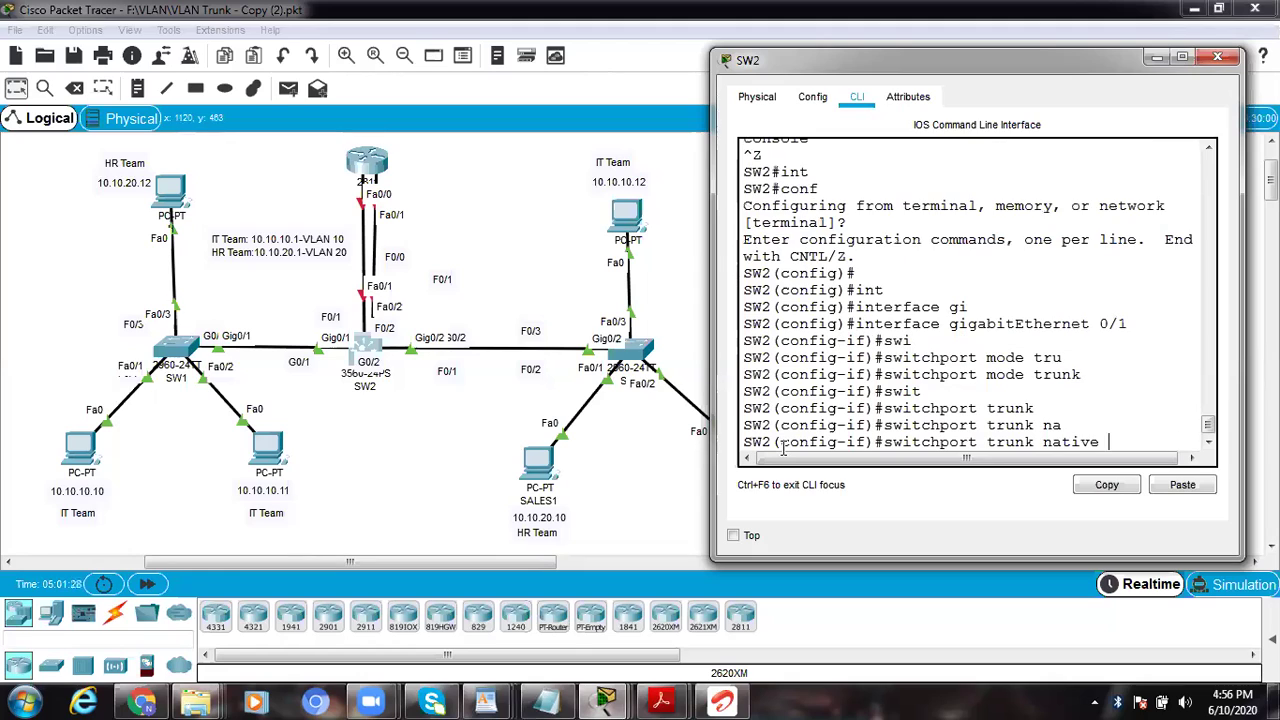
pyautogui.write('vla')
pyautogui.press('Tab')
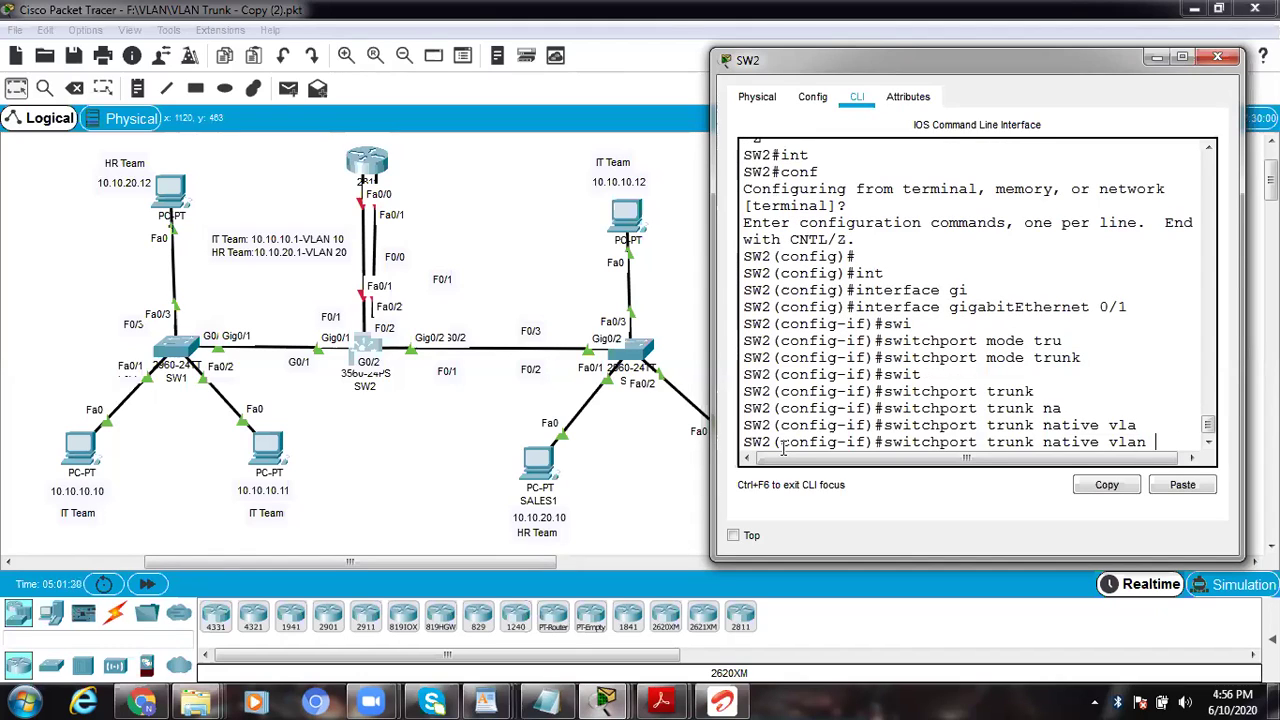
pyautogui.write('198')
pyautogui.press('Return')
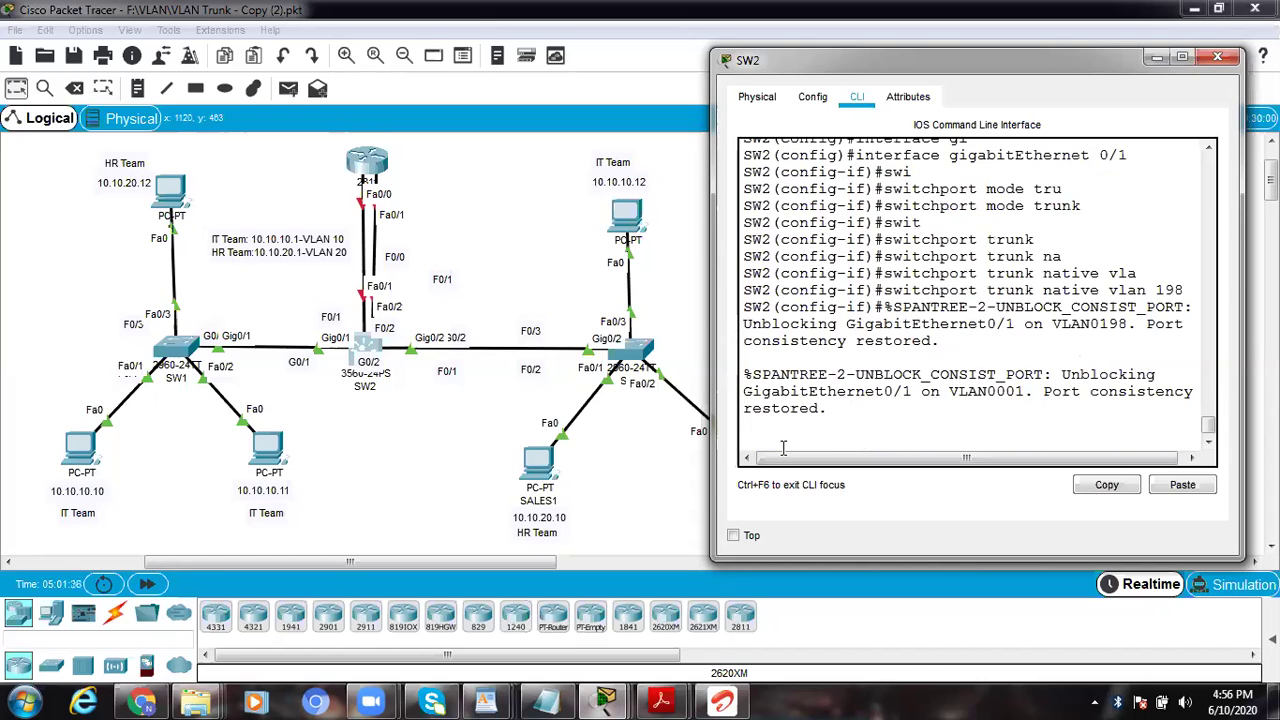
# Step: Leave configuration mode on SW2 and return to a clean privileged EXEC prompt
pyautogui.hotkey('ctrl', 'z')
pyautogui.hotkey('ctrl', 'z')
pyautogui.hotkey('ctrl', 'z')
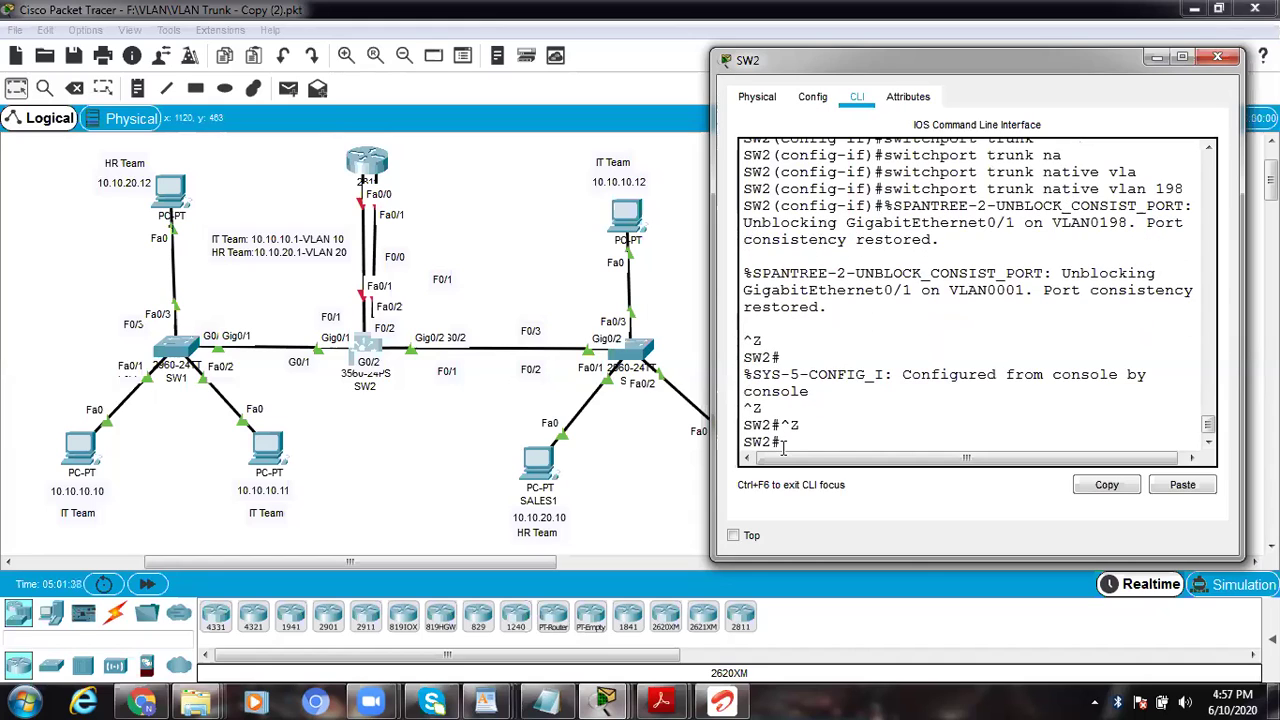
pyautogui.hotkey('ctrl', 'z')
pyautogui.hotkey('ctrl', 'z')
pyautogui.hotkey('ctrl', 'z')
pyautogui.hotkey('ctrl', 'z')
pyautogui.hotkey('ctrl', 'z')
pyautogui.hotkey('ctrl', 'z')
pyautogui.hotkey('ctrl', 'z')
pyautogui.hotkey('ctrl', 'z')
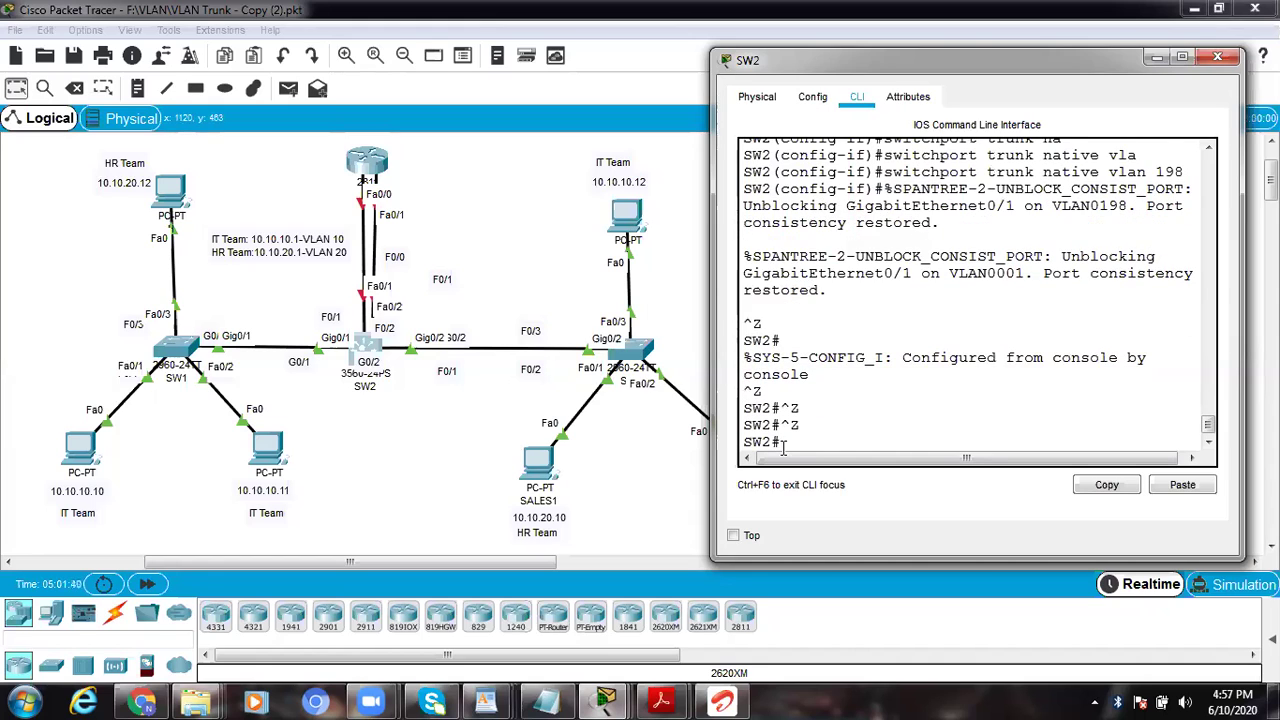
pyautogui.press('Return')
pyautogui.press('Return')
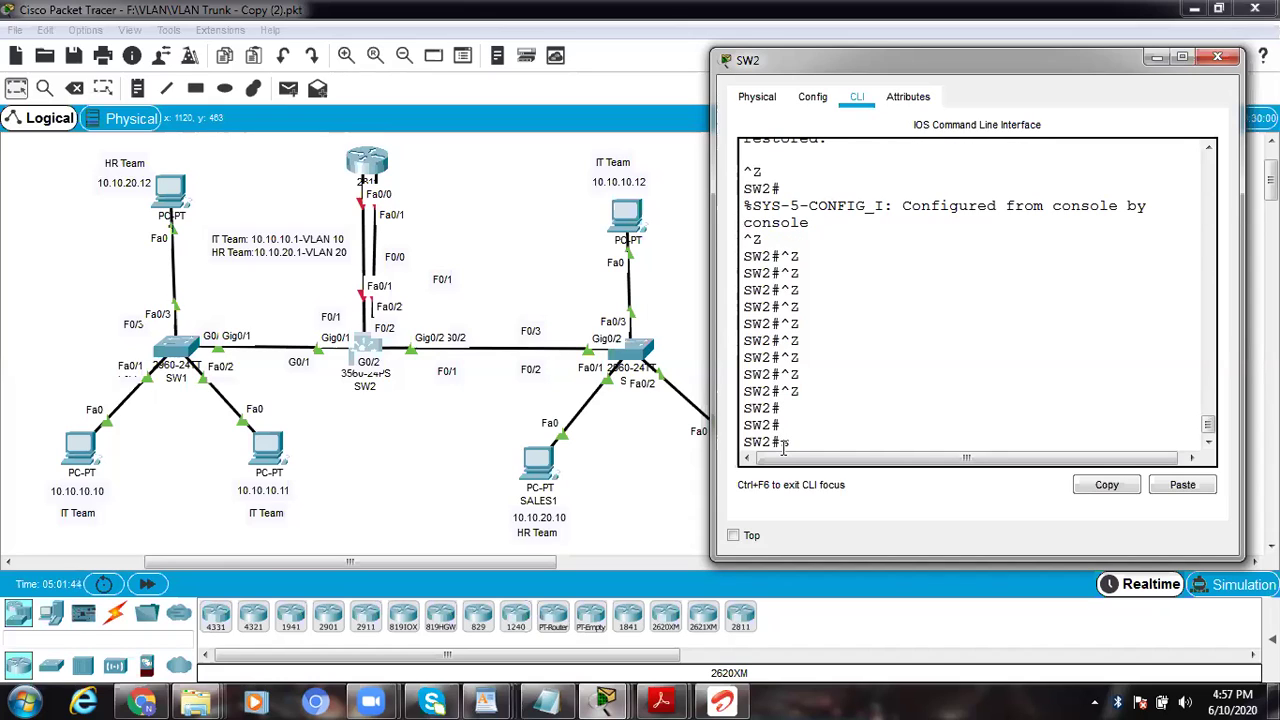
# Step: Display the brief VLAN listing on SW2 and view it in an enlarged window before restoring the window size
pyautogui.write('sh vlan br')
pyautogui.press('Return')
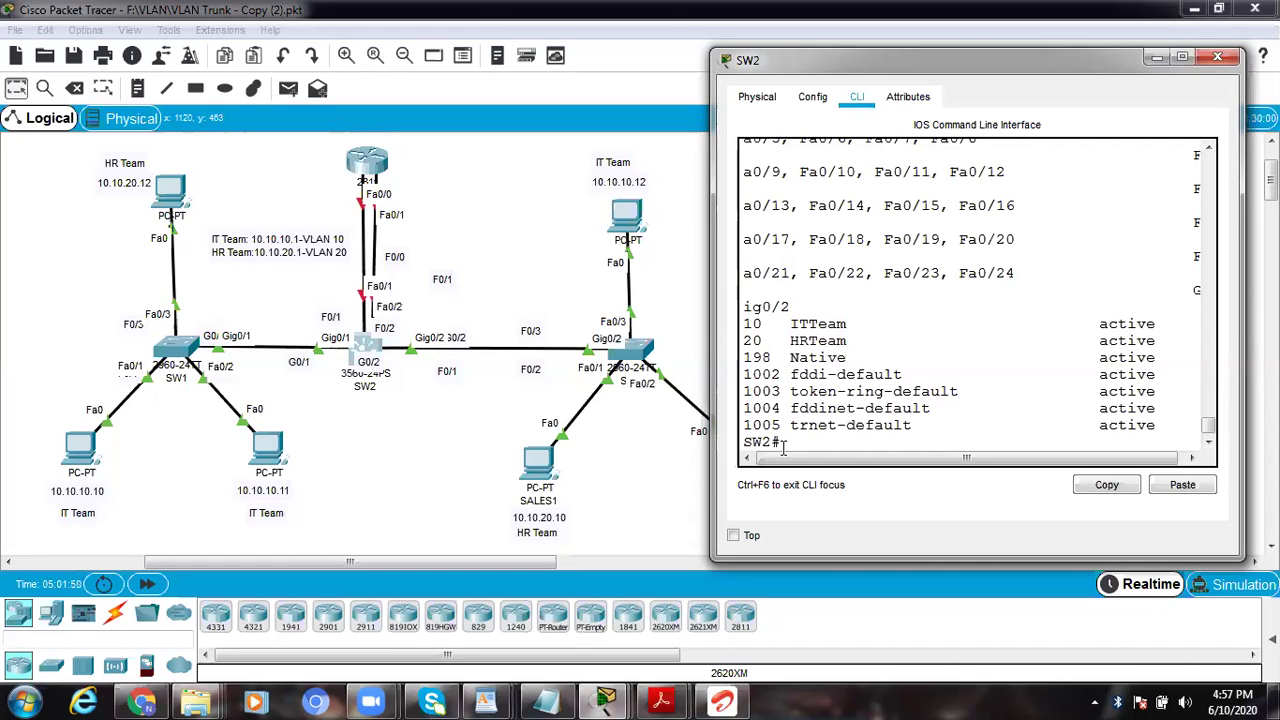
pyautogui.click(1182, 57)
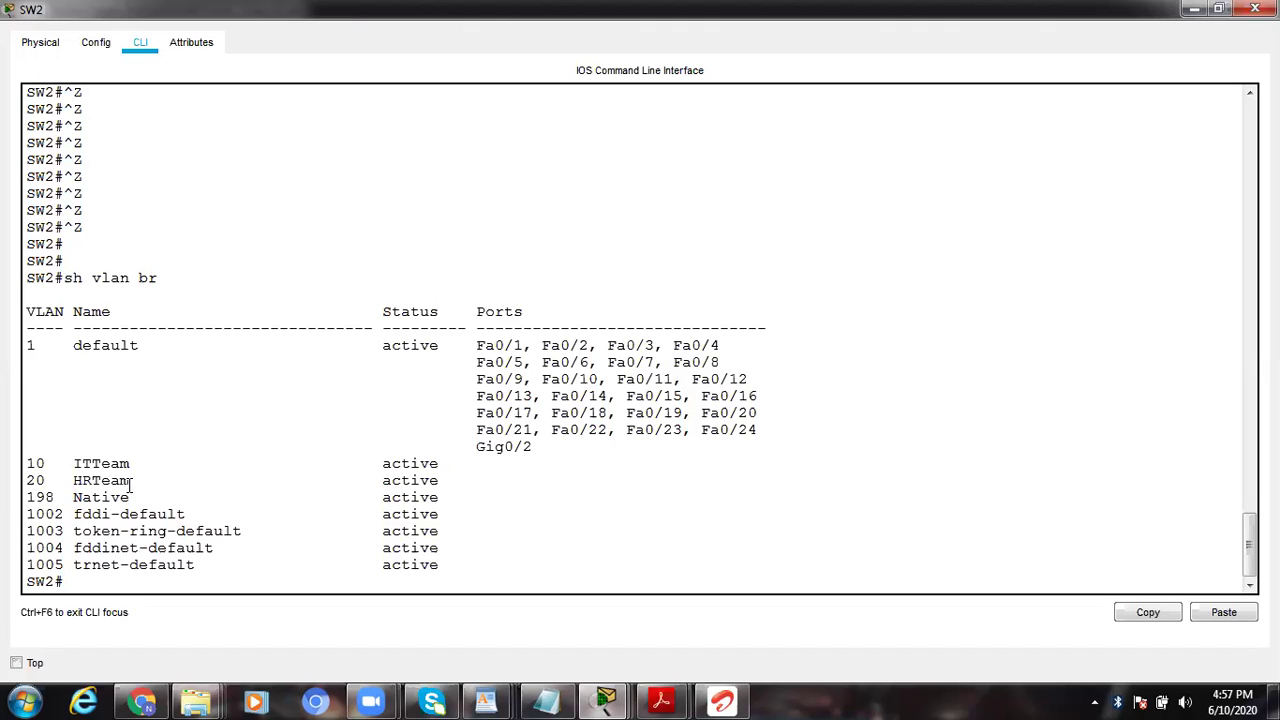
pyautogui.rightClick(977, 40)
pyautogui.click(962, 20)
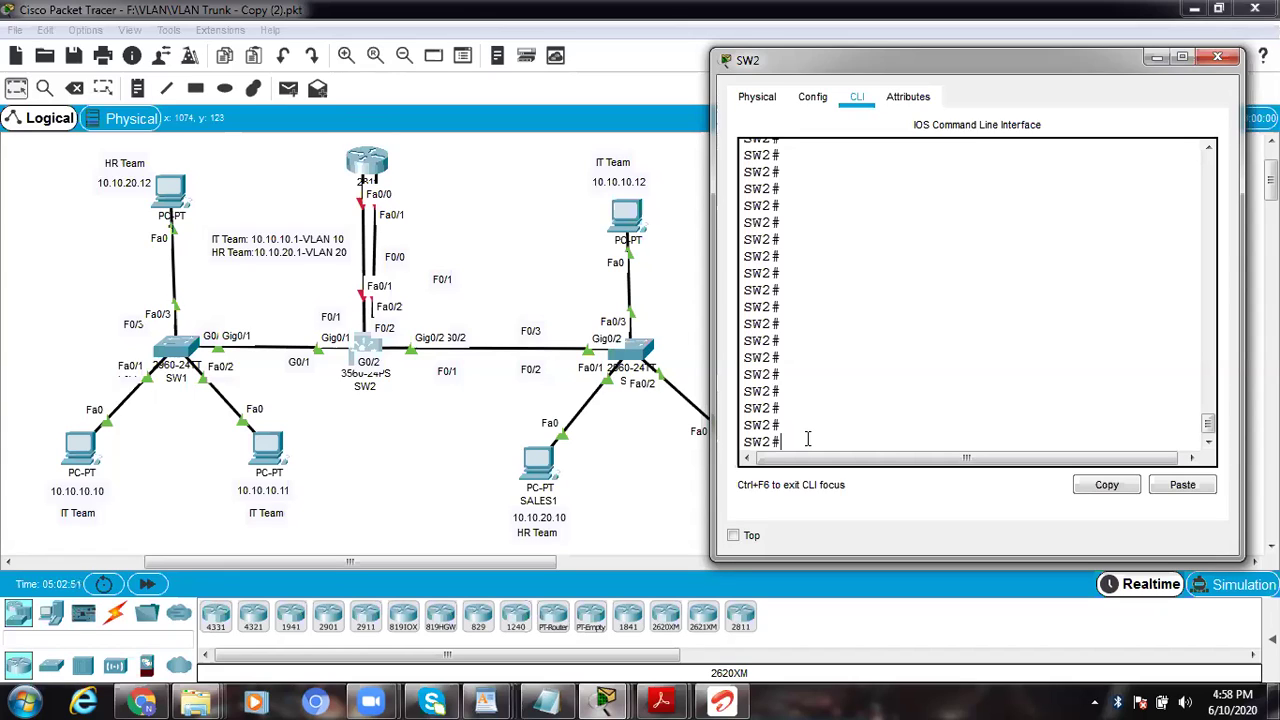
# Step: Display the switchport details of interface gigabitEthernet 0/1 on SW2
pyautogui.write('sh int')
pyautogui.press('Tab')
pyautogui.write('gi')
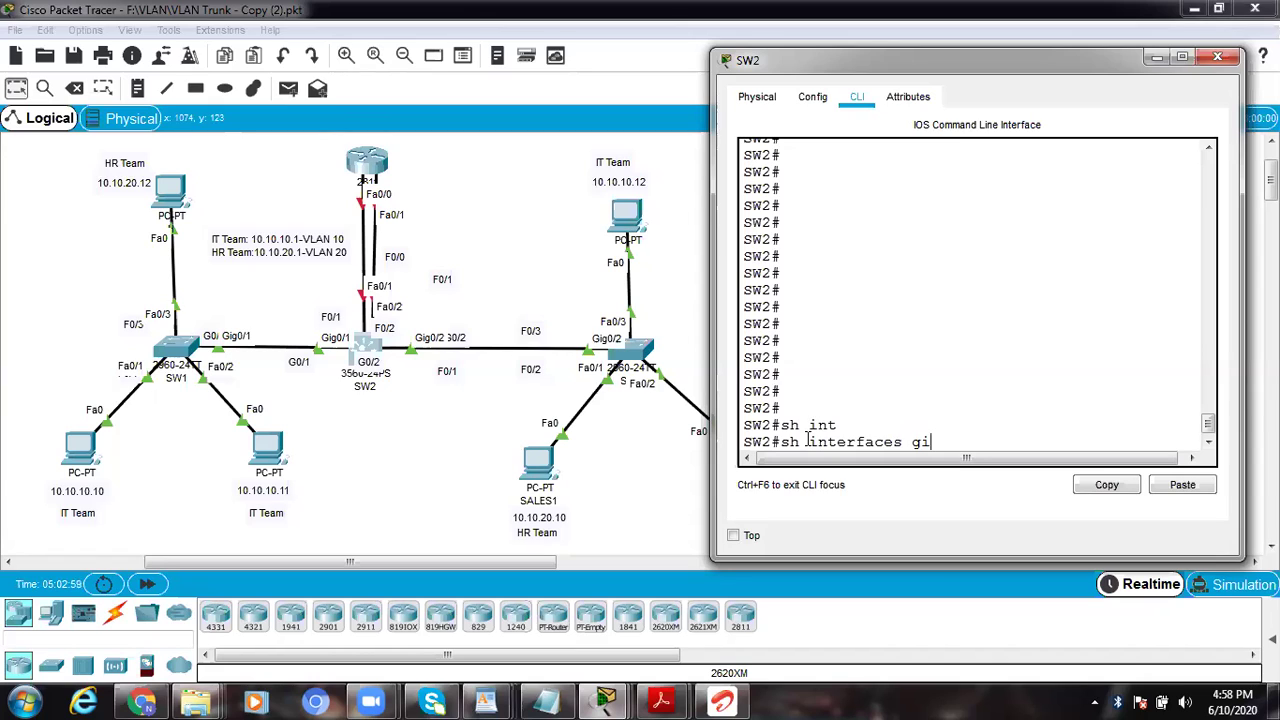
pyautogui.press('Tab')
pyautogui.write('0')
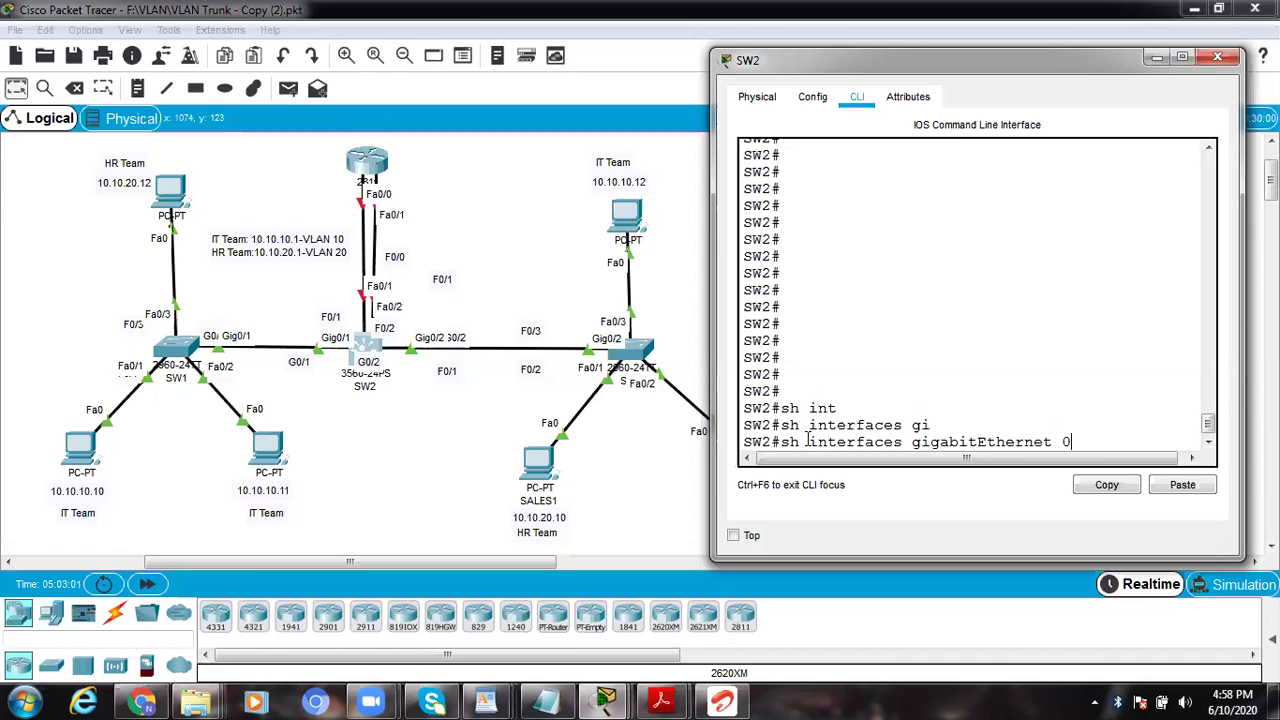
pyautogui.write('/1 swi')
pyautogui.press('Tab')
pyautogui.press('Return')
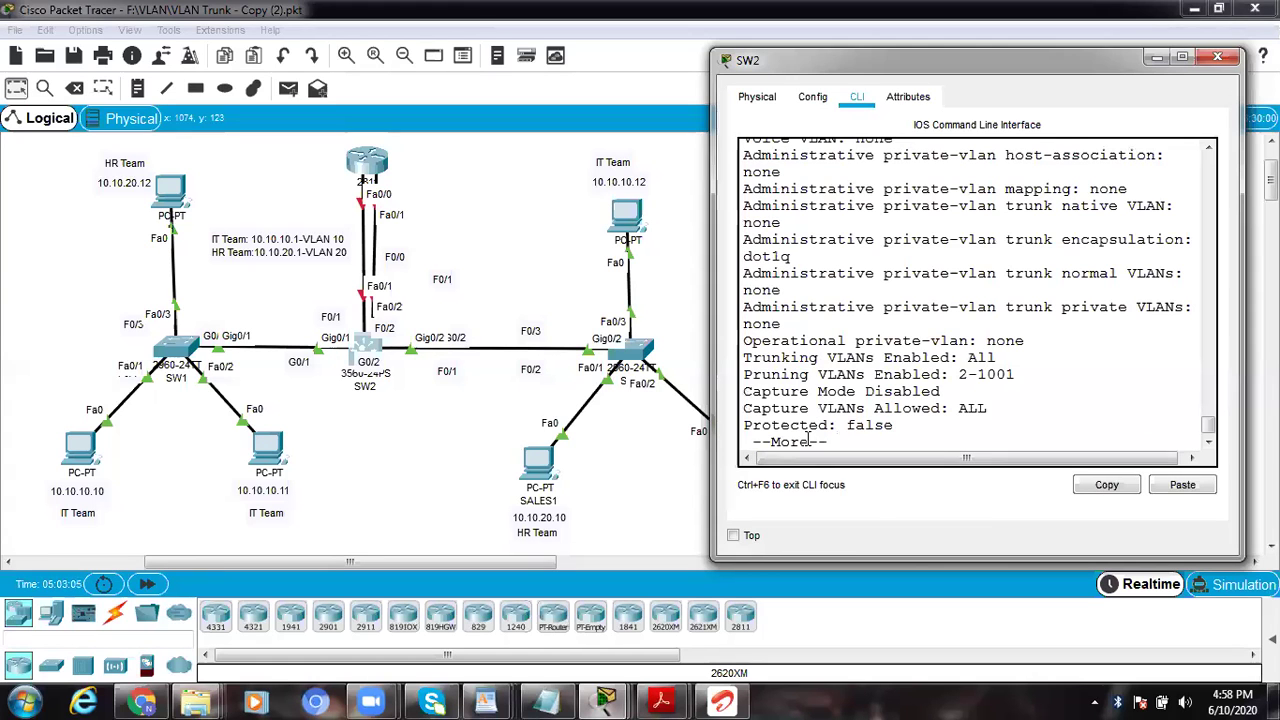
# Step: Examine the administrative and operational mode, trunking encapsulation and native VLAN in the gigabitEthernet 0/1 output, and close the SW2 window
pyautogui.scroll(3, 1210, 420)
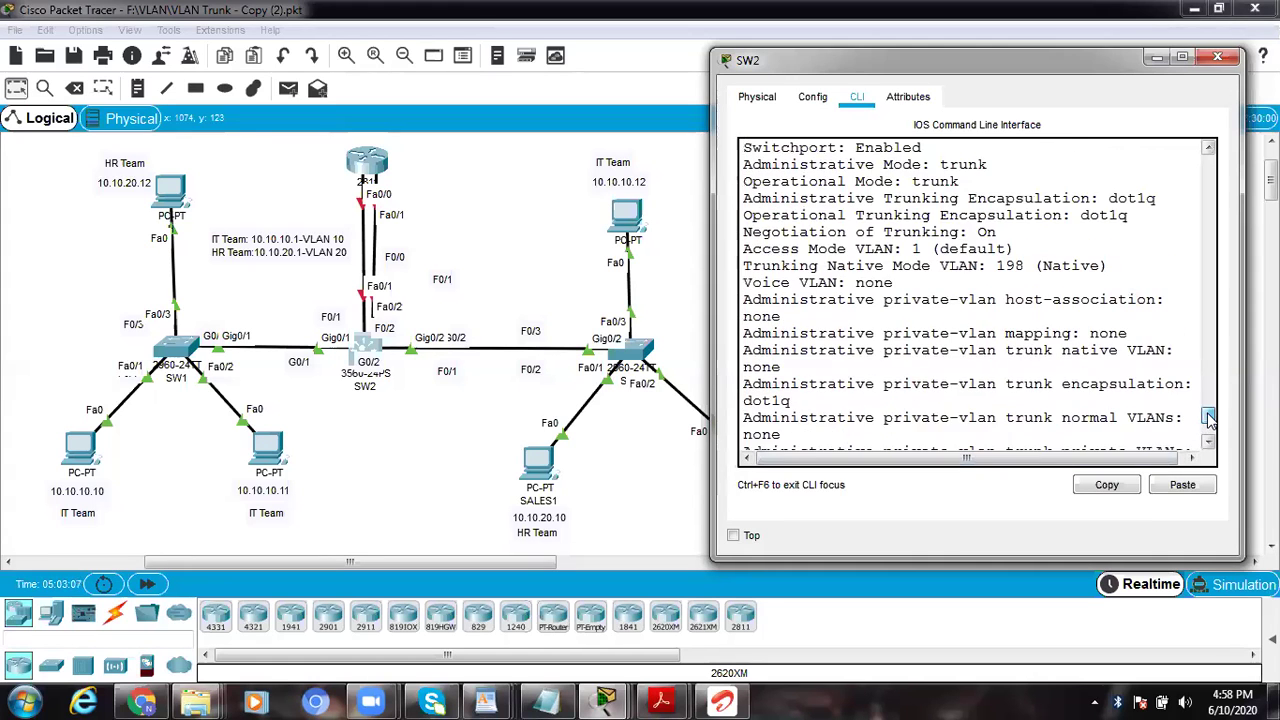
pyautogui.scroll(1, 1208, 418)
pyautogui.scroll(1, 1210, 415)
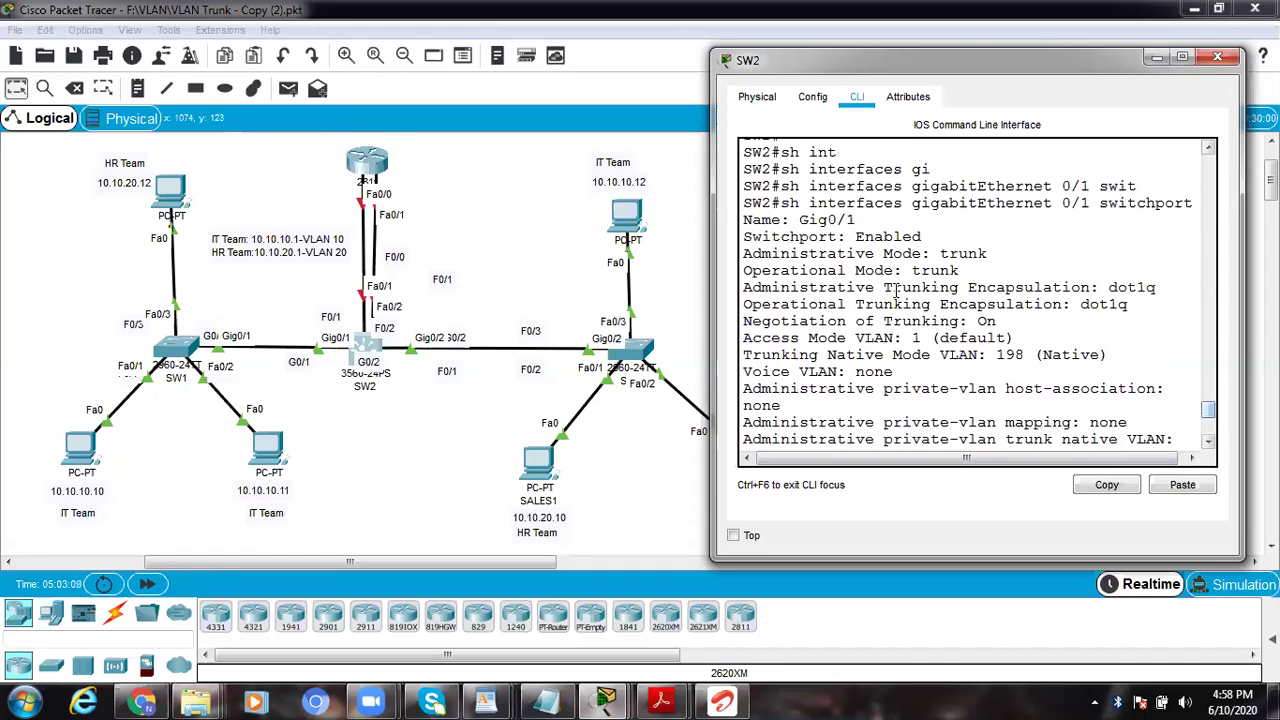
pyautogui.moveTo(745, 253); pyautogui.dragTo(1005, 253)
pyautogui.moveTo(744, 271); pyautogui.dragTo(984, 279)
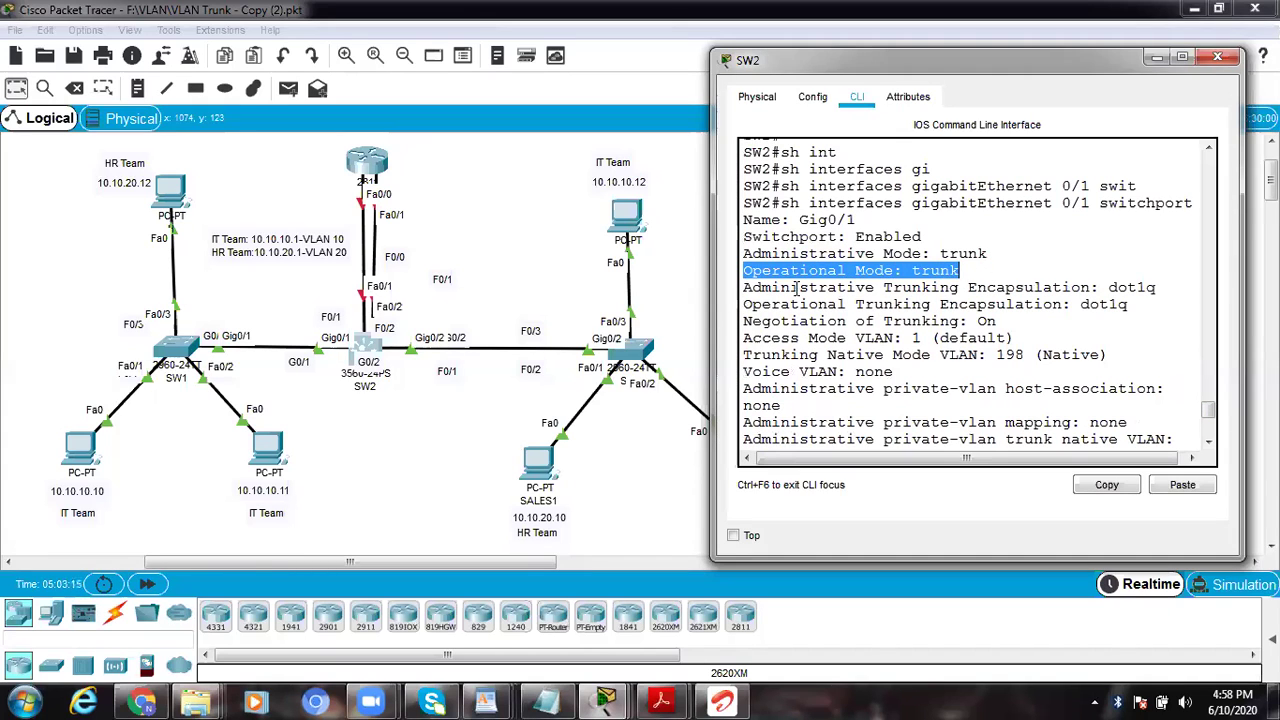
pyautogui.moveTo(878, 288); pyautogui.dragTo(1199, 284)
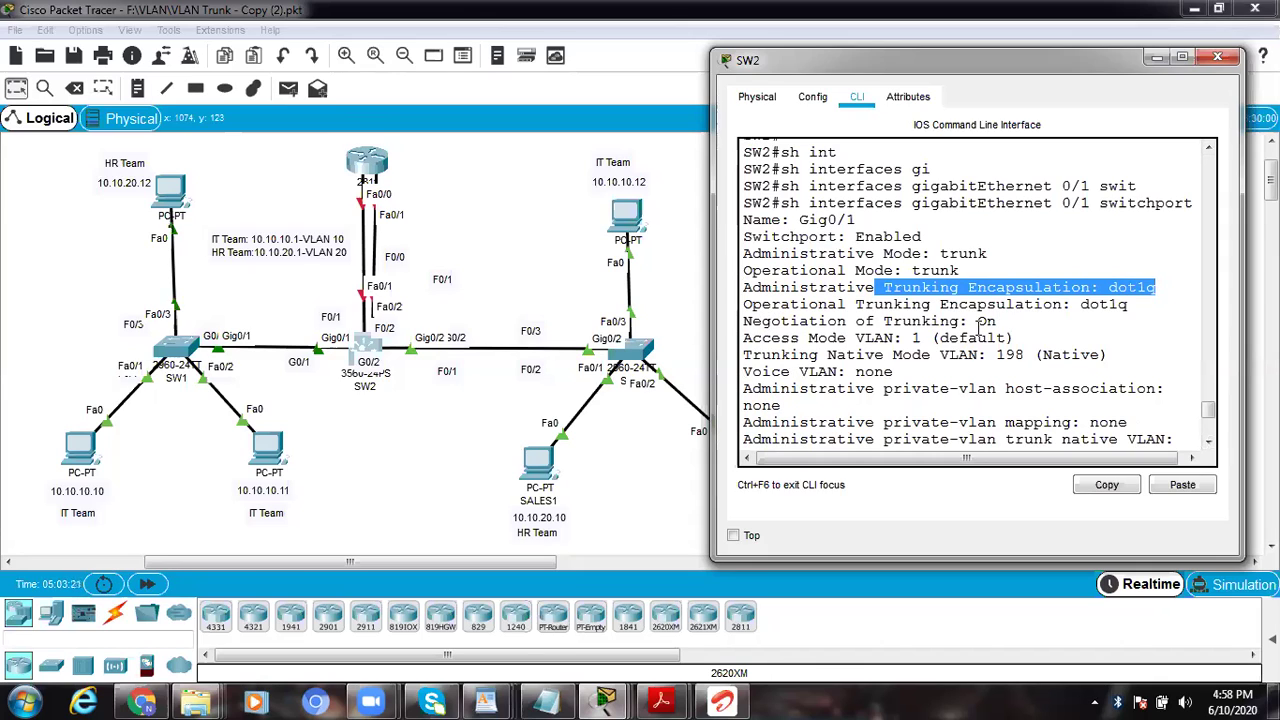
pyautogui.moveTo(743, 355); pyautogui.dragTo(1112, 354)
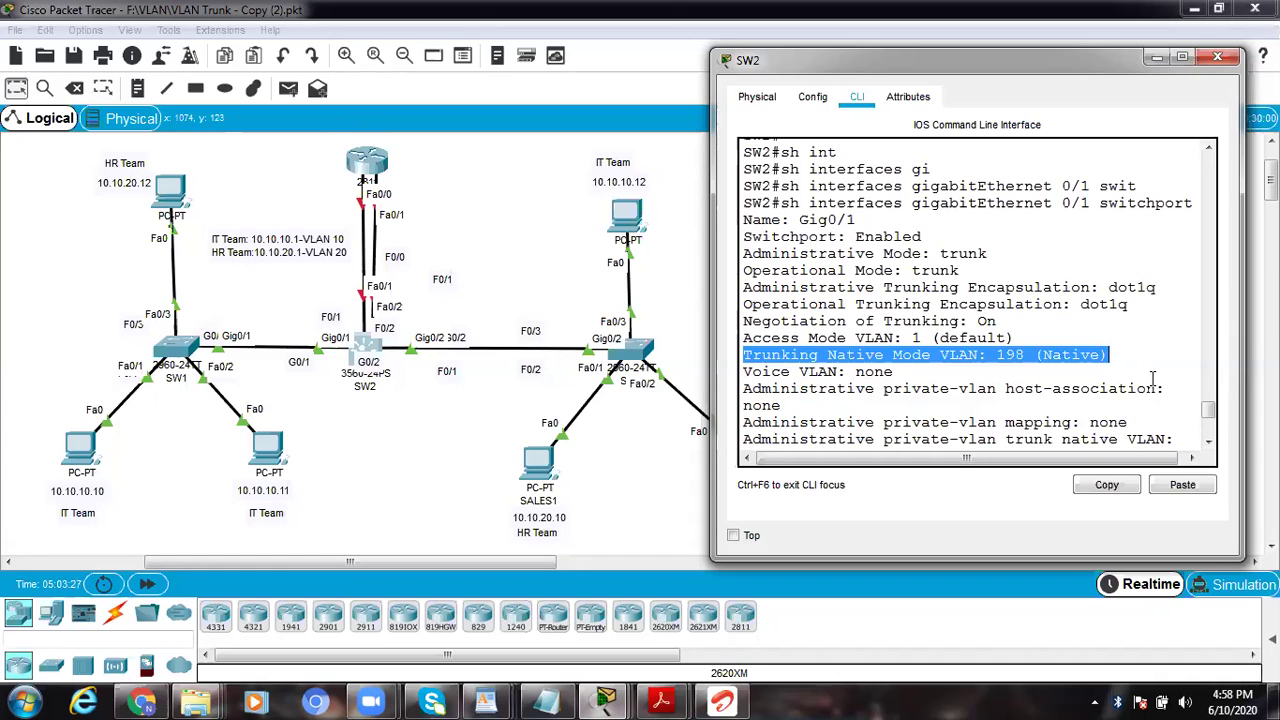
pyautogui.moveTo(1210, 412); pyautogui.dragTo(1210, 405)
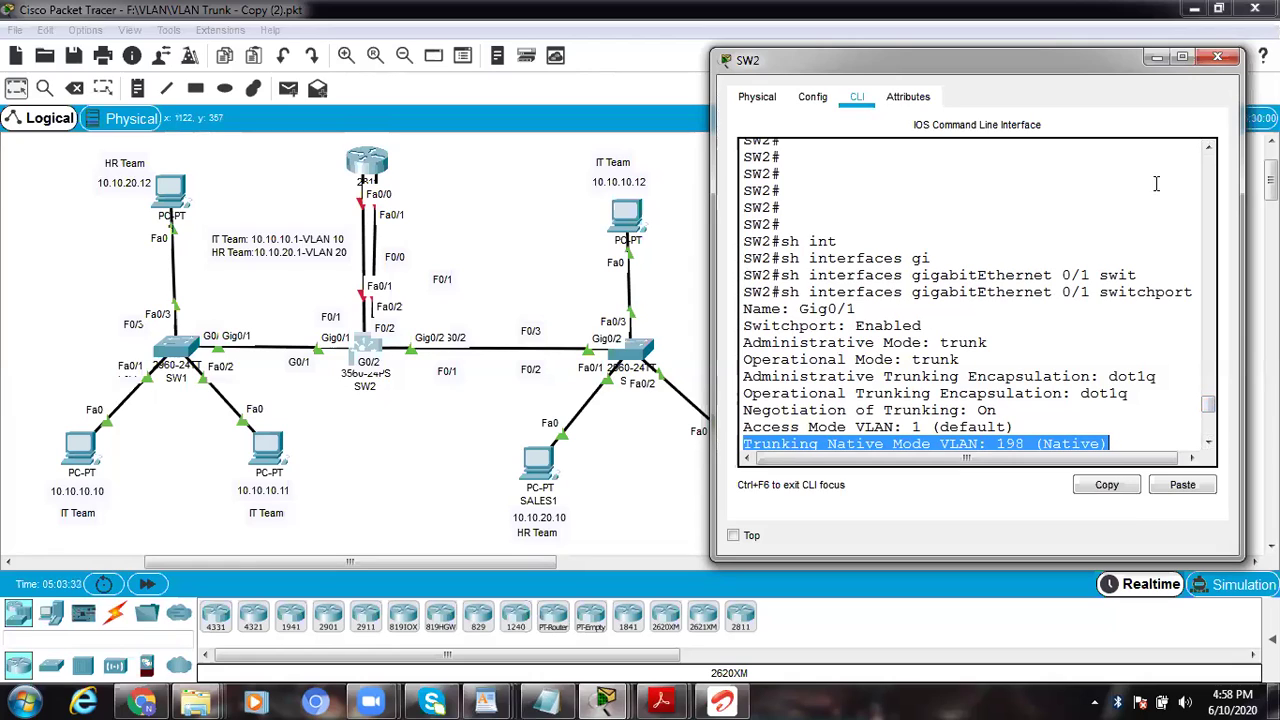
pyautogui.click(1218, 58)
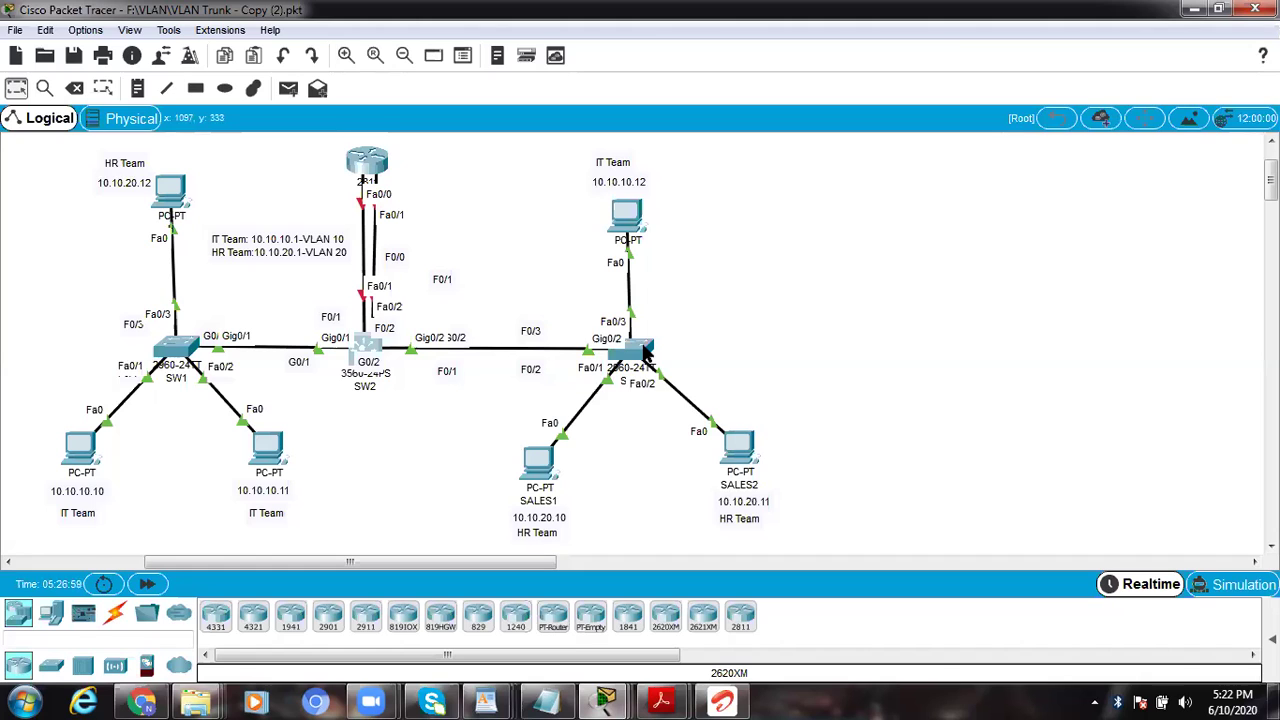
# Step: Open the command line of SW3, enter global configuration mode from the terminal, and move the window clear of the topology
pyautogui.moveTo(645, 352)
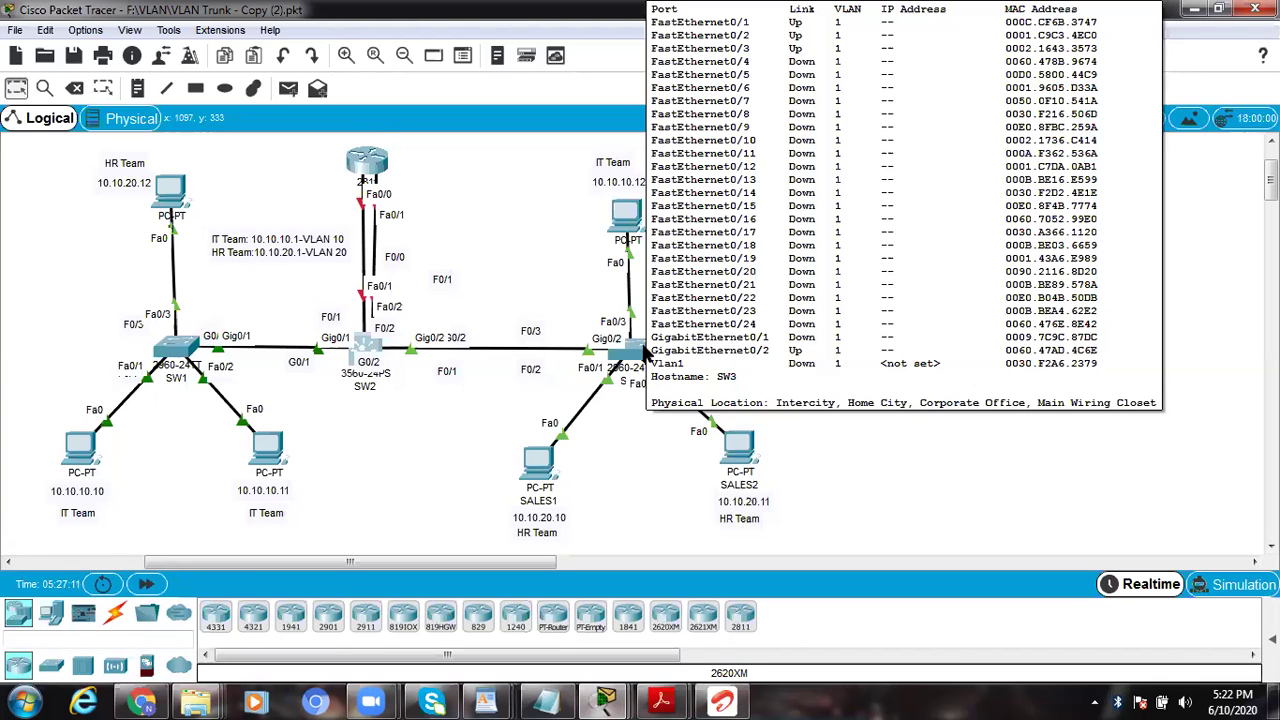
pyautogui.click(630, 350)
pyautogui.click(525, 128)
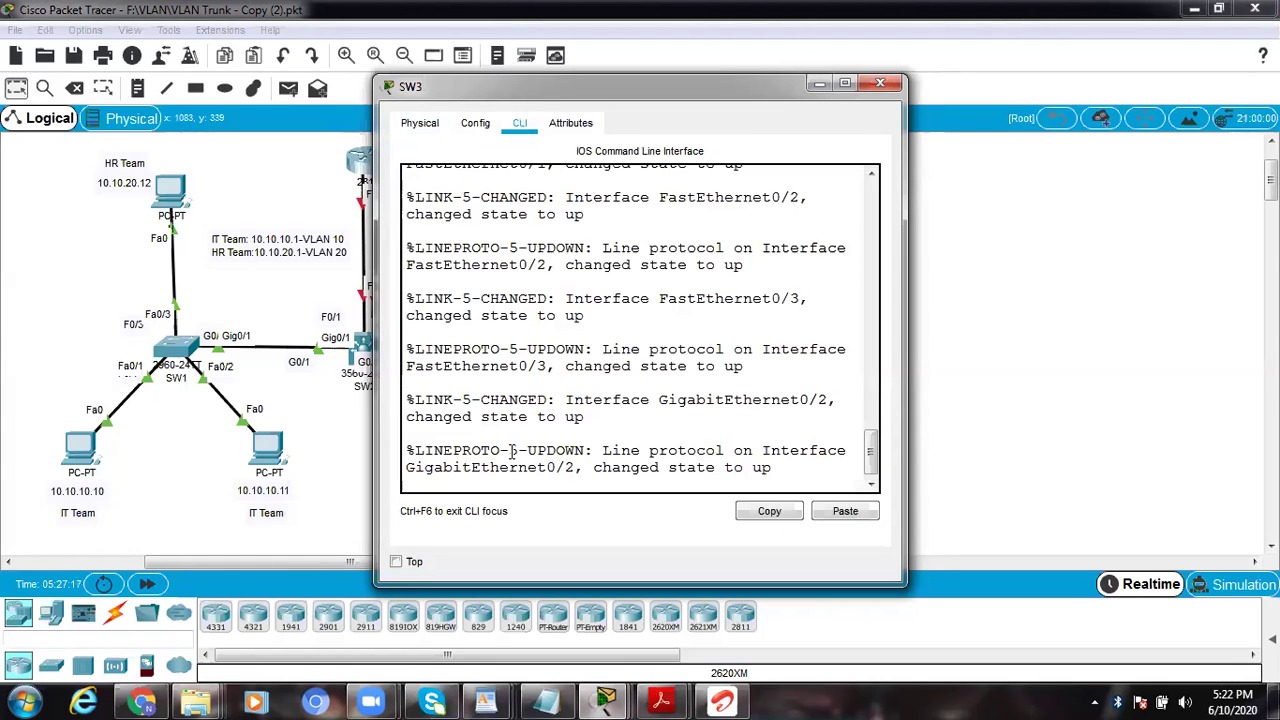
pyautogui.click(439, 481)
pyautogui.press('Return')
pyautogui.press('Return')
pyautogui.press('Return')
pyautogui.write('en')
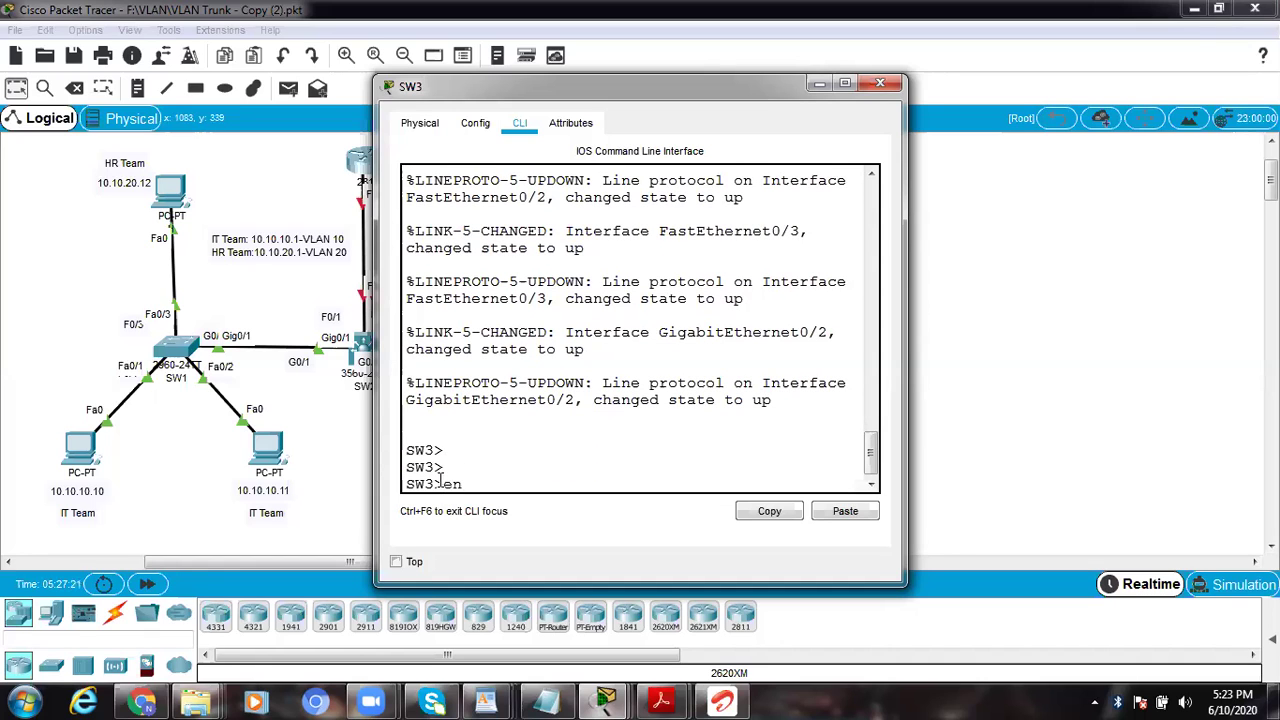
pyautogui.press('Return')
pyautogui.write('conf')
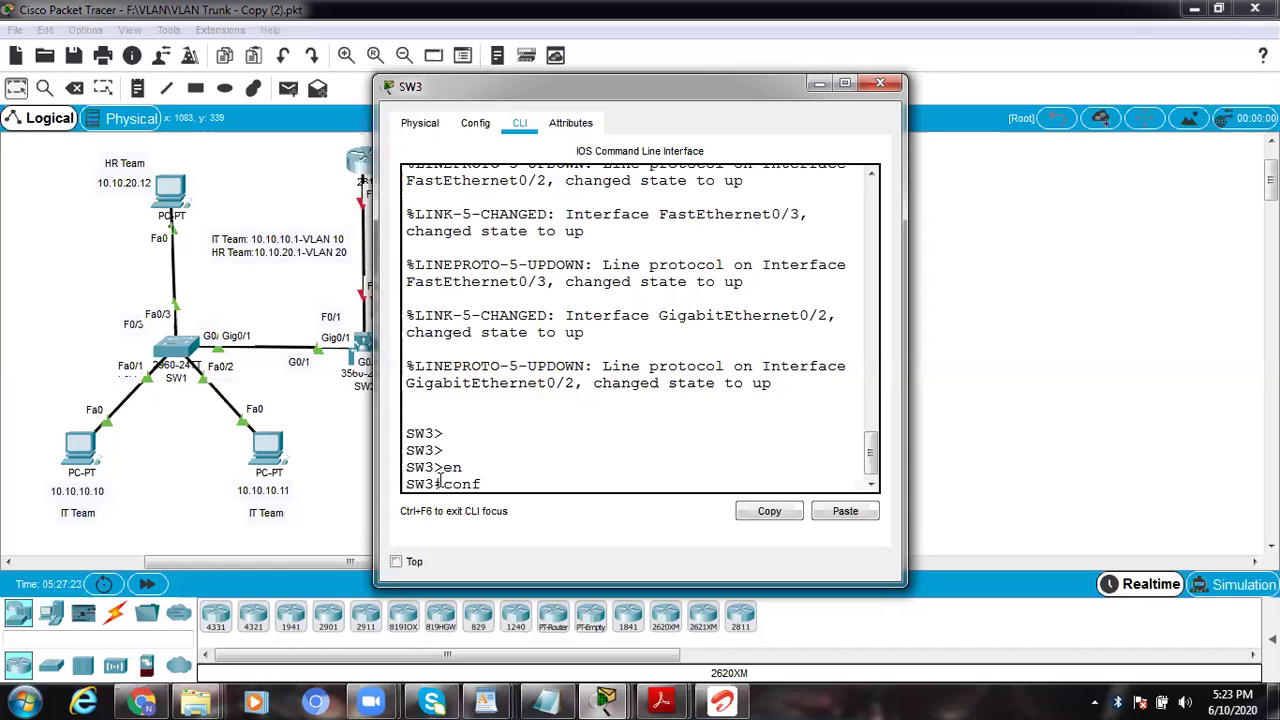
pyautogui.press('Return')
pyautogui.press('Return')
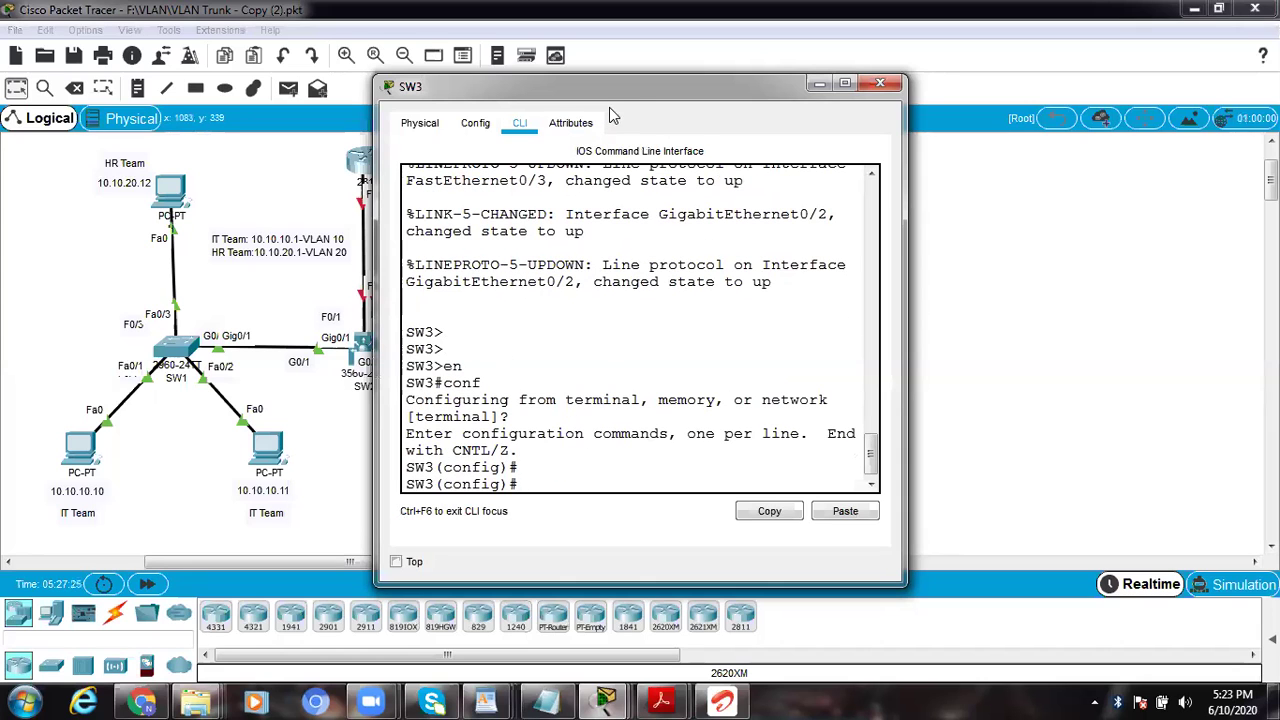
pyautogui.moveTo(697, 99); pyautogui.dragTo(1073, 68)
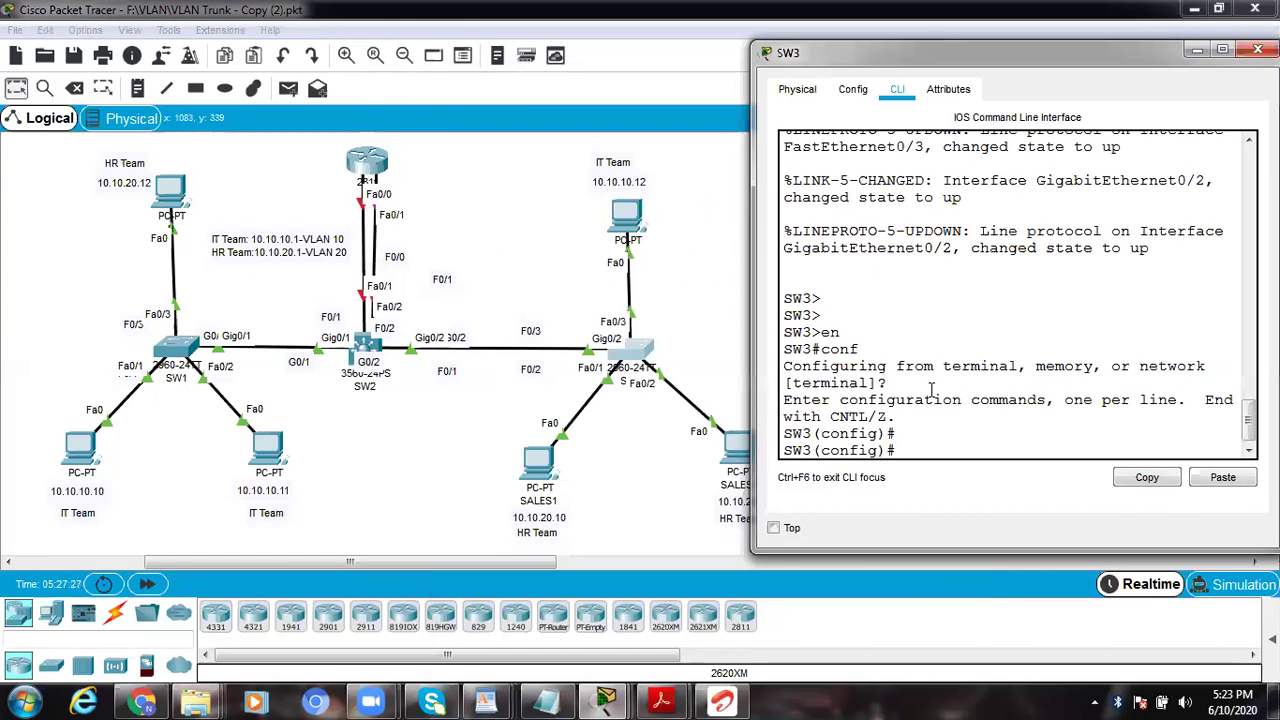
# Step: Create VLAN 10 on SW3 and name it ITTeam
pyautogui.write('vla')
pyautogui.write('n')
pyautogui.press('Tab')
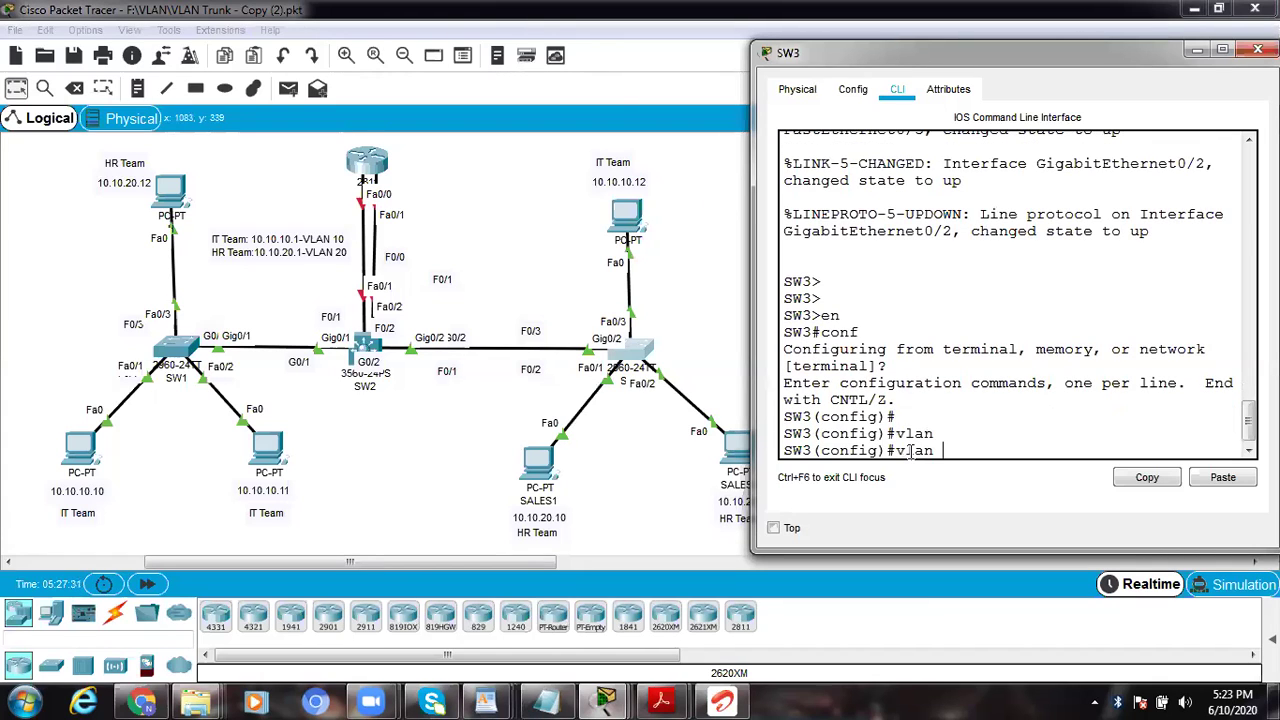
pyautogui.write('10')
pyautogui.press('Return')
pyautogui.write('name ')
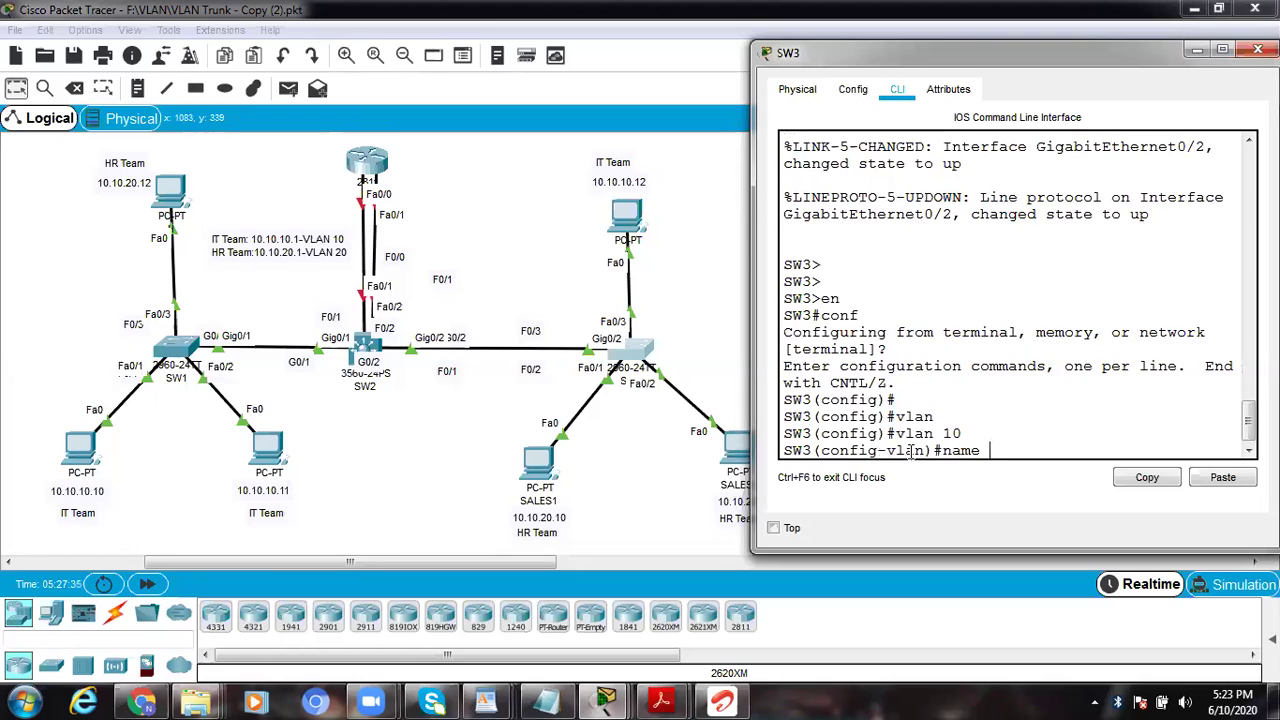
pyautogui.write('ITTeam')
pyautogui.press('Return')
# Step: Create VLAN 20 on SW3 and name it HRTeam
pyautogui.write('n)#vlan 20')
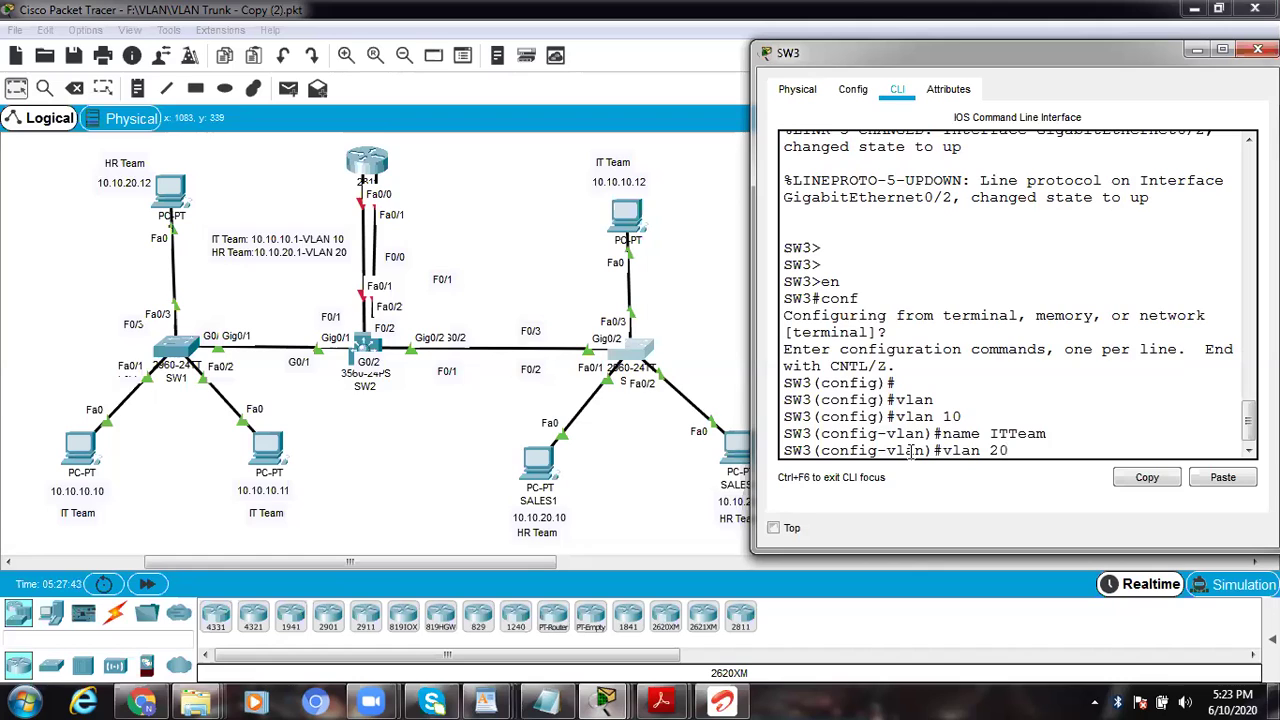
pyautogui.press('Return')
pyautogui.write('name HRTeam')
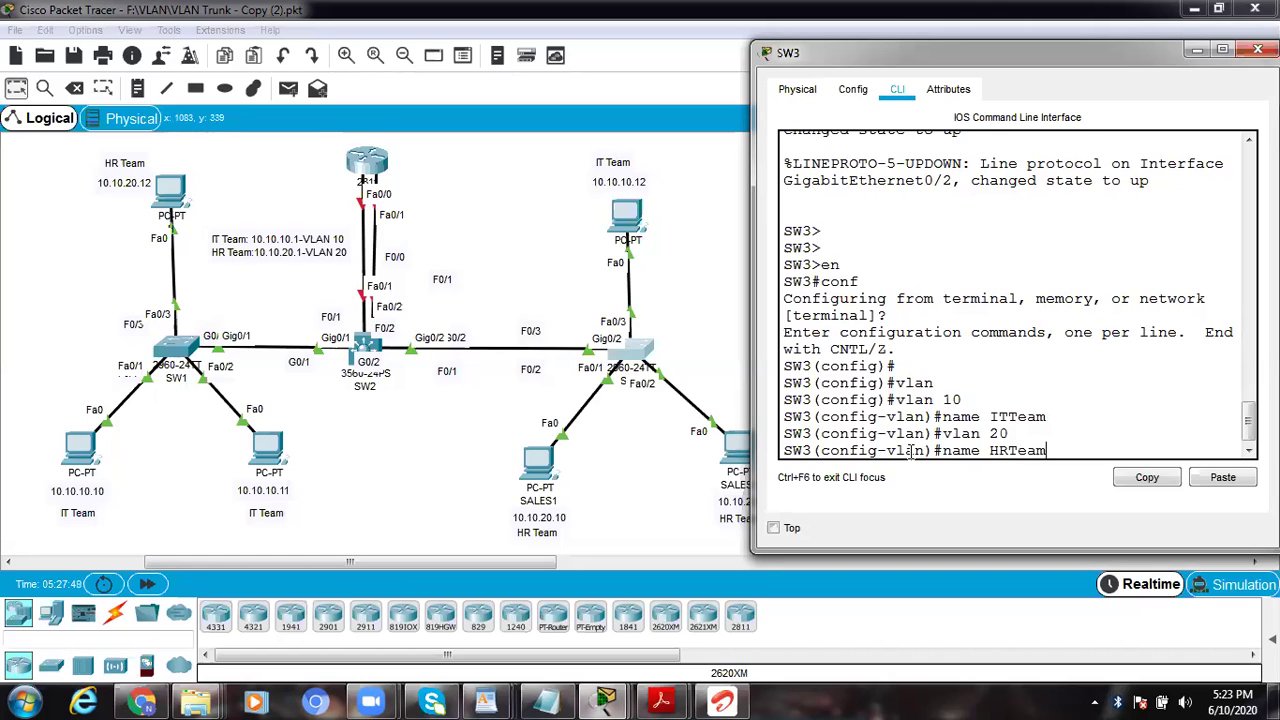
pyautogui.press('Return')
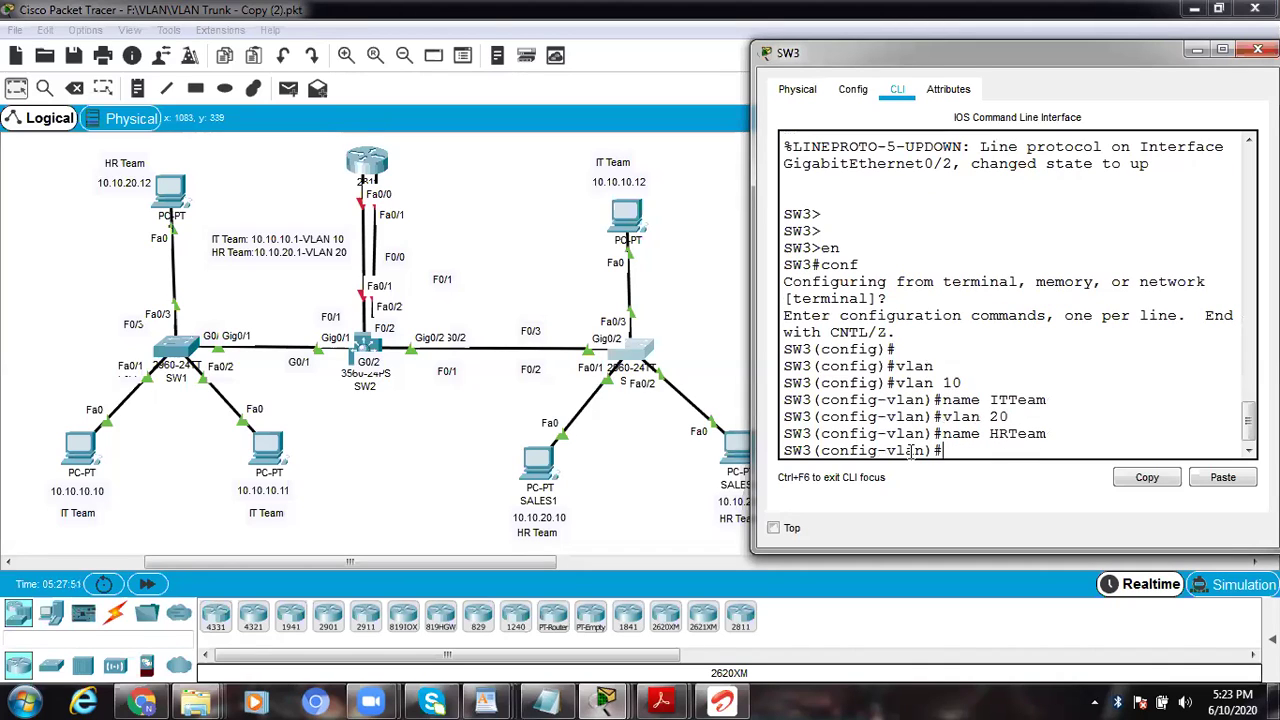
# Step: Create VLAN 198 on SW3 and name it Native
pyautogui.write('name')
pyautogui.press('BackSpace')
pyautogui.press('BackSpace')
pyautogui.press('BackSpace')
pyautogui.press('BackSpace')
pyautogui.write('vlan 198')
pyautogui.press('Return')
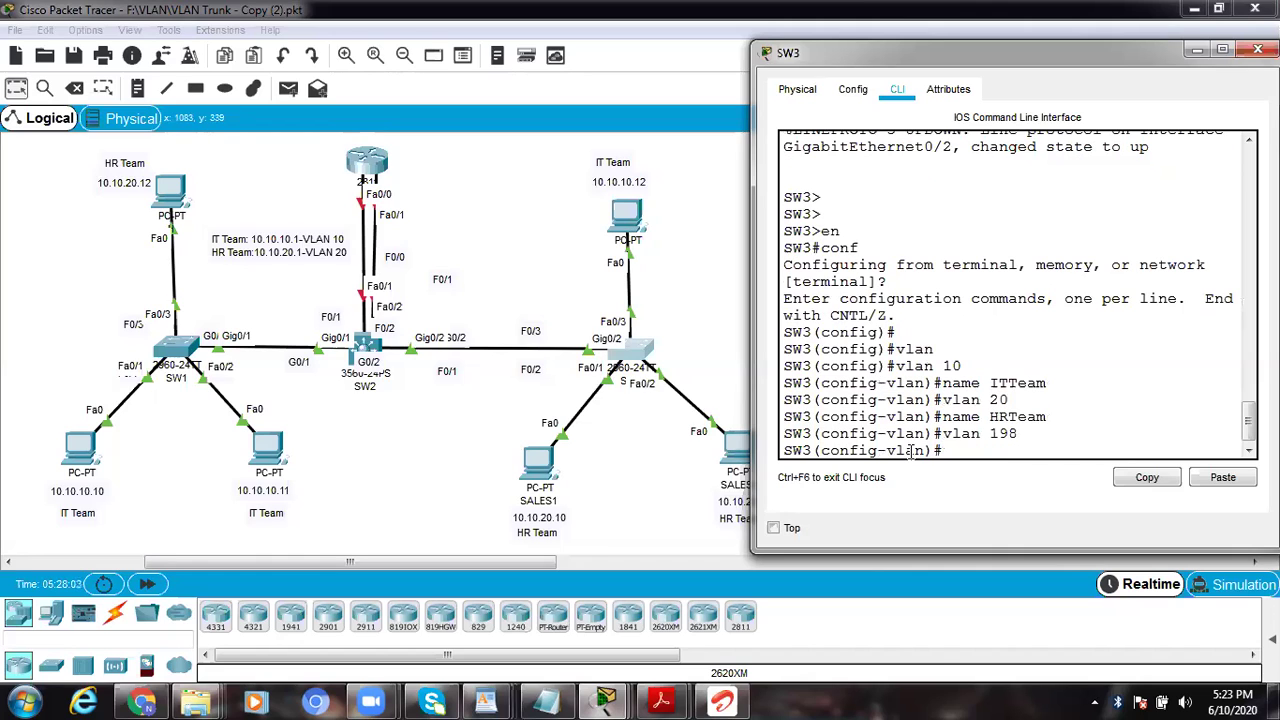
pyautogui.write('name Native')
pyautogui.press('Return')
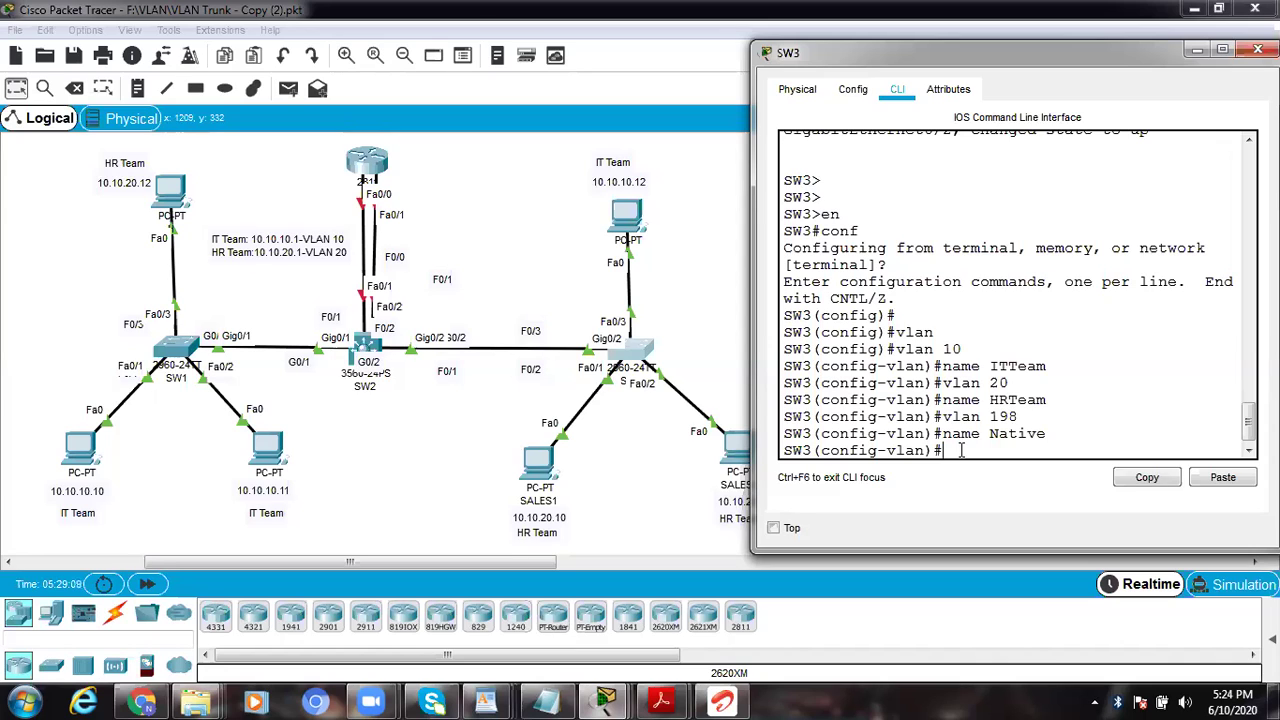
pyautogui.write('int')
pyautogui.press('Tab')
pyautogui.press('BackSpace')
pyautogui.press('BackSpace')
pyautogui.press('BackSpace')
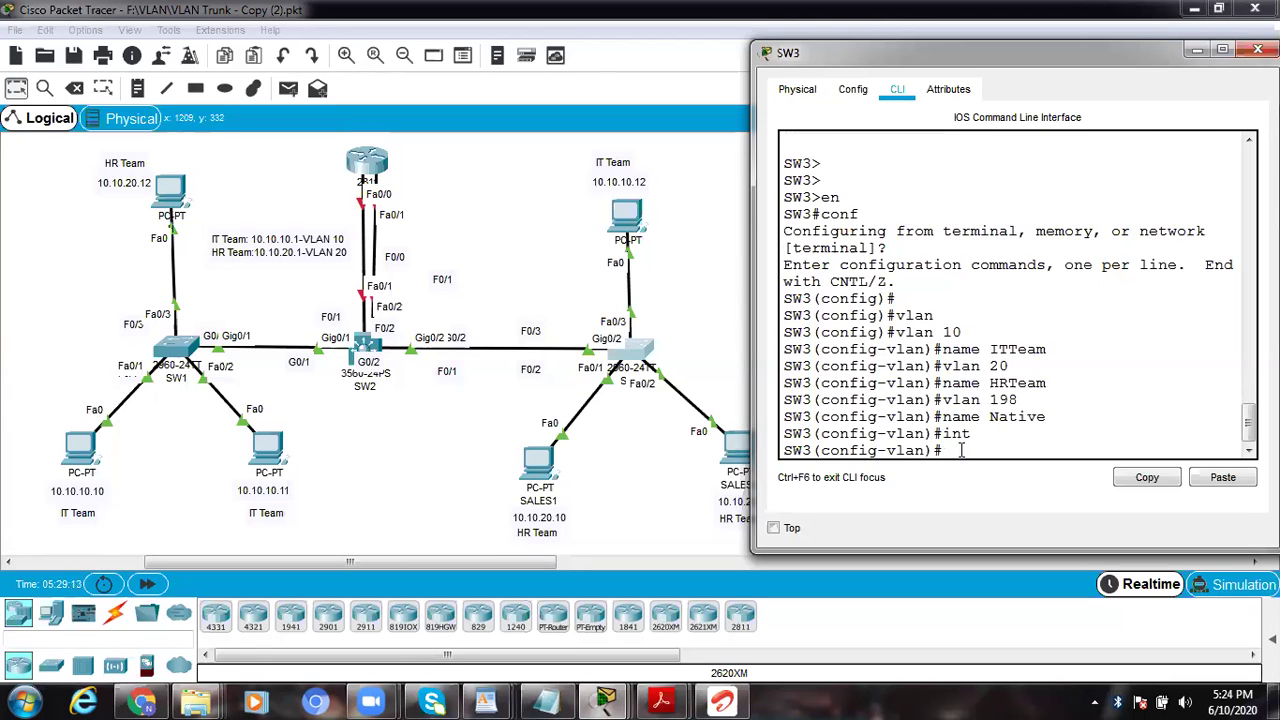
# Step: Leave VLAN configuration on SW3 and re-enter global configuration mode from the terminal
pyautogui.hotkey('ctrl', 'z')
pyautogui.write('conf')
pyautogui.press('Tab')
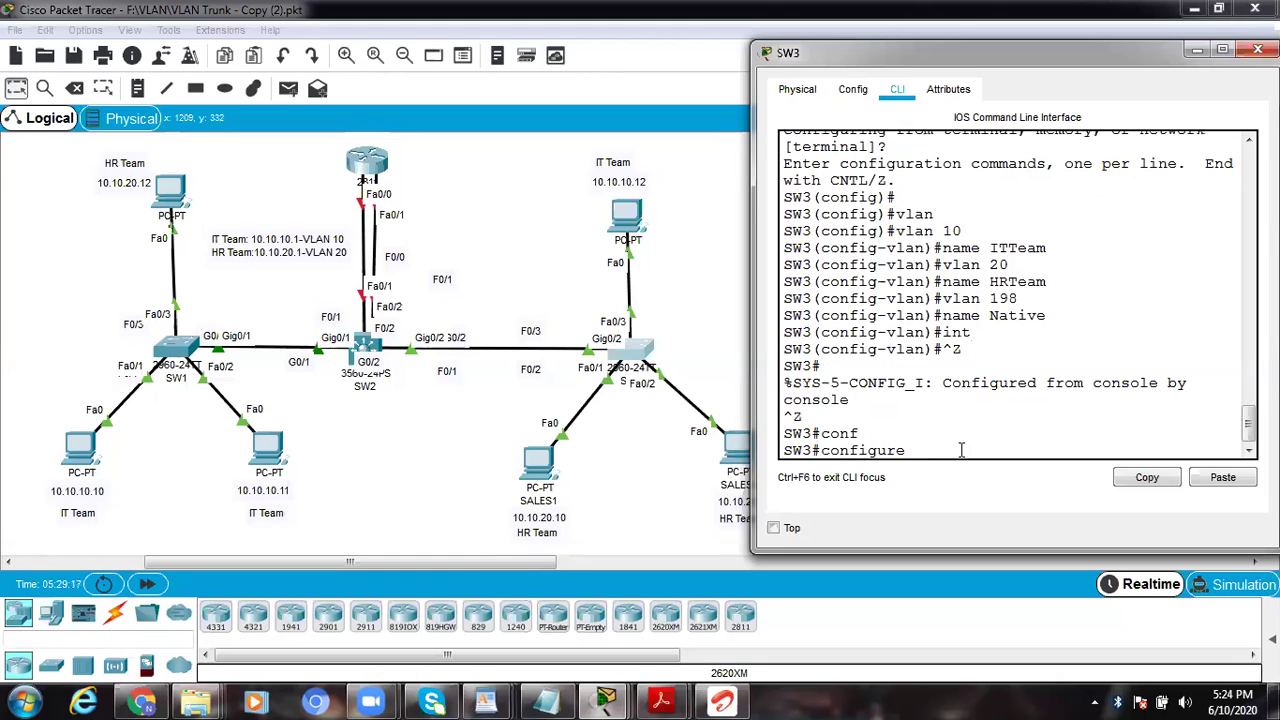
pyautogui.press('Return')
pyautogui.press('Return')
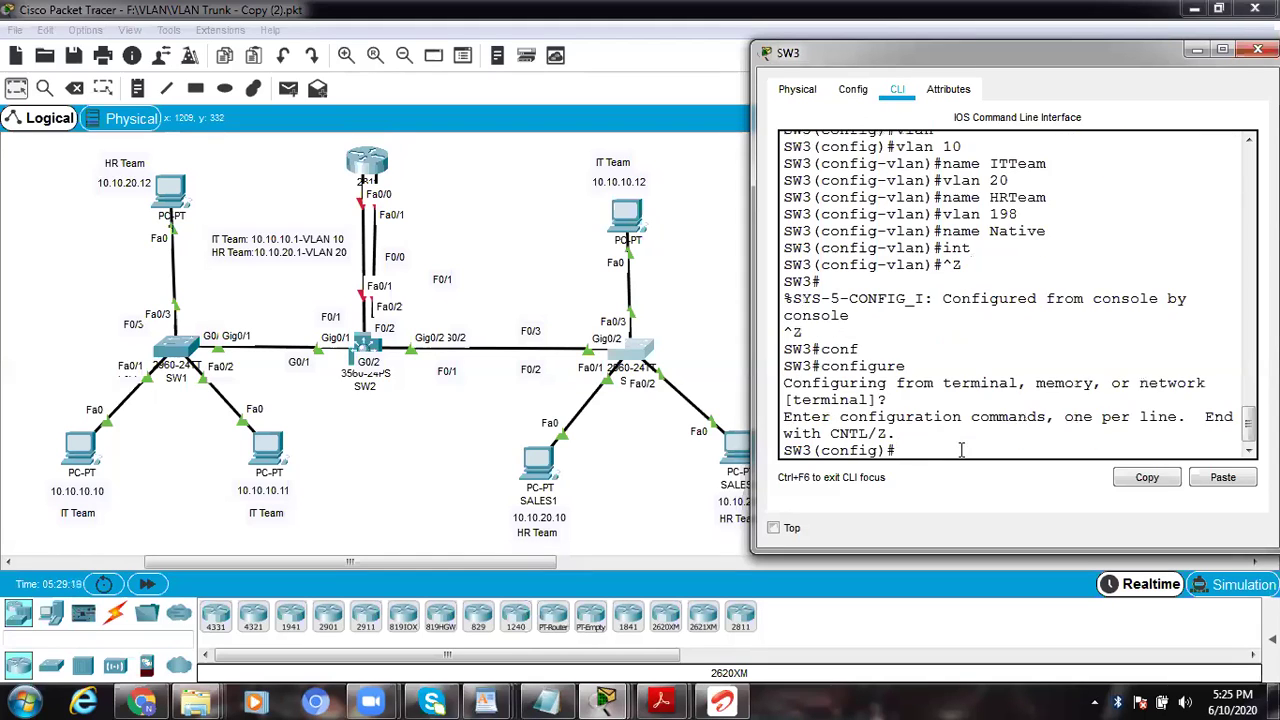
# Step: Set interface GigabitEthernet 0/2 on SW3 to switchport mode trunk
pyautogui.write('int gi')
pyautogui.press('Tab')
pyautogui.write('0/2')
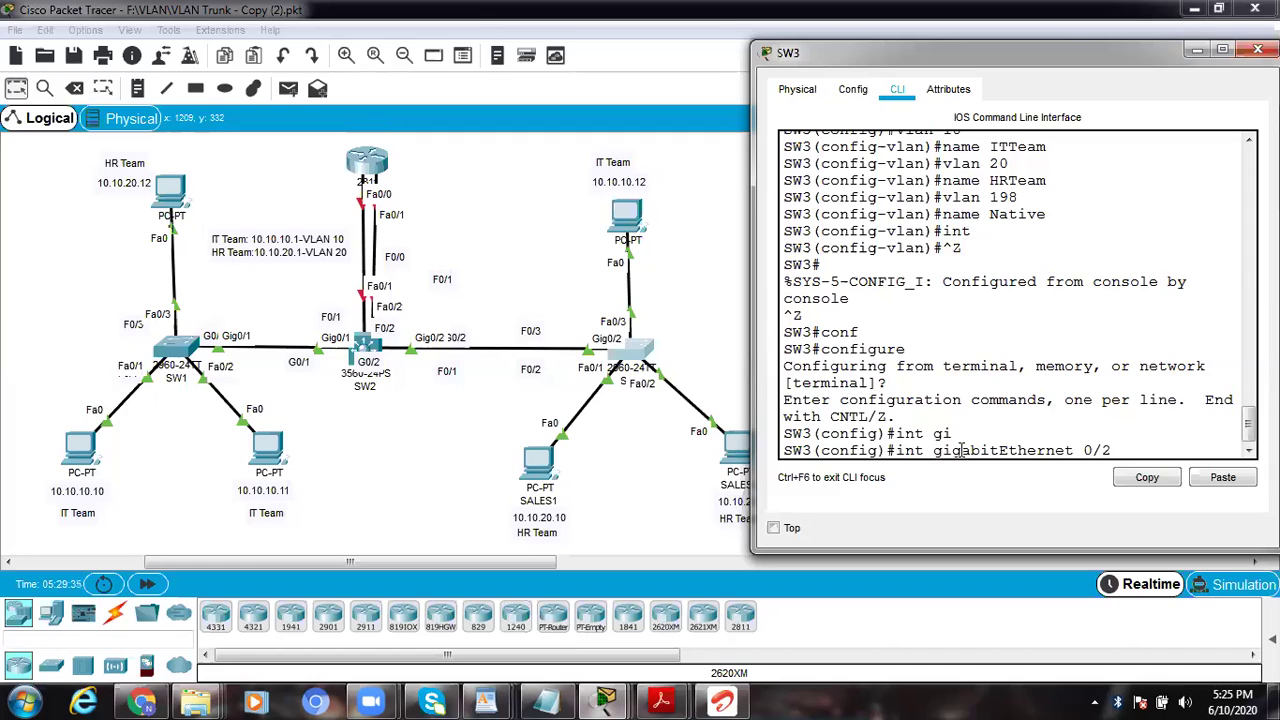
pyautogui.press('Return')
pyautogui.write('swit')
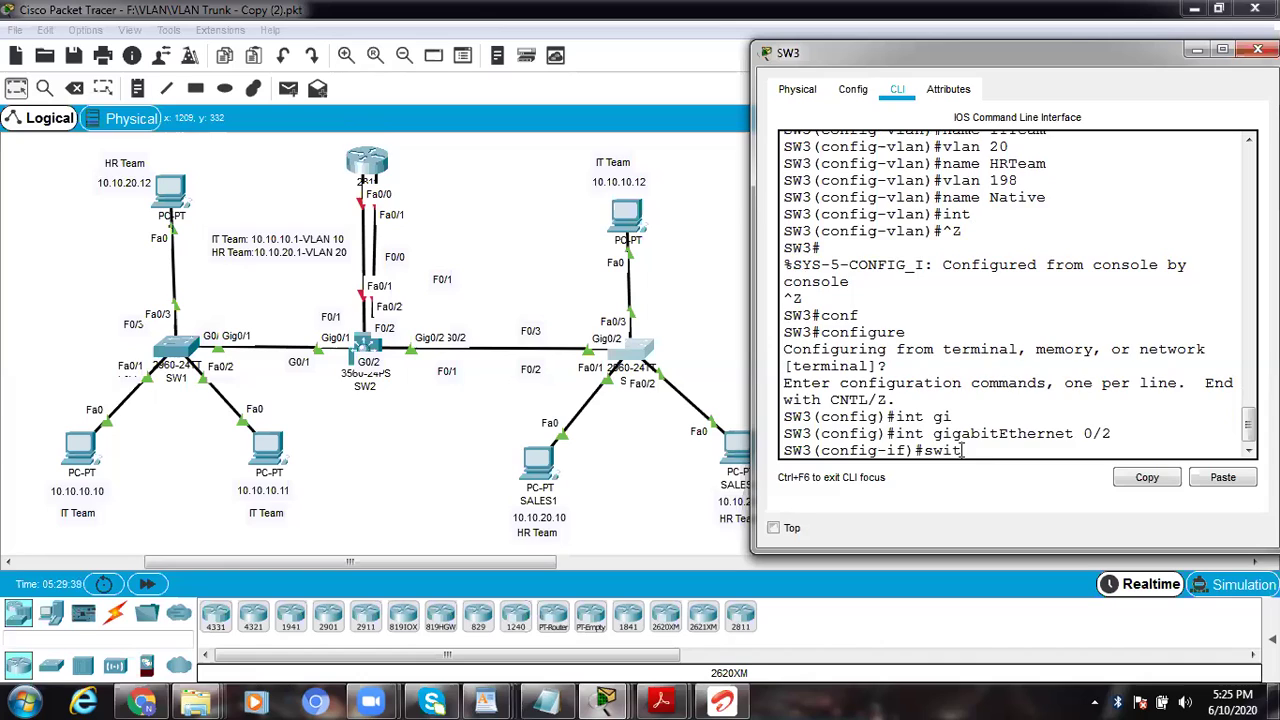
pyautogui.press('Tab')
pyautogui.write('mode tr')
pyautogui.press('Tab')
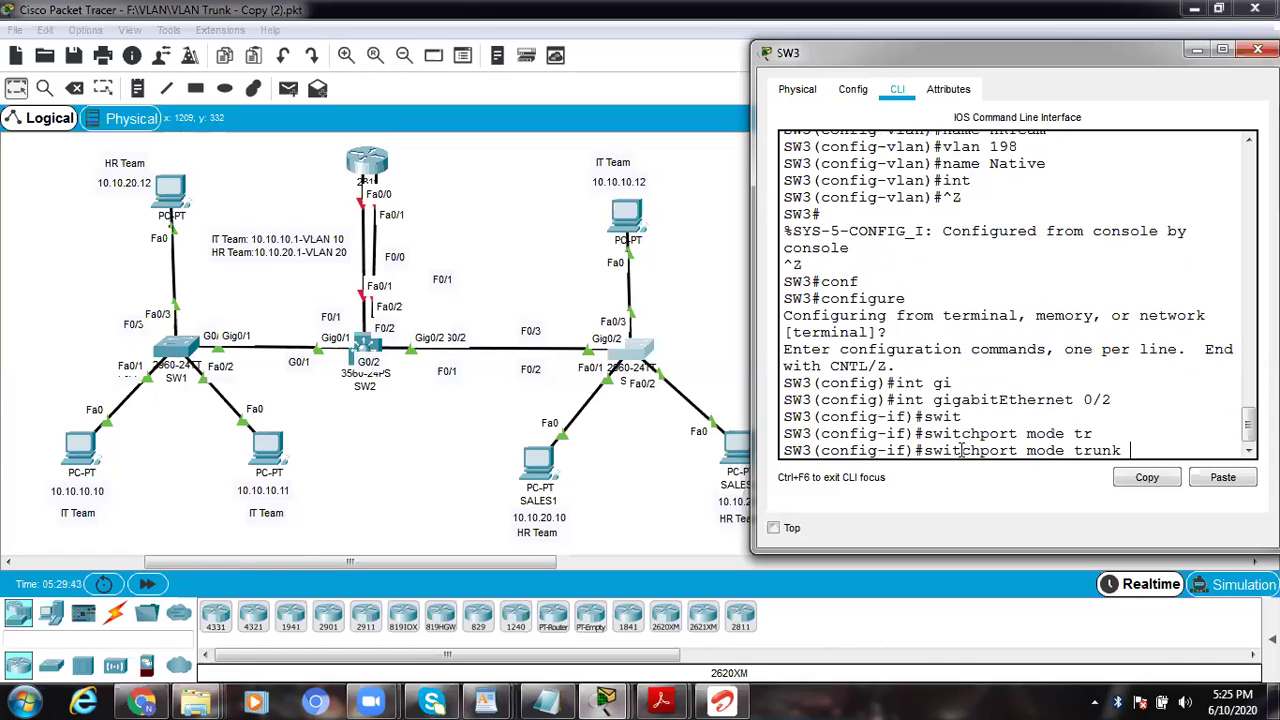
pyautogui.press('Return')
pyautogui.press('Return')
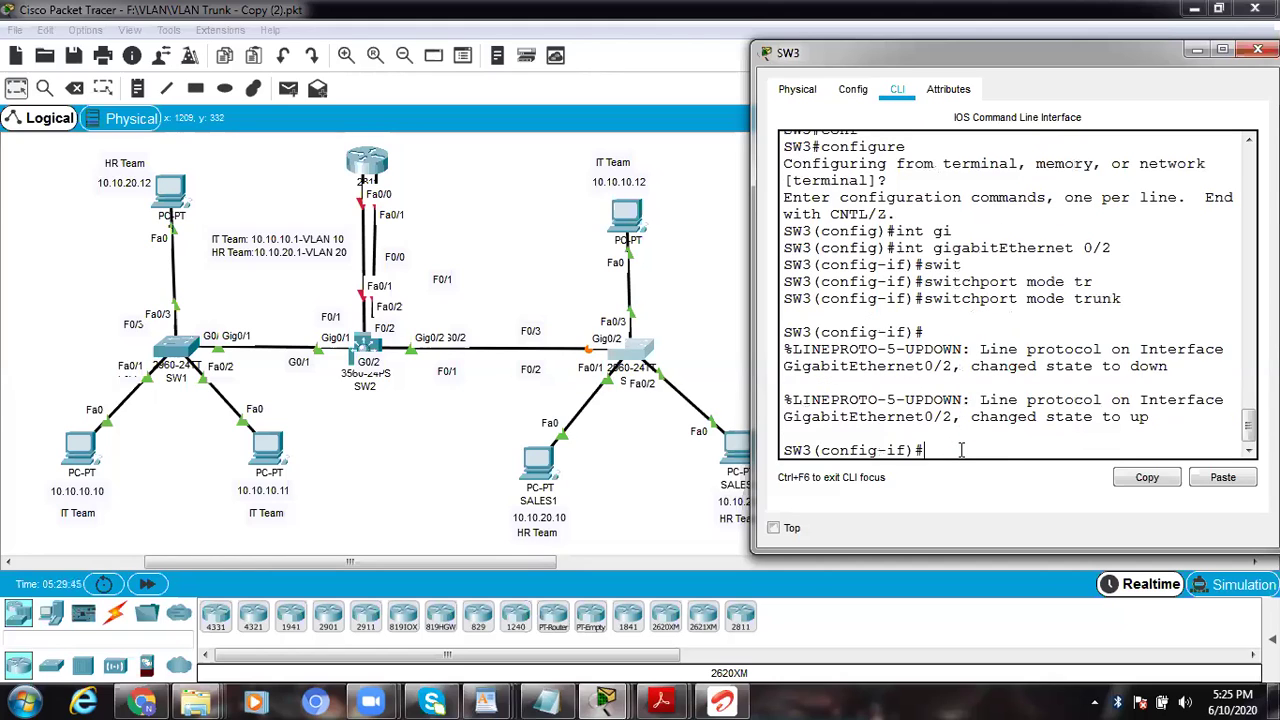
# Step: Try to set the trunk encapsulation of GigabitEthernet 0/2 on SW3 to dot1q
pyautogui.write('switch')
pyautogui.press('Tab')
pyautogui.write('tr')
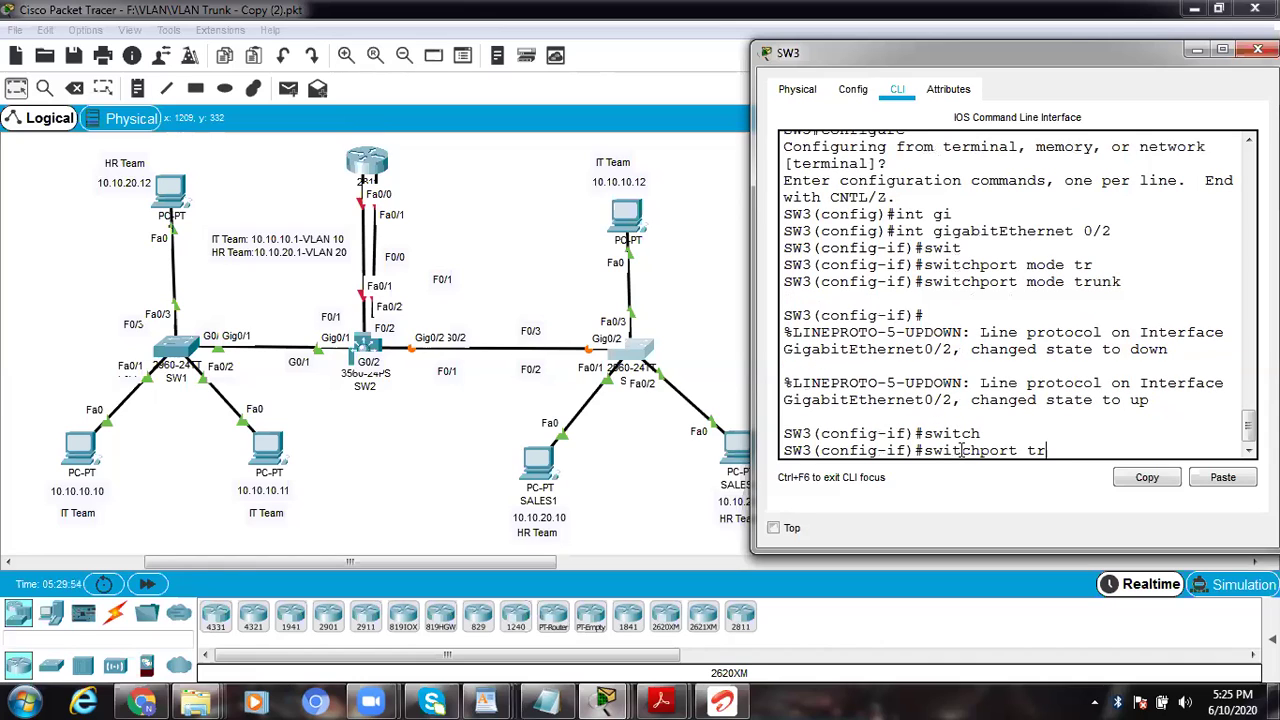
pyautogui.write('unk e')
pyautogui.press('Tab')
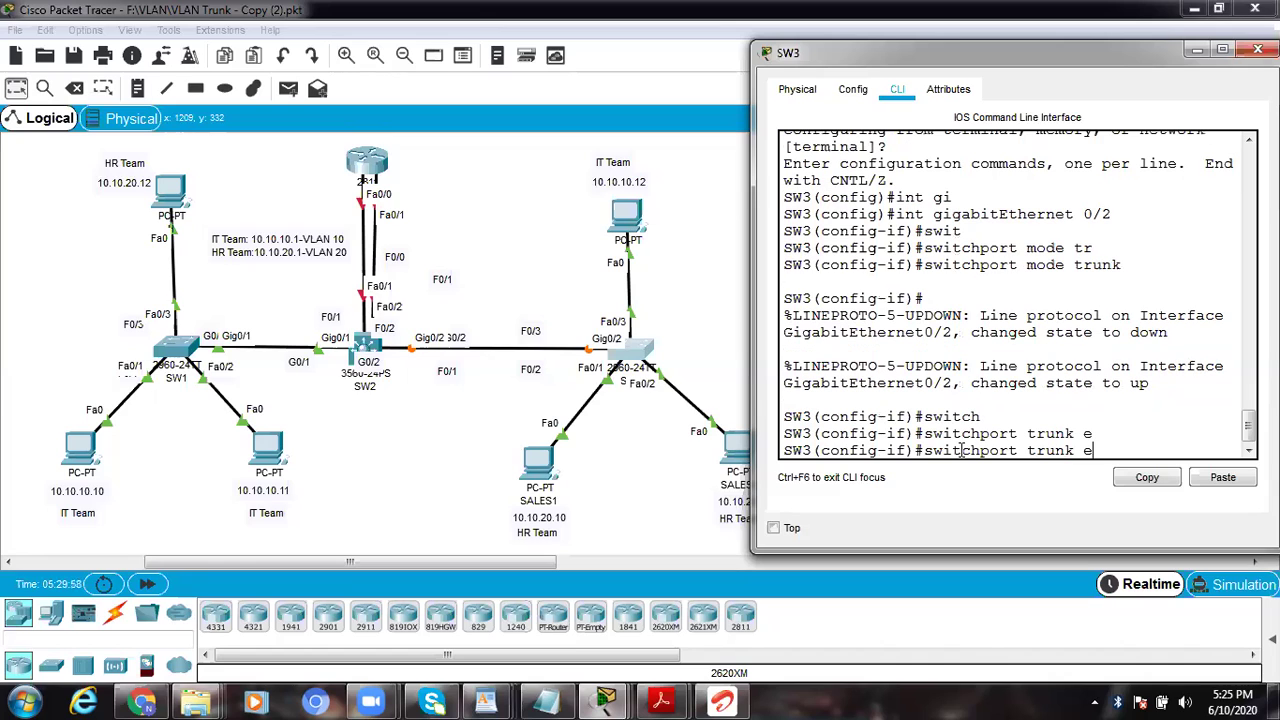
pyautogui.write('na')
pyautogui.press('Tab')
pyautogui.write('cap')
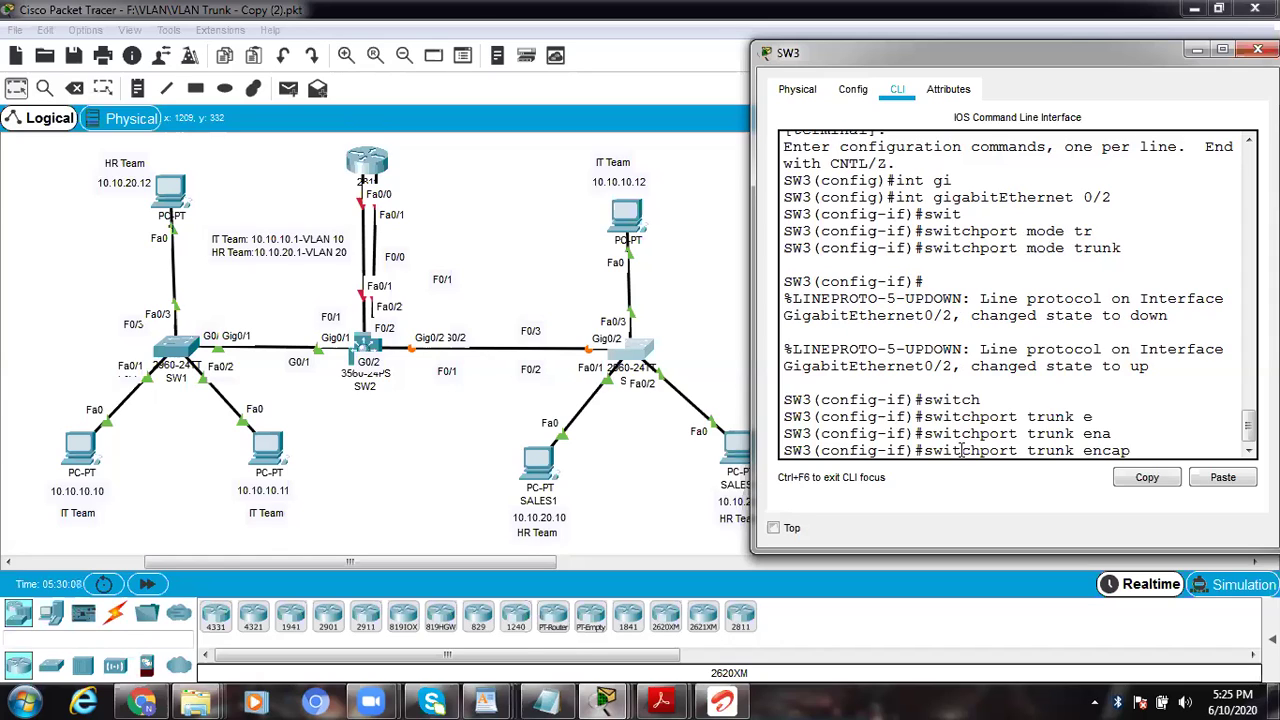
pyautogui.write('dot1q')
pyautogui.press('Return')
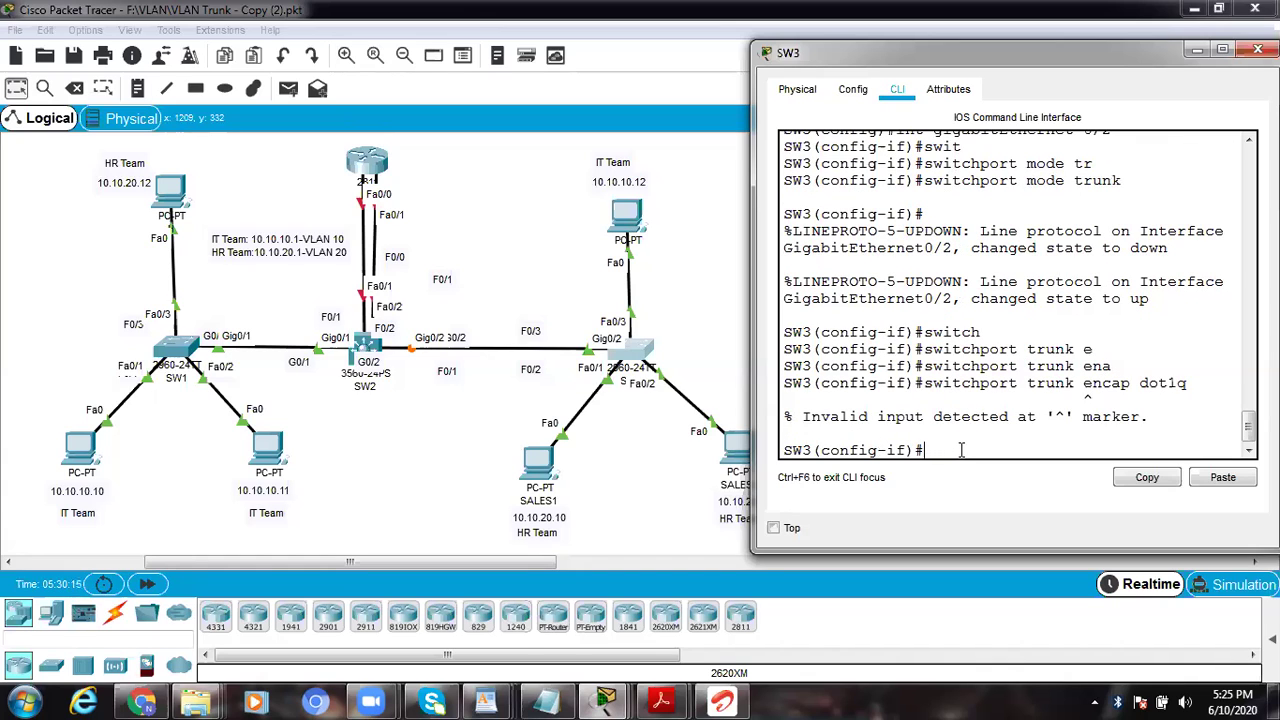
# Step: Set the trunk native VLAN of GigabitEthernet 0/2 on SW3 to 198 and return to privileged mode
pyautogui.write('sw')
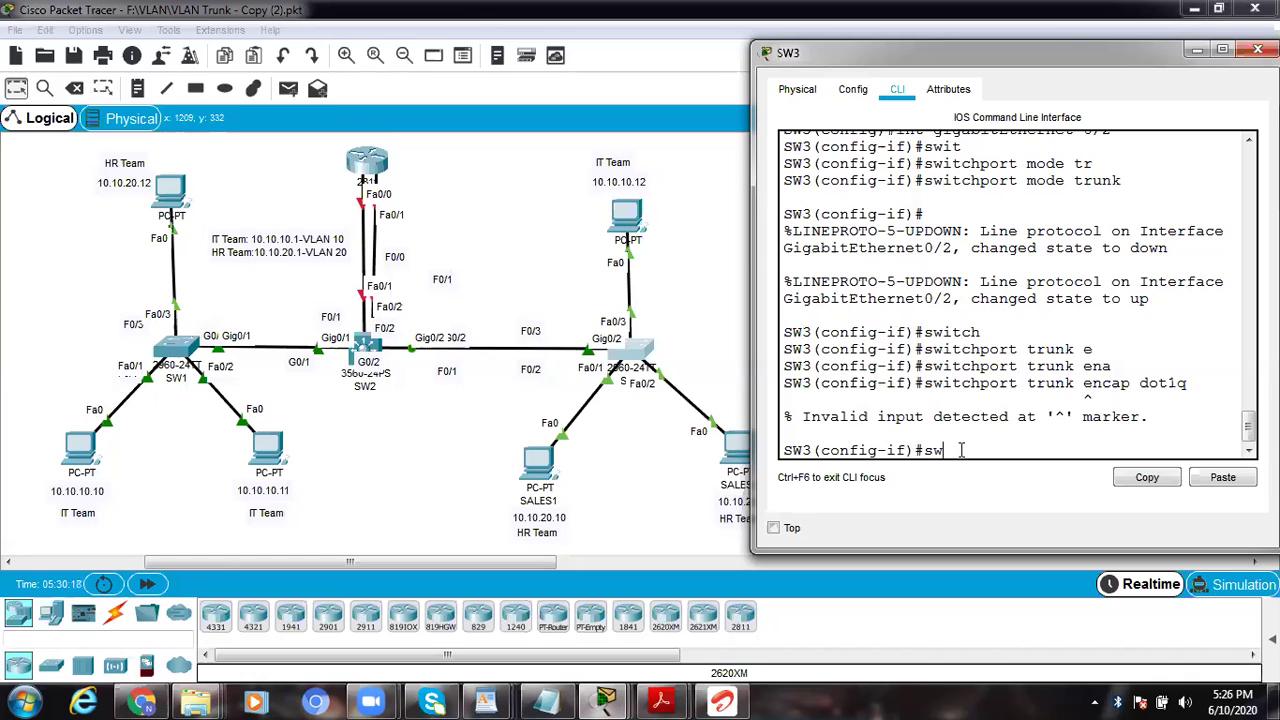
pyautogui.write('itch')
pyautogui.press('Tab')
pyautogui.write('port trunk')
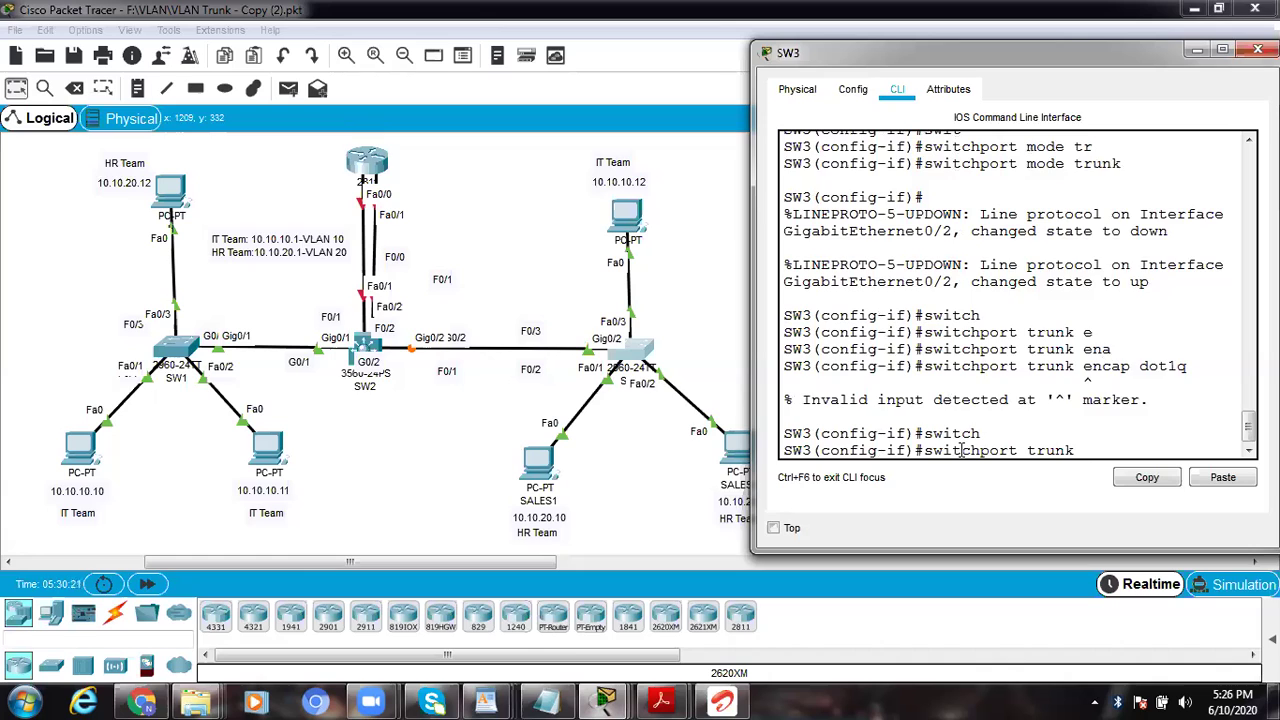
pyautogui.press('Tab')
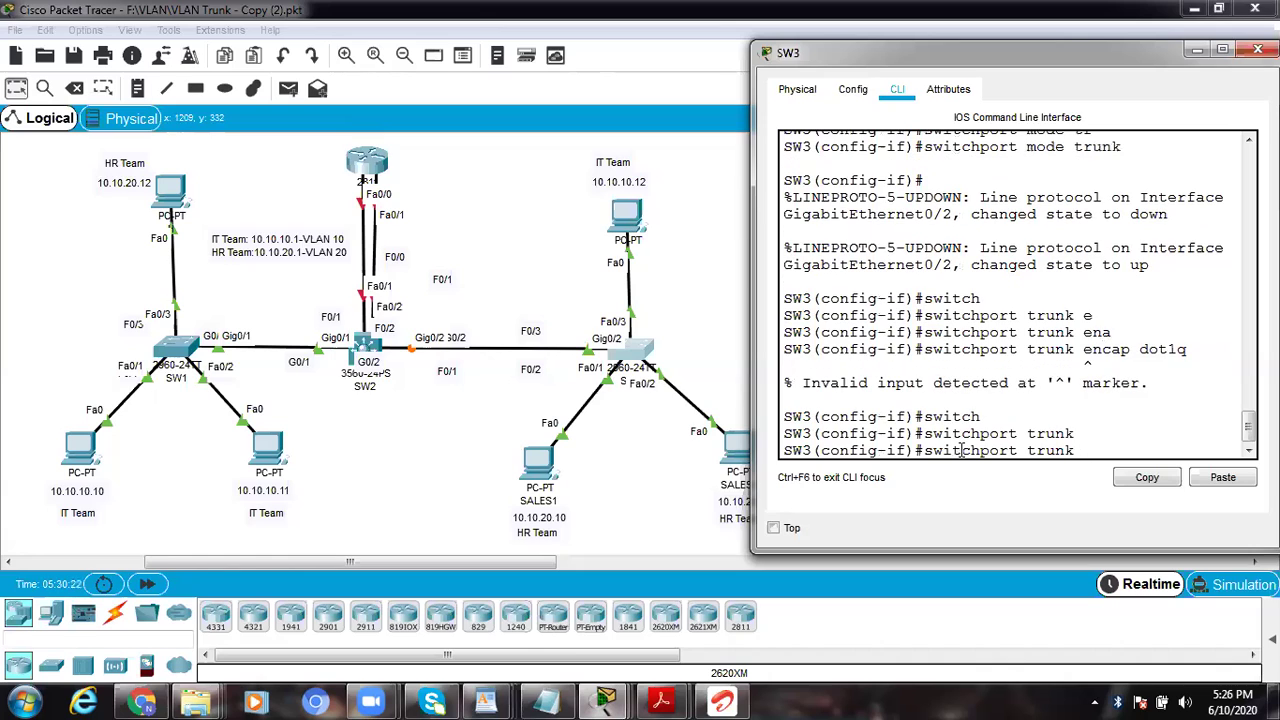
pyautogui.write('na')
pyautogui.press('Tab')
pyautogui.write('vla')
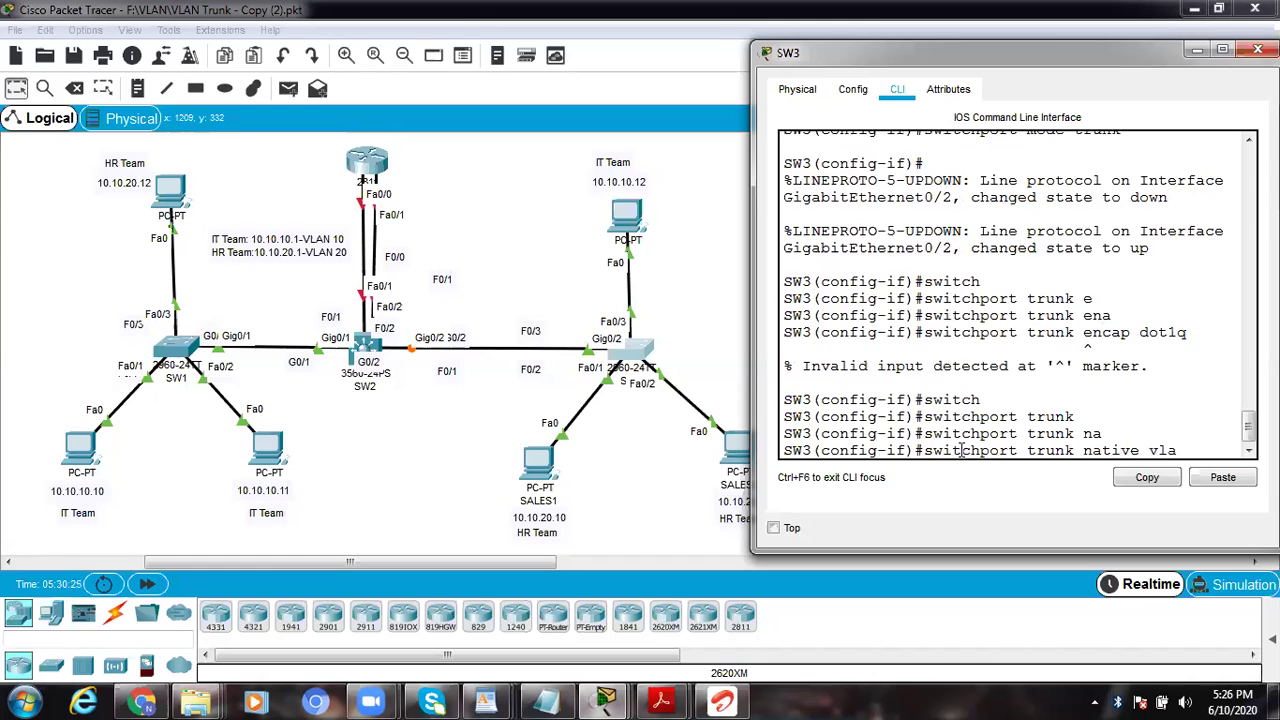
pyautogui.press('Tab')
pyautogui.write('198')
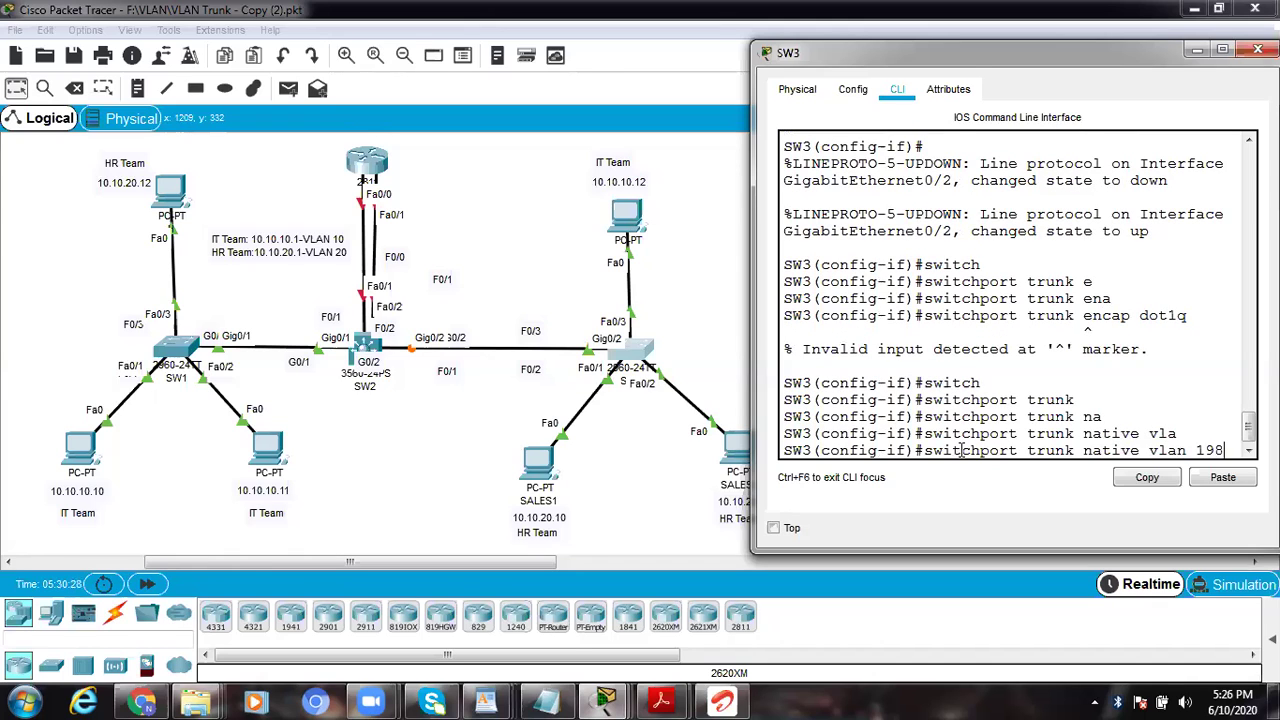
pyautogui.press('Return')
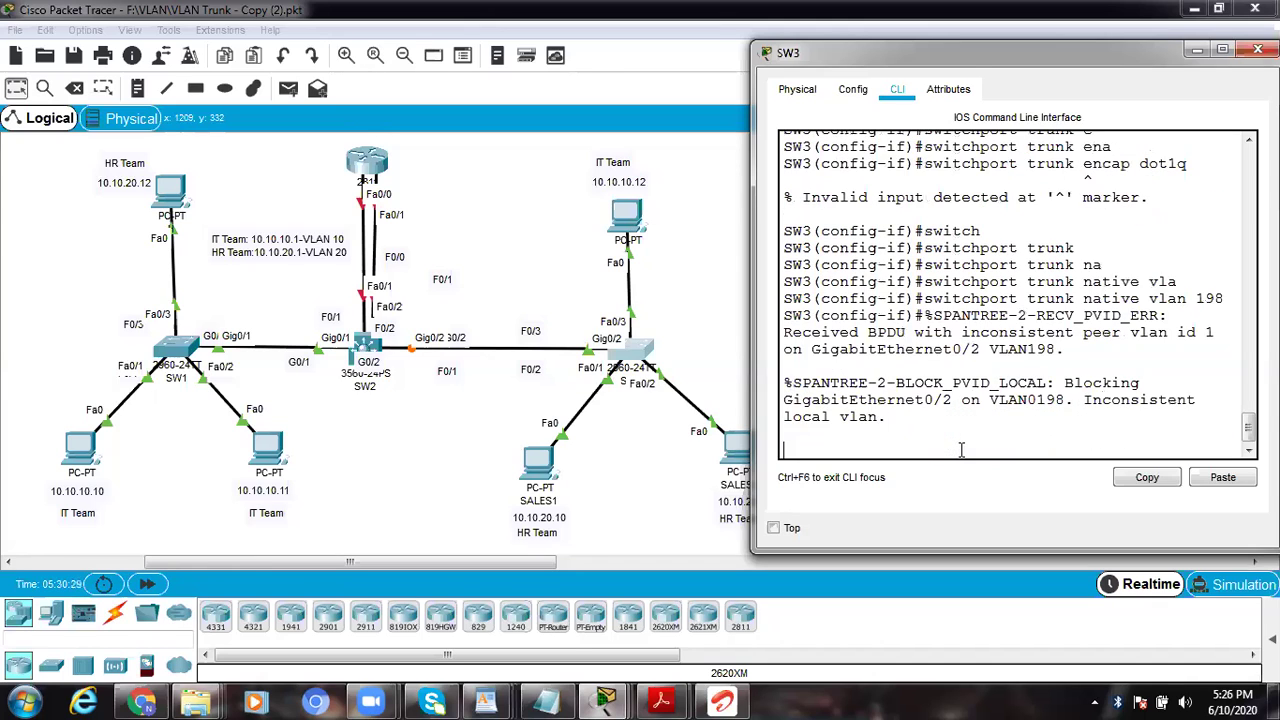
pyautogui.press('Return')
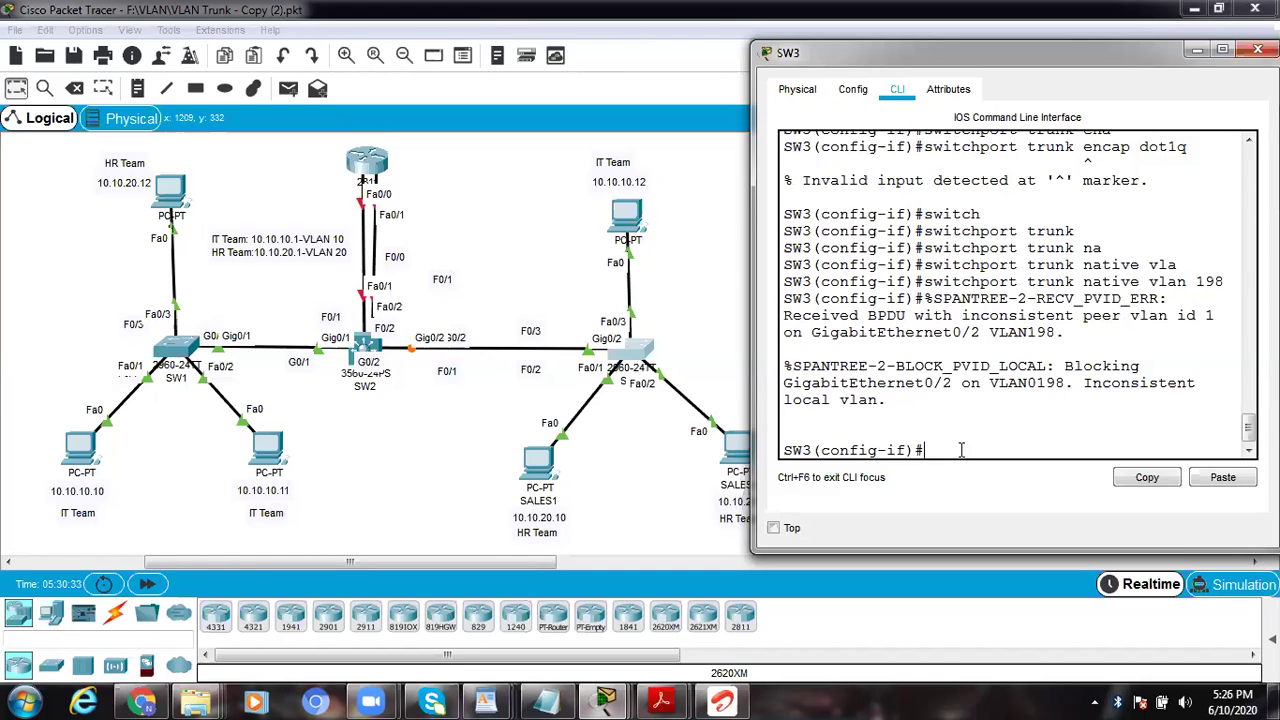
pyautogui.hotkey('ctrl', 'z')
pyautogui.hotkey('ctrl', 'z')
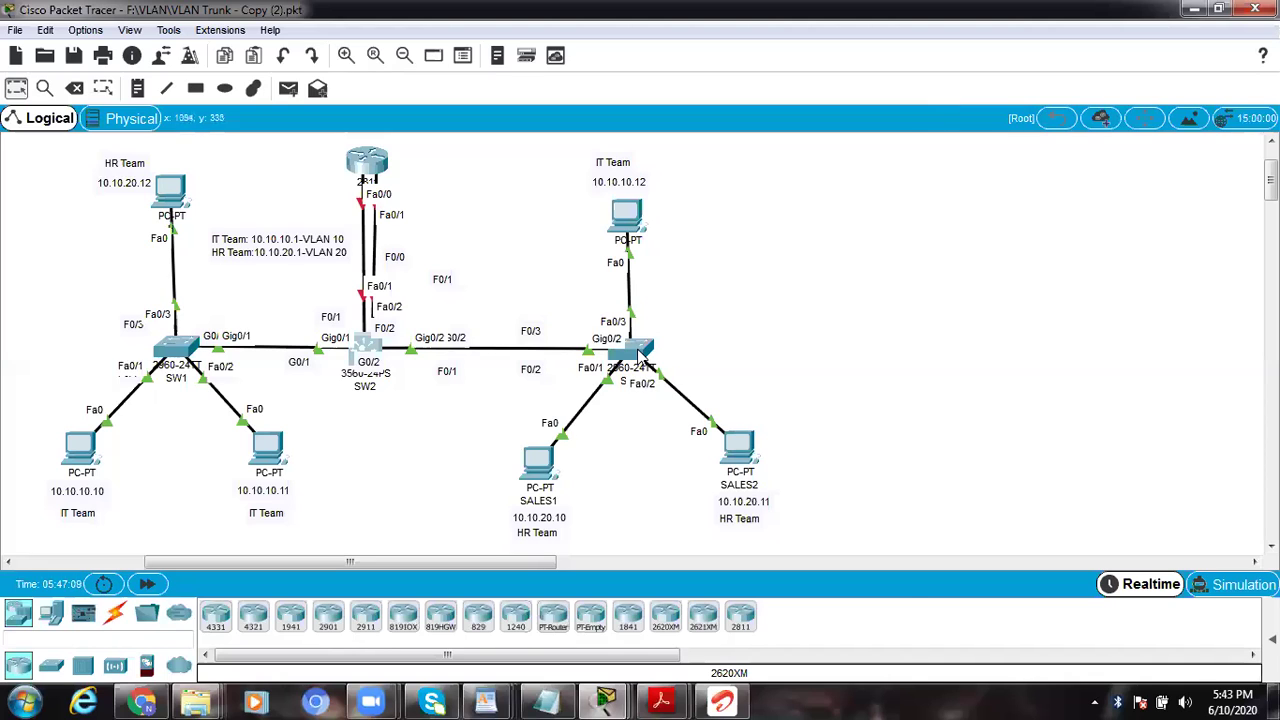
# Step: Check the console messages on SW3, close its window, and bring up the GigabitEthernet 0/2 switchport output on SW2
pyautogui.click(641, 352)
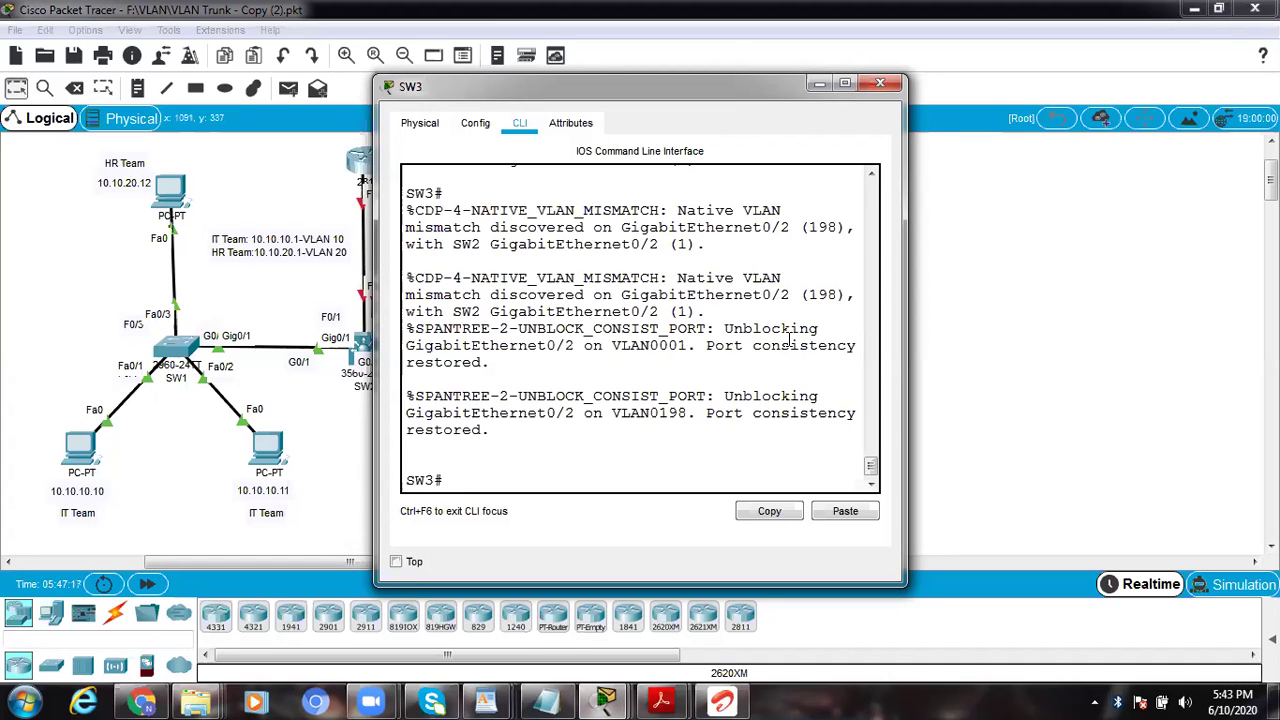
pyautogui.click(880, 83)
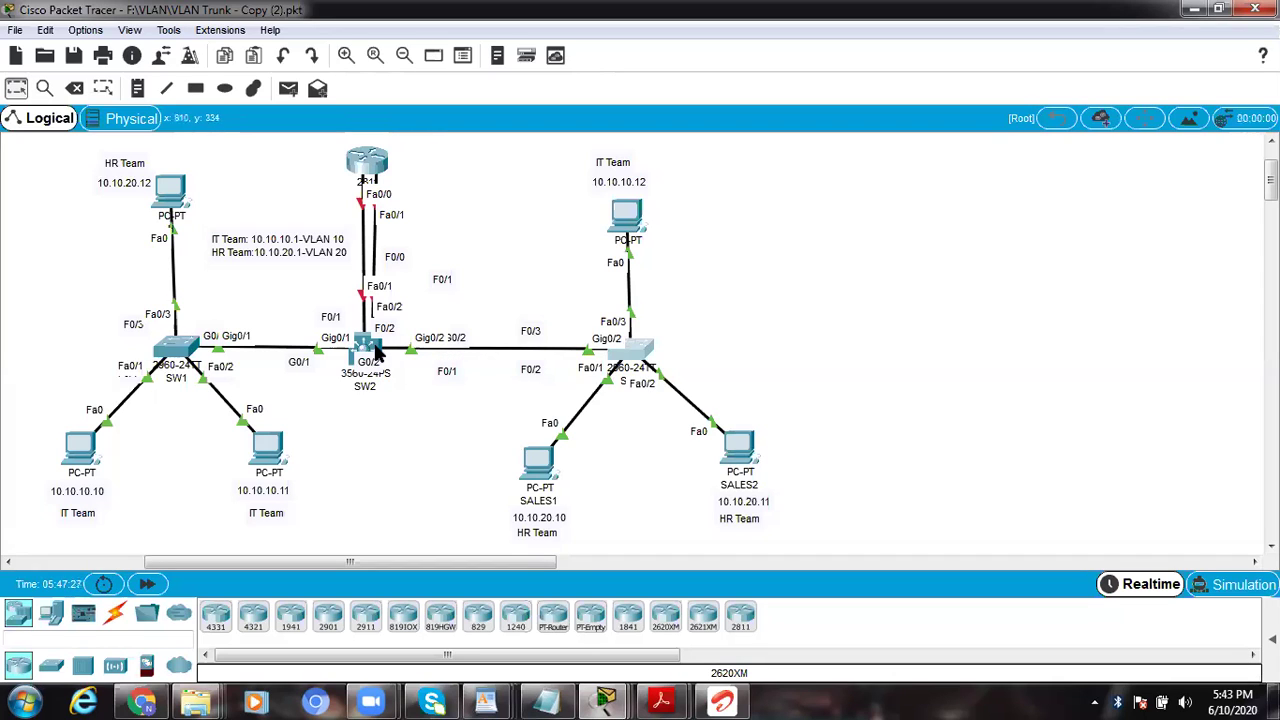
pyautogui.moveTo(378, 348)
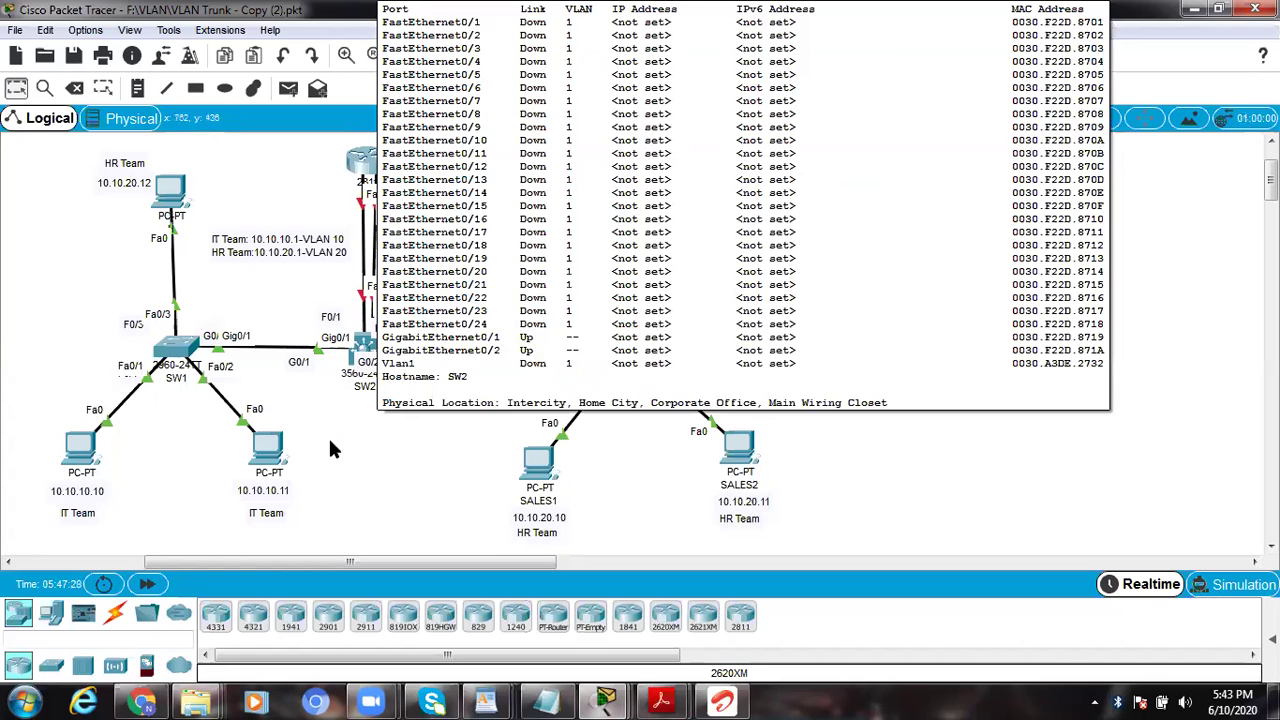
pyautogui.click(363, 368)
pyautogui.moveTo(870, 465); pyautogui.dragTo(870, 446)
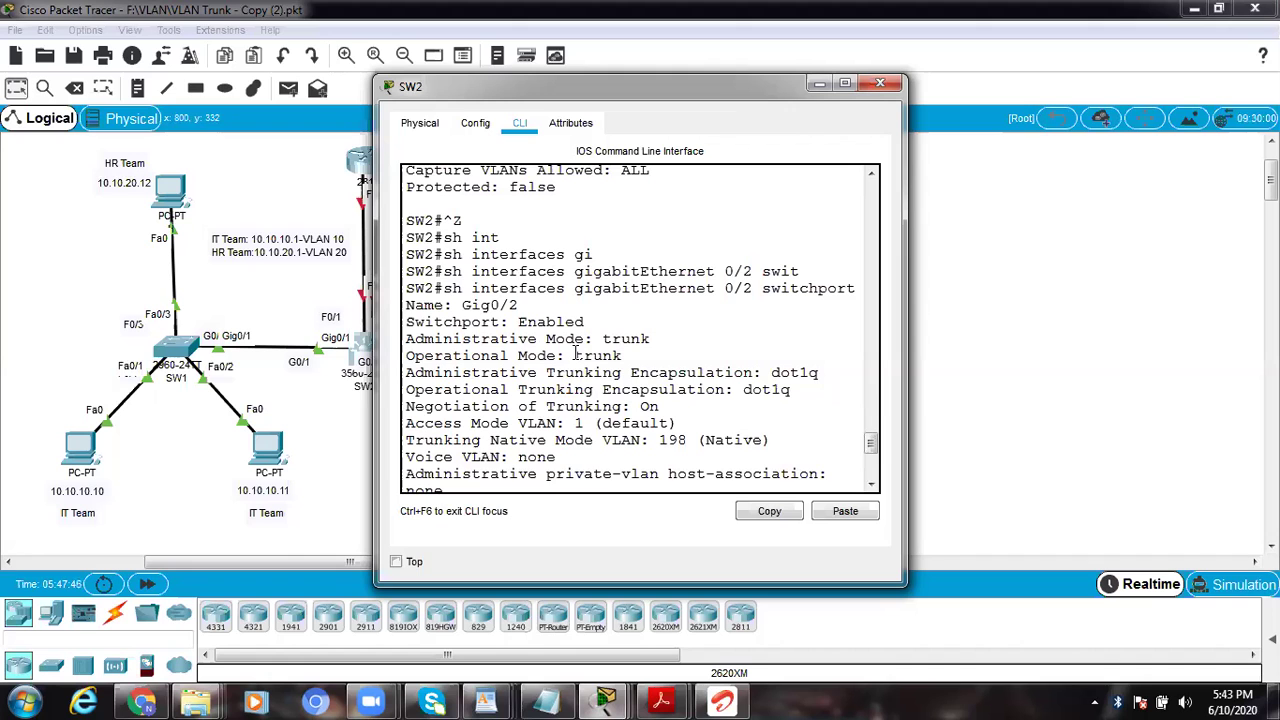
# Step: Review the encapsulation, trunk mode and native VLAN commands entered earlier for GigabitEthernet 0/2 on SW2
pyautogui.moveTo(870, 445); pyautogui.dragTo(876, 398)
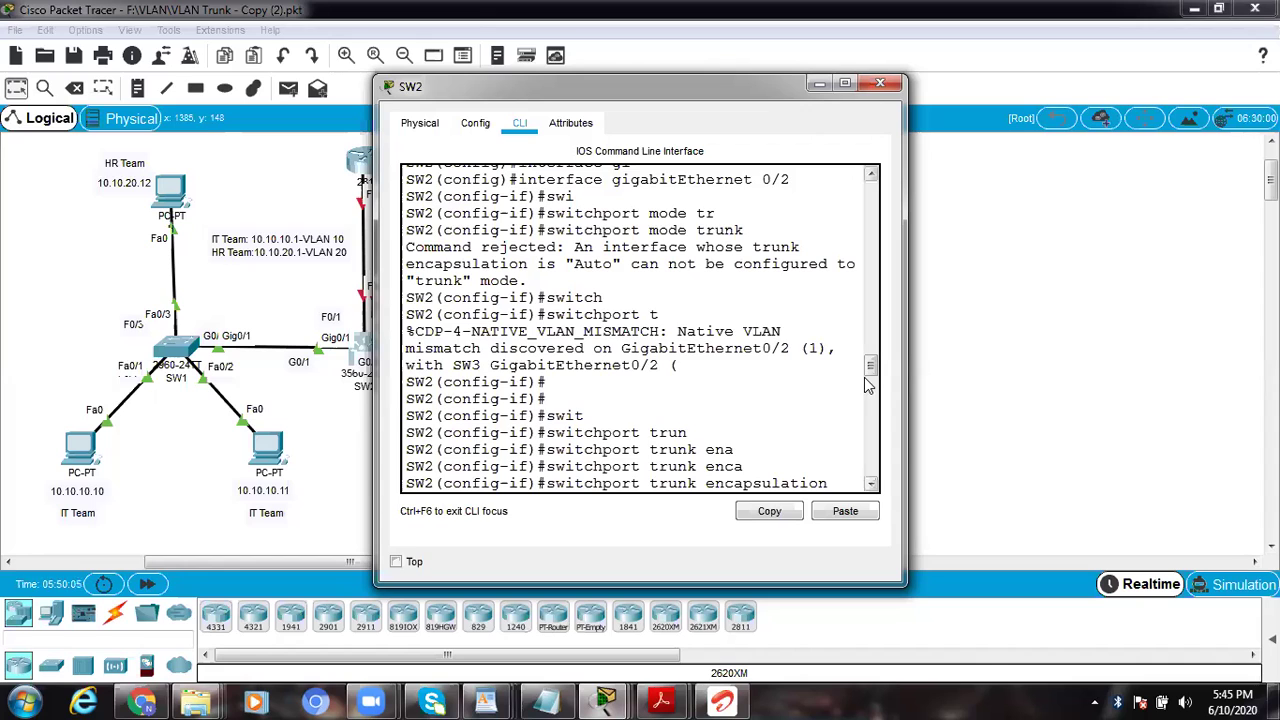
pyautogui.scroll(-2, 870, 370)
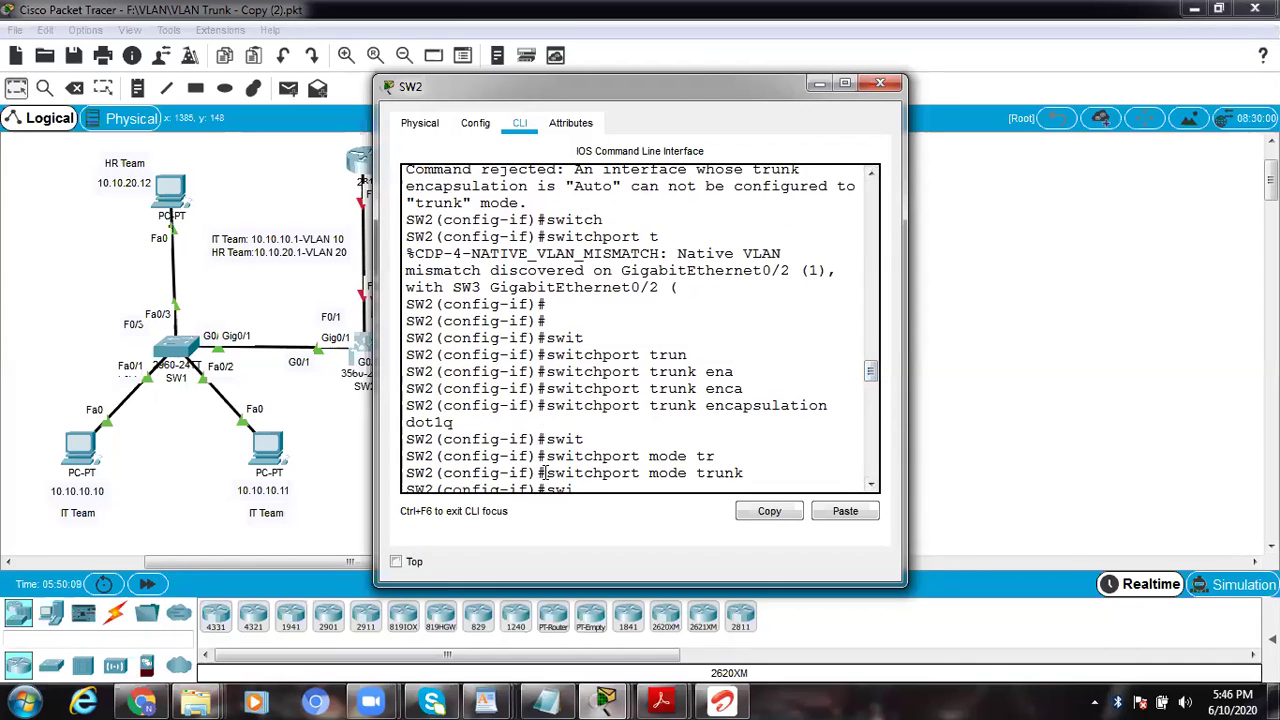
pyautogui.moveTo(543, 472); pyautogui.dragTo(757, 472)
pyautogui.moveTo(871, 368); pyautogui.dragTo(871, 382)
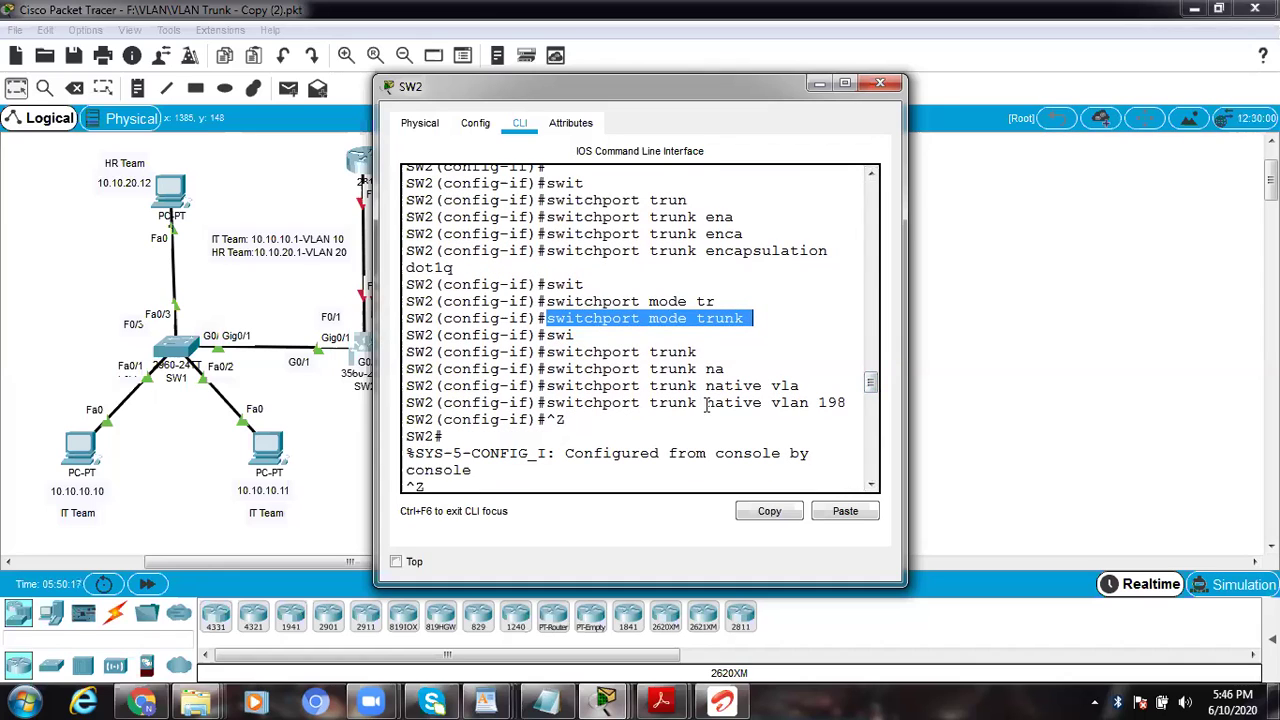
pyautogui.moveTo(707, 403); pyautogui.dragTo(848, 404)
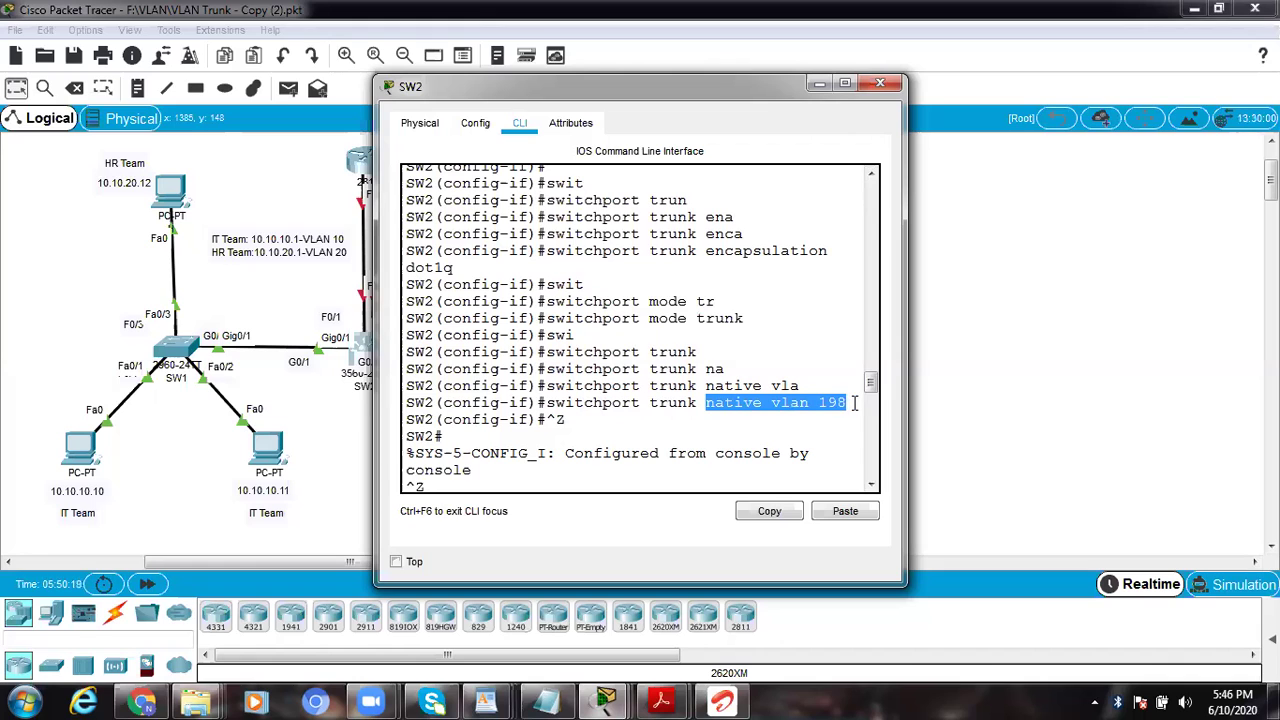
pyautogui.click(507, 467)
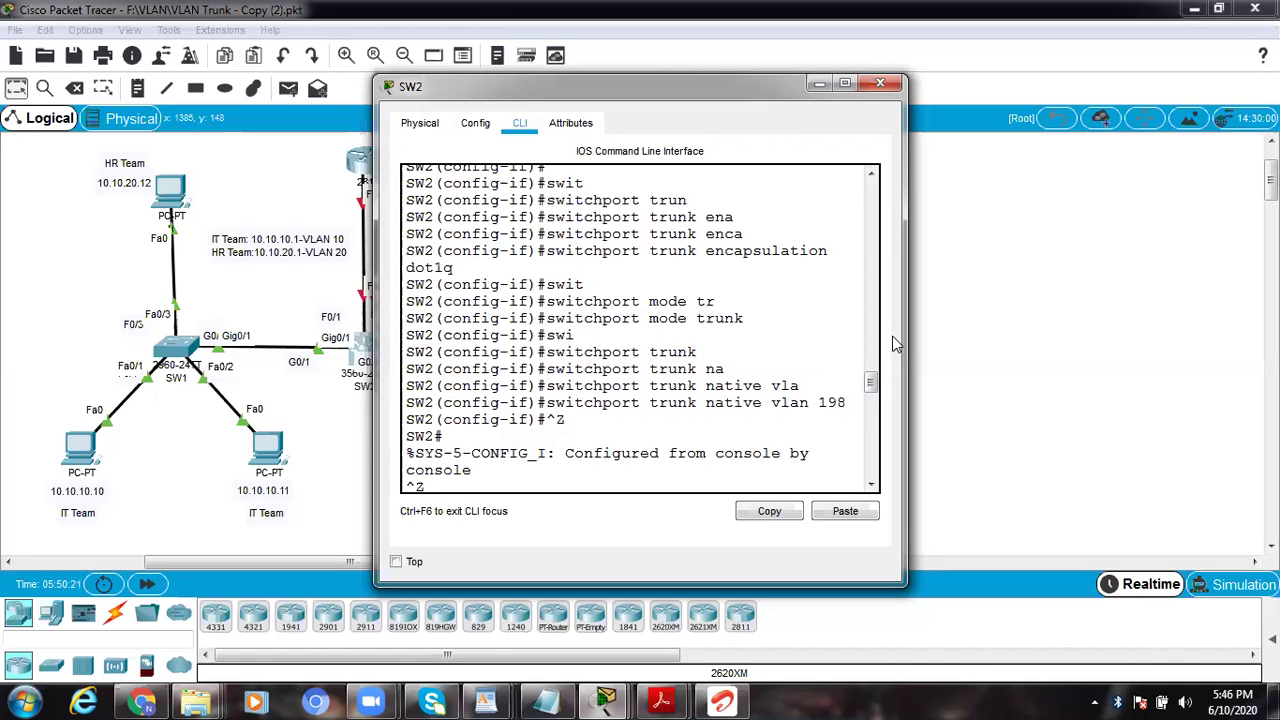
# Step: Examine the administrative mode, operational mode and native VLAN in SW2's GigabitEthernet 0/2 switchport output
pyautogui.moveTo(870, 383); pyautogui.dragTo(867, 410)
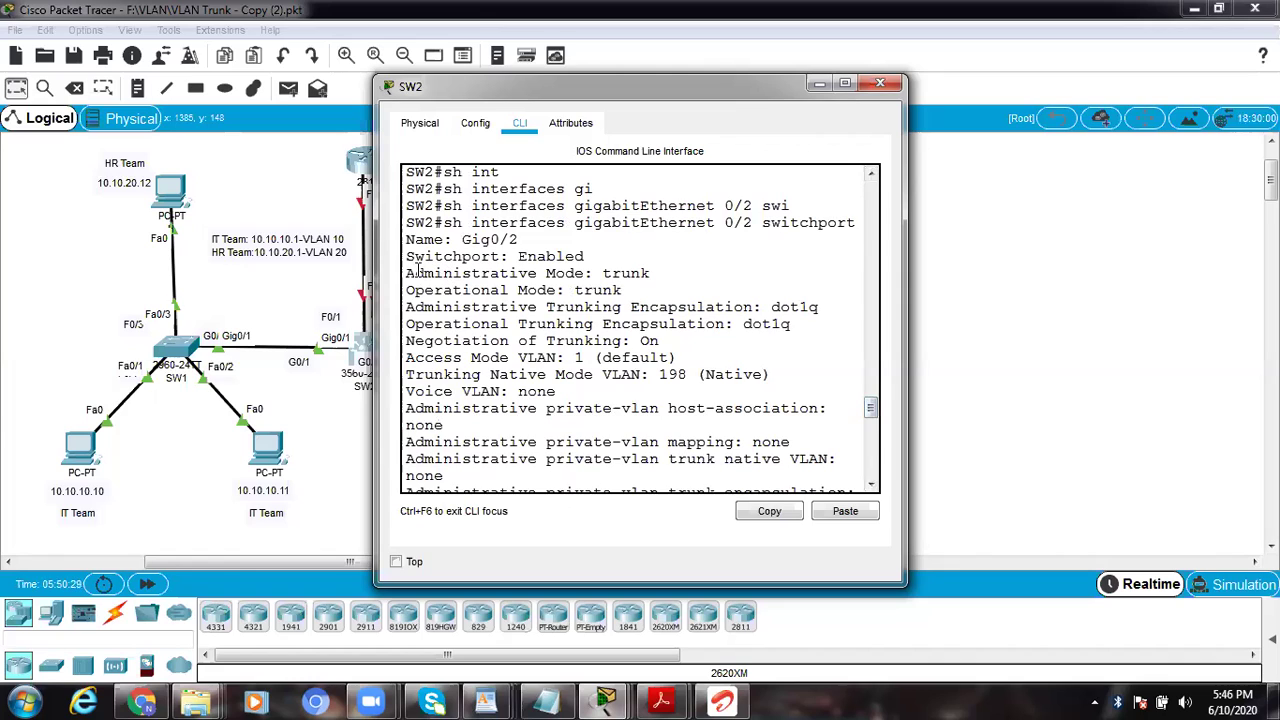
pyautogui.moveTo(407, 272); pyautogui.dragTo(710, 285)
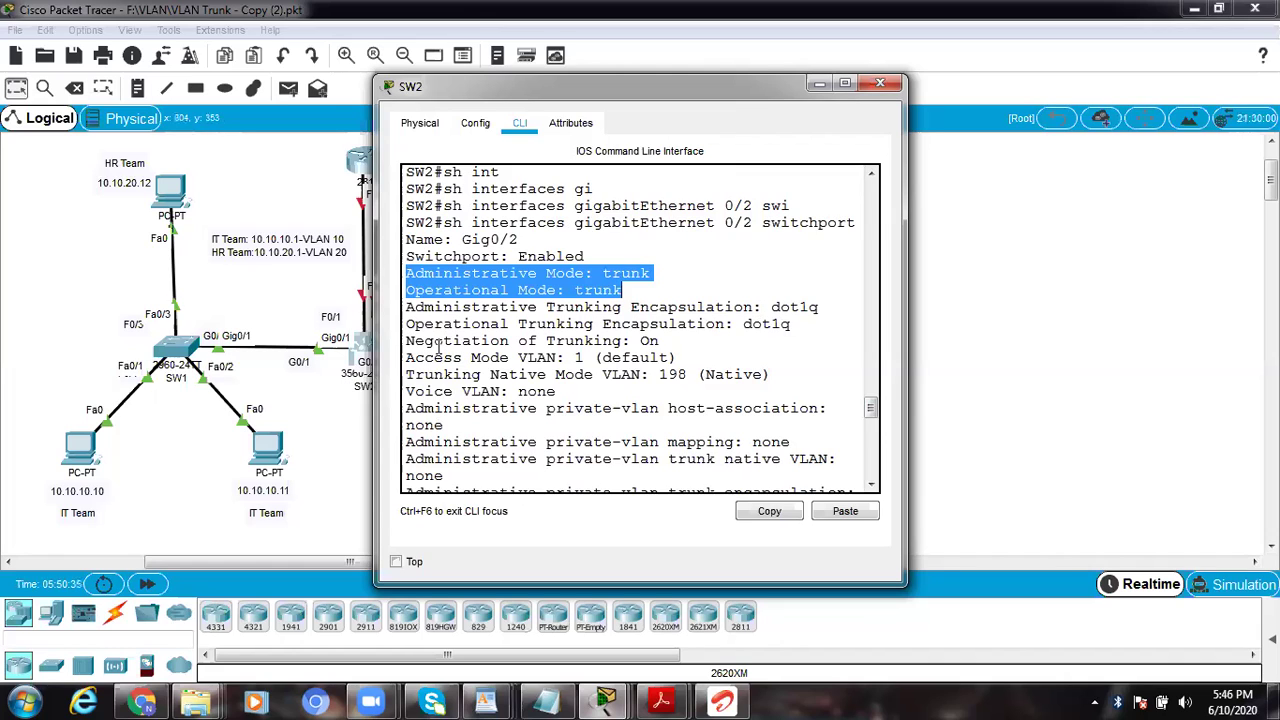
pyautogui.moveTo(408, 373); pyautogui.dragTo(789, 378)
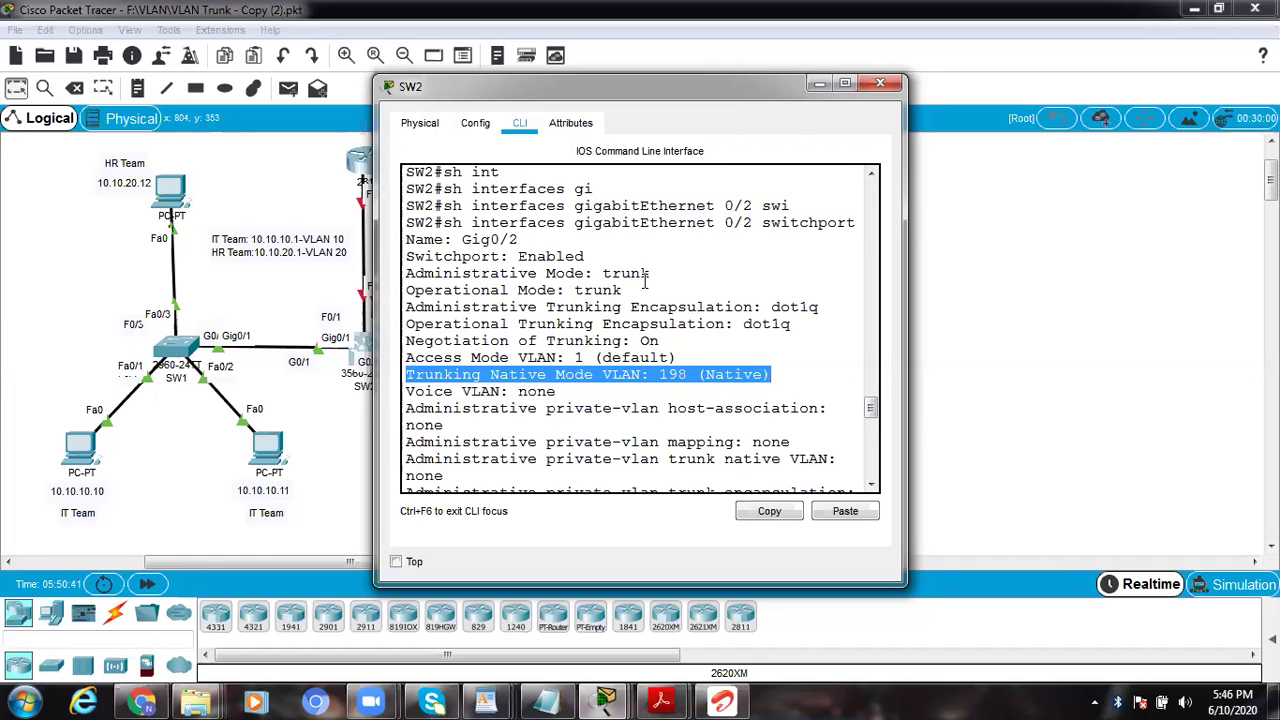
pyautogui.moveTo(660, 278); pyautogui.dragTo(424, 264)
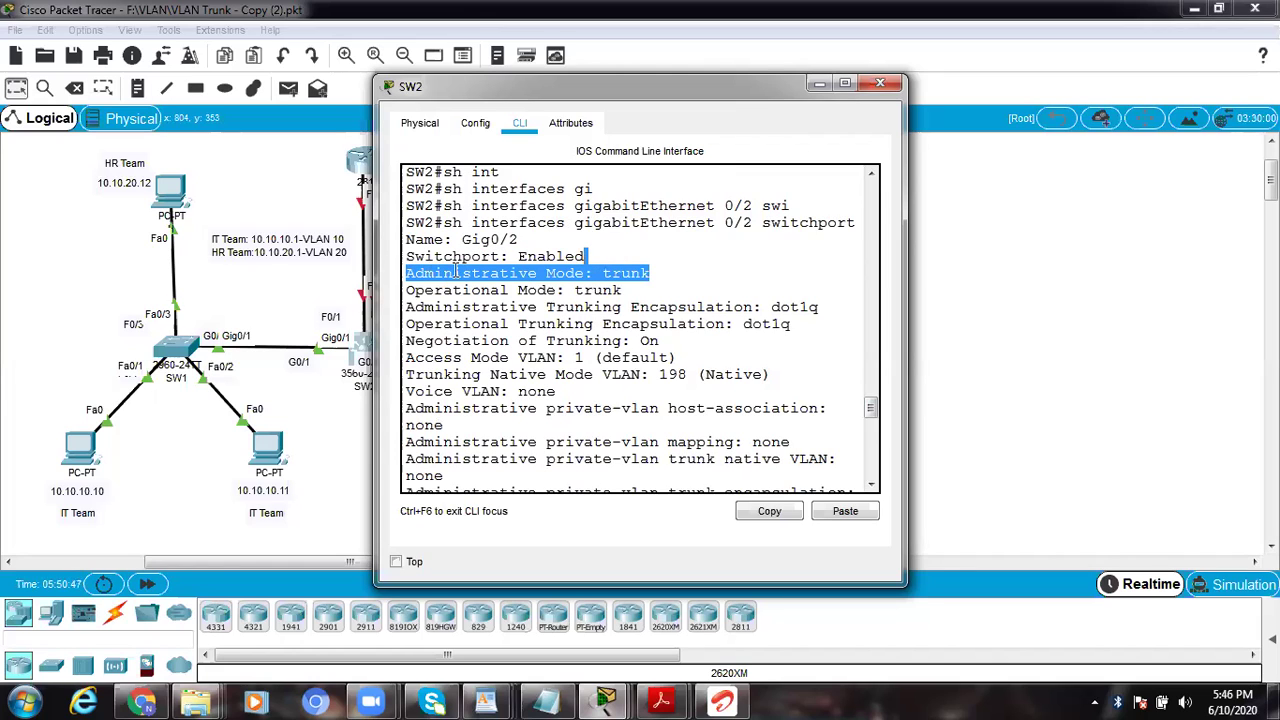
pyautogui.click(665, 279)
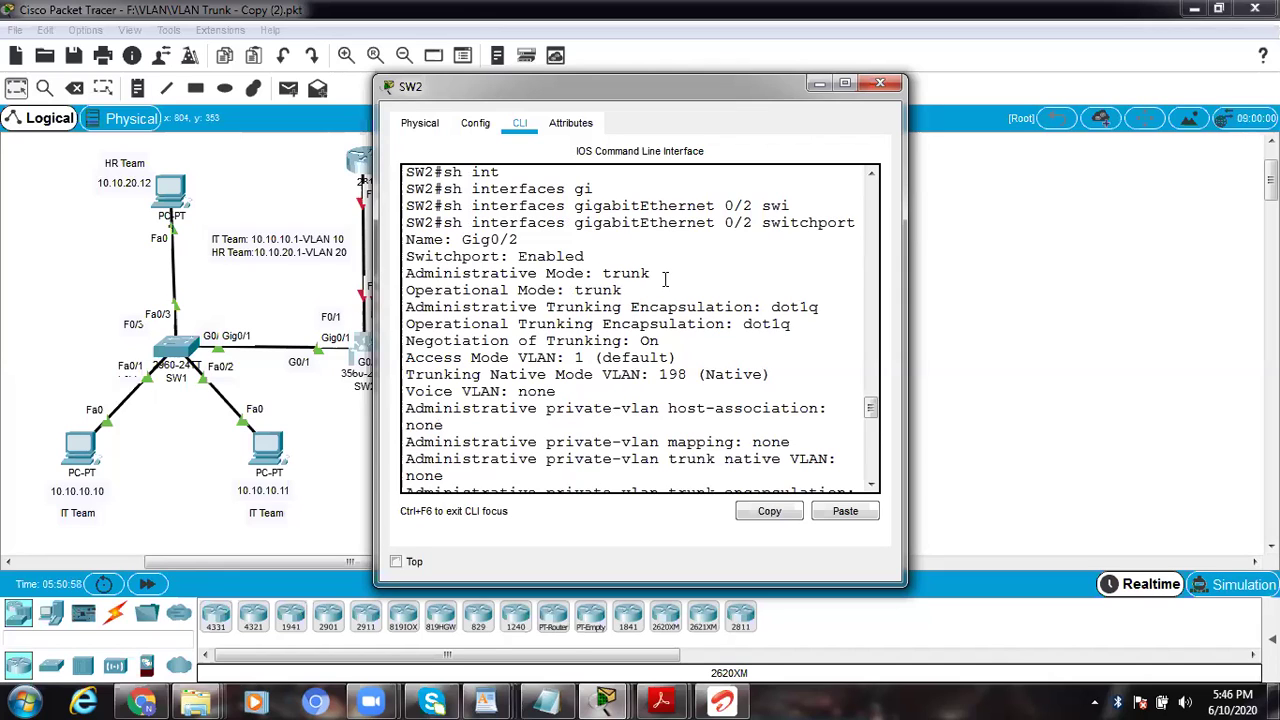
pyautogui.moveTo(871, 405); pyautogui.dragTo(872, 403)
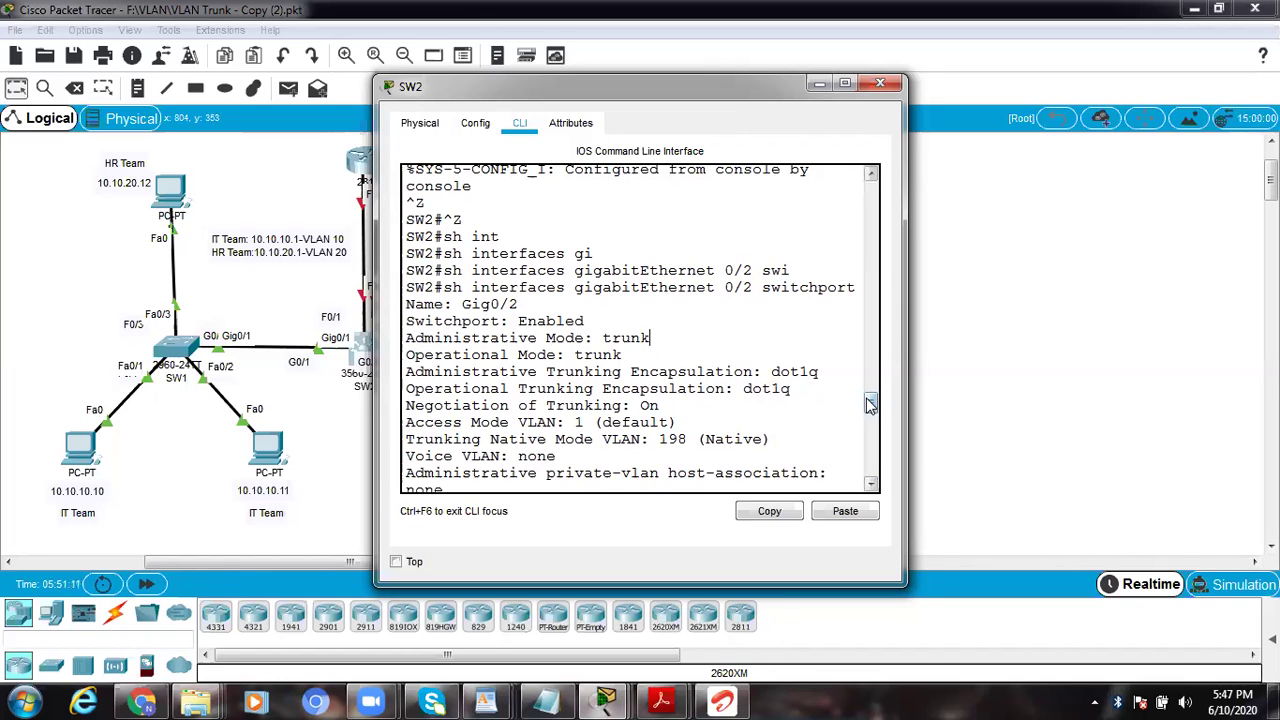
pyautogui.moveTo(870, 405); pyautogui.dragTo(870, 415)
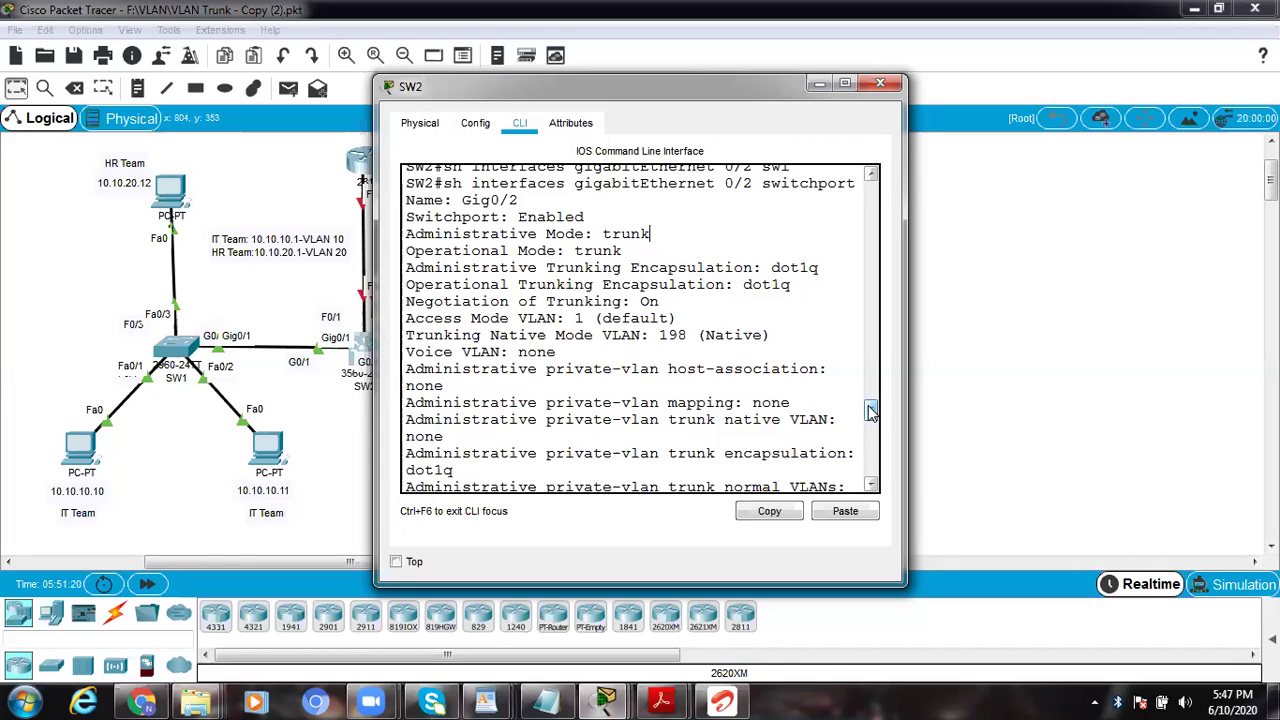
pyautogui.scroll(-2, 871, 412)
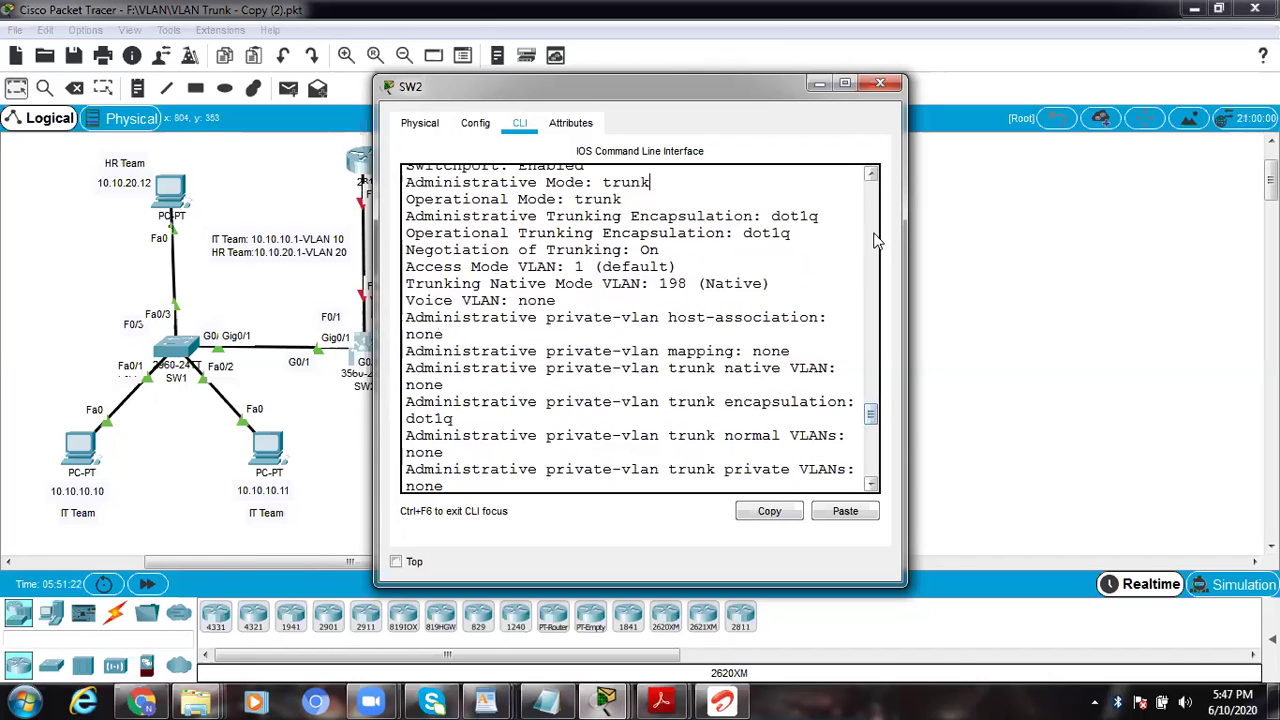
# Step: Close SW2's window and open SW3's command line, placed clear of the topology
pyautogui.click(880, 83)
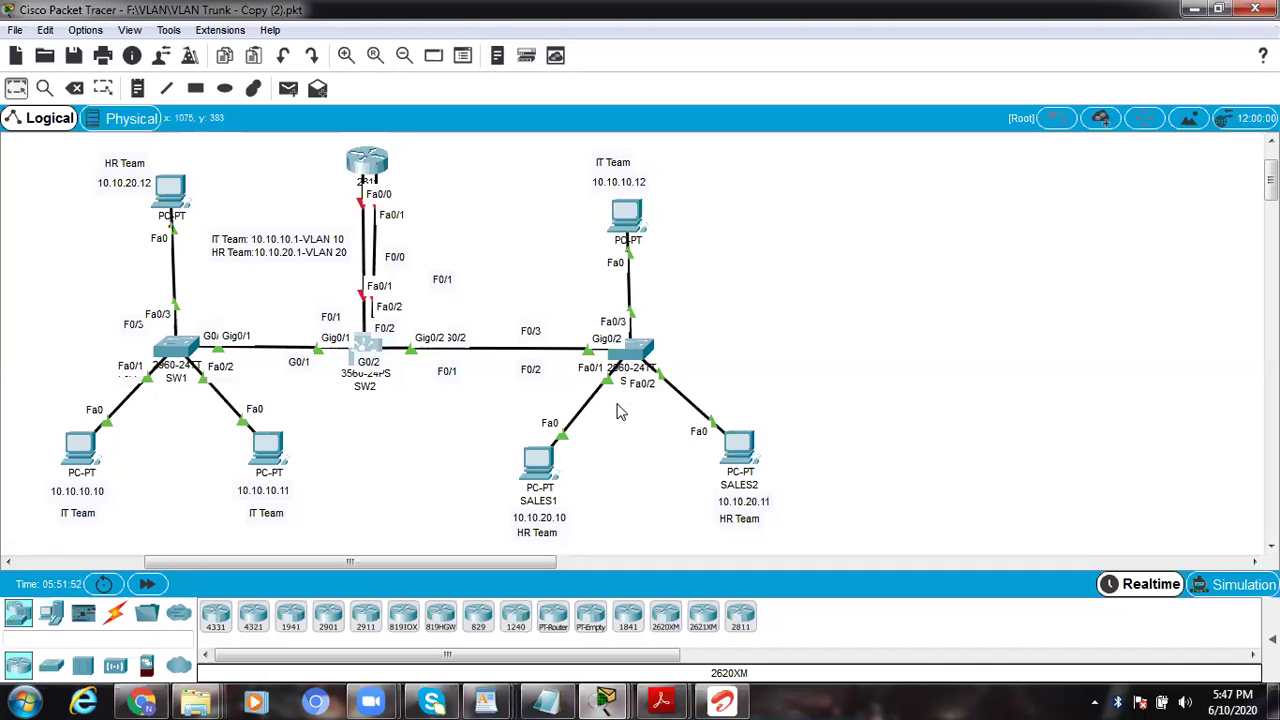
pyautogui.click(640, 345)
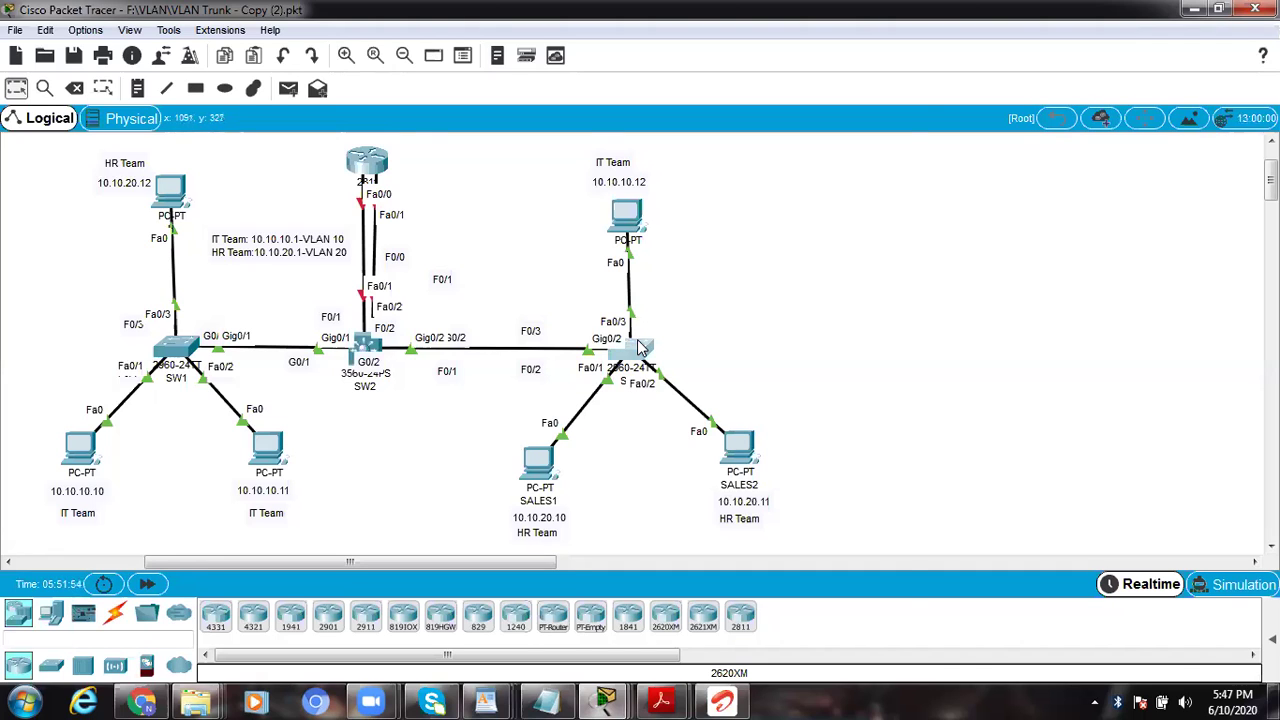
pyautogui.moveTo(432, 92); pyautogui.dragTo(977, 71)
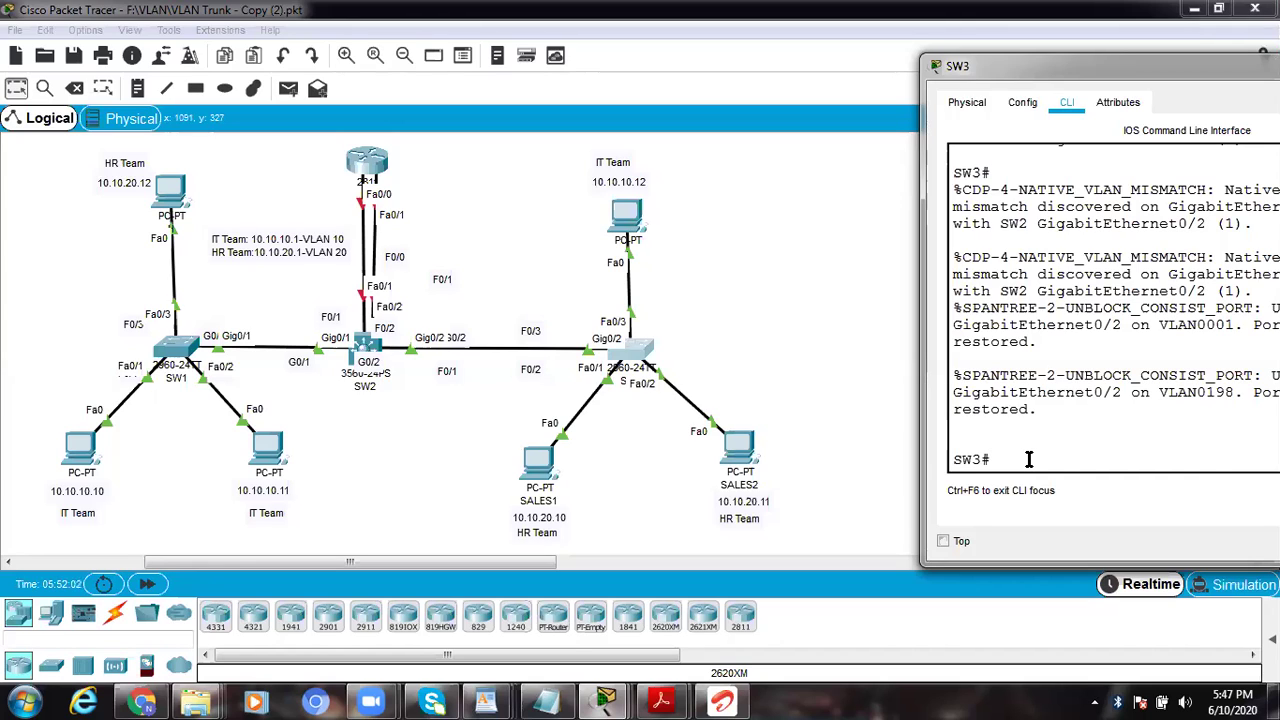
pyautogui.write('conf')
pyautogui.press('Return')
pyautogui.press('Return')
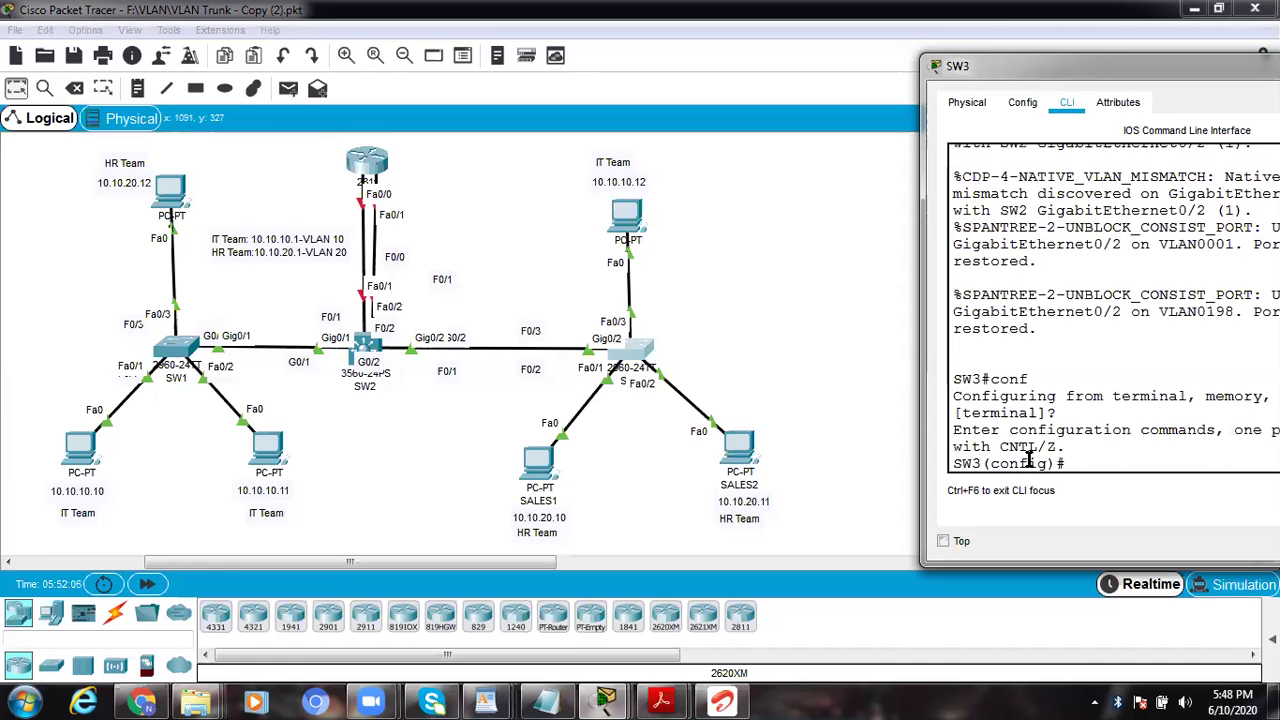
pyautogui.write('int')
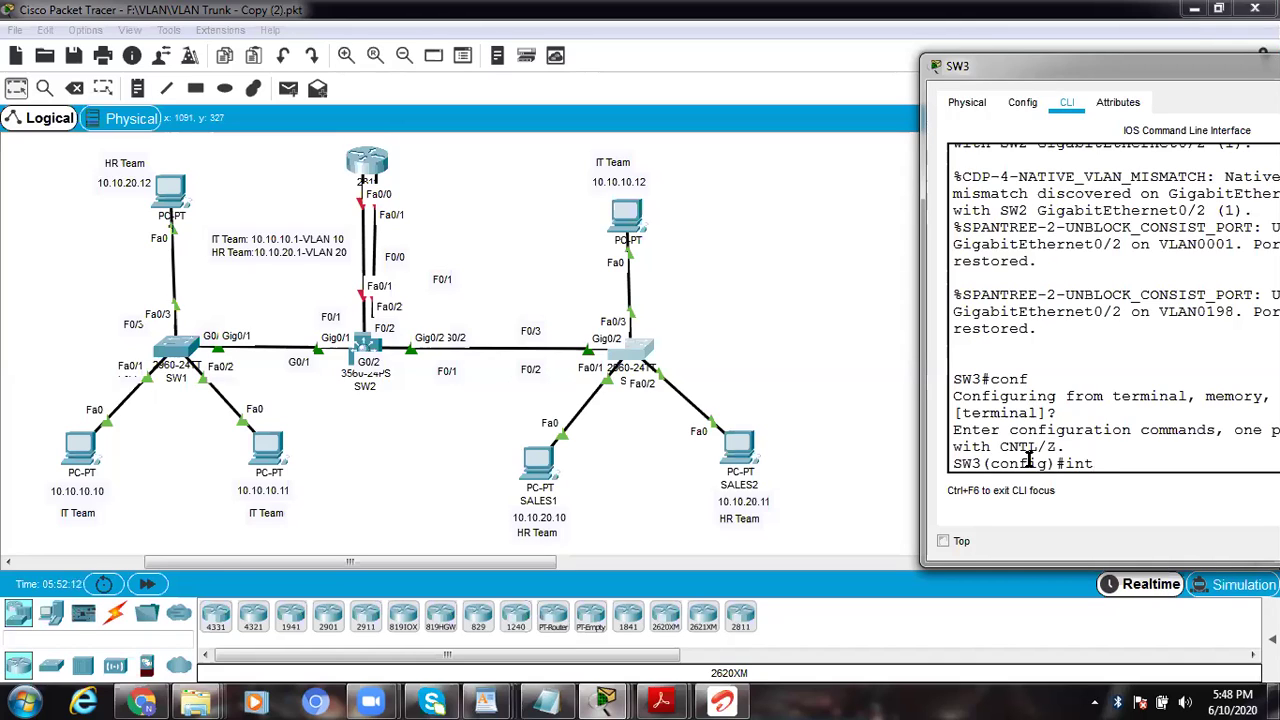
pyautogui.press('BackSpace')
pyautogui.press('BackSpace')
pyautogui.press('BackSpace')
pyautogui.write('sh vl')
pyautogui.press('Tab')
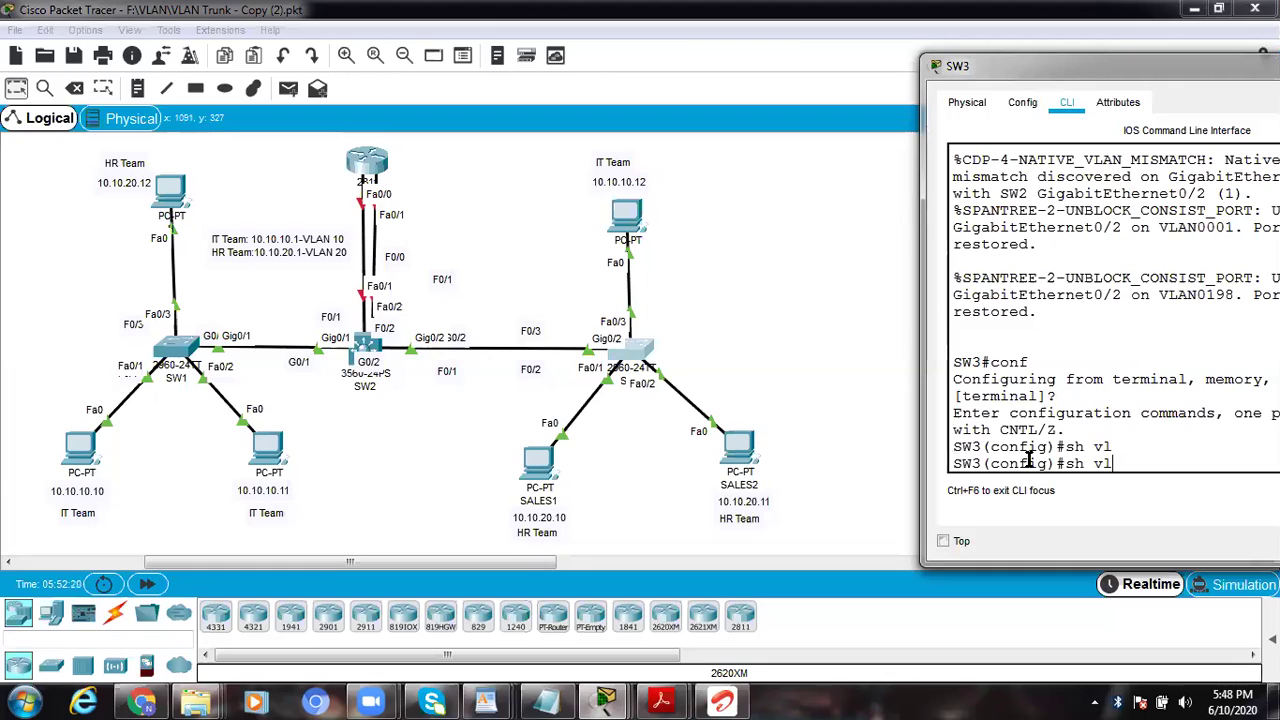
pyautogui.hotkey('ctrl', 'z')
pyautogui.hotkey('ctrl', 'z')
# Step: Display the brief VLAN table on SW3 from privileged mode
pyautogui.write('vlan')
pyautogui.press('BackSpace')
pyautogui.press('BackSpace')
pyautogui.press('BackSpace')
pyautogui.press('BackSpace')
pyautogui.write('sh vl')
pyautogui.press('Tab')
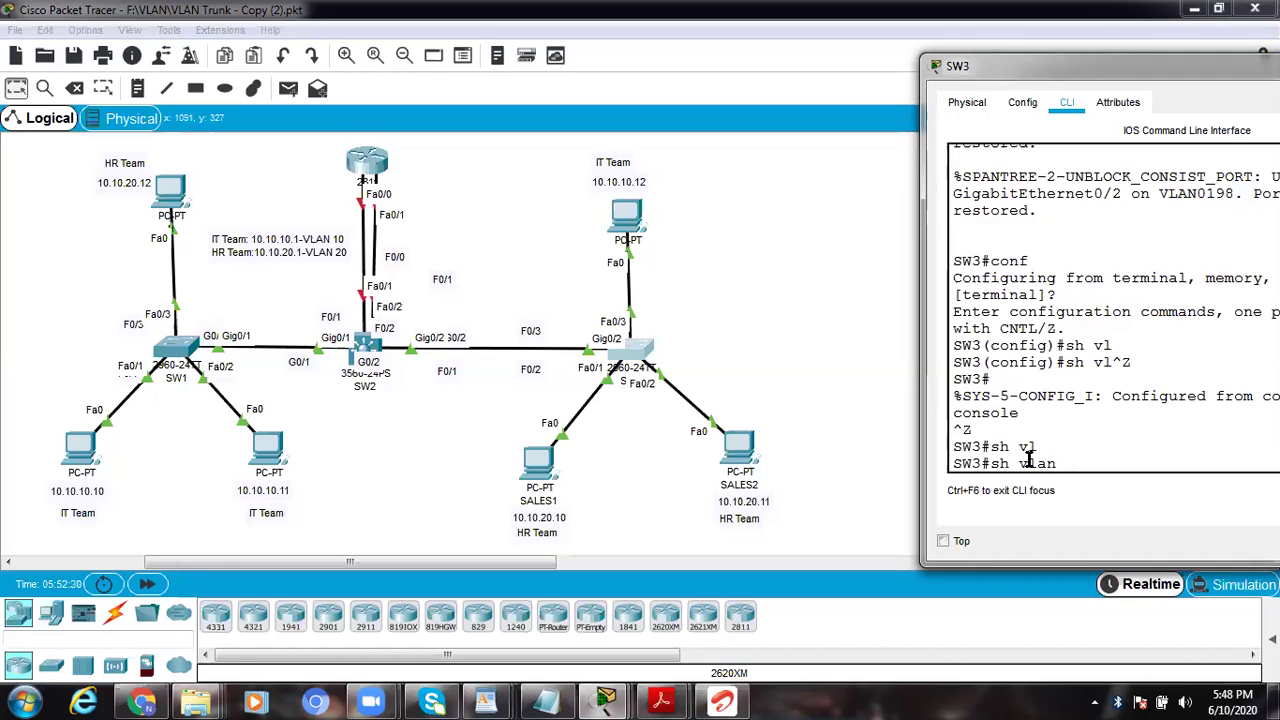
pyautogui.write('br')
pyautogui.press('Return')
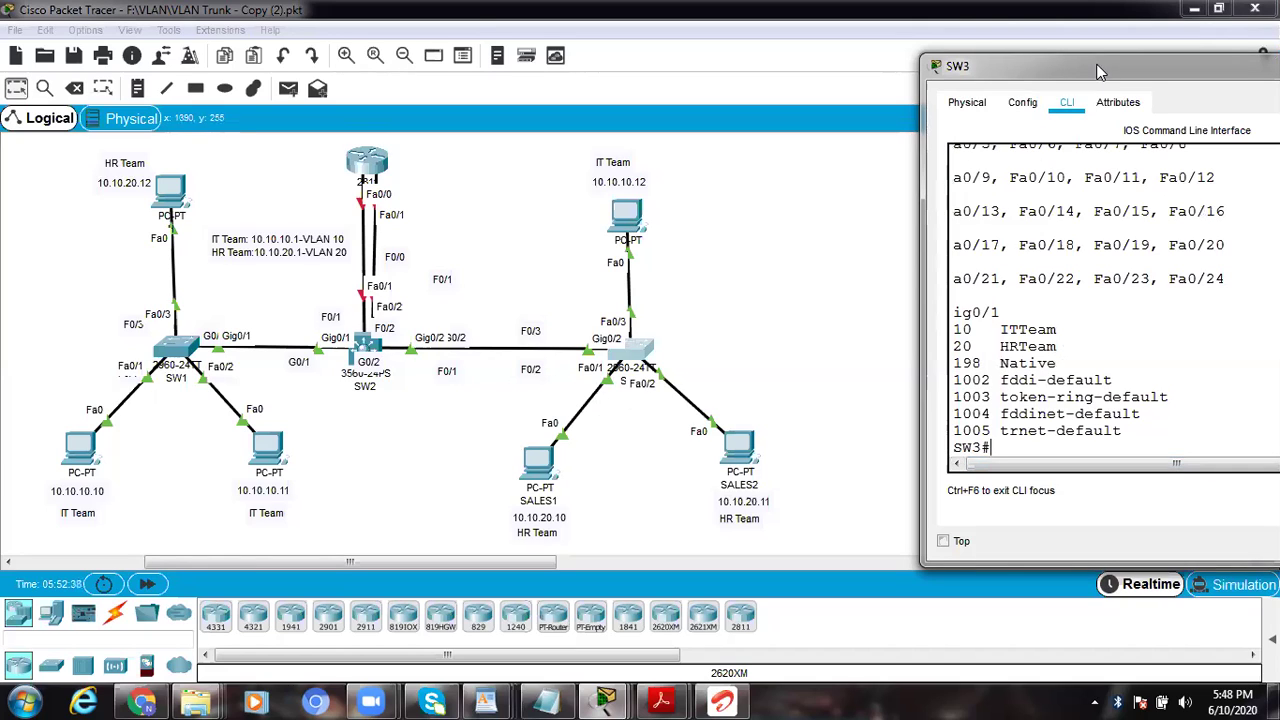
# Step: Examine SW3's VLAN names and port assignments in an enlarged view, then restore the window clear of the topology
pyautogui.doubleClick(1042, 69)
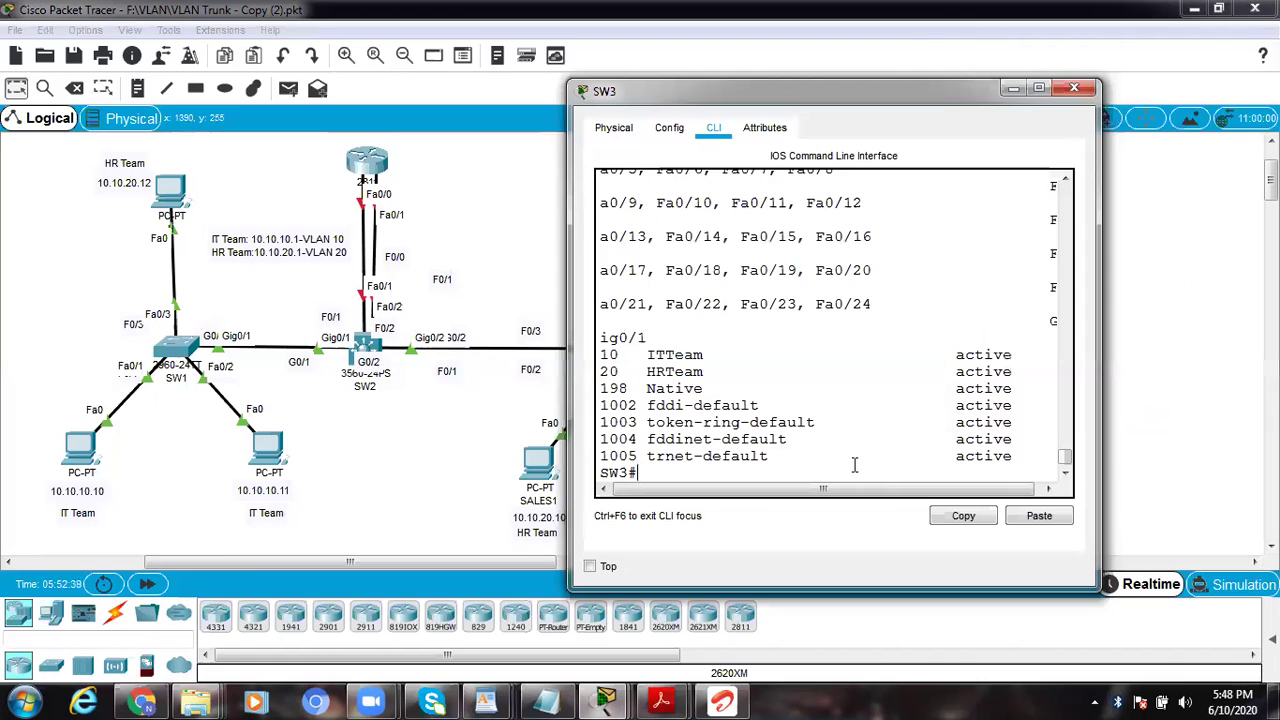
pyautogui.click(1039, 88)
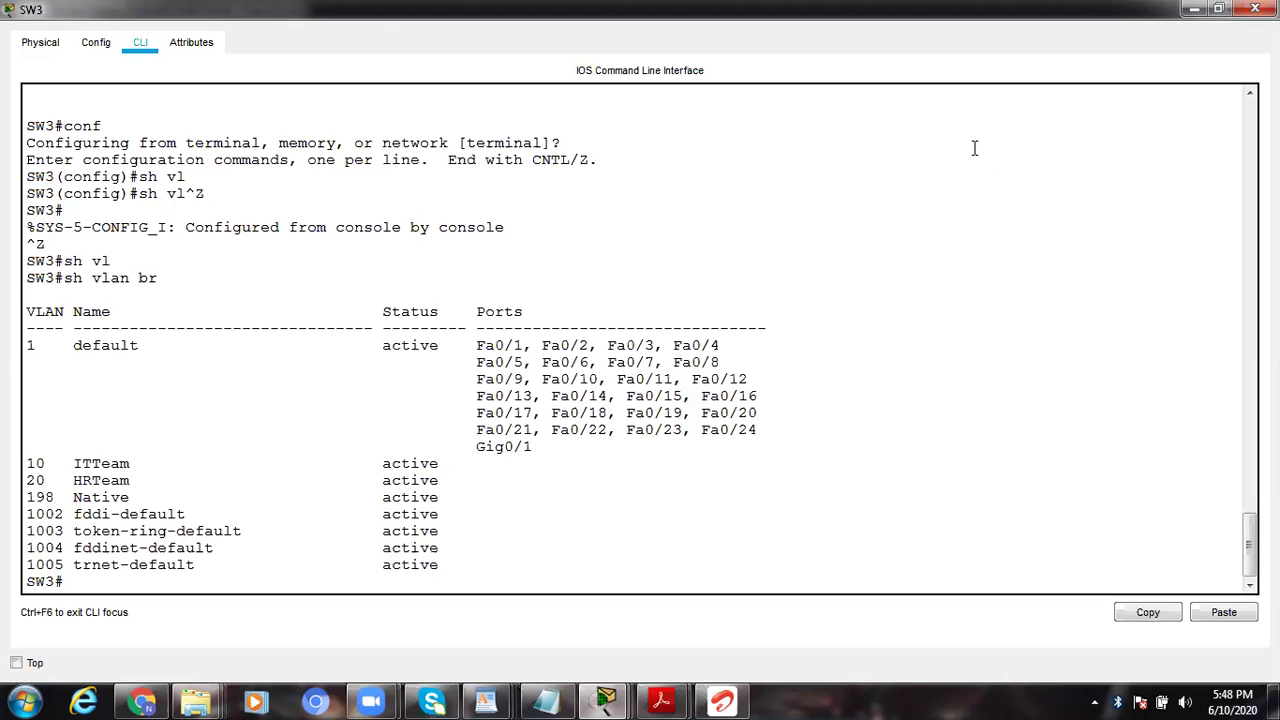
pyautogui.rightClick(960, 9)
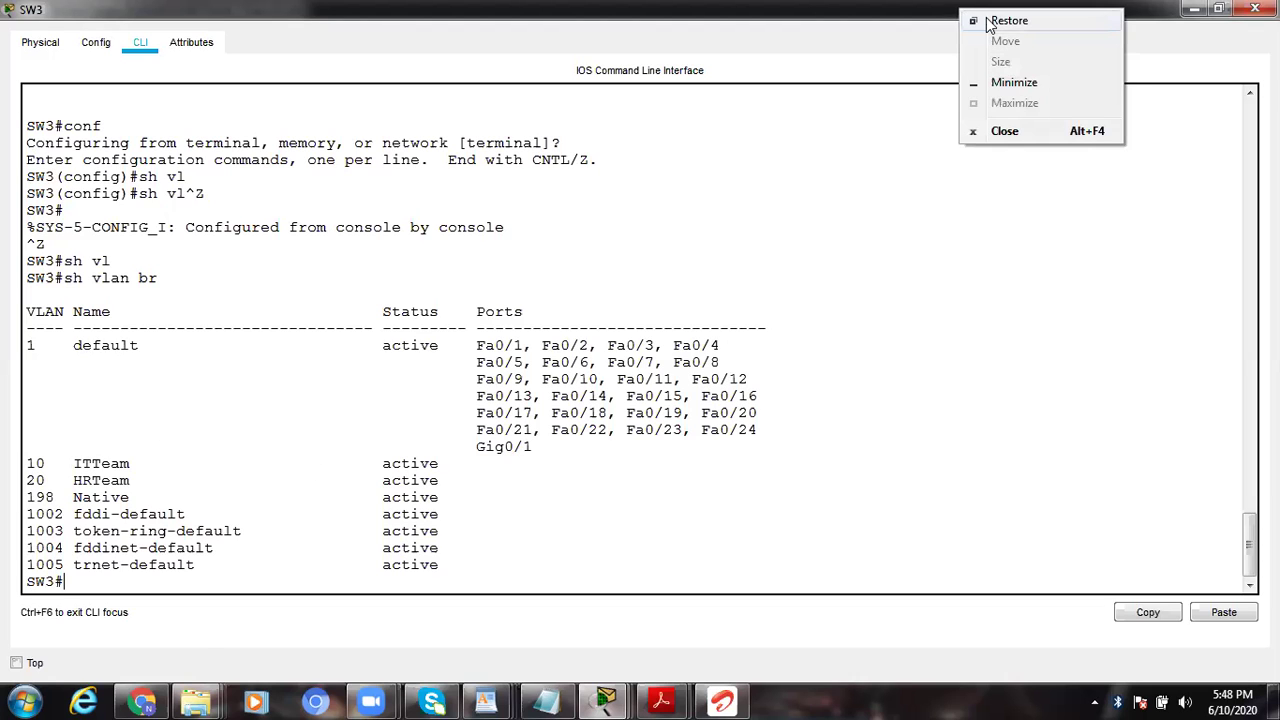
pyautogui.click(1009, 20)
pyautogui.click(1066, 470)
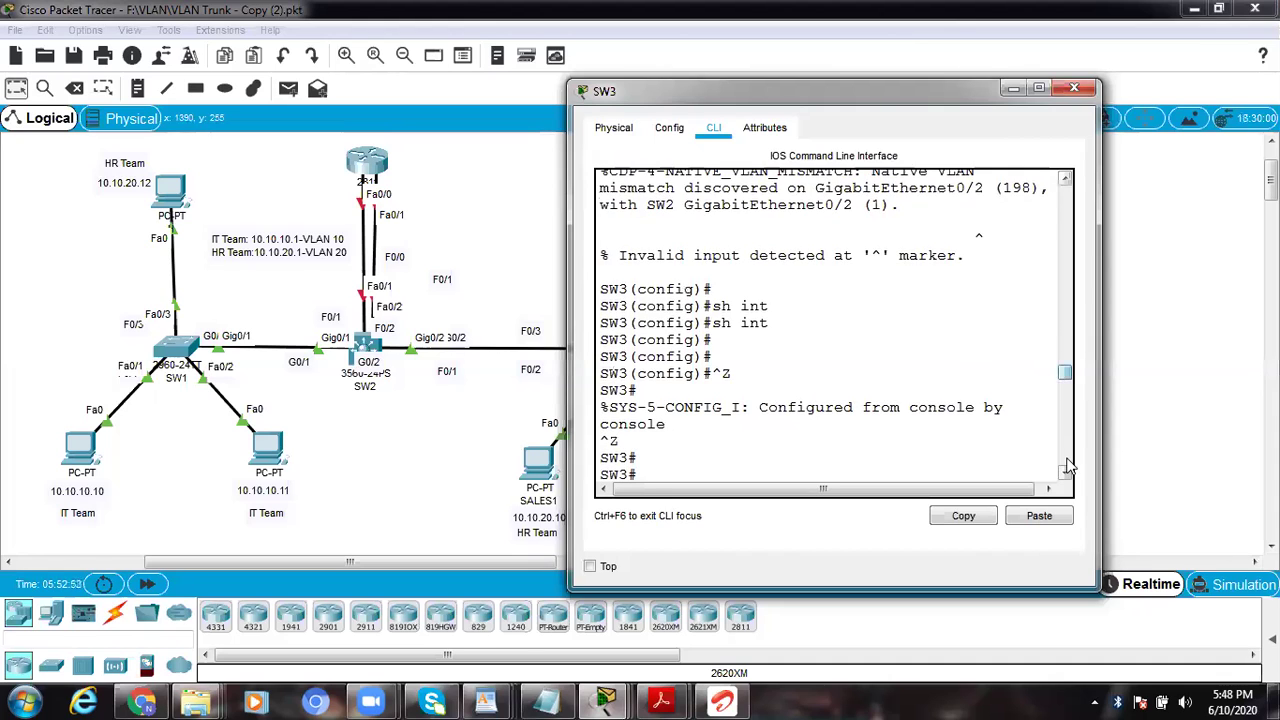
pyautogui.scroll(-10, 1068, 466)
pyautogui.moveTo(846, 96); pyautogui.dragTo(1097, 32)
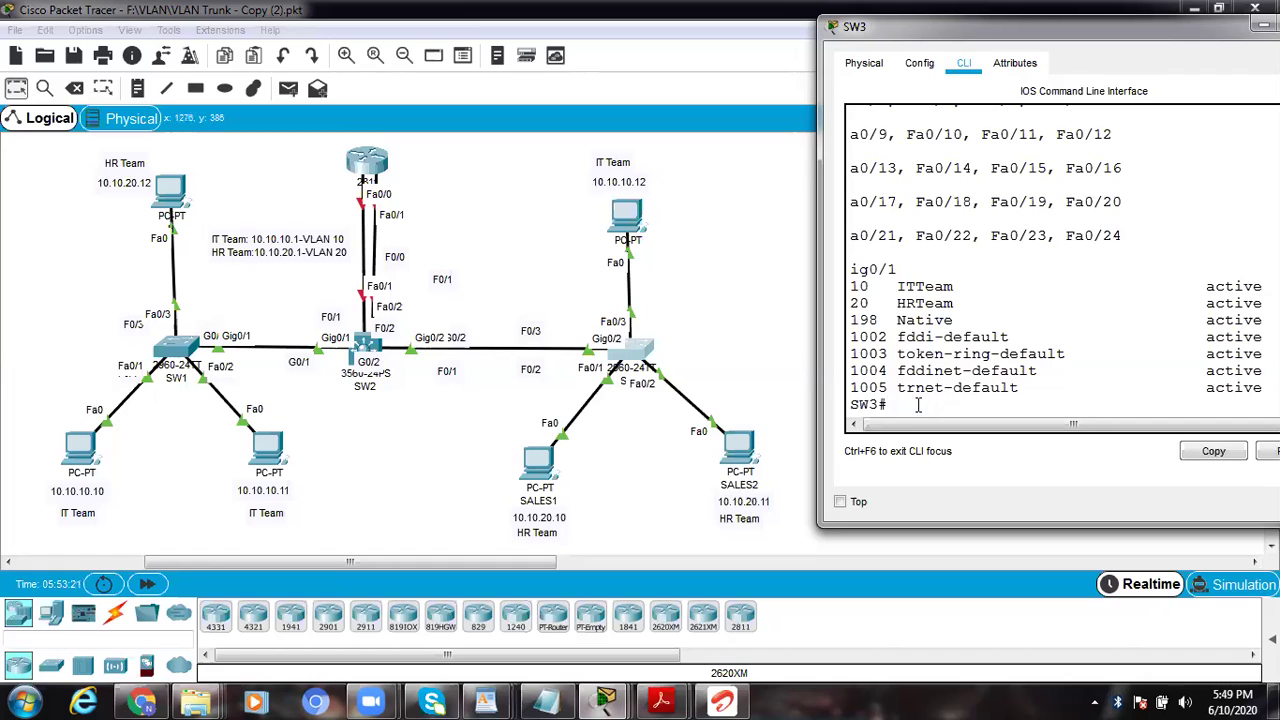
# Step: Enter interface configuration mode for FastEthernet 0/3 on SW3
pyautogui.write('conf')
pyautogui.press('Tab')
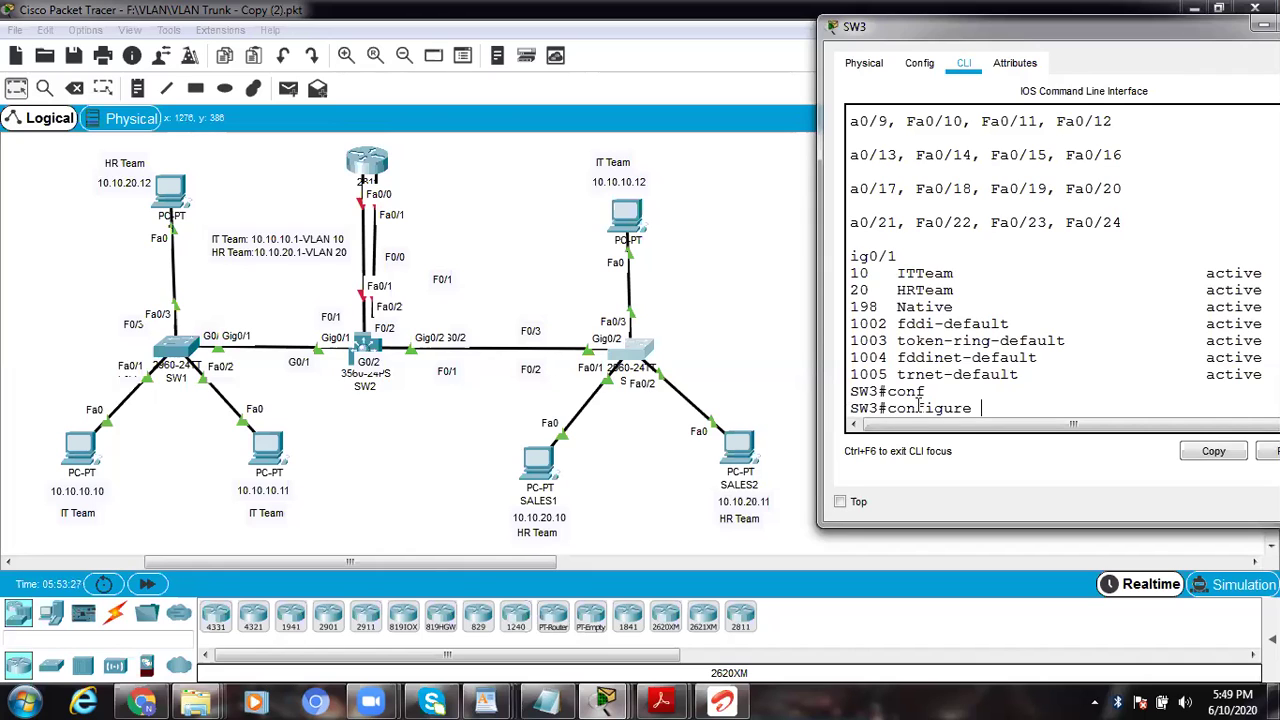
pyautogui.press('Return')
pyautogui.press('Return')
pyautogui.write('int')
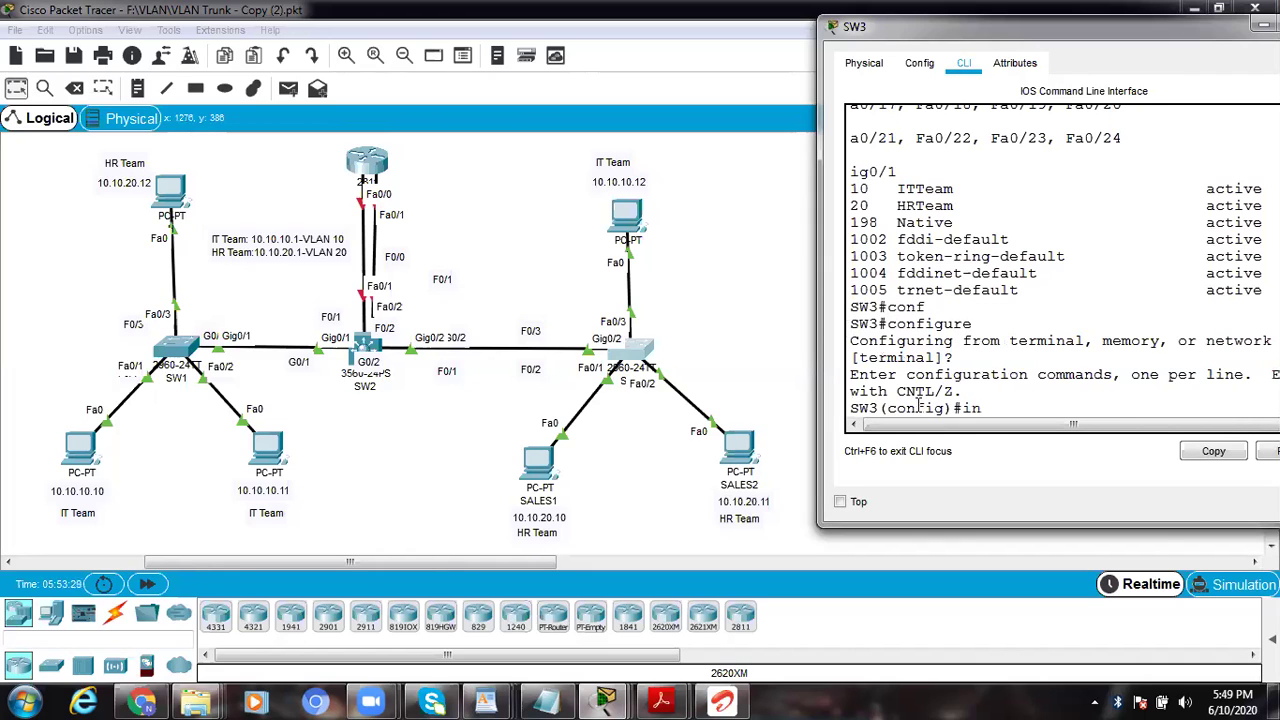
pyautogui.press('Tab')
pyautogui.write('fa')
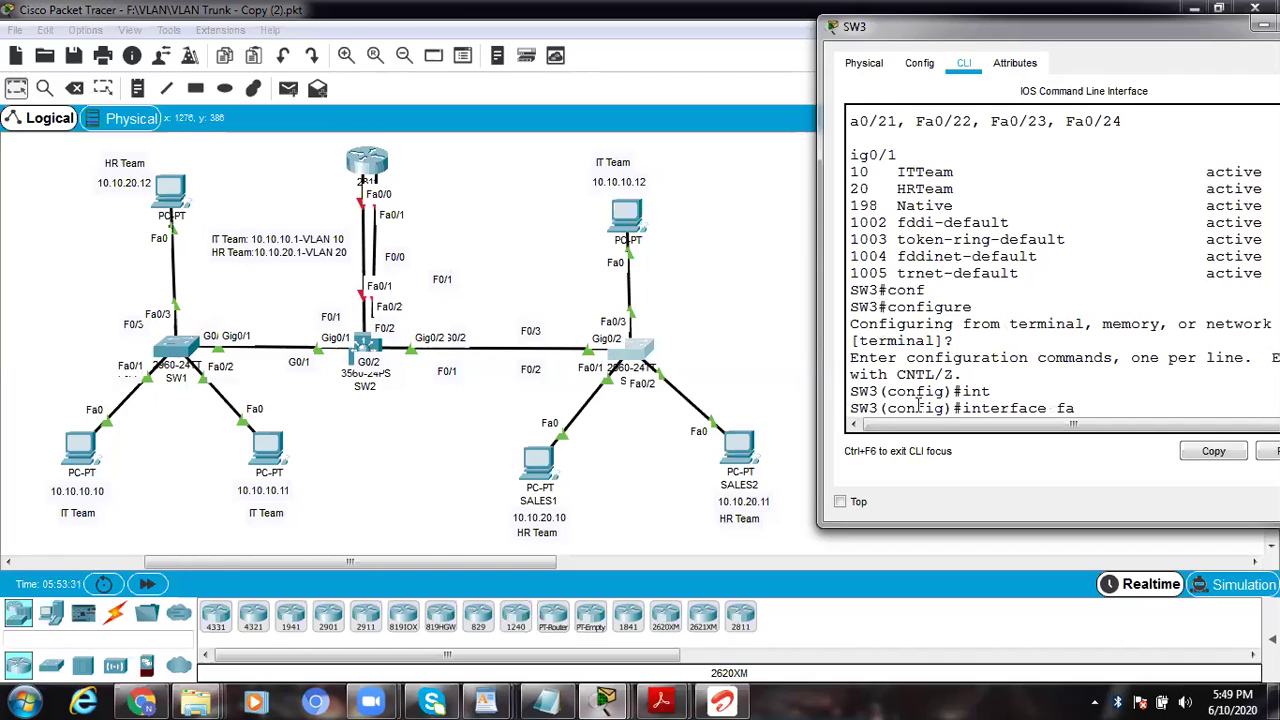
pyautogui.press('Tab')
pyautogui.write('0/')
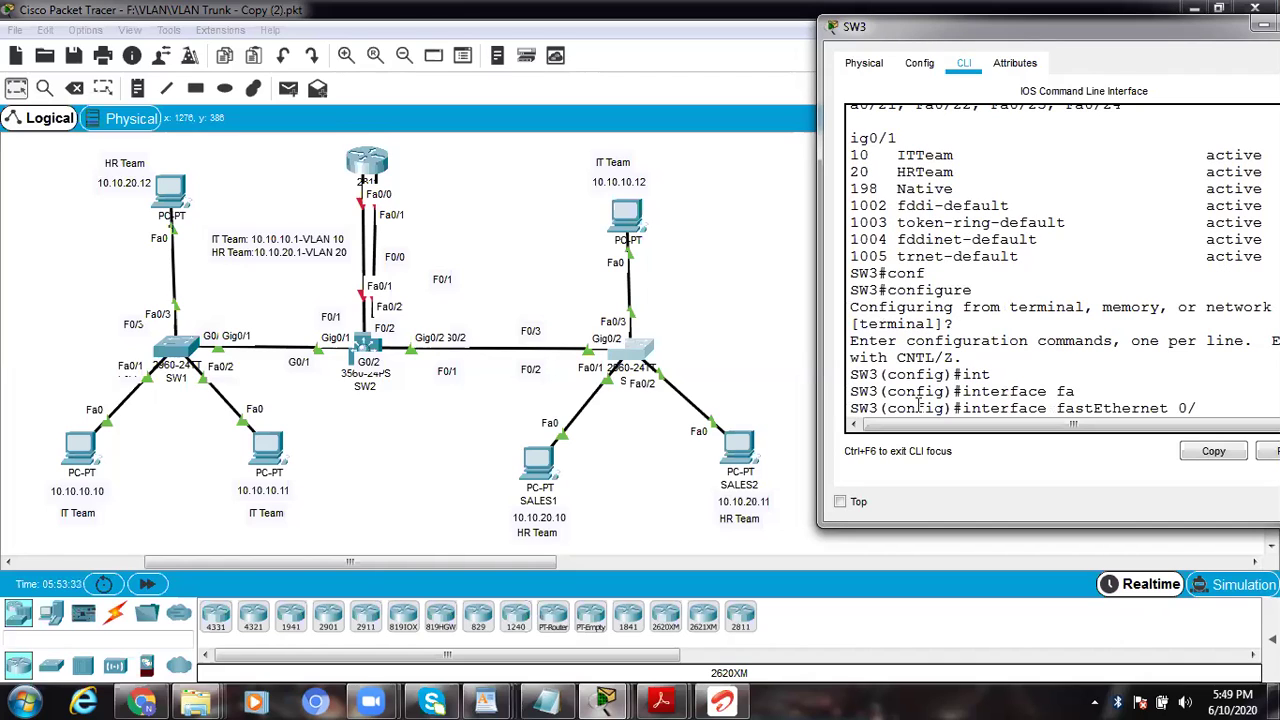
pyautogui.write('3')
pyautogui.press('Return')
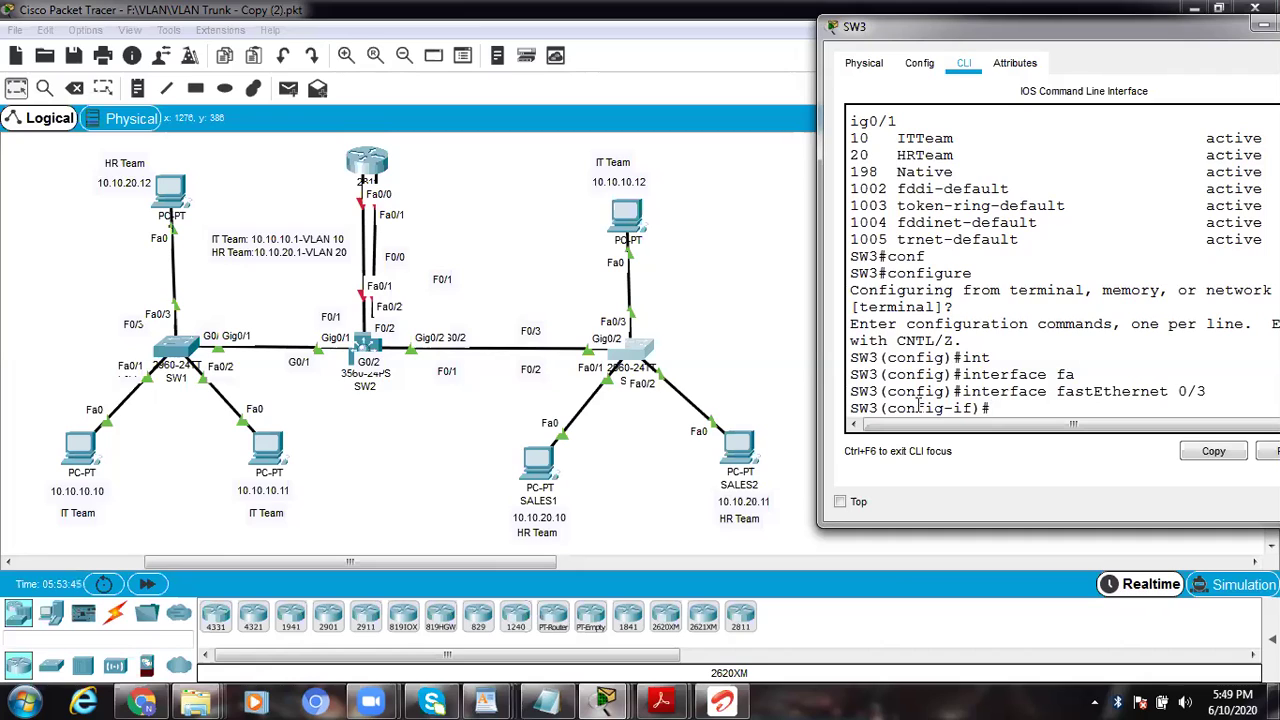
# Step: Set the switchport mode of FastEthernet 0/3 on SW3 to access
pyautogui.write('a')
pyautogui.press('BackSpace')
pyautogui.write('swi')
pyautogui.press('Tab')
pyautogui.write('mode access')
pyautogui.press('Return')
# Step: List the available keywords of the switchport access command for FastEthernet 0/3 on SW3
pyautogui.write('swi')
pyautogui.press('Tab')
pyautogui.write('acc')
pyautogui.press('Tab')
pyautogui.write('vl')
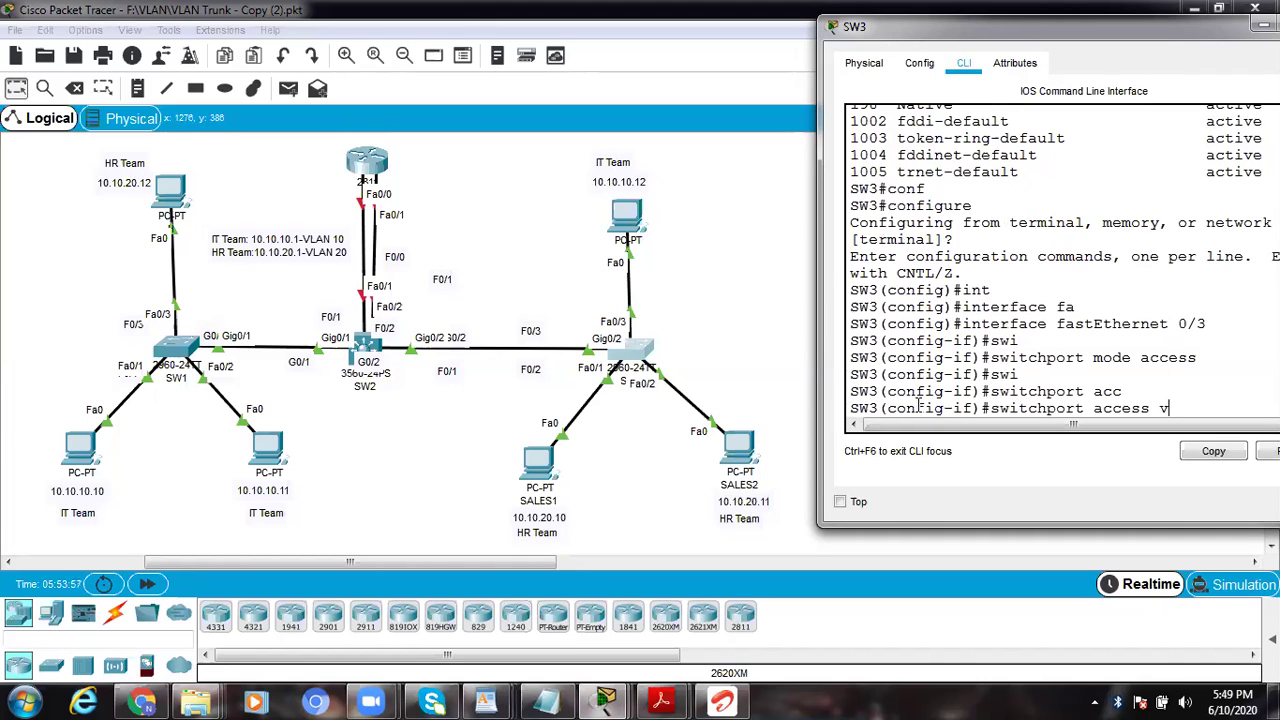
pyautogui.press('Tab')
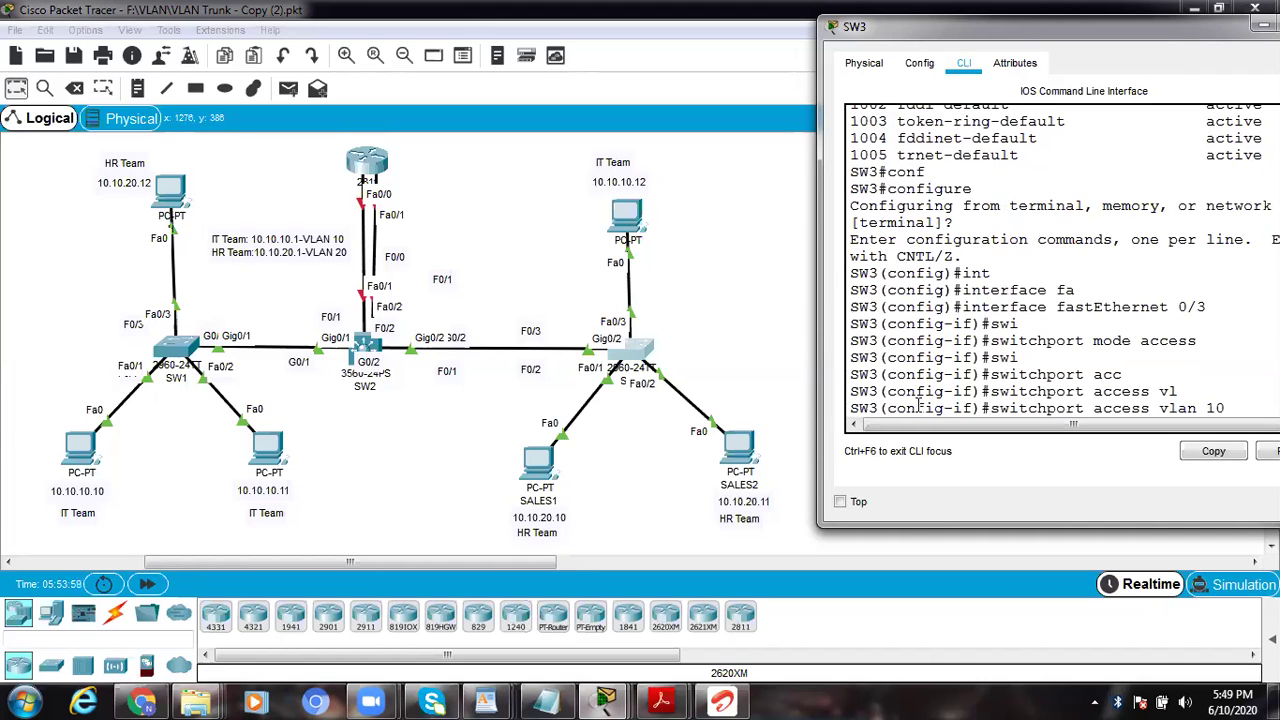
pyautogui.press('BackSpace')
pyautogui.press('BackSpace')
pyautogui.press('BackSpace')
pyautogui.press('BackSpace')
pyautogui.press('BackSpace')
pyautogui.press('BackSpace')
pyautogui.press('BackSpace')
pyautogui.write('?')
# Step: Assign FastEthernet 0/3 on SW3 to access VLAN 10 and return to privileged mode
pyautogui.write('vla')
pyautogui.press('Tab')
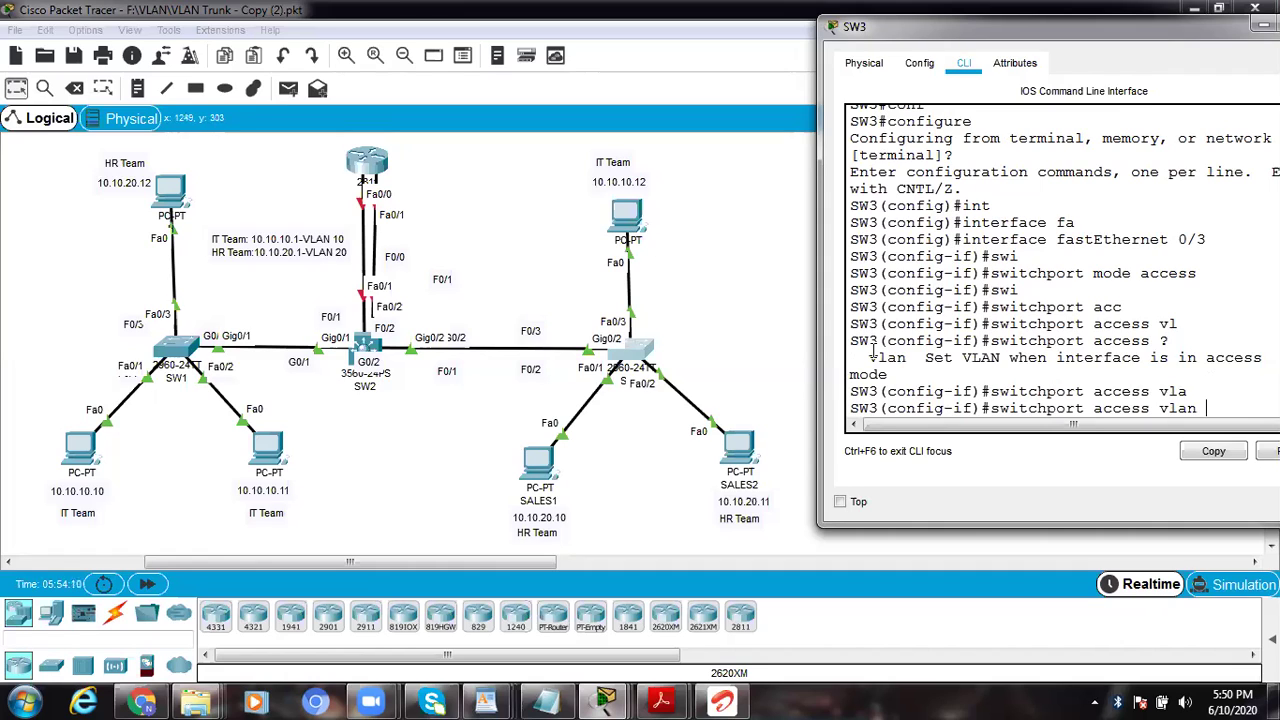
pyautogui.write('10')
pyautogui.press('Return')
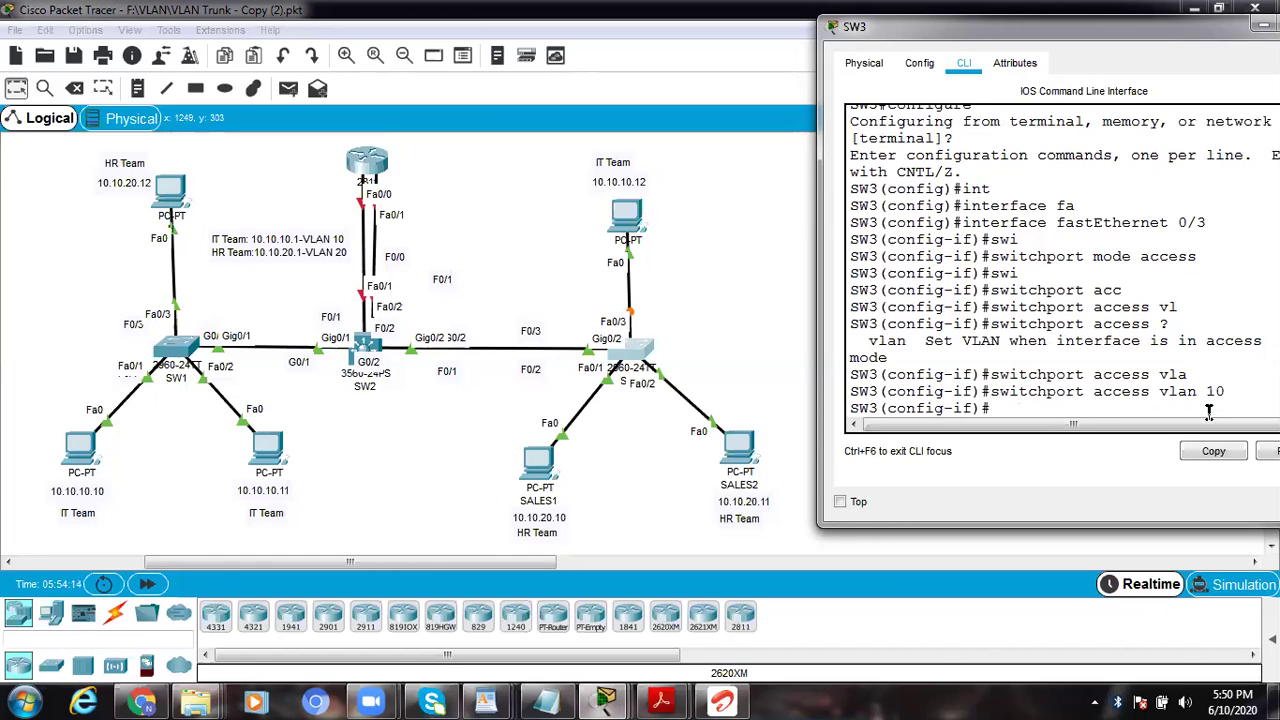
pyautogui.hotkey('ctrl', 'z')
pyautogui.hotkey('ctrl', 'z')
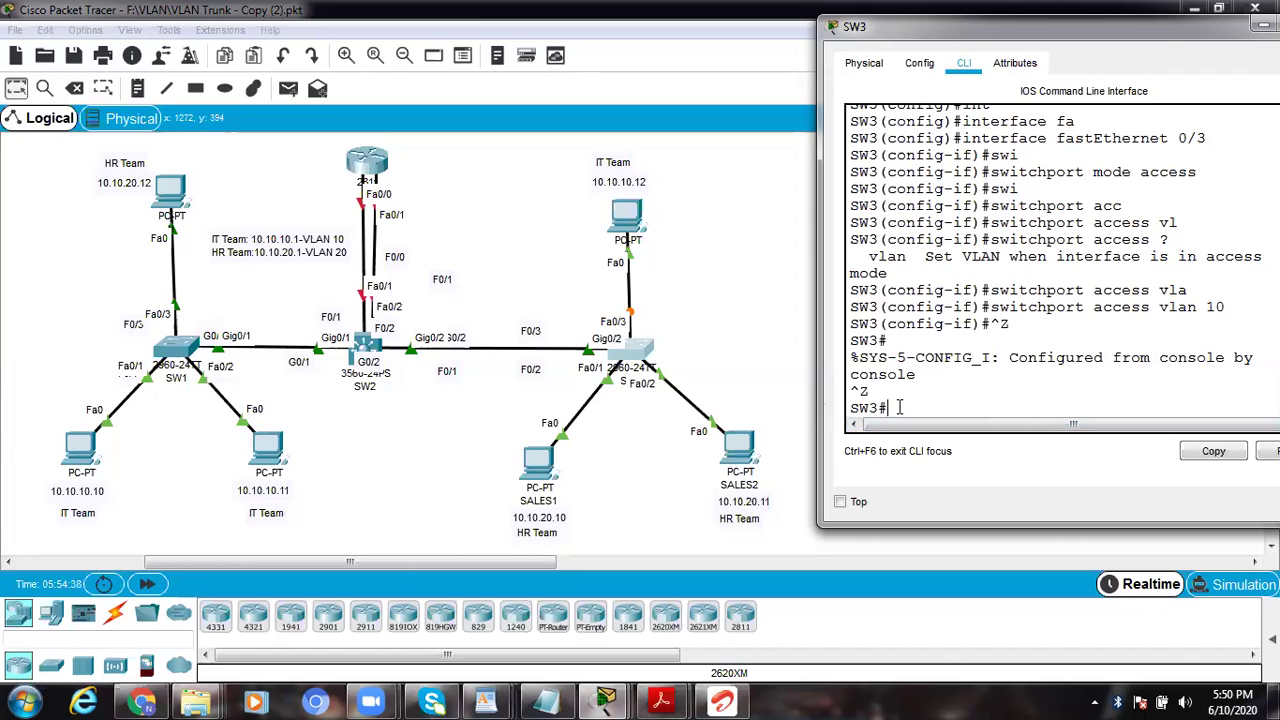
# Step: Enter global configuration mode on SW3 and start an interface range command for FastEthernet ports
pyautogui.write('con')
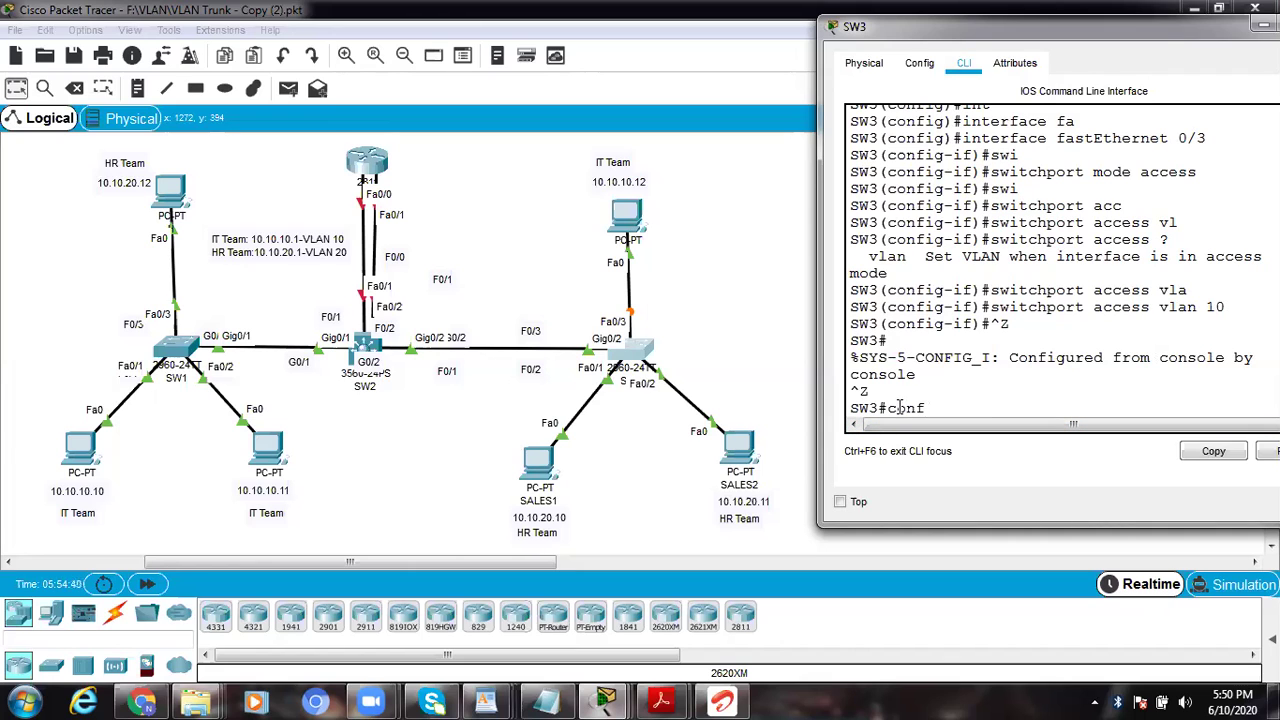
pyautogui.write('f')
pyautogui.press('Return')
pyautogui.write('int')
pyautogui.press('Tab')
pyautogui.write('r')
pyautogui.press('Tab')
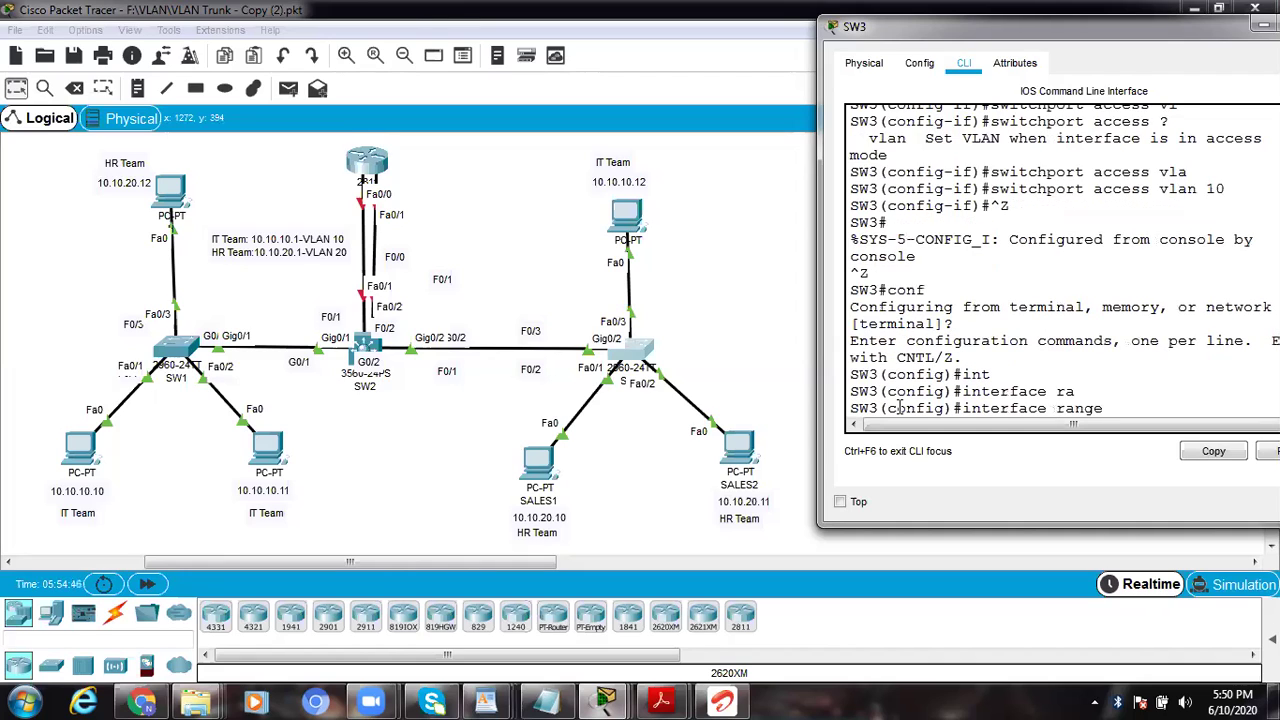
pyautogui.write('fa')
pyautogui.press('Tab')
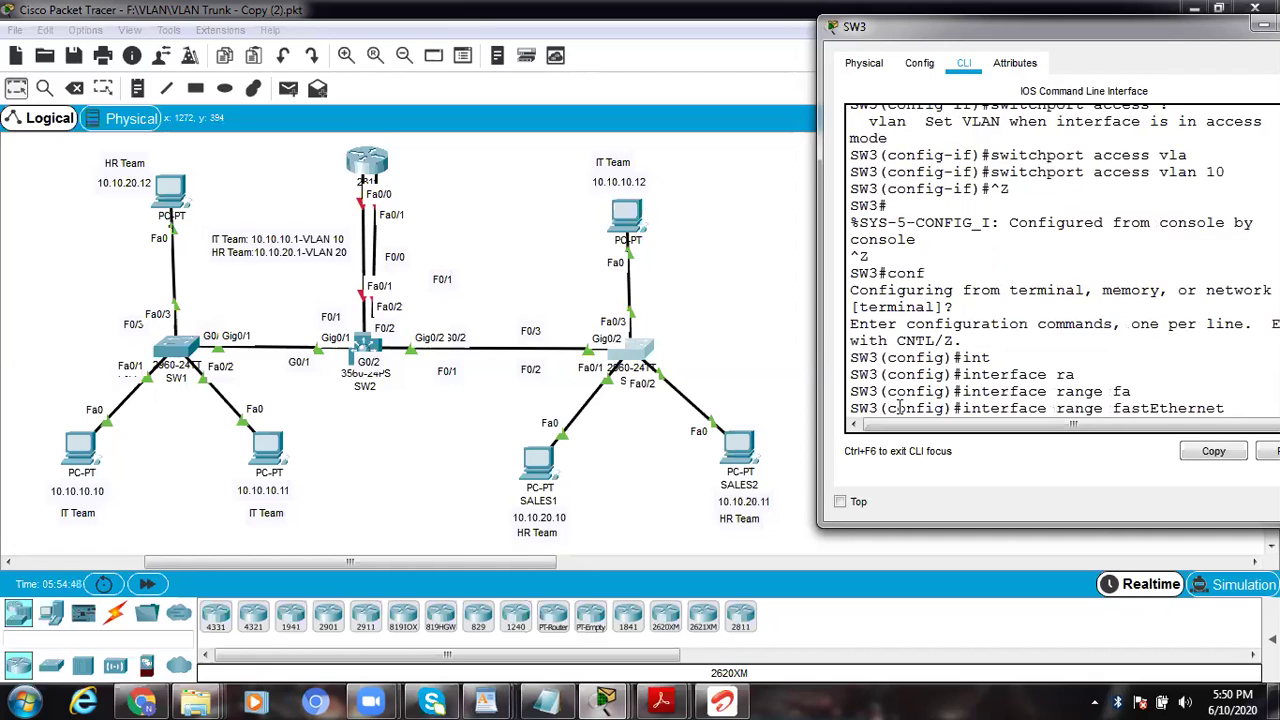
# Step: Complete the interface range with FastEthernet 0/1 and FastEthernet 0/2 and enter its configuration mode
pyautogui.write('0/1,f')
pyautogui.press('Tab')
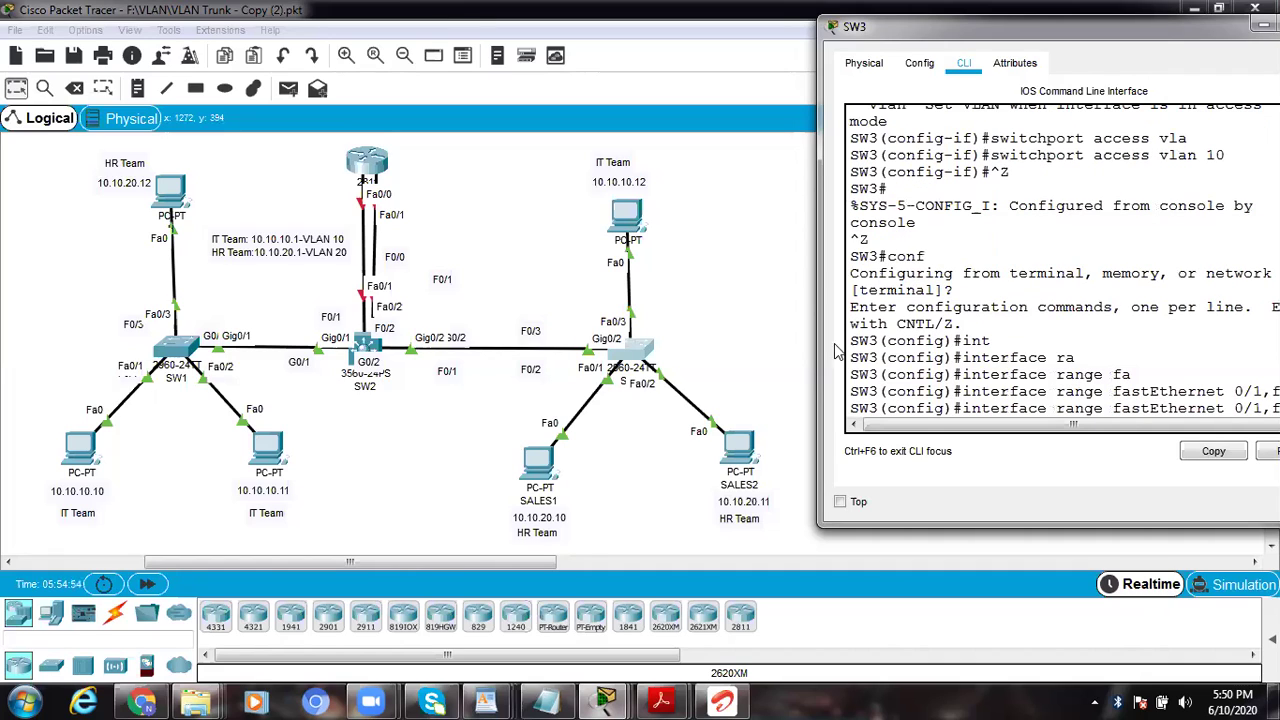
pyautogui.moveTo(816, 321); pyautogui.dragTo(706, 340)
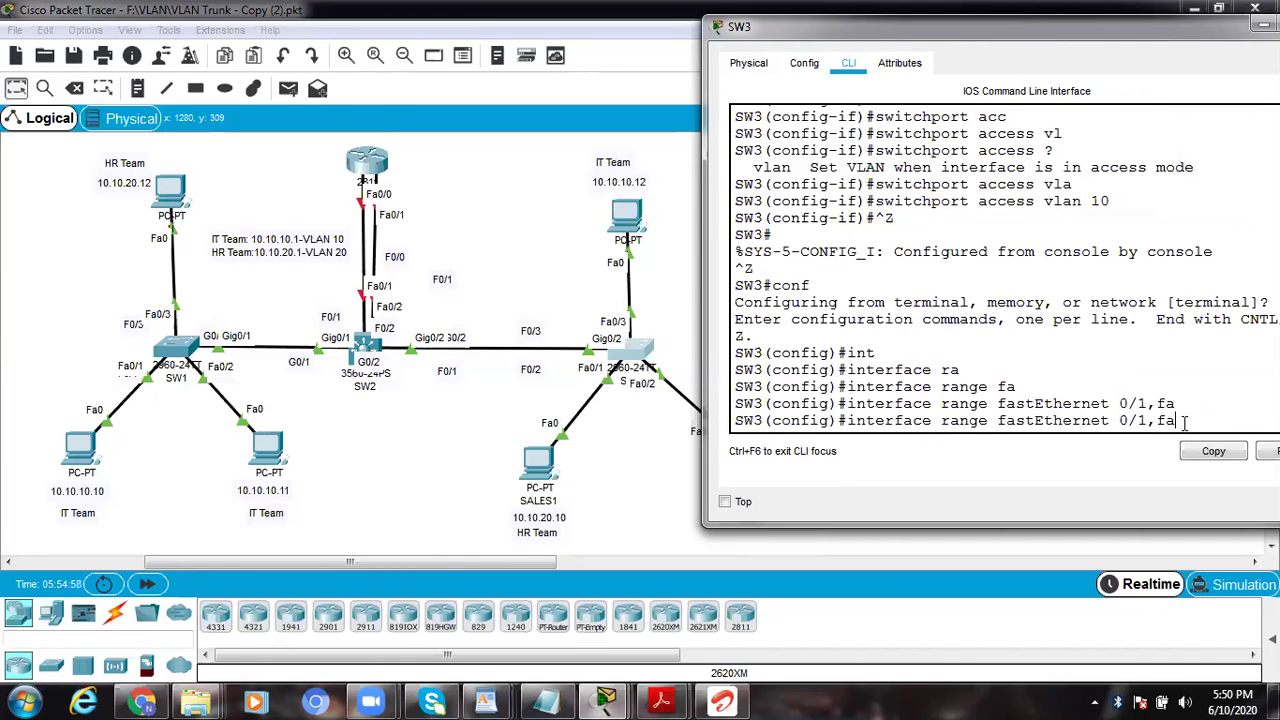
pyautogui.press('Tab')
pyautogui.press('BackSpace')
pyautogui.press('BackSpace')
pyautogui.write('fa')
pyautogui.press('Tab')
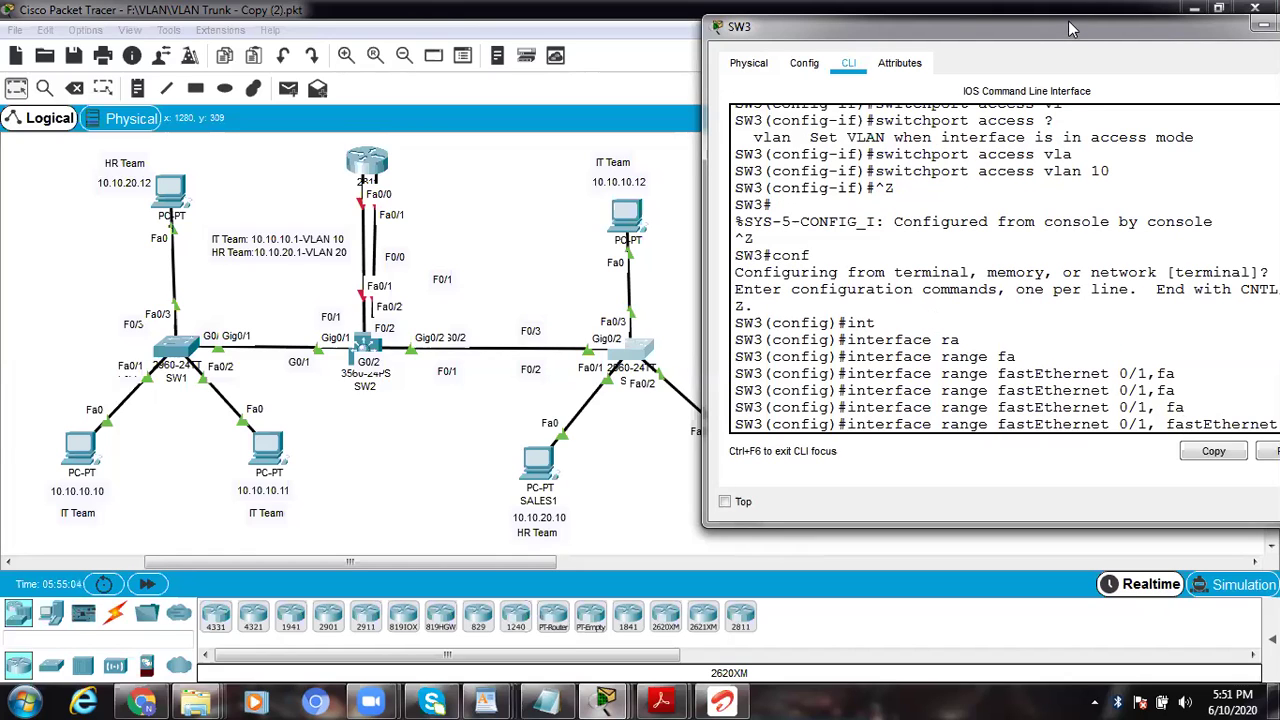
pyautogui.moveTo(1055, 28); pyautogui.dragTo(740, 40)
pyautogui.write('0/2')
pyautogui.press('Return')
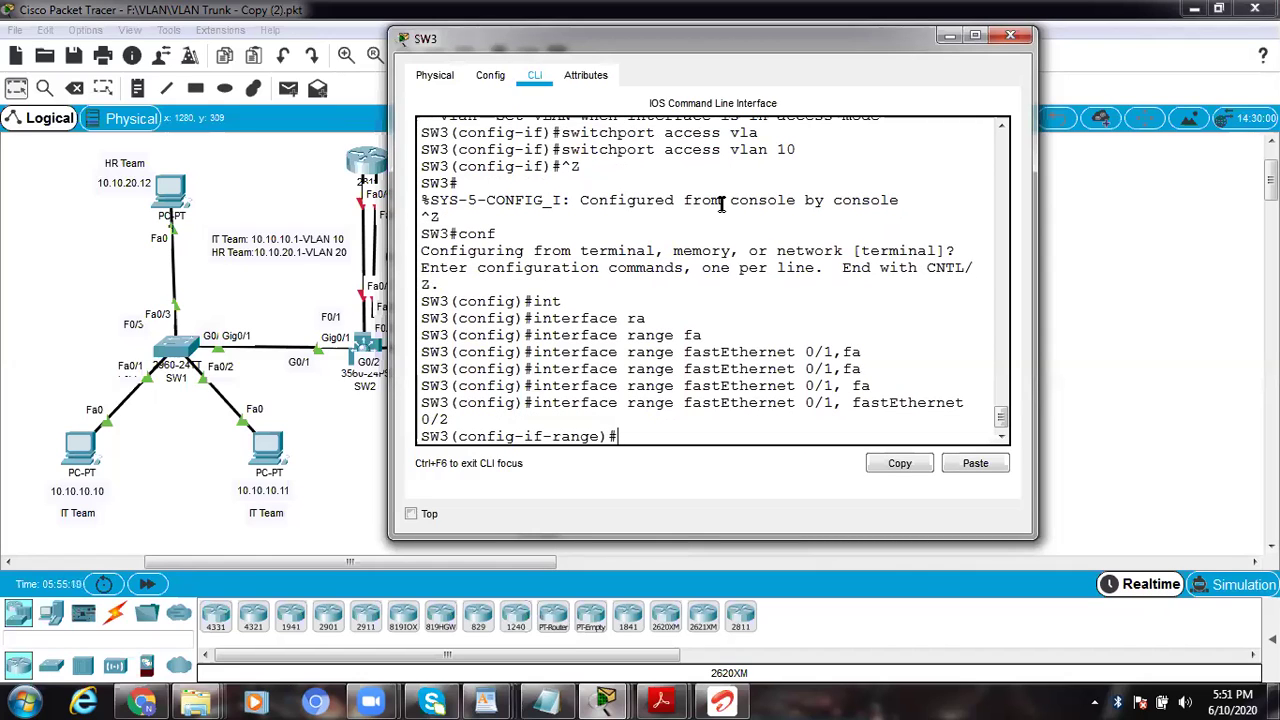
# Step: Set the switchport mode of the FastEthernet 0/1 and 0/2 range on SW3 to access
pyautogui.moveTo(720, 38); pyautogui.dragTo(1040, 13)
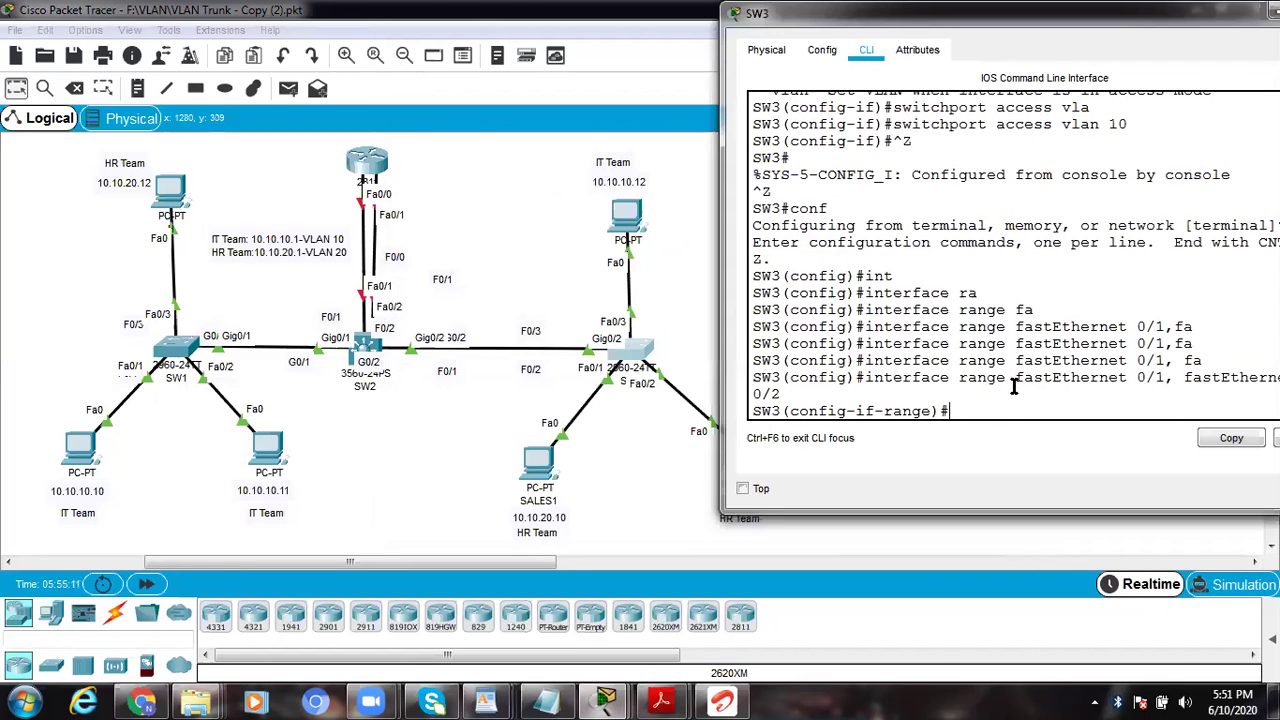
pyautogui.write('swi')
pyautogui.press('Tab')
pyautogui.write('mo')
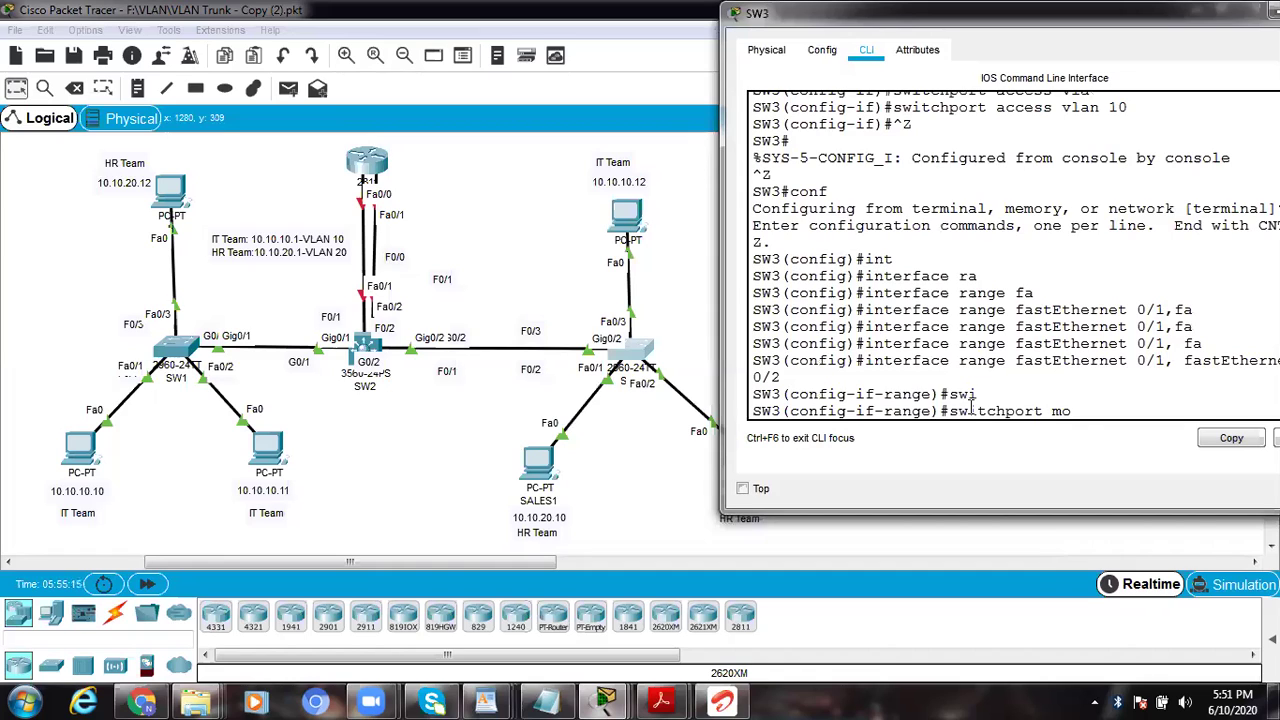
pyautogui.press('BackSpace')
pyautogui.write('e')
pyautogui.write('acc')
pyautogui.press('Tab')
pyautogui.press('Return')
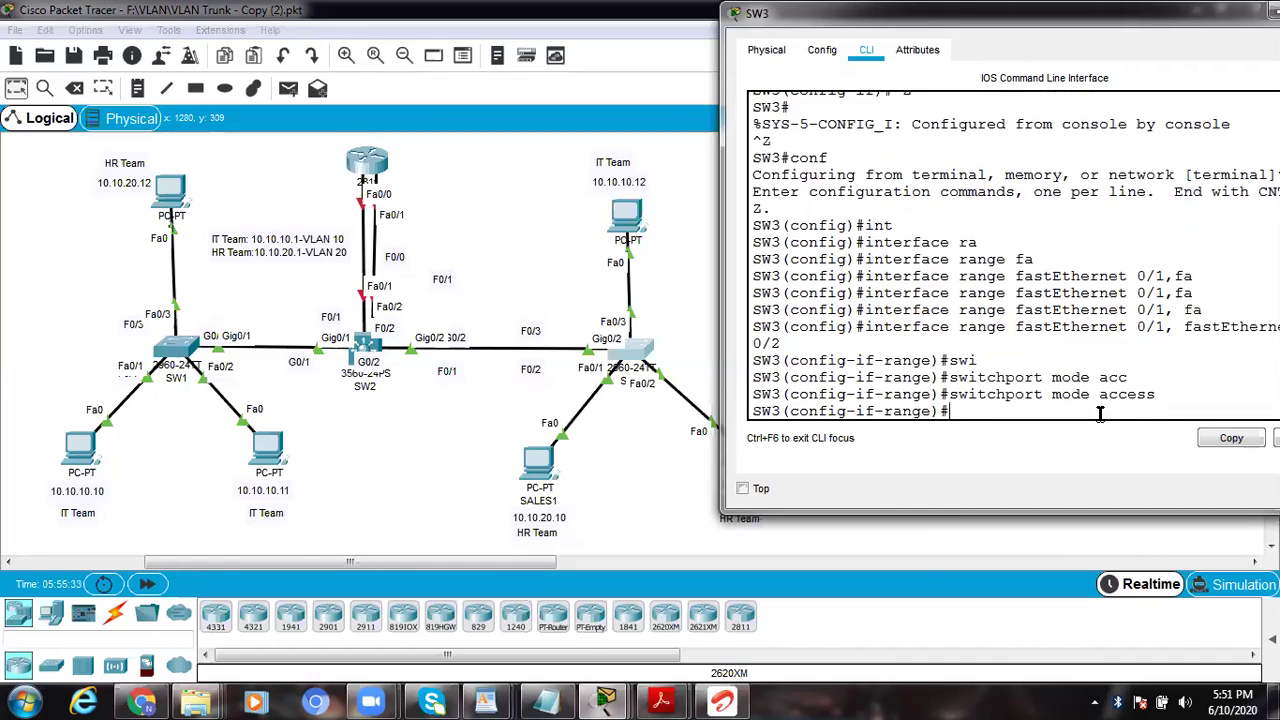
# Step: Assign the FastEthernet 0/1 and 0/2 range on SW3 to access VLAN 20 and return to privileged mode
pyautogui.write('sw')
pyautogui.press('Tab')
pyautogui.write('acce')
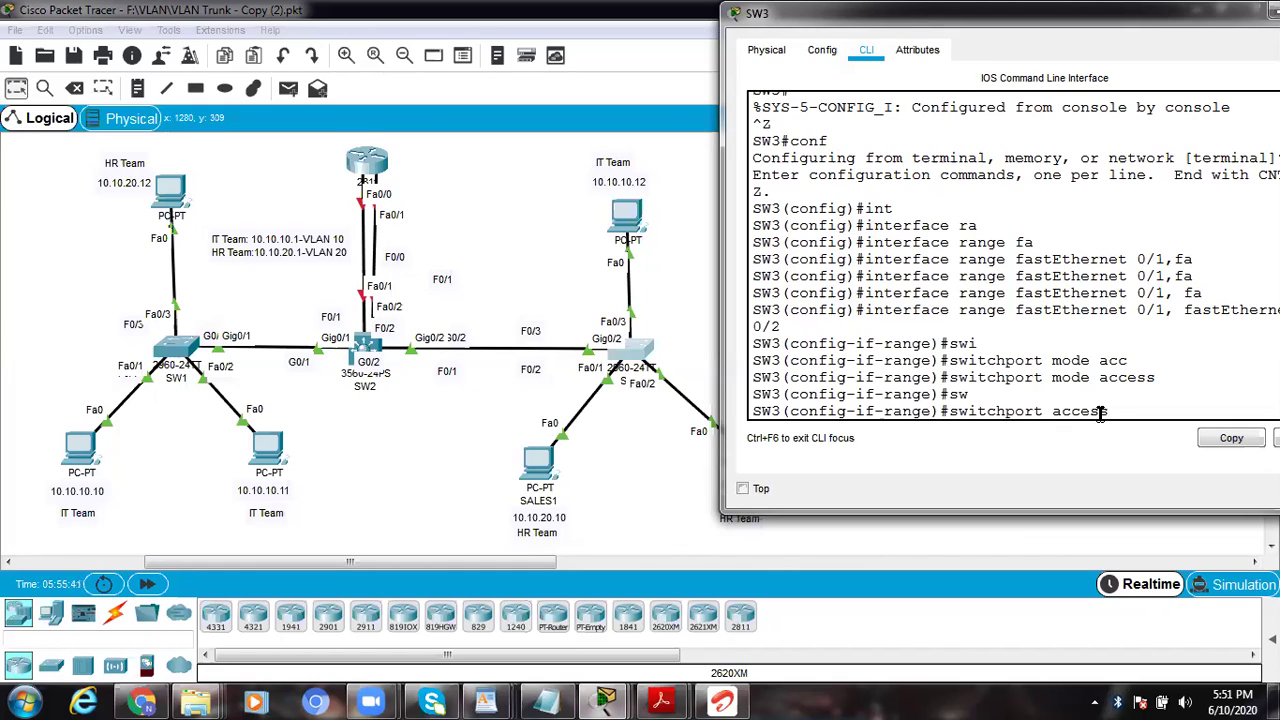
pyautogui.write('ss')
pyautogui.press('Tab')
pyautogui.write('vla')
pyautogui.press('Tab')
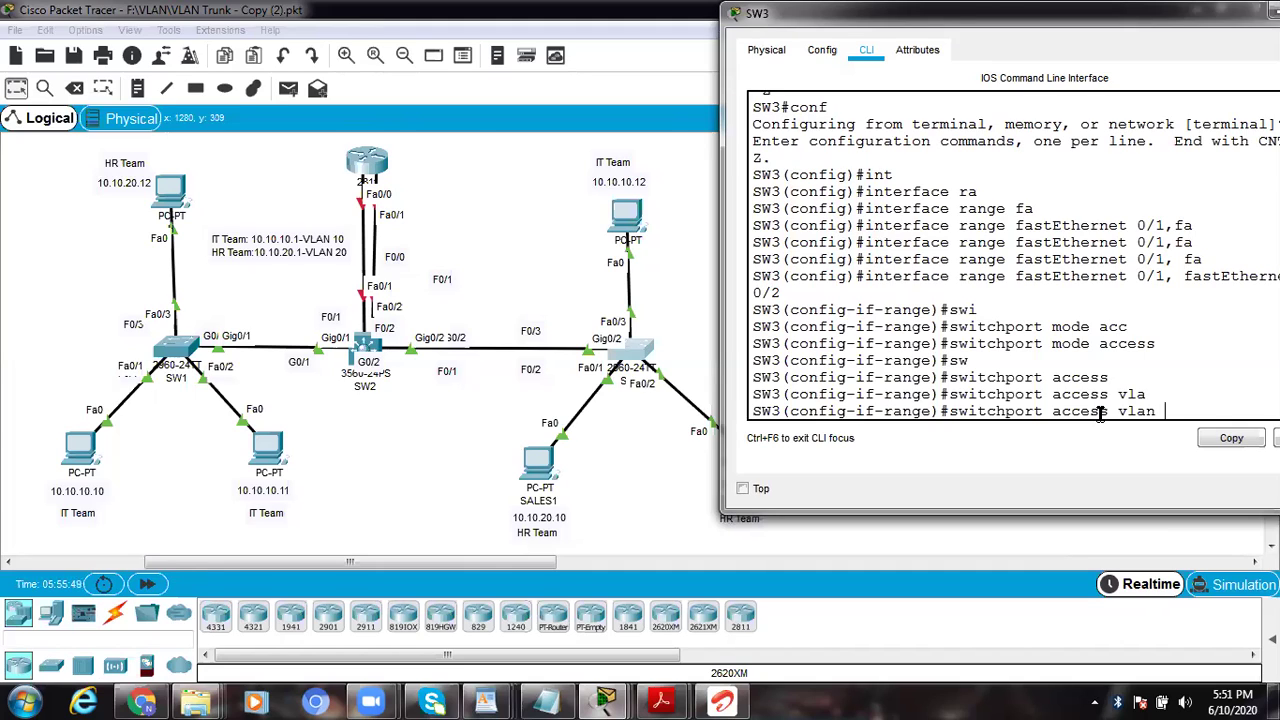
pyautogui.write('20')
pyautogui.press('Return')
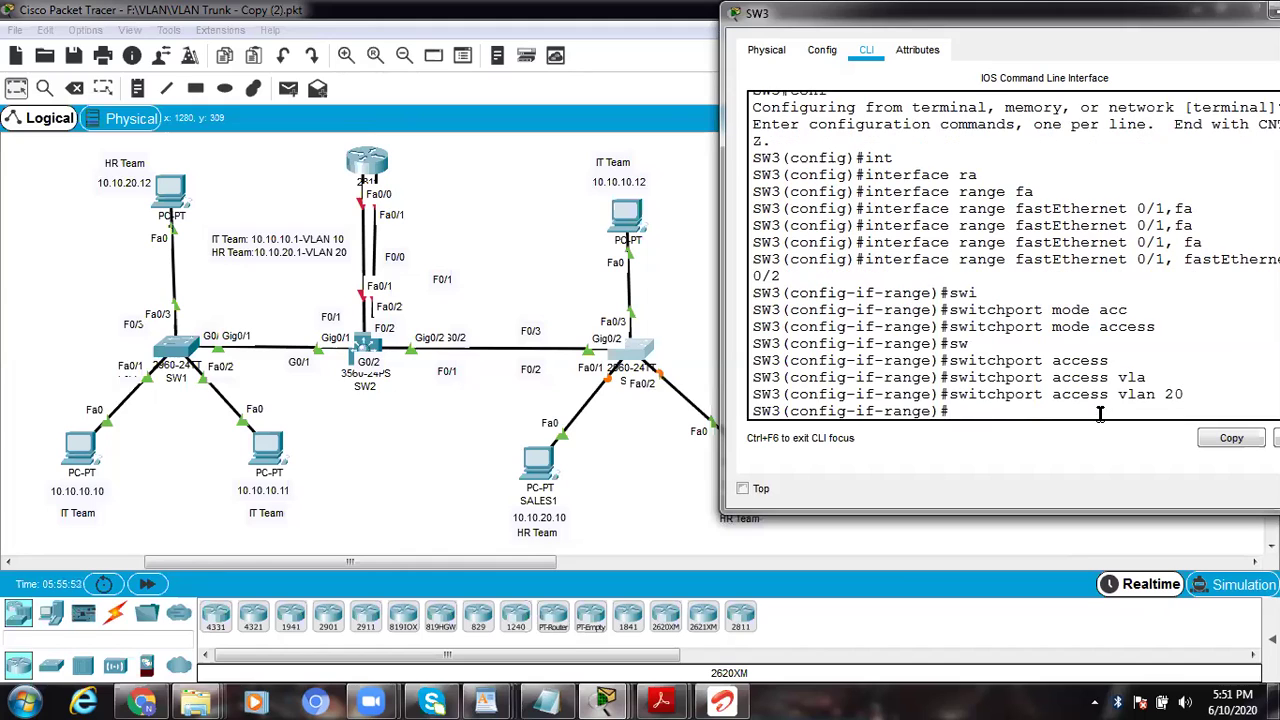
pyautogui.hotkey('ctrl', 'z')
pyautogui.hotkey('ctrl', 'z')
pyautogui.hotkey('ctrl', 'z')
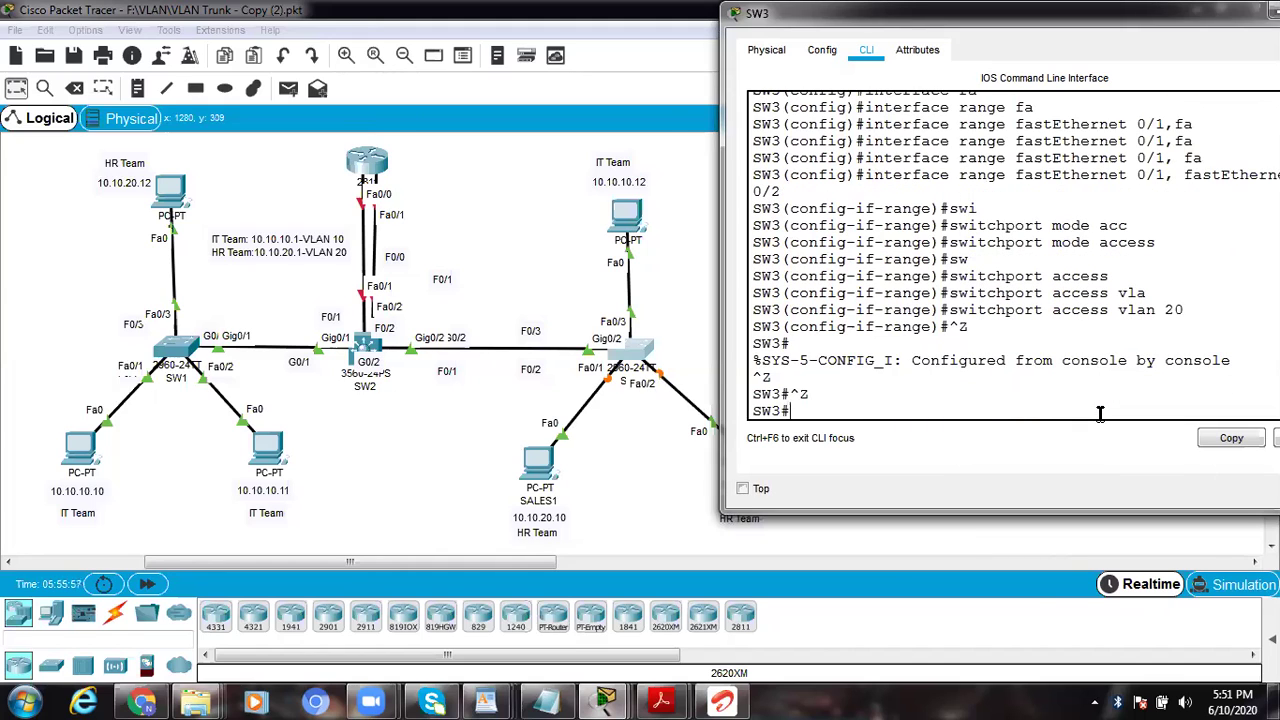
# Step: Display the brief VLAN table on SW3
pyautogui.write('sh vla')
pyautogui.press('Tab')
pyautogui.write('br')
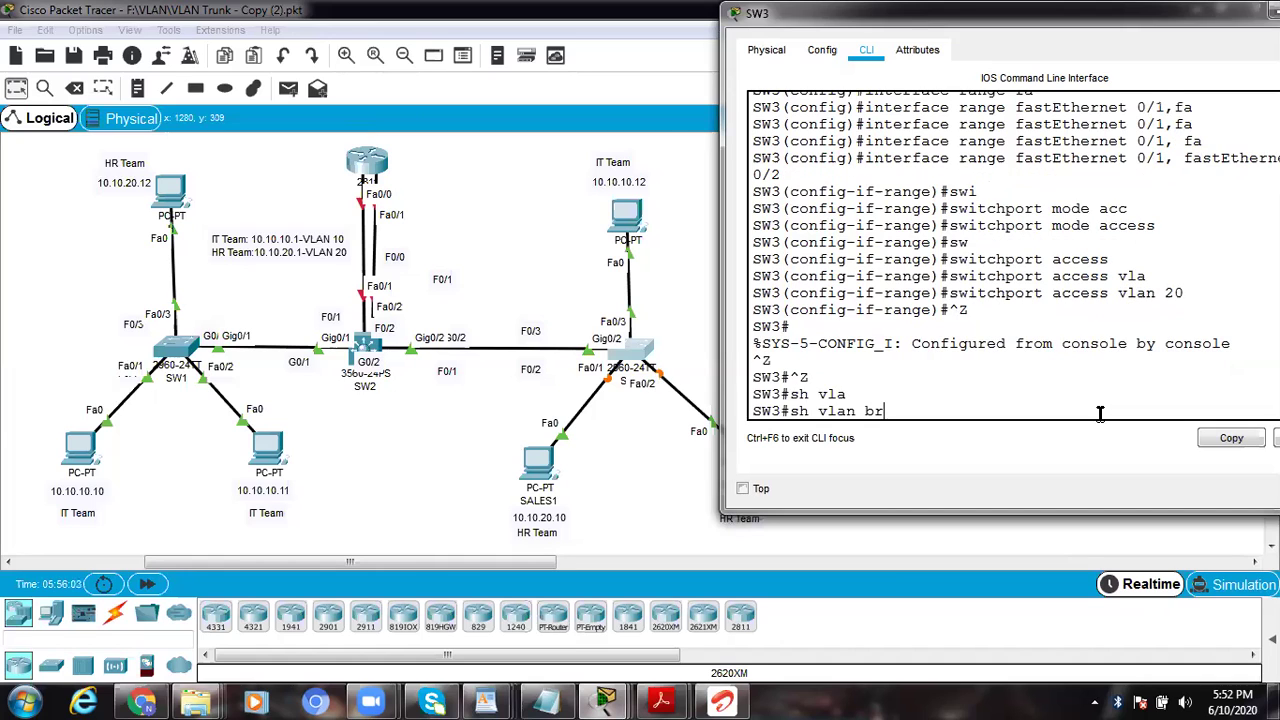
pyautogui.press('Return')
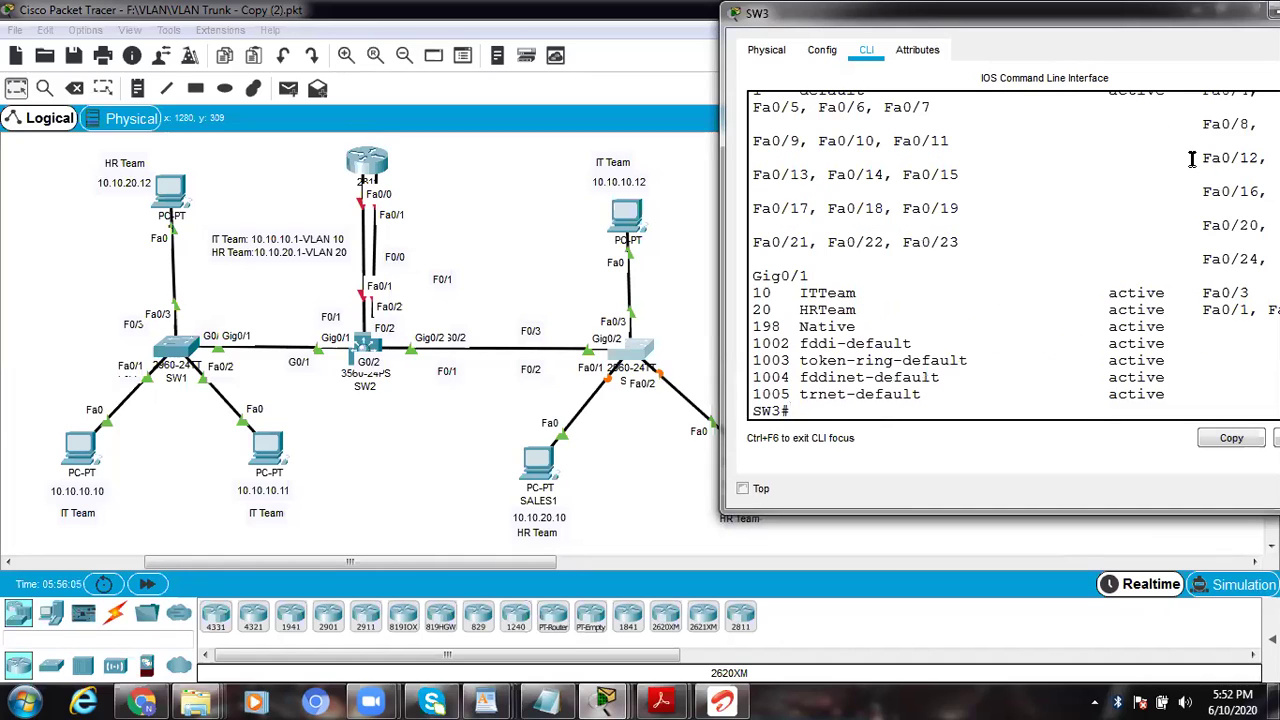
# Step: Examine the port assignments of VLANs 10 and 20 in SW3's VLAN table, enlarging the CLI window to read it
pyautogui.moveTo(1108, 16); pyautogui.dragTo(1092, 10)
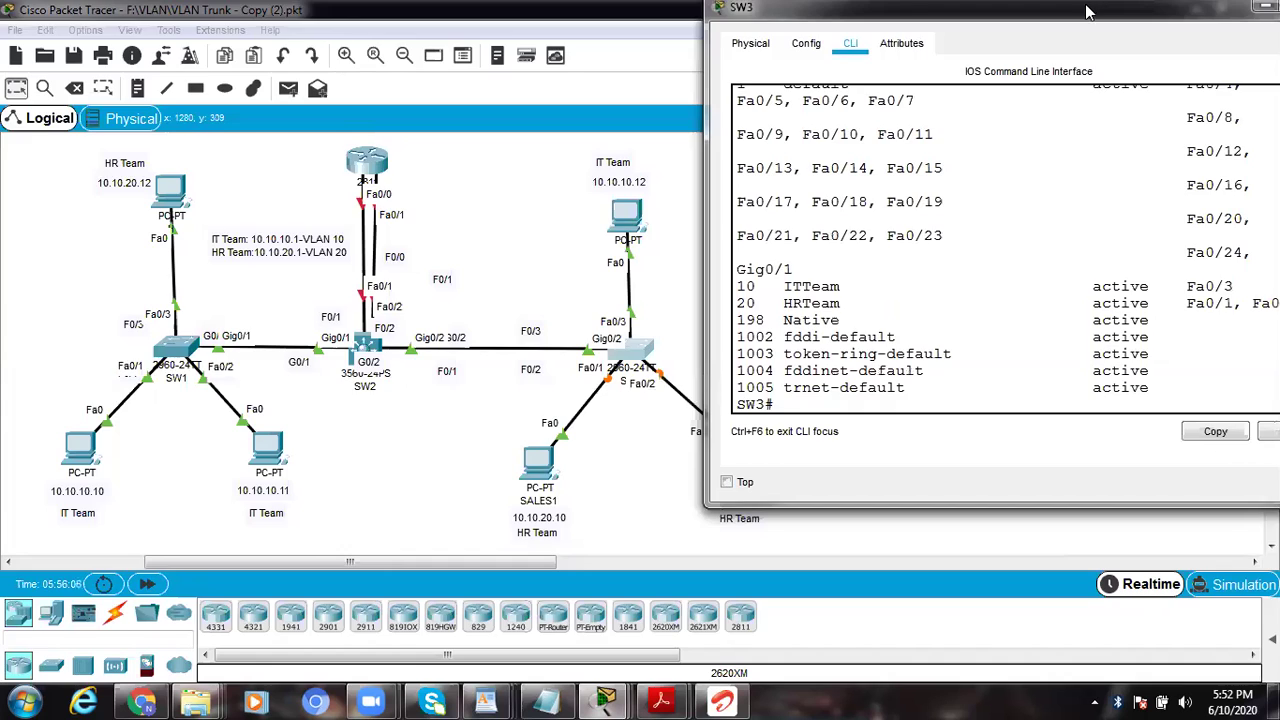
pyautogui.doubleClick(1092, 10)
pyautogui.rightClick(985, 22)
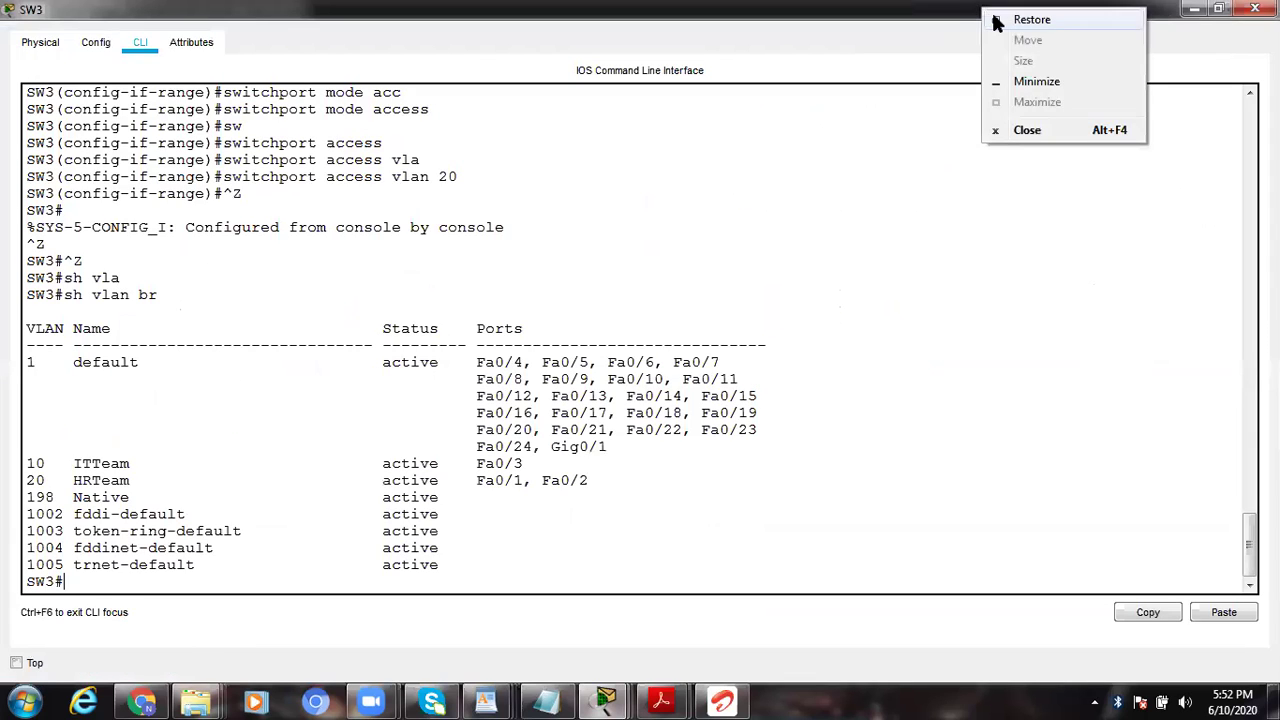
pyautogui.click(1010, 20)
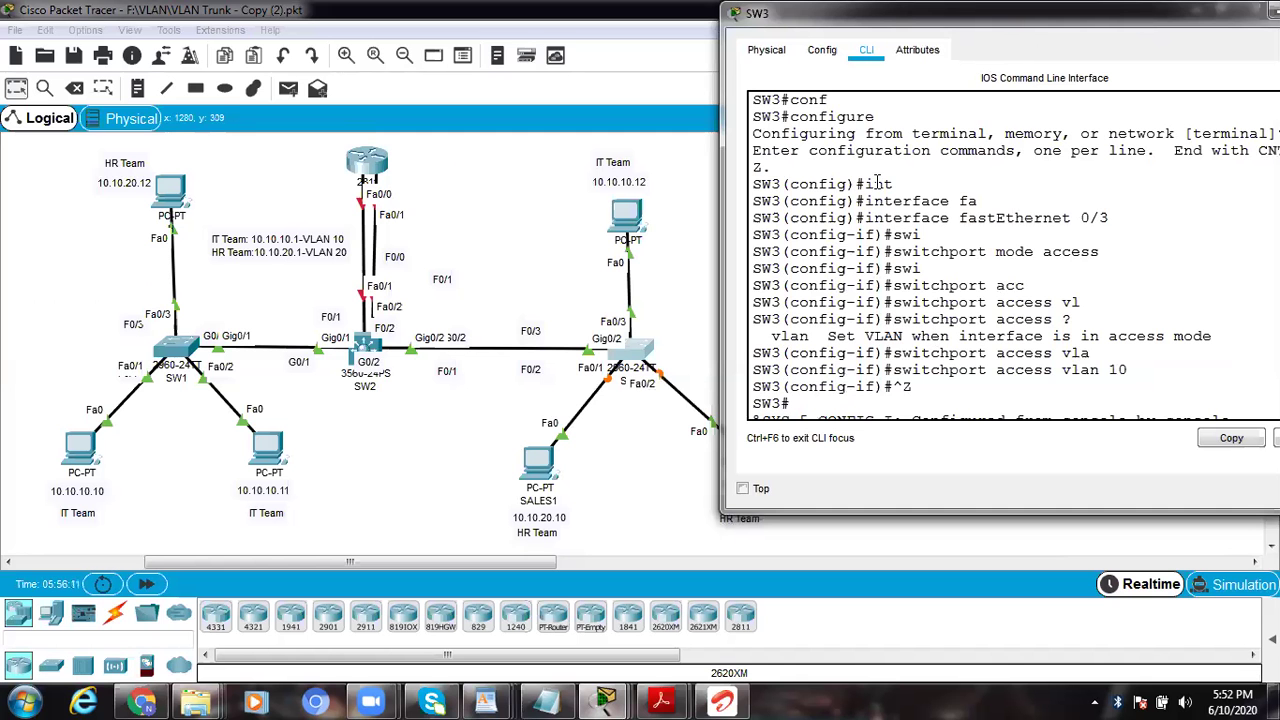
pyautogui.moveTo(850, 12); pyautogui.dragTo(107, 30)
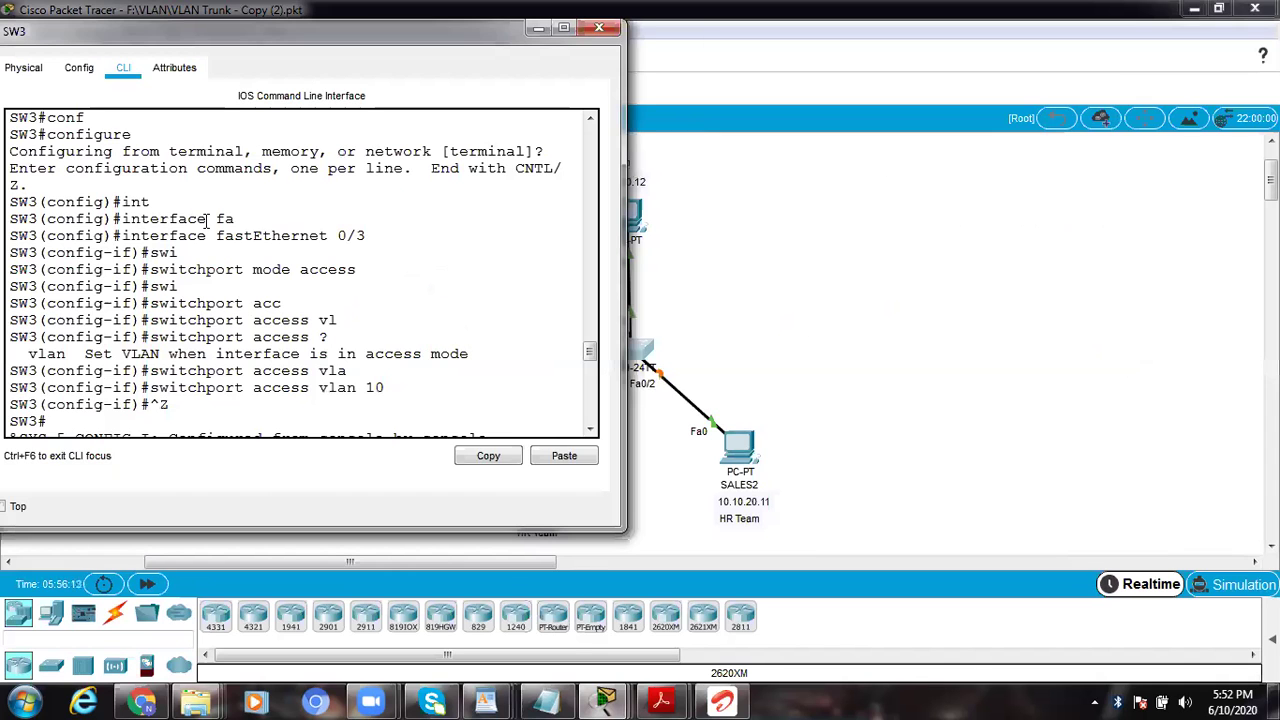
pyautogui.moveTo(591, 355); pyautogui.dragTo(586, 409)
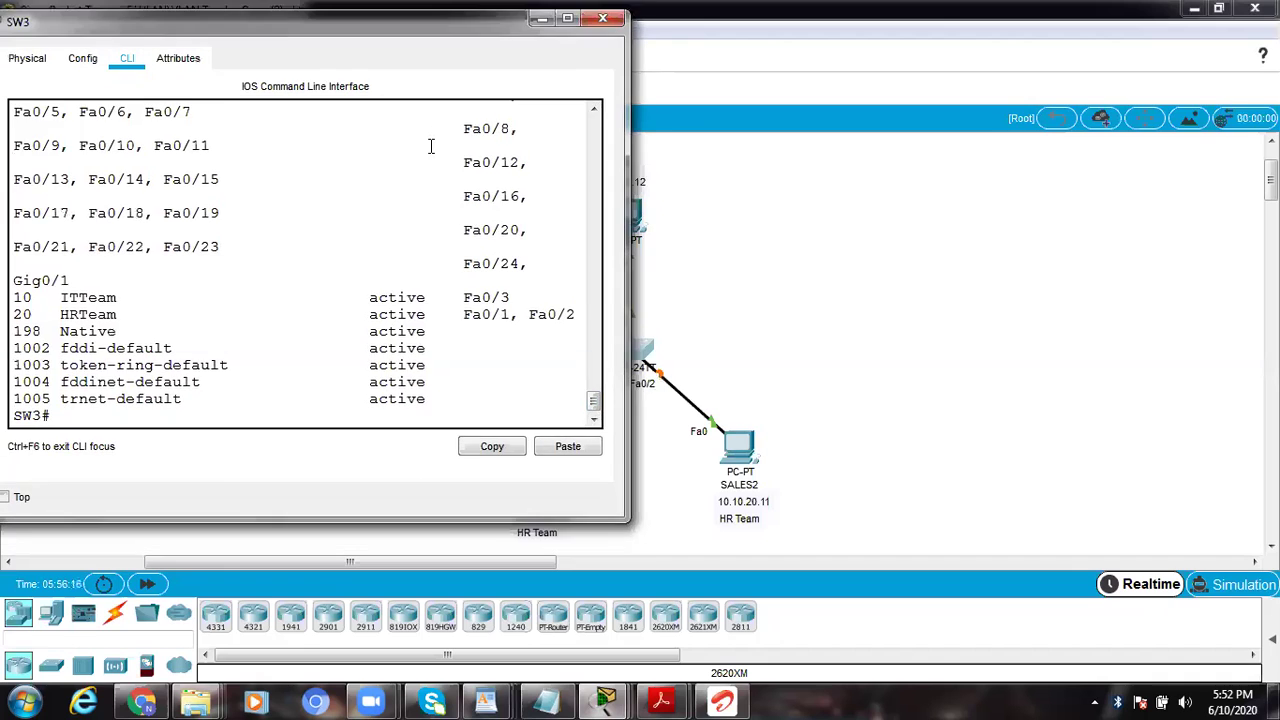
pyautogui.moveTo(290, 31); pyautogui.dragTo(286, 4)
pyautogui.rightClick(975, 8)
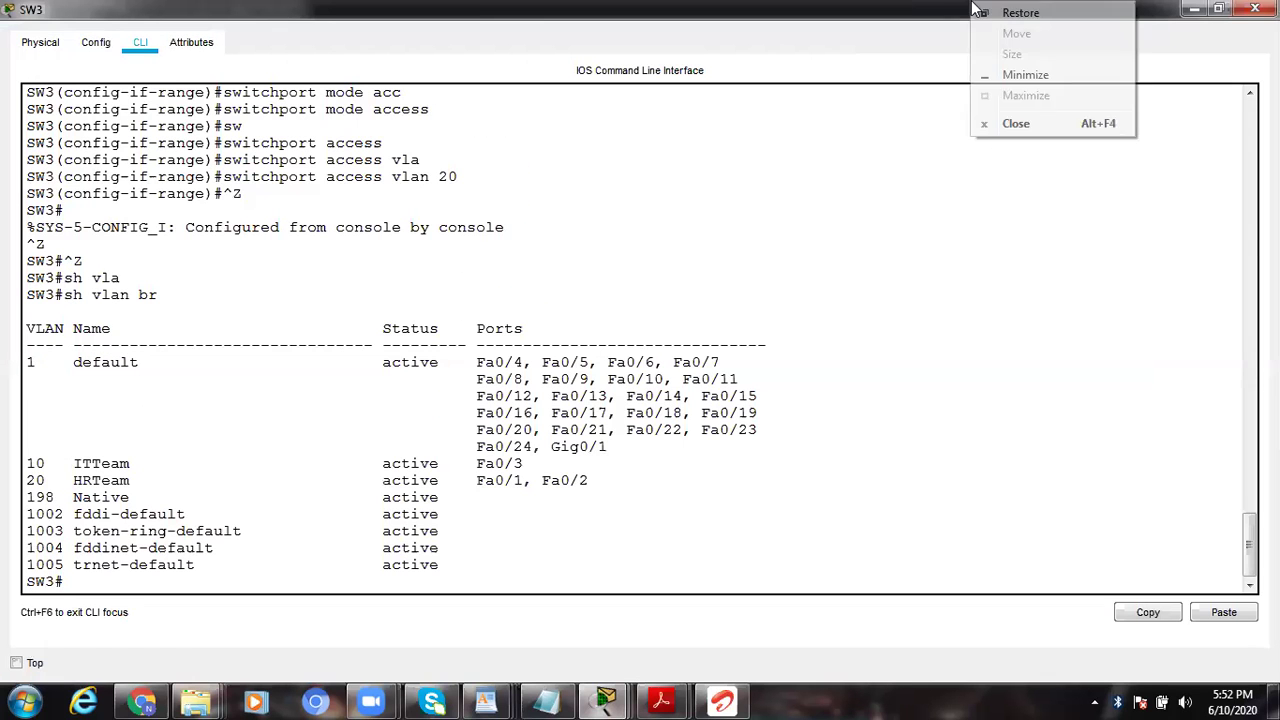
pyautogui.click(1000, 20)
pyautogui.moveTo(589, 350); pyautogui.dragTo(590, 424)
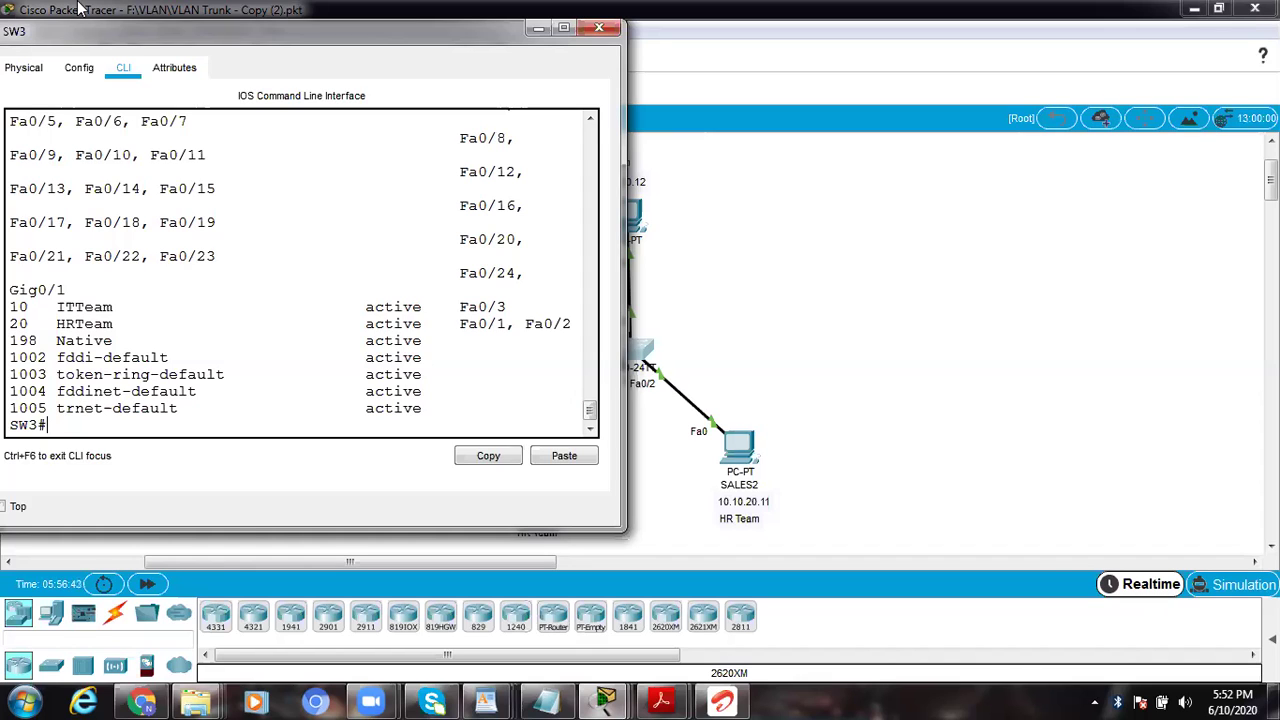
# Step: Display the switchport details of GigabitEthernet 0/2 on SW3
pyautogui.moveTo(137, 43); pyautogui.dragTo(835, 78)
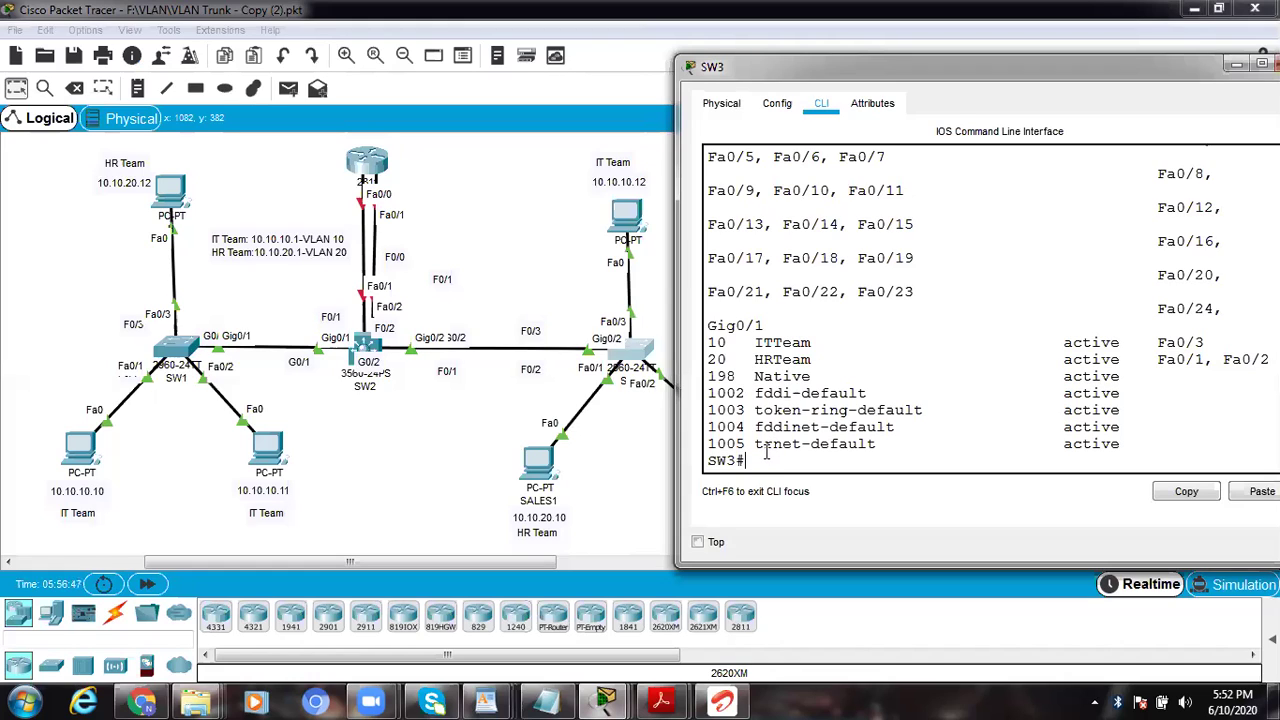
pyautogui.write('sh int')
pyautogui.press('Tab')
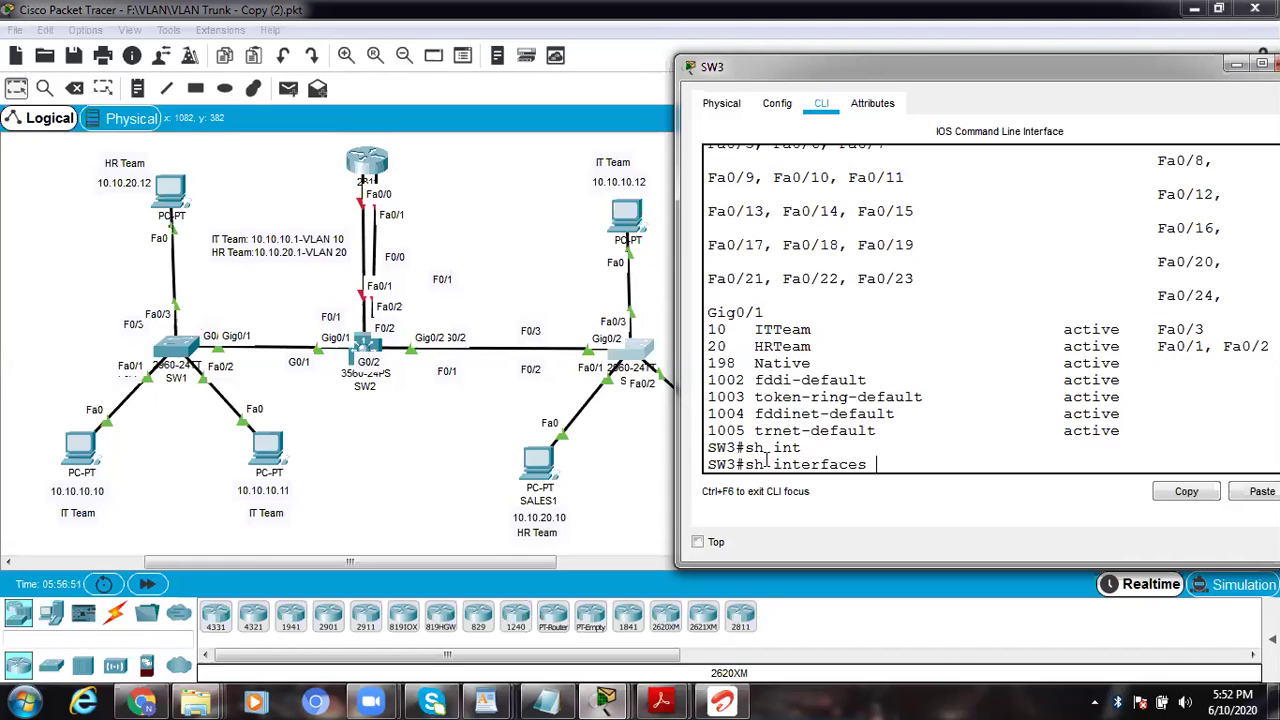
pyautogui.write('gi')
pyautogui.press('Tab')
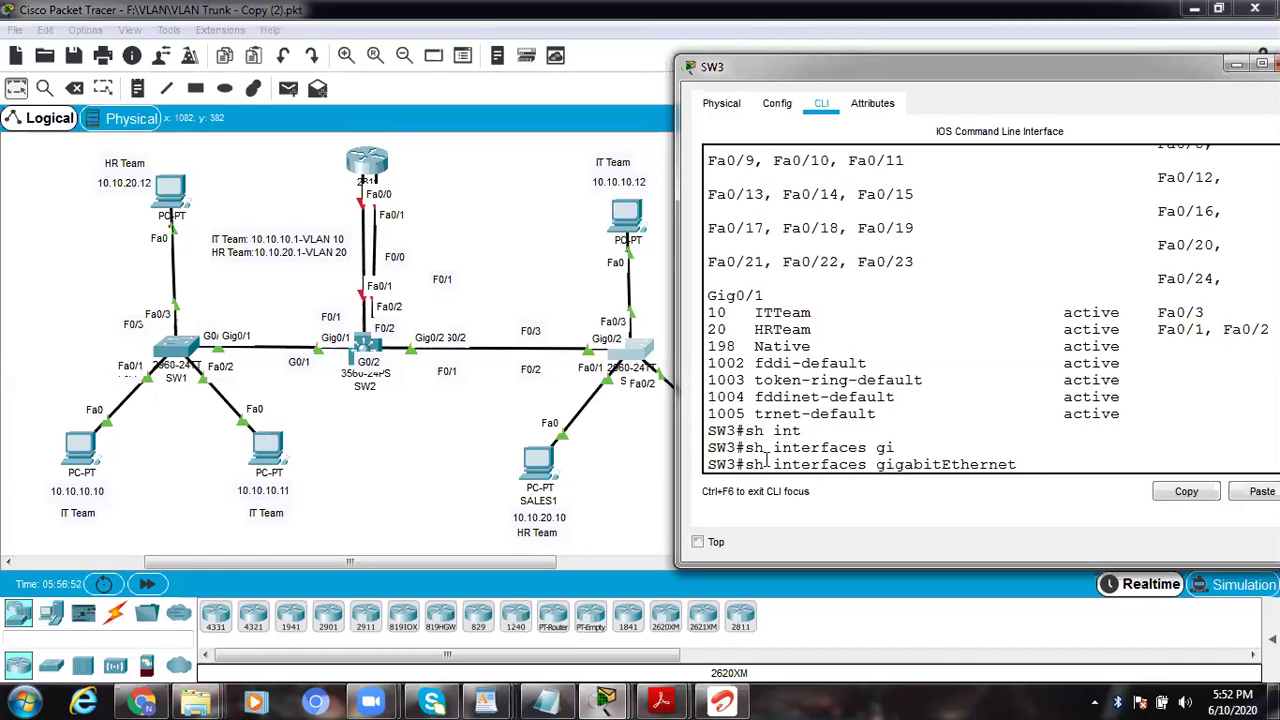
pyautogui.write('0/2 swi')
pyautogui.press('Tab')
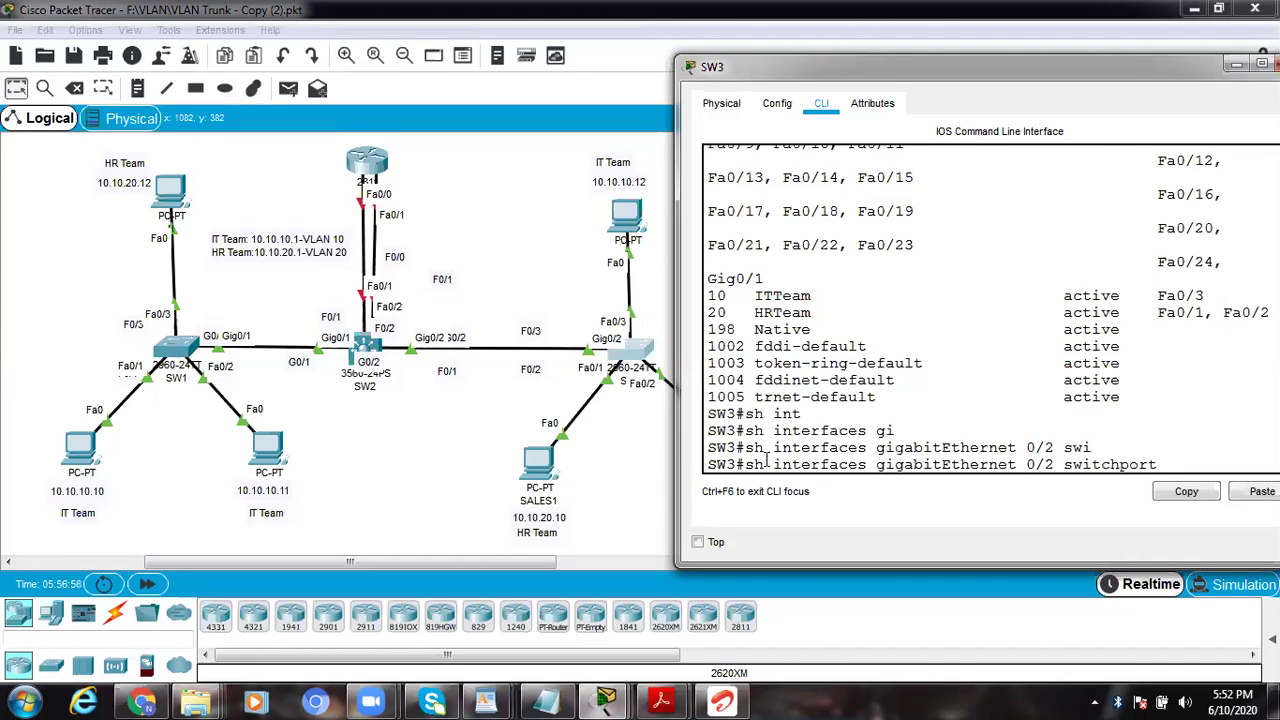
pyautogui.press('Return')
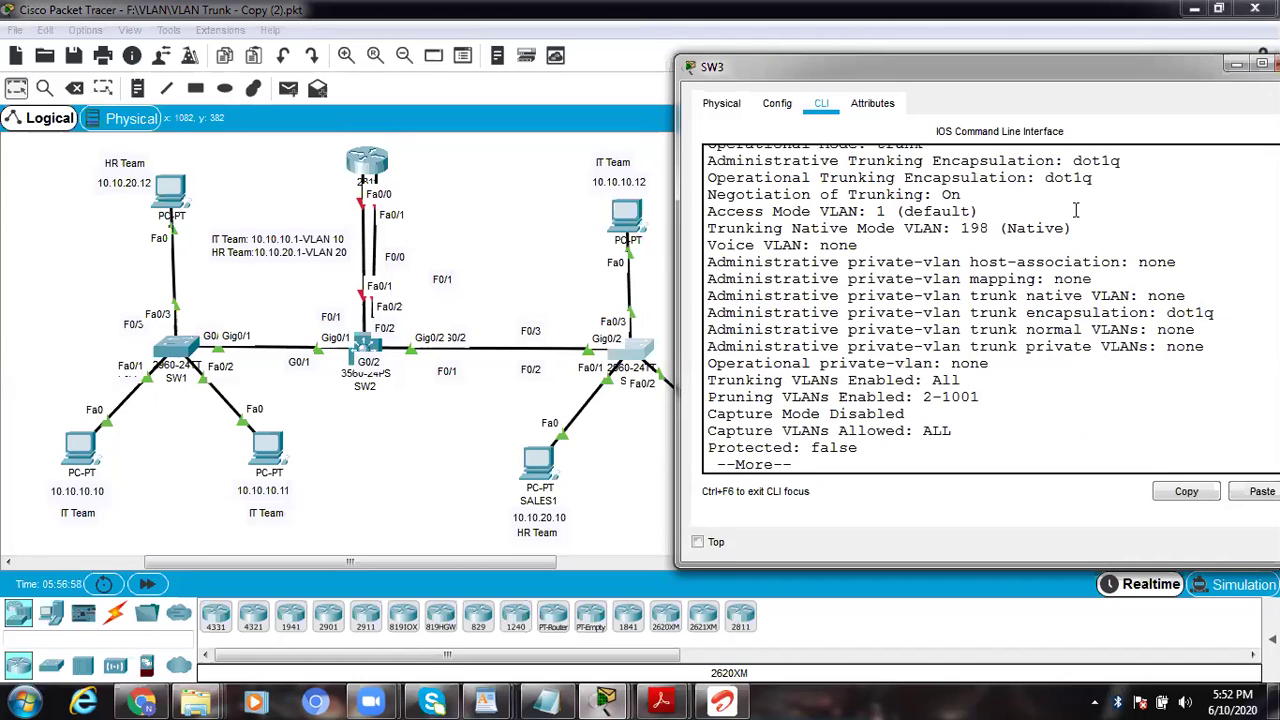
# Step: Examine the administrative mode and the trunking native VLAN in SW3's GigabitEthernet 0/2 switchport output
pyautogui.moveTo(1040, 83); pyautogui.dragTo(898, 156)
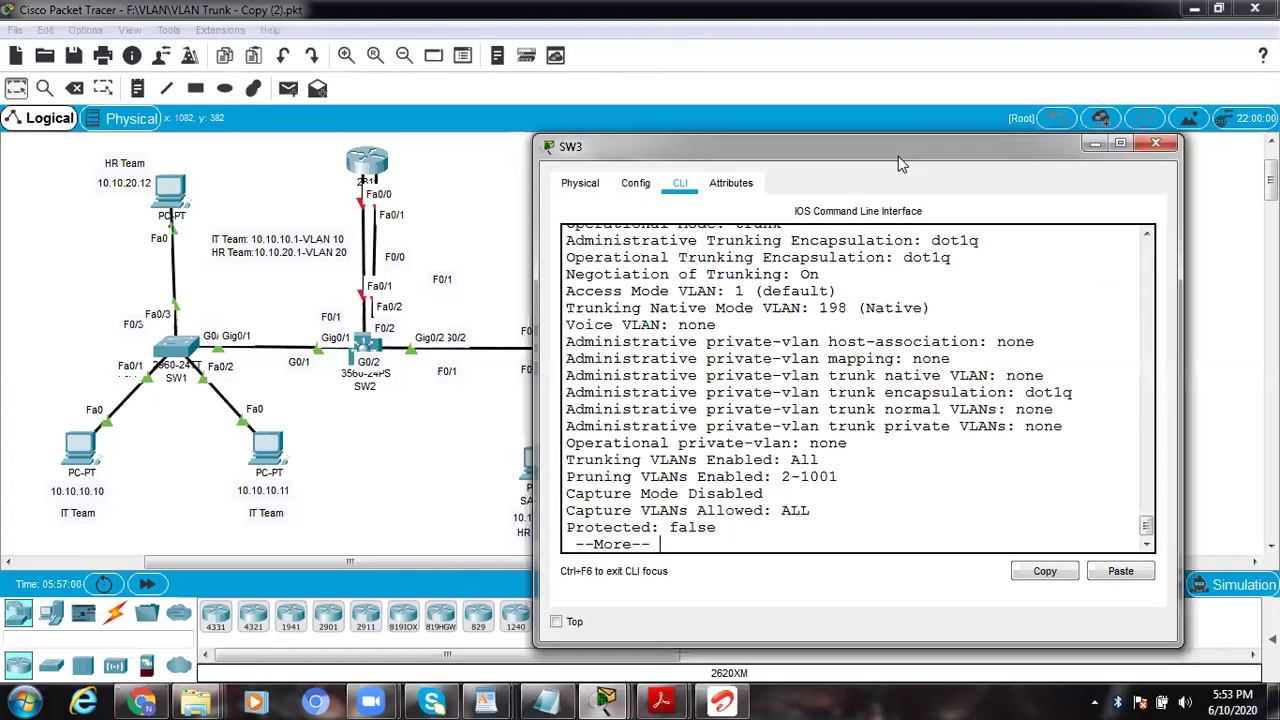
pyautogui.moveTo(1148, 535)
pyautogui.mouseDown()
pyautogui.moveTo(1146, 497)
pyautogui.moveTo(1150, 510)
pyautogui.mouseUp()
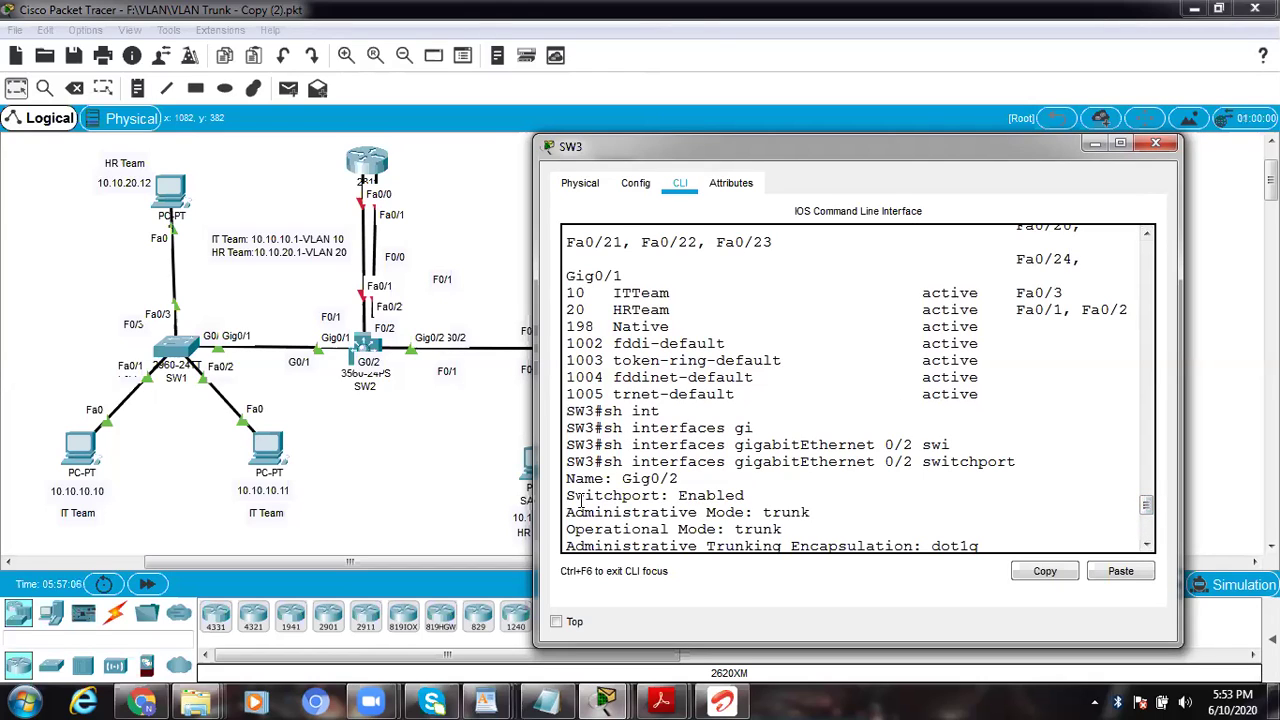
pyautogui.moveTo(746, 495); pyautogui.dragTo(842, 506)
pyautogui.moveTo(1148, 505); pyautogui.dragTo(1148, 513)
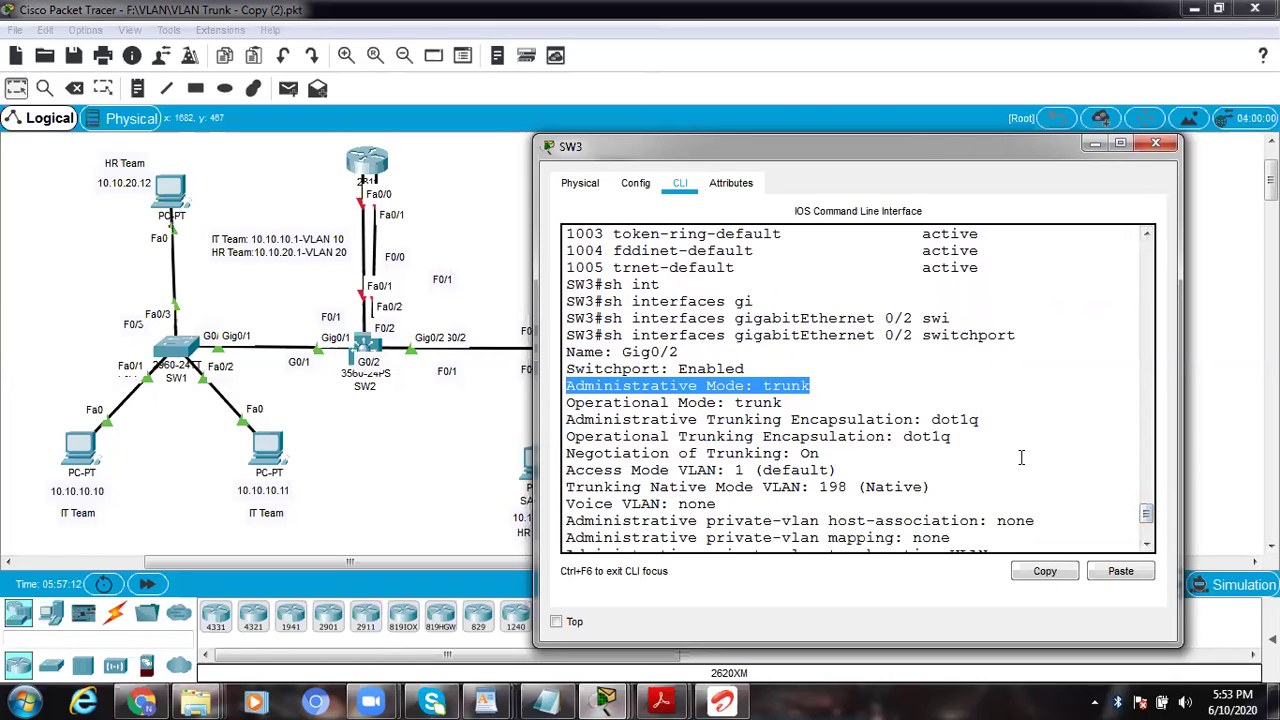
pyautogui.moveTo(577, 489); pyautogui.dragTo(936, 484)
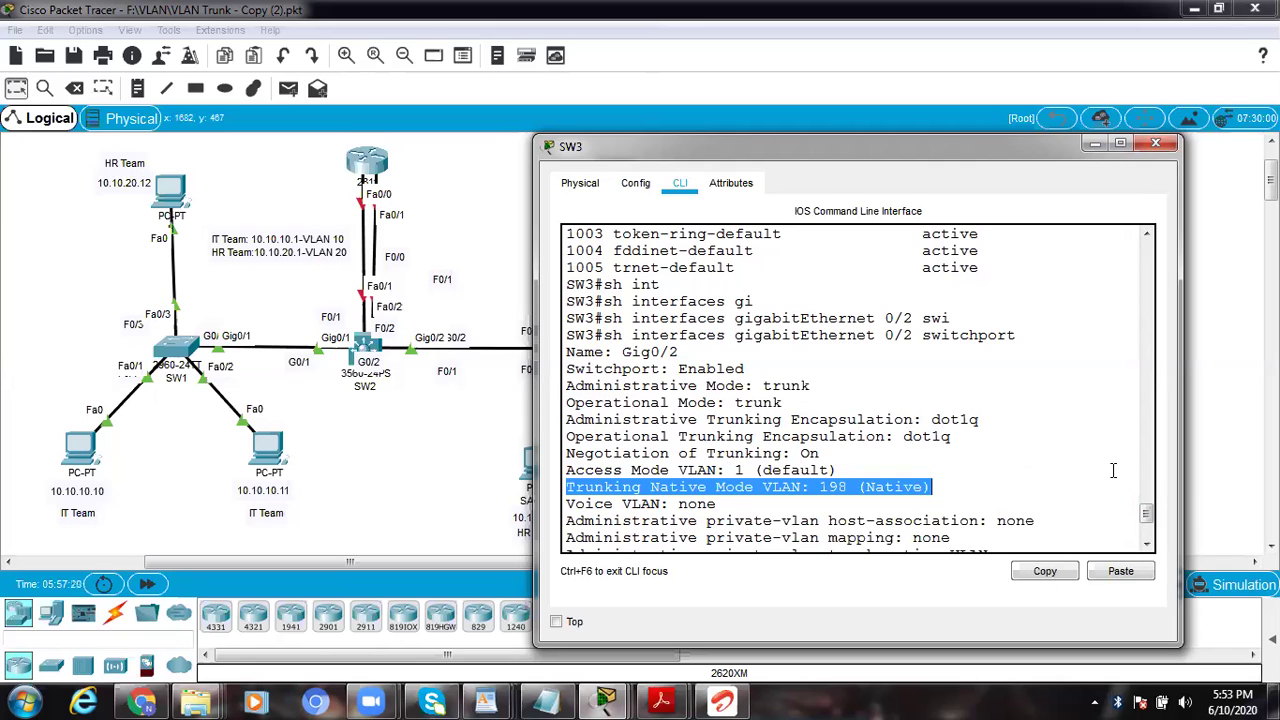
pyautogui.moveTo(1147, 517); pyautogui.dragTo(1148, 537)
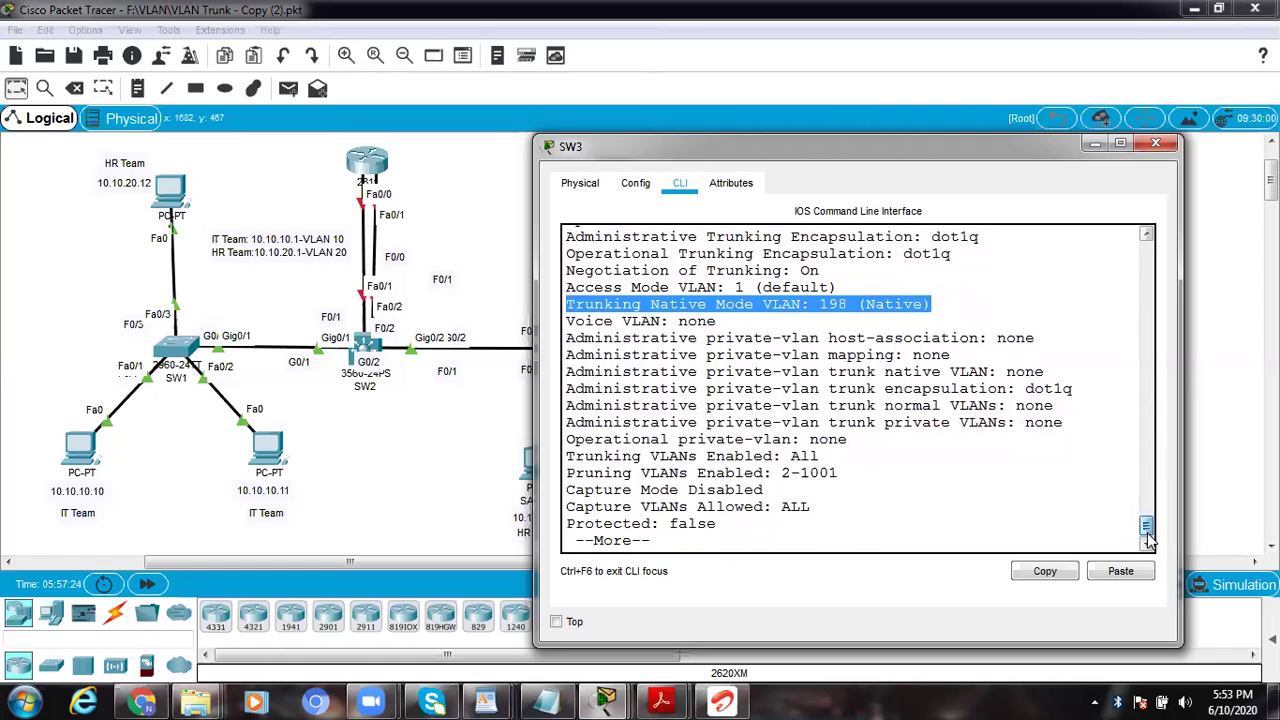
pyautogui.click(742, 527)
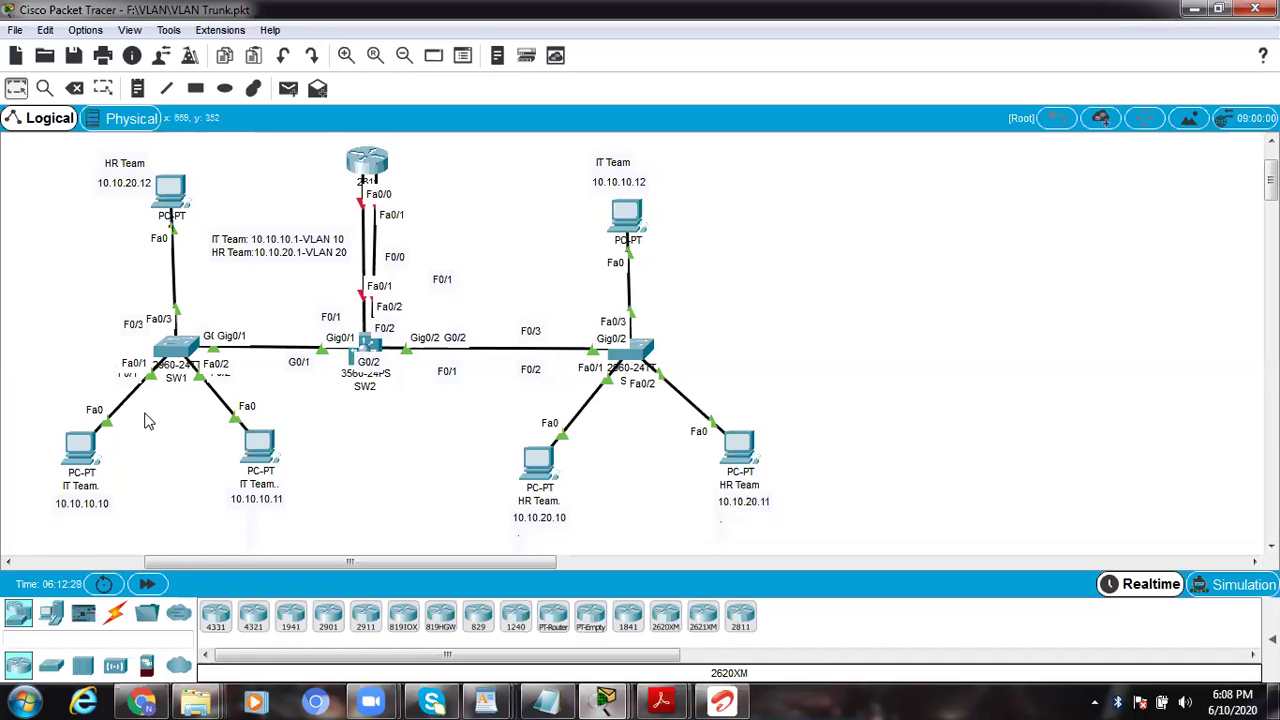
# Step: Open the command prompt of the IT Team PC at 10.10.10.10 and clear the view of old output with blank lines
pyautogui.click(84, 450)
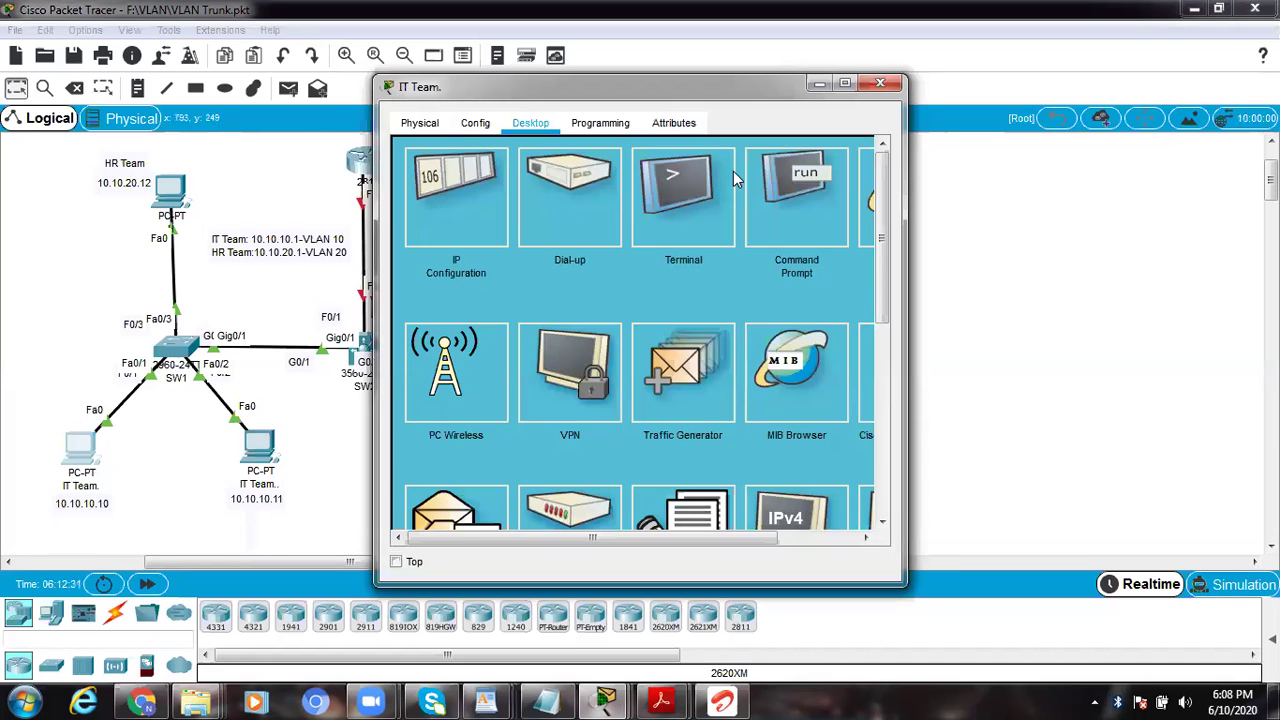
pyautogui.click(802, 212)
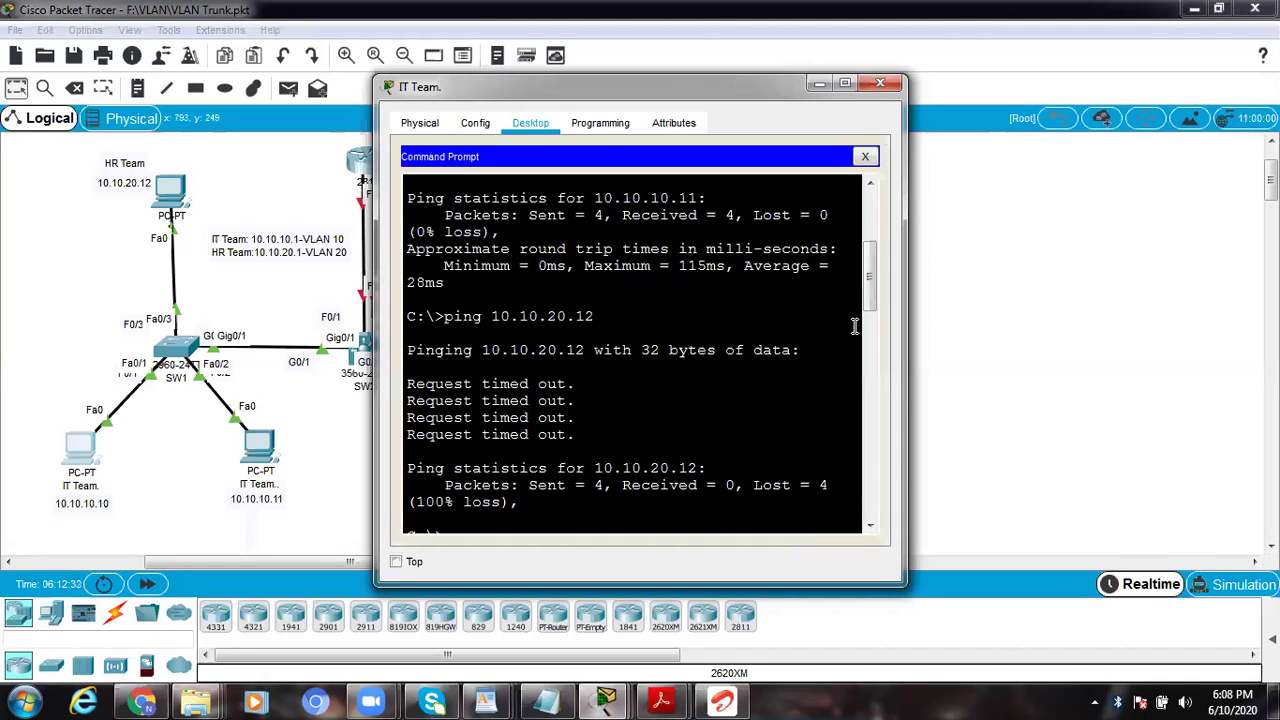
pyautogui.moveTo(870, 312); pyautogui.dragTo(879, 521)
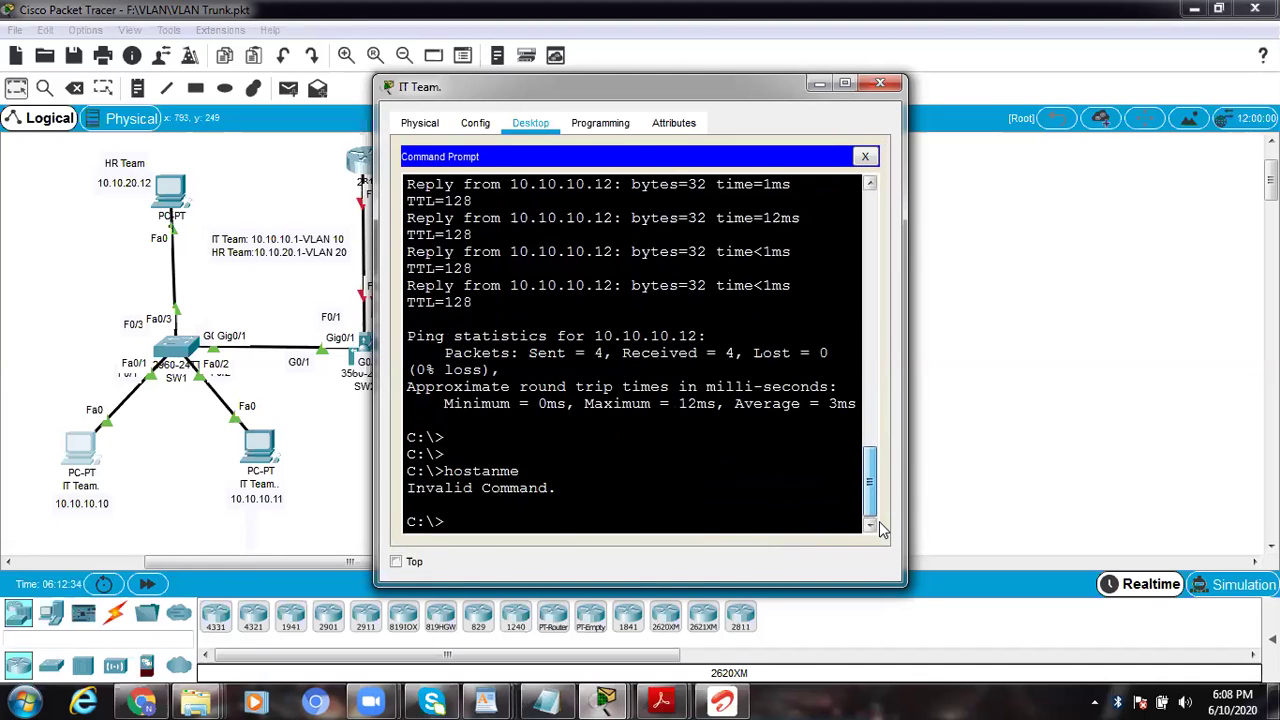
pyautogui.press('Return')
pyautogui.press('Return')
pyautogui.press('Return')
pyautogui.press('Return')
pyautogui.press('Return')
pyautogui.press('Return')
pyautogui.press('Return')
pyautogui.press('Return')
pyautogui.press('Return')
pyautogui.press('Return')
pyautogui.press('Return')
pyautogui.press('Return')
pyautogui.press('Return')
pyautogui.press('Return')
pyautogui.press('Return')
pyautogui.press('Return')
pyautogui.press('Return')
pyautogui.press('Return')
pyautogui.press('Return')
pyautogui.press('Return')
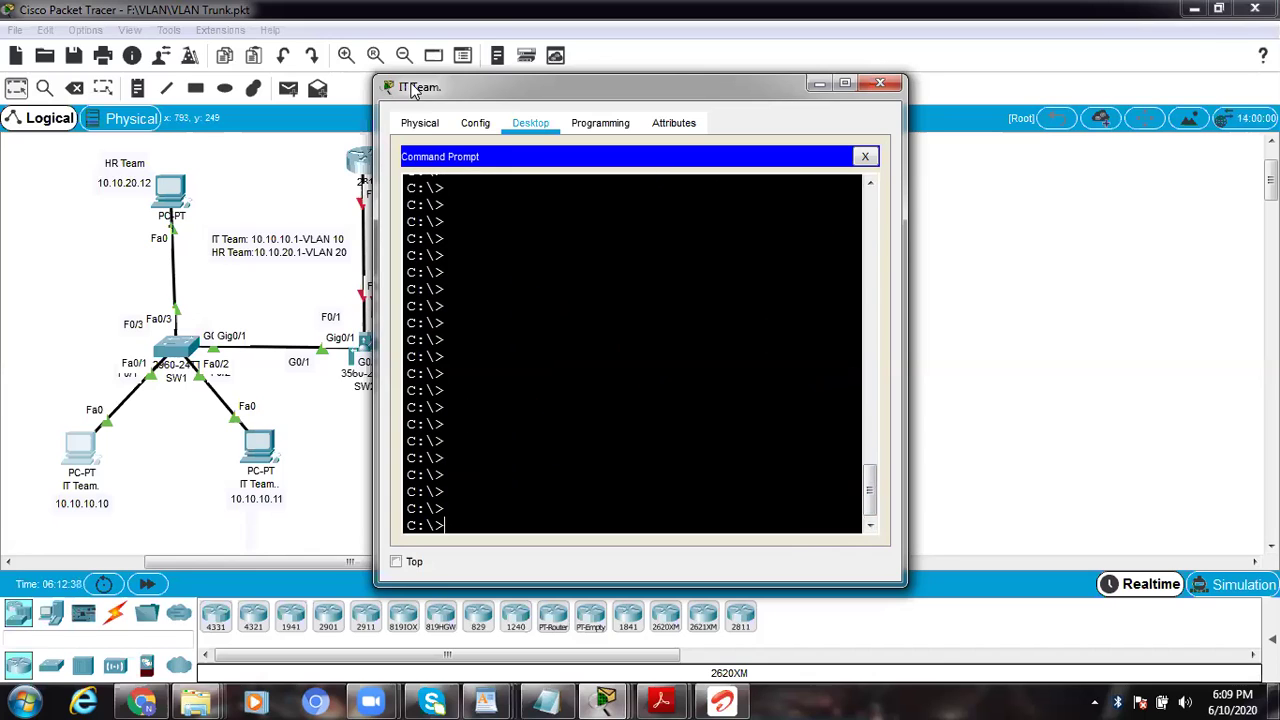
pyautogui.moveTo(428, 88); pyautogui.dragTo(786, 90)
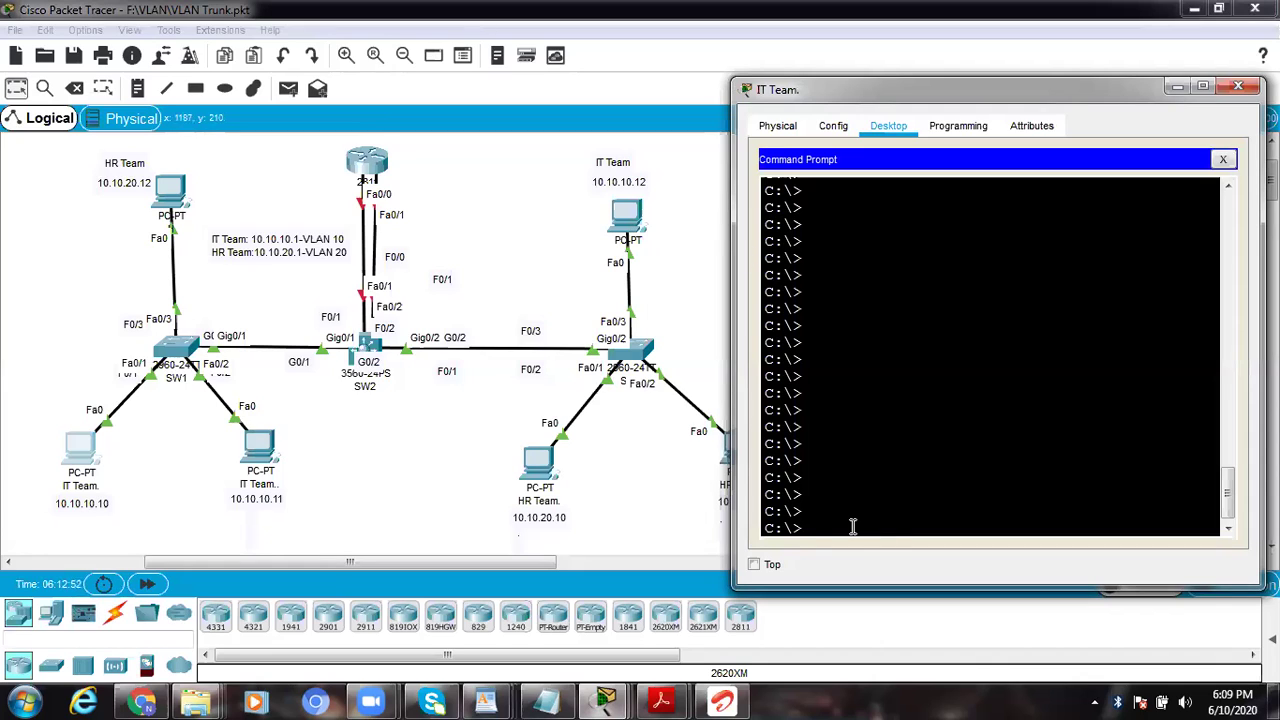
# Step: Ping the IT Team PC at 10.10.10.12 from the 10.10.10.10 PC
pyautogui.write('ping')
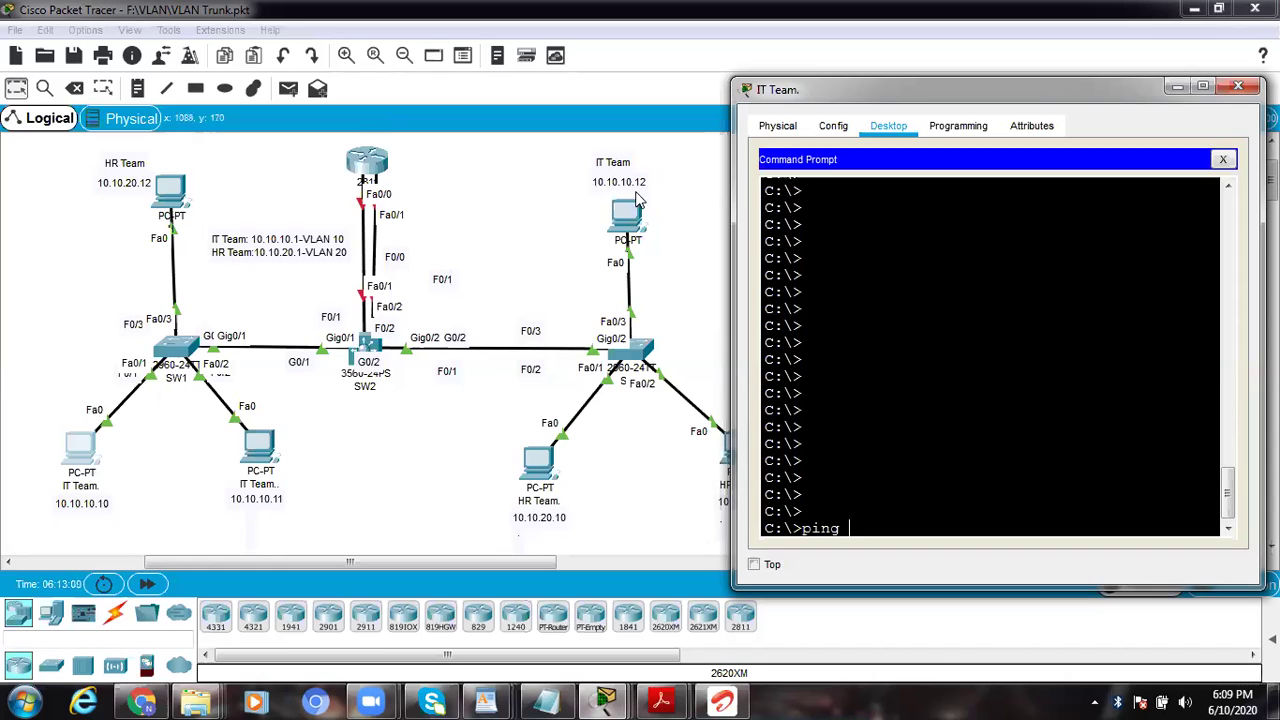
pyautogui.write('10.10.10.12')
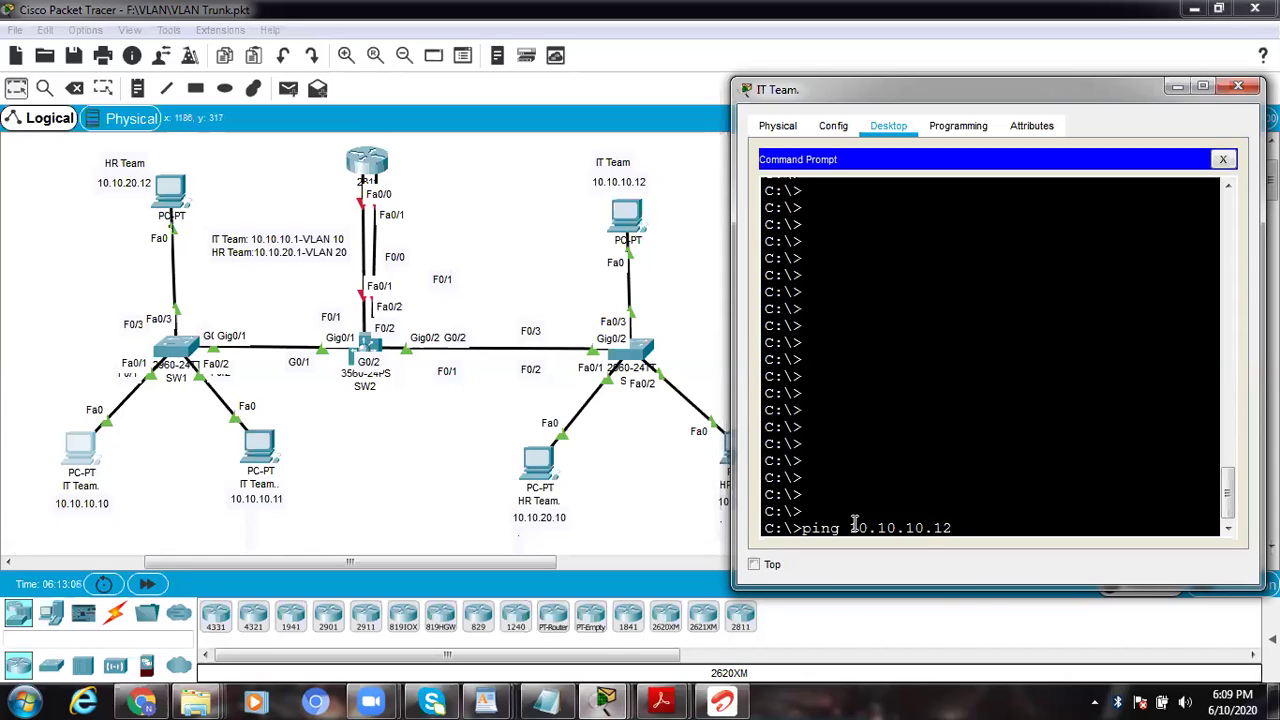
pyautogui.press('Return')
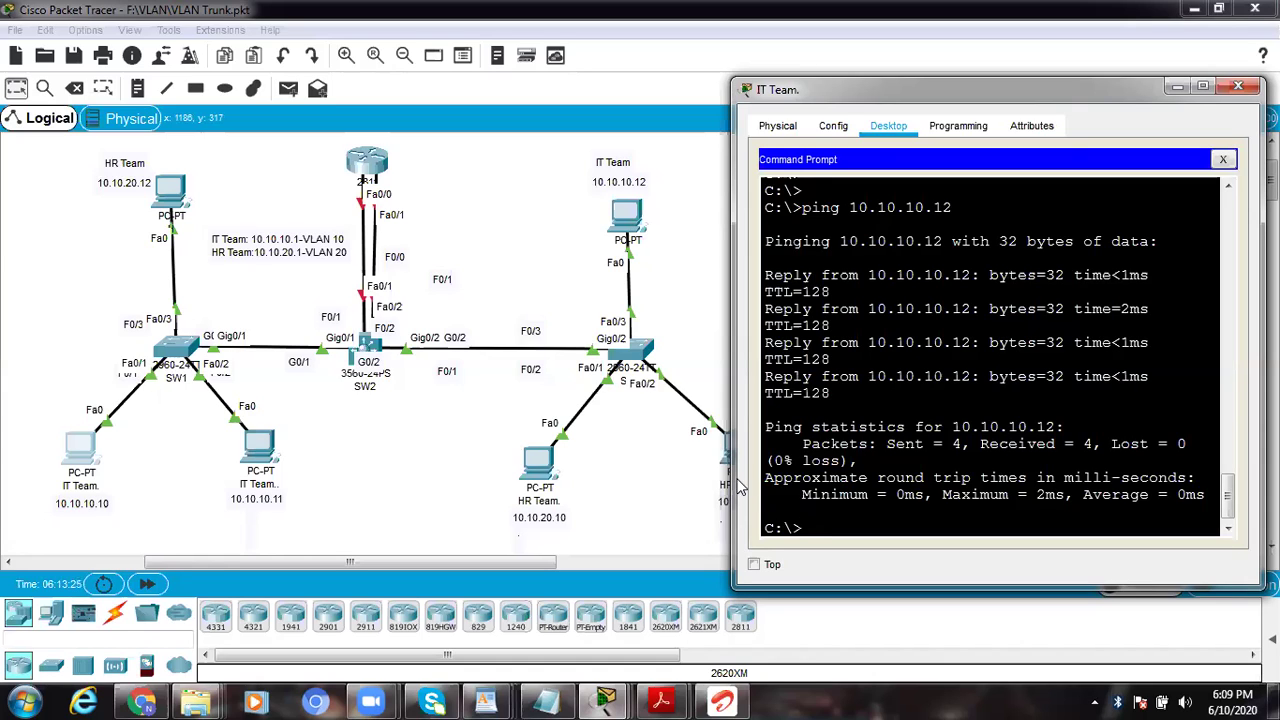
# Step: Ping the IT Team PC at 10.10.10.11 from the 10.10.10.10 PC
pyautogui.write('ping 10')
pyautogui.write(',')
pyautogui.press('BackSpace')
pyautogui.write('0.10.10.11')
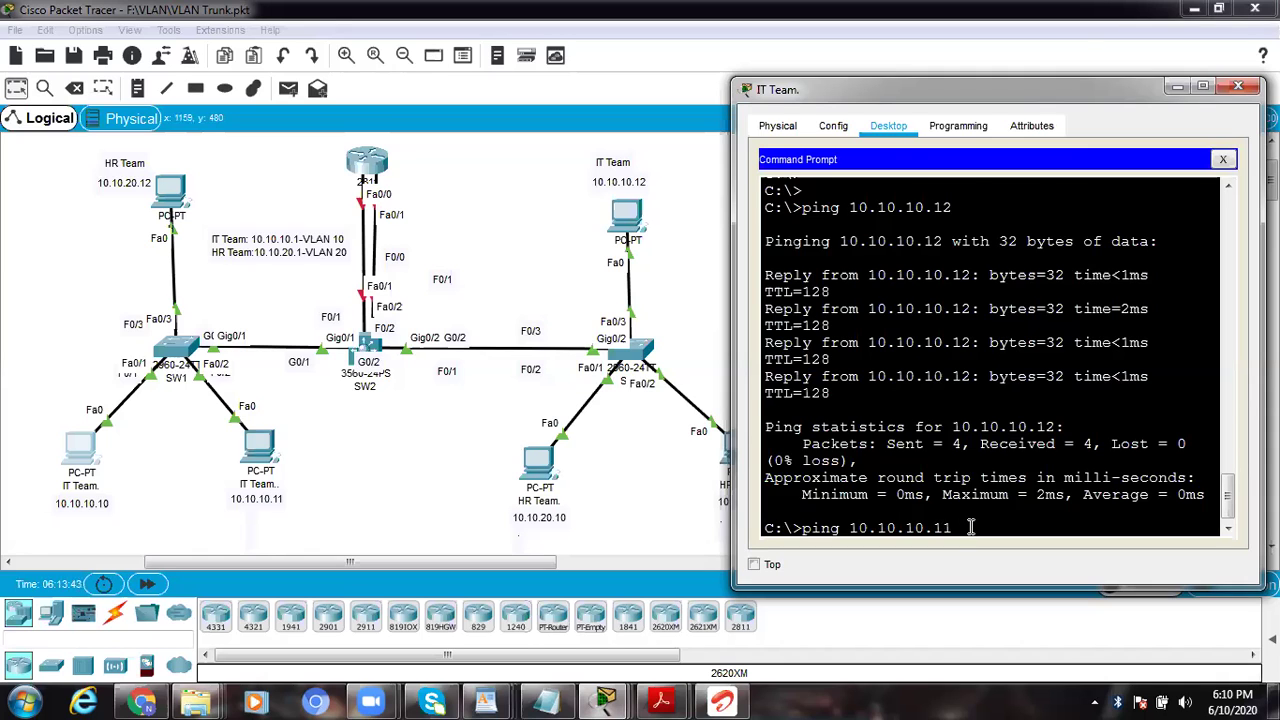
pyautogui.press('Return')
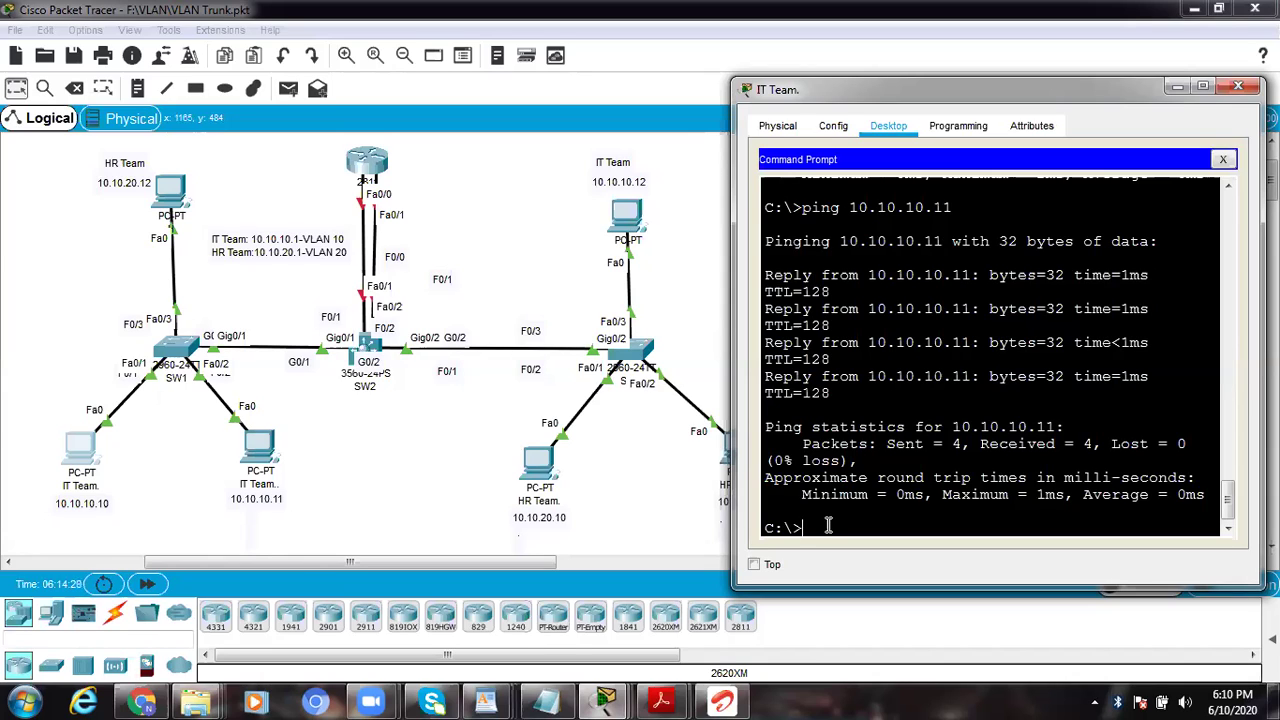
# Step: Ping the HR Team PC at 10.10.20.10 from the 10.10.10.10 PC
pyautogui.write('ping 10.10')
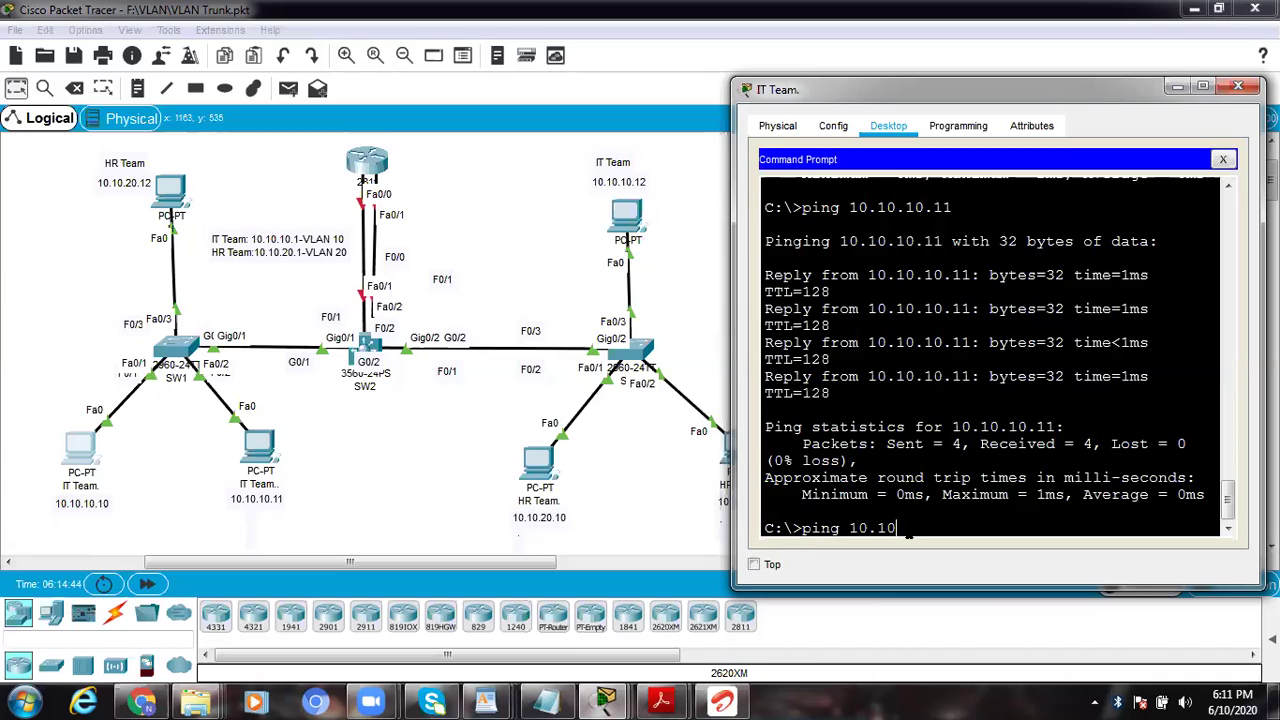
pyautogui.write('10.1')
pyautogui.press('BackSpace')
pyautogui.write('.10')
pyautogui.press('Return')
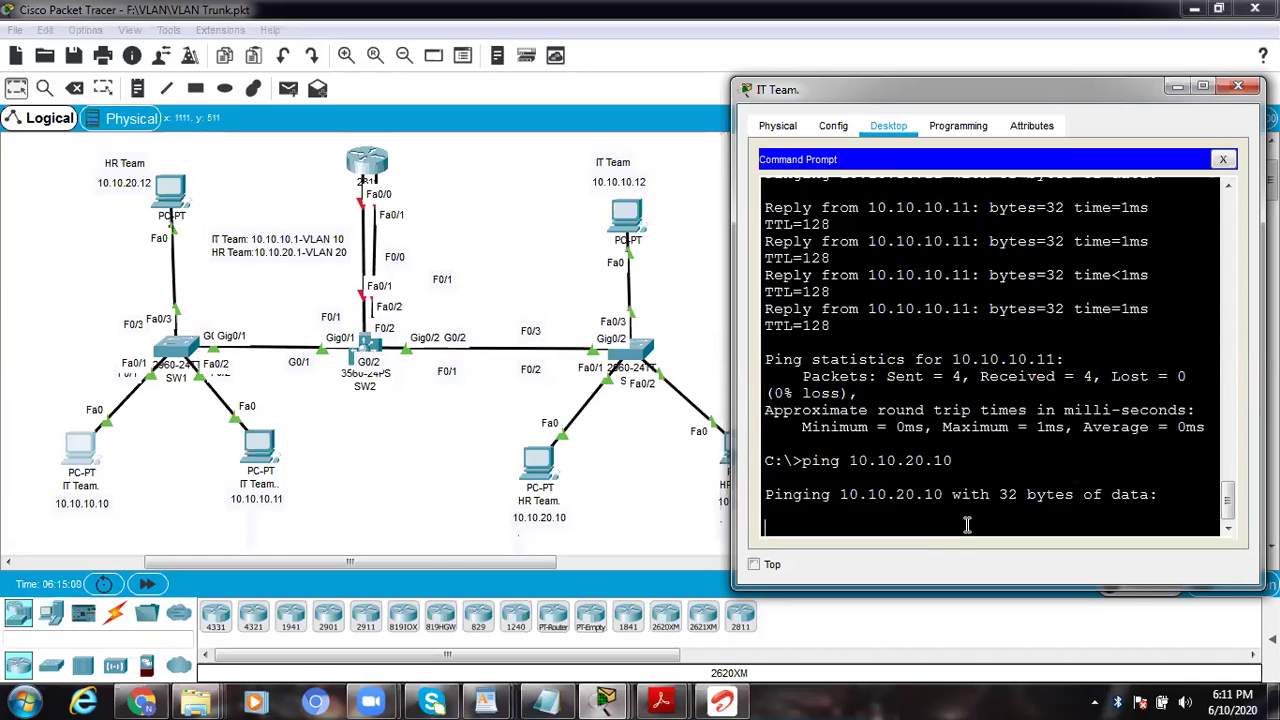